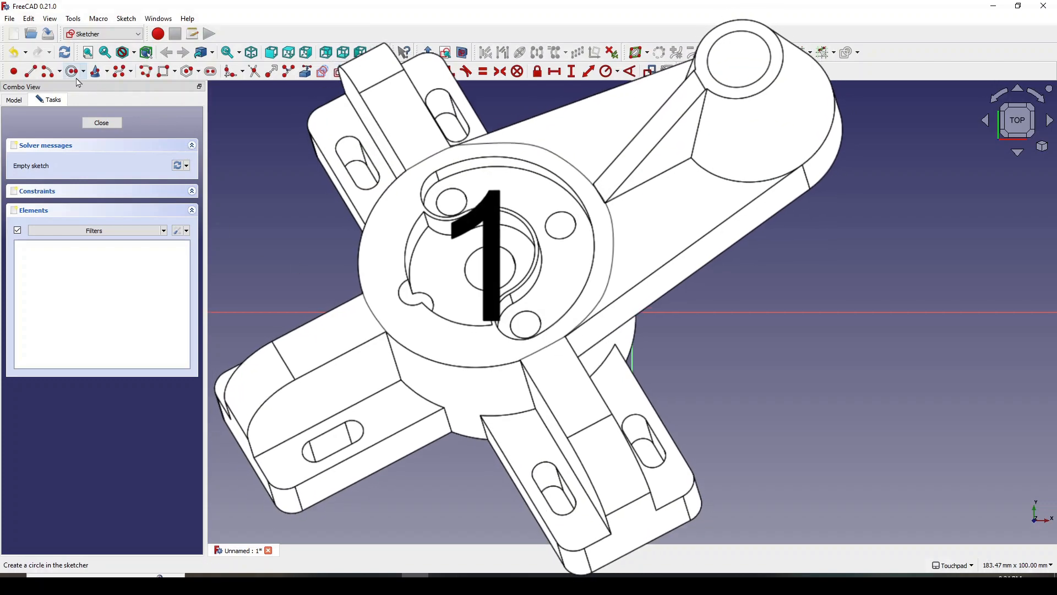
Step: Draw two concentric circles centred on the origin, the outer one about 17 mm in radius and the inner one much smaller
{"action": "left_click", "coordinate": [75, 79]}
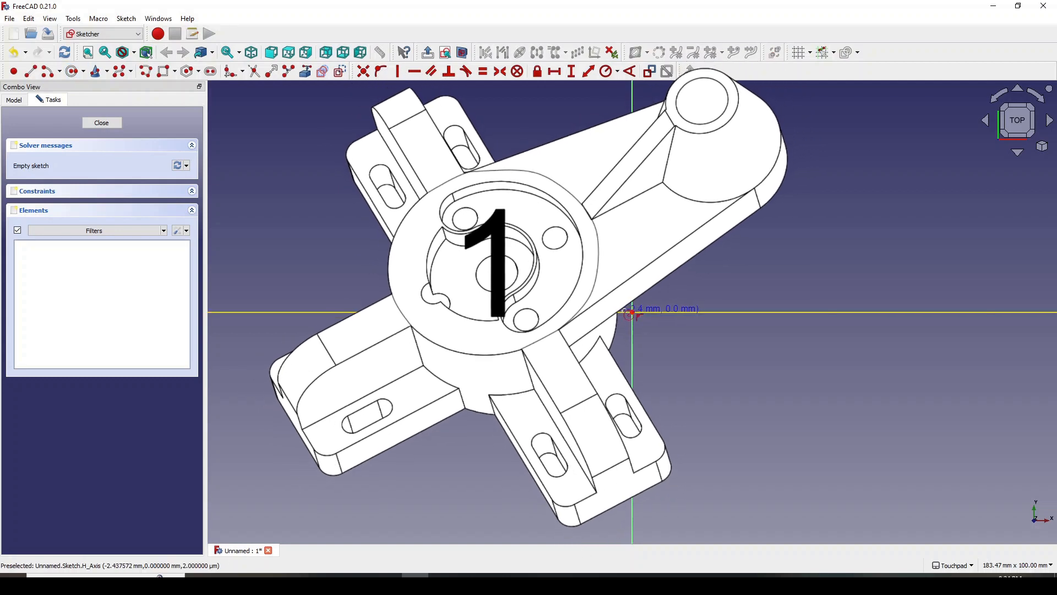
{"action": "left_click", "coordinate": [632, 312]}
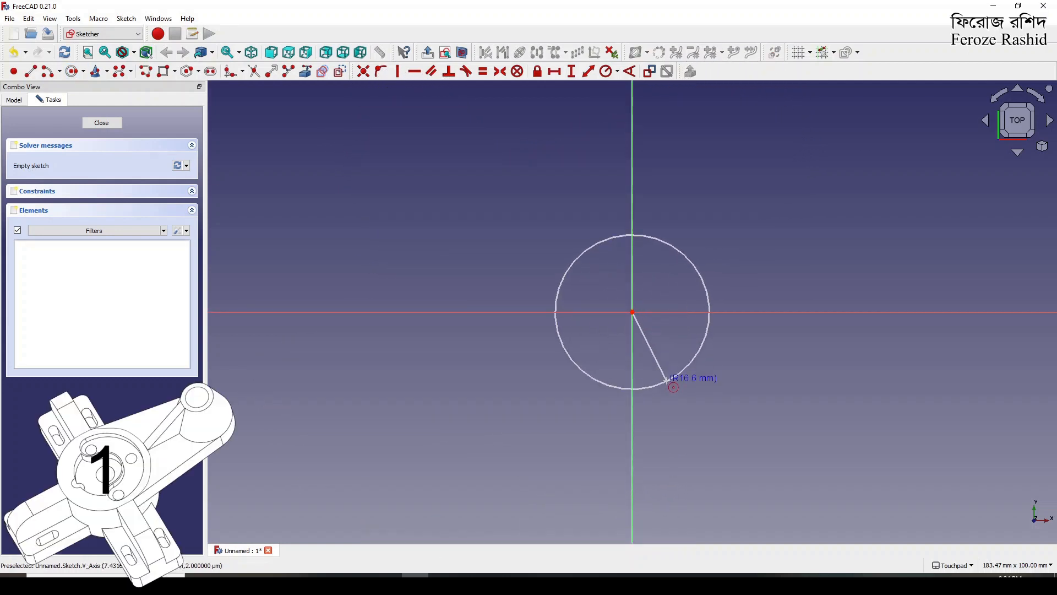
{"action": "left_click", "coordinate": [667, 380]}
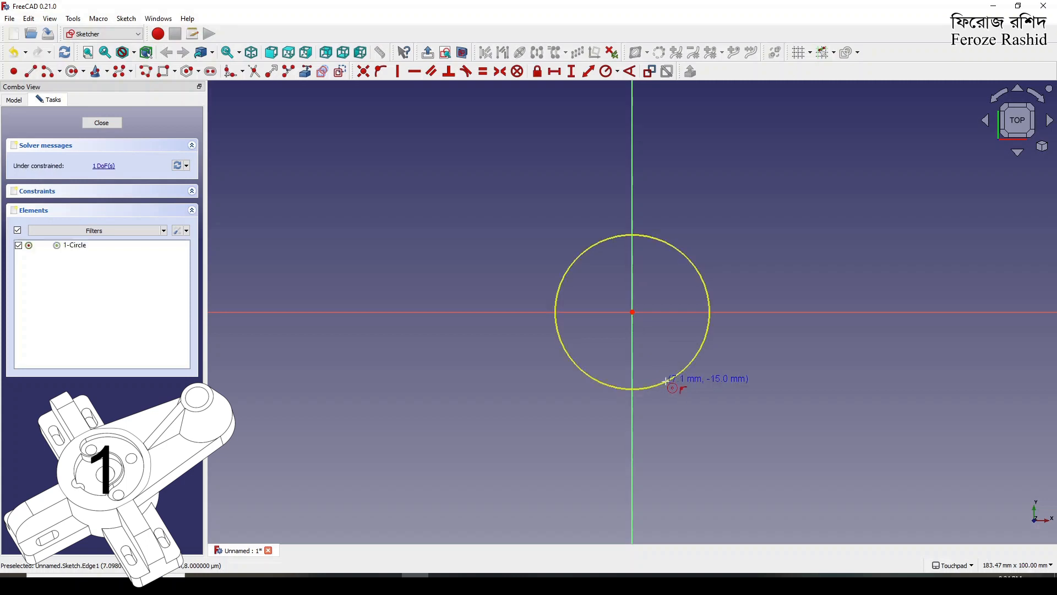
{"action": "left_click", "coordinate": [632, 312]}
{"action": "left_click", "coordinate": [642, 329]}
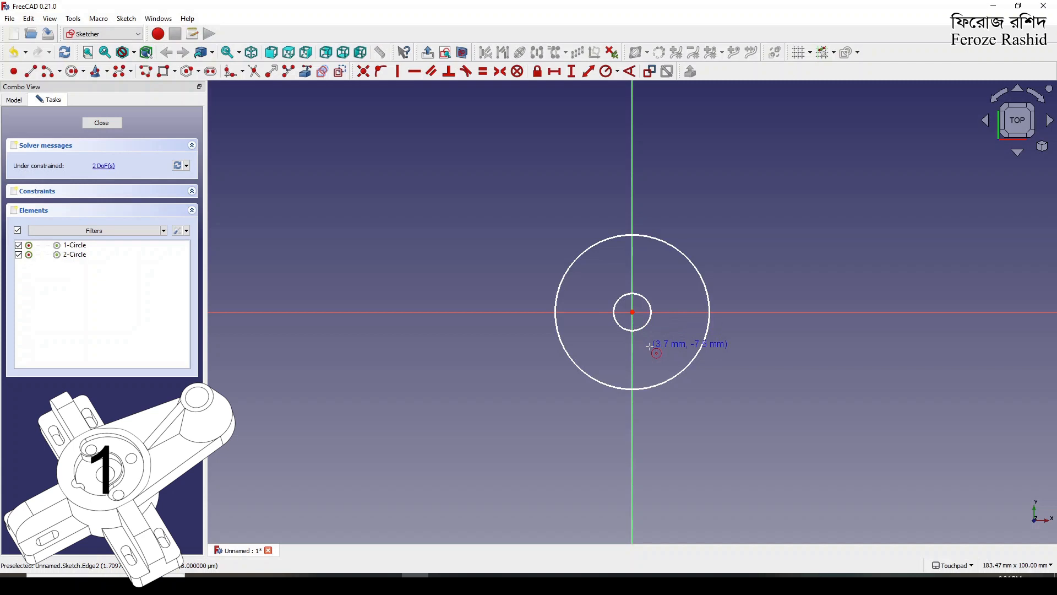
Step: Constrain the inner circle's diameter to 20 mm
{"action": "left_click", "coordinate": [650, 329]}
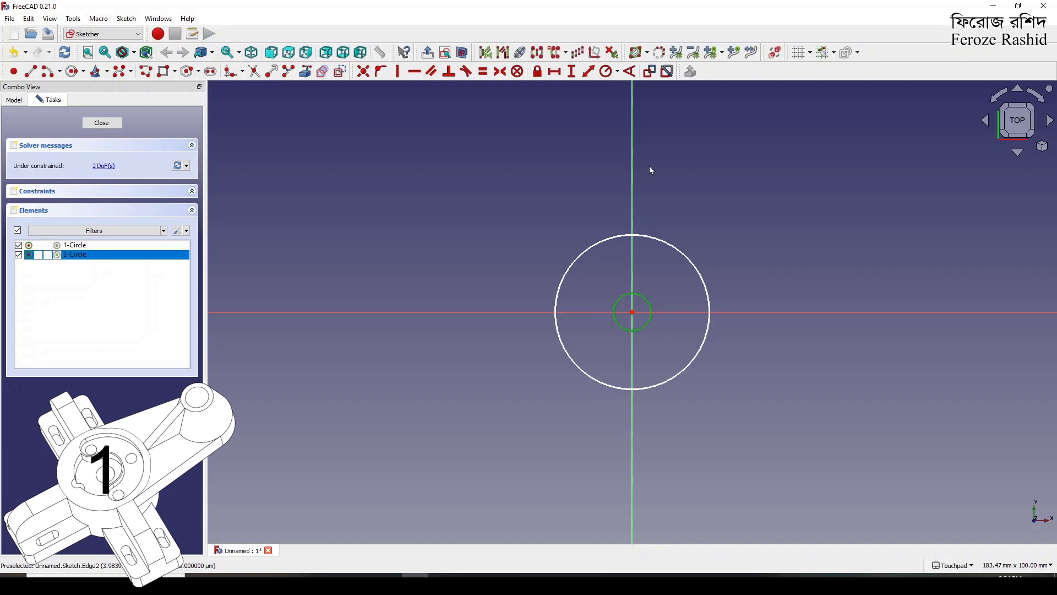
{"action": "left_click", "coordinate": [618, 72]}
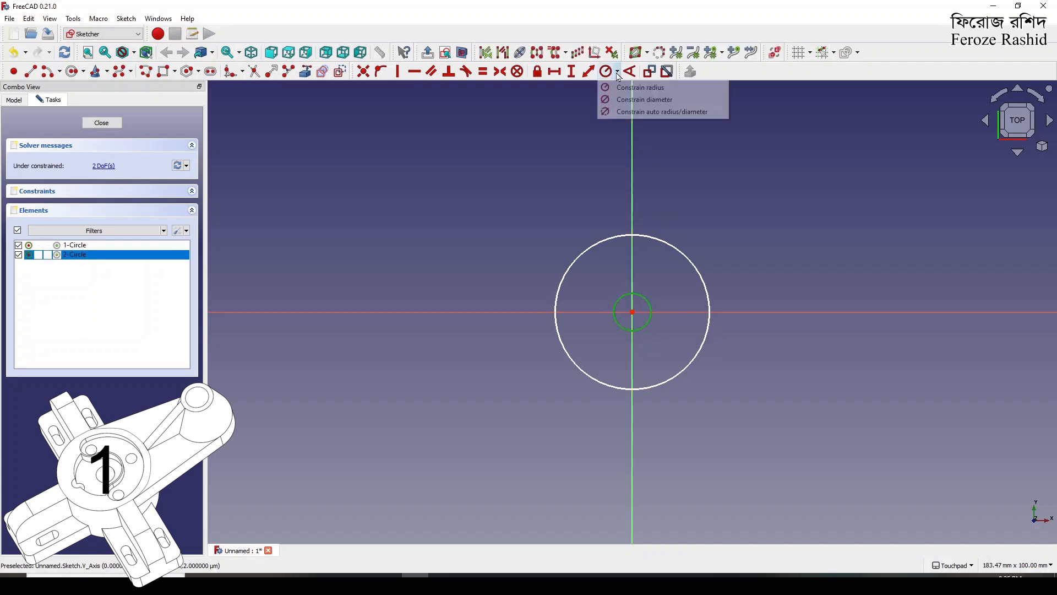
{"action": "left_click", "coordinate": [625, 100]}
{"action": "type", "text": "20"}
{"action": "key", "text": "Return"}
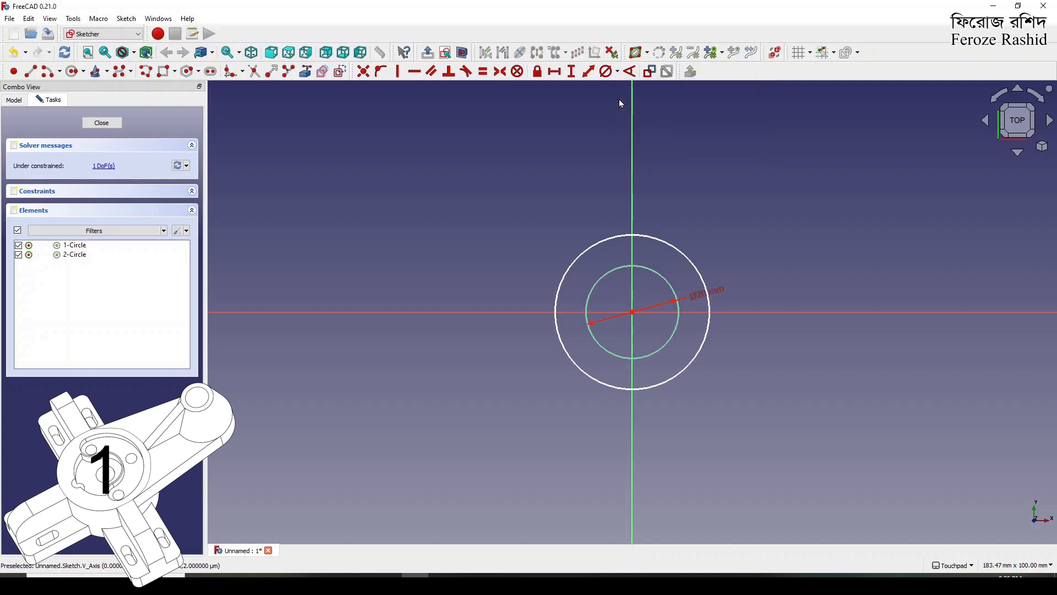
Step: Constrain the outer circle's radius to 50.5 mm and close the sketch
{"action": "left_click", "coordinate": [699, 350]}
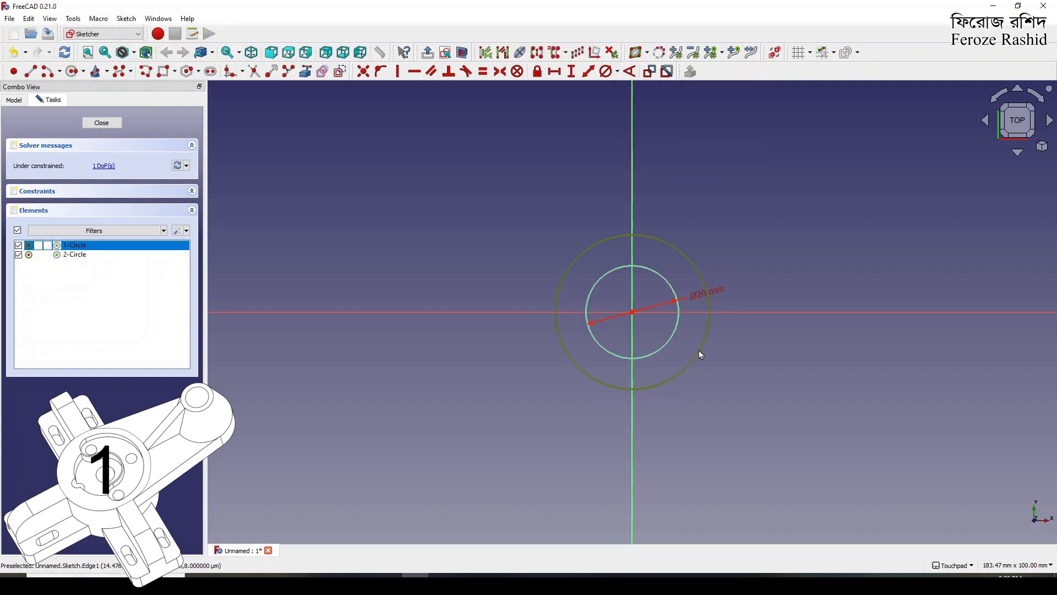
{"action": "left_click", "coordinate": [619, 73]}
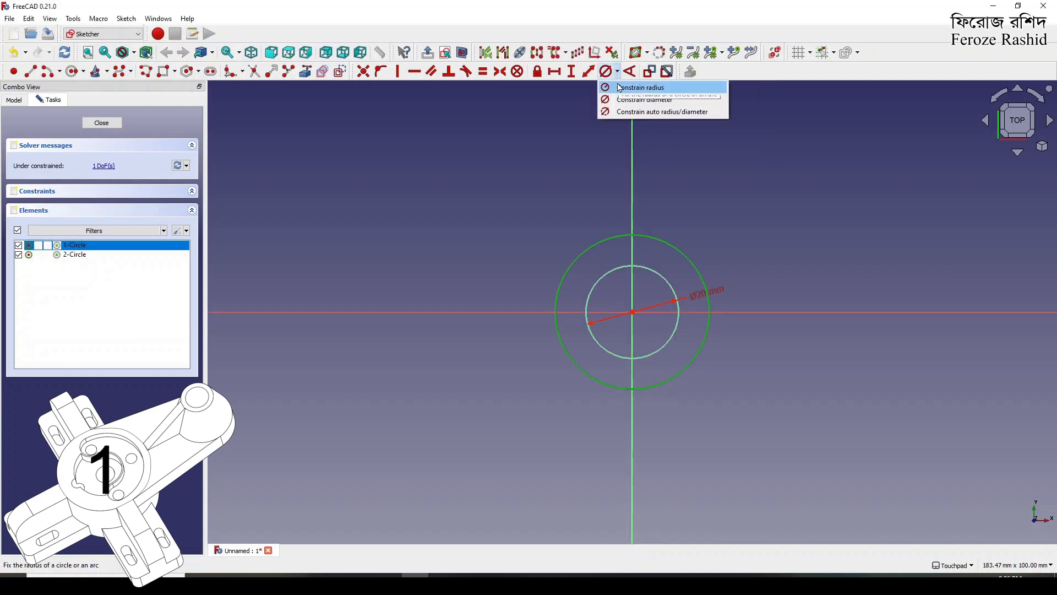
{"action": "left_click", "coordinate": [621, 88]}
{"action": "type", "text": "50."}
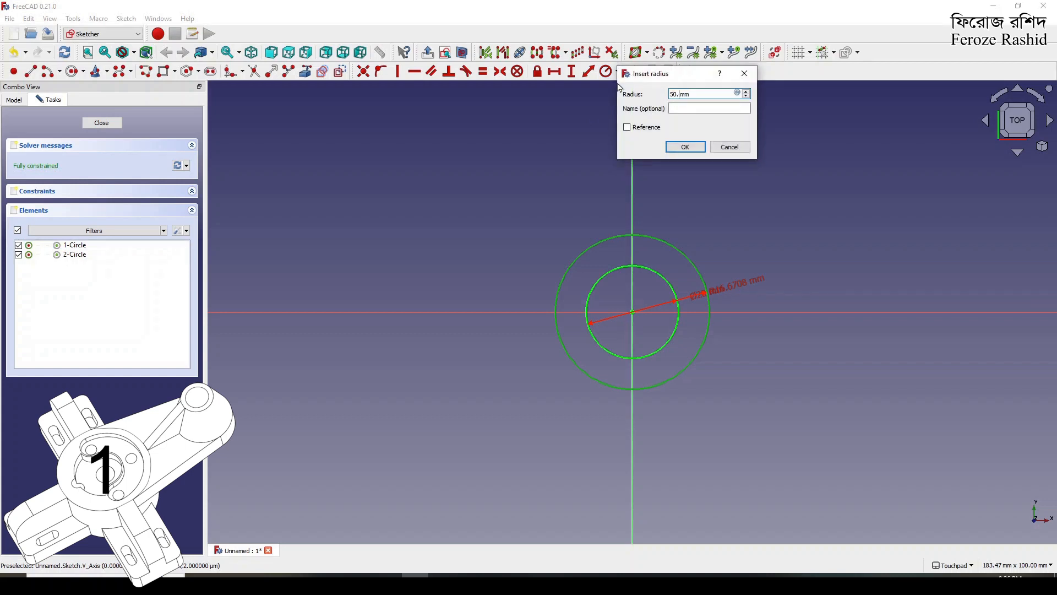
{"action": "type", "text": "5"}
{"action": "key", "text": "Return"}
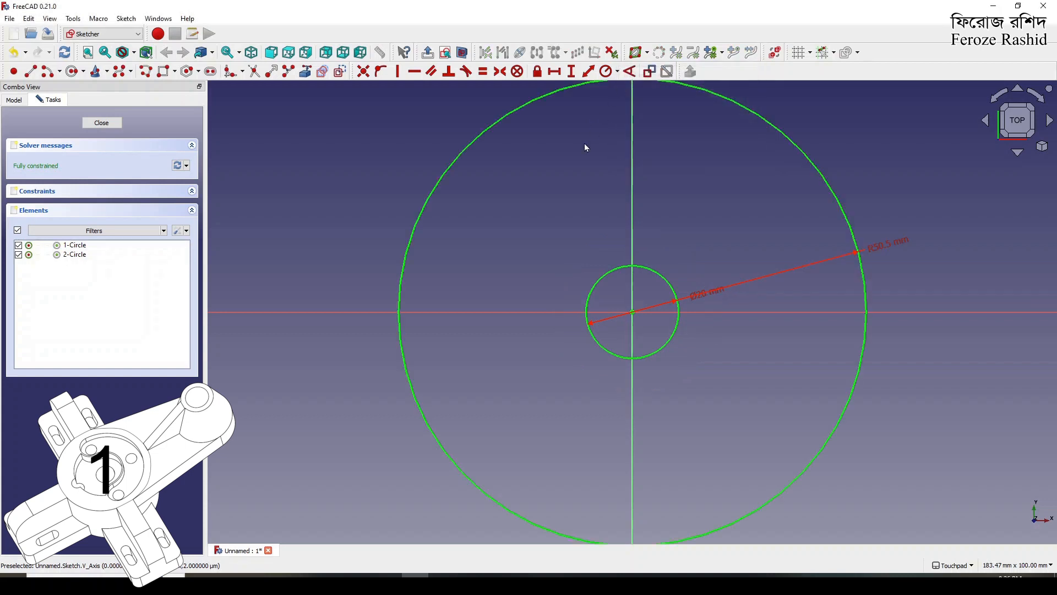
{"action": "scroll", "coordinate": [505, 259], "scroll_direction": "down", "scroll_amount": 2}
{"action": "scroll", "coordinate": [576, 290], "scroll_direction": "down", "scroll_amount": 3}
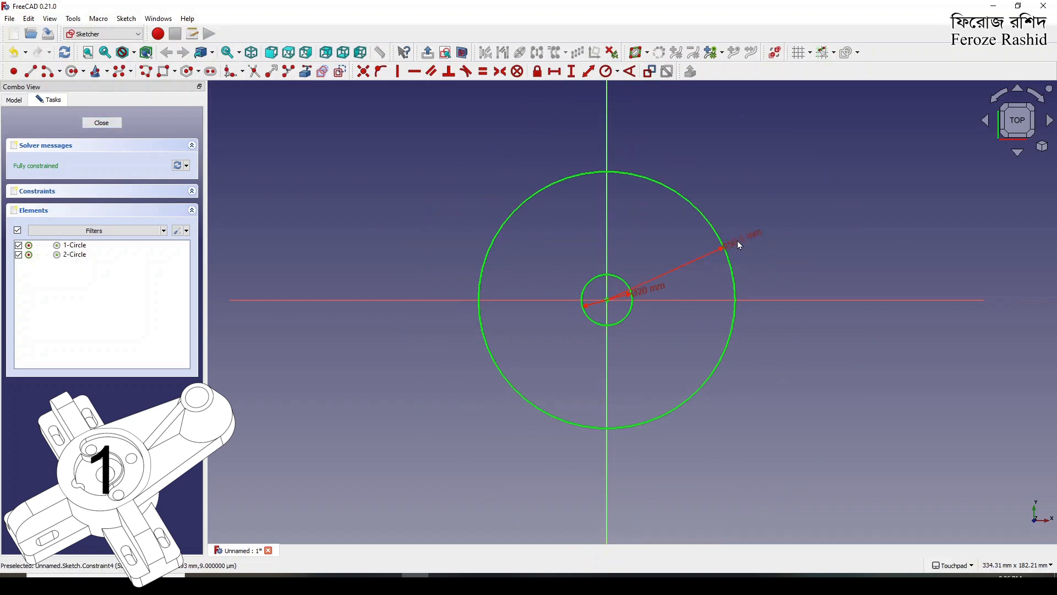
{"action": "left_click", "coordinate": [102, 123]}
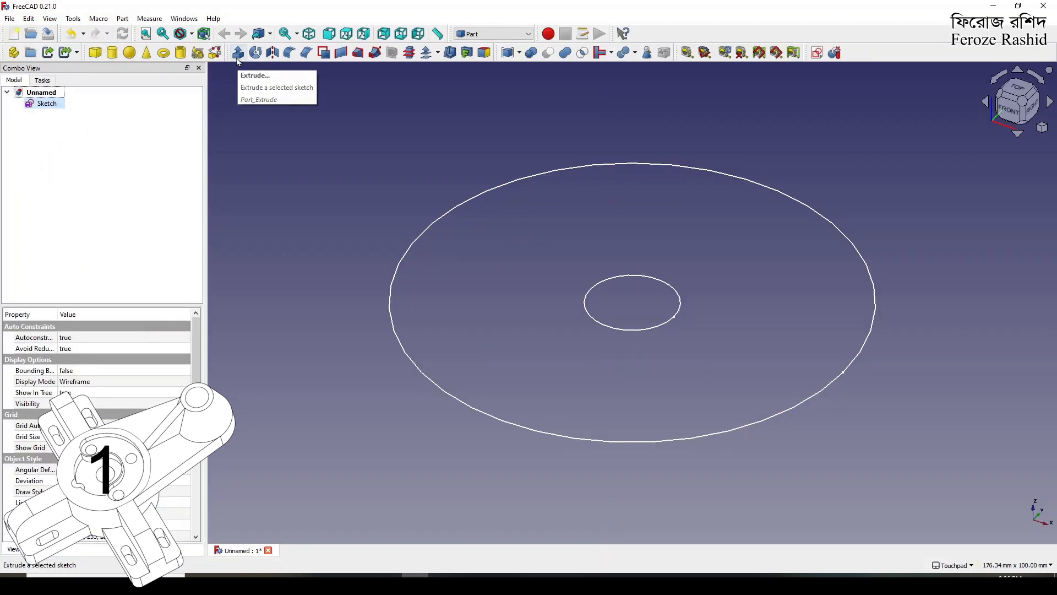
Step: Rename the two-circle sketch as sksCenterCylinder
{"action": "left_click", "coordinate": [58, 106]}
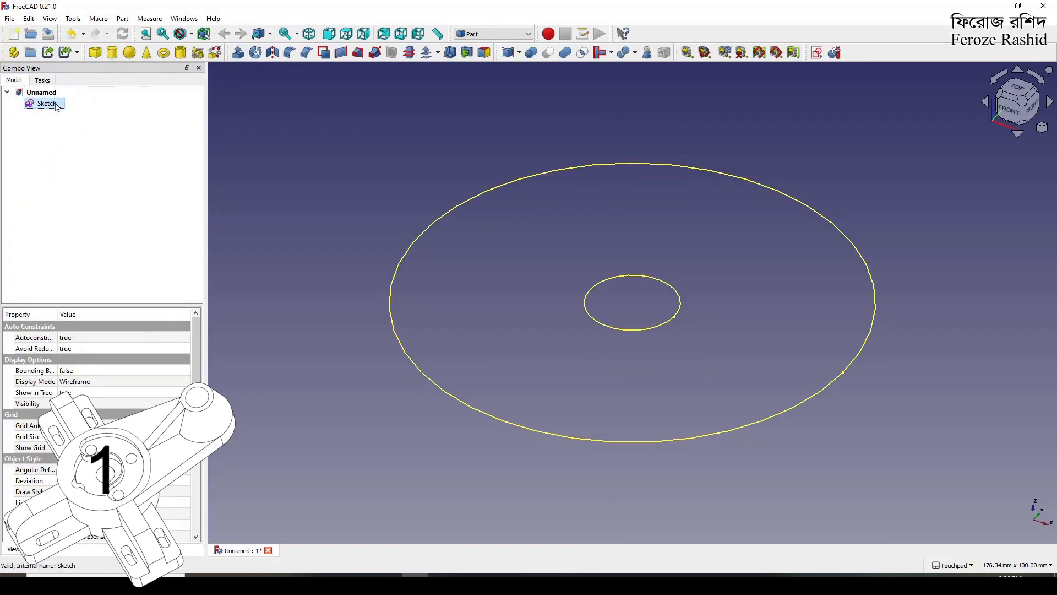
{"action": "left_click", "coordinate": [57, 105]}
{"action": "type", "text": "sksCenterCylinder"}
{"action": "key", "text": "Return"}
Step: Extrude the sksCenterCylinder sketch 60 mm along its normal as a solid
{"action": "left_click", "coordinate": [237, 52]}
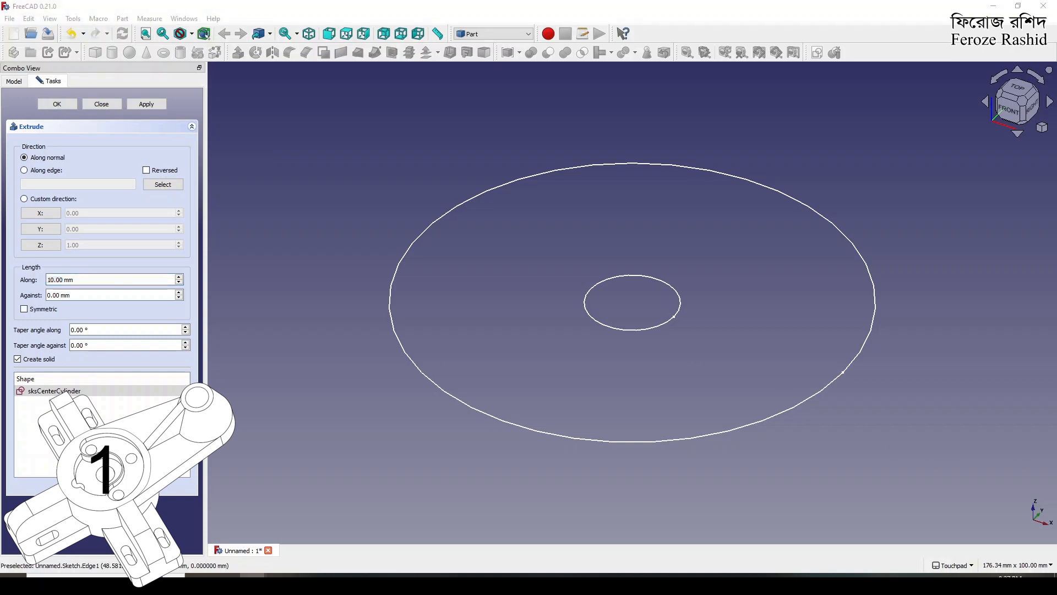
{"action": "left_click", "coordinate": [54, 280]}
{"action": "key", "text": "Left"}
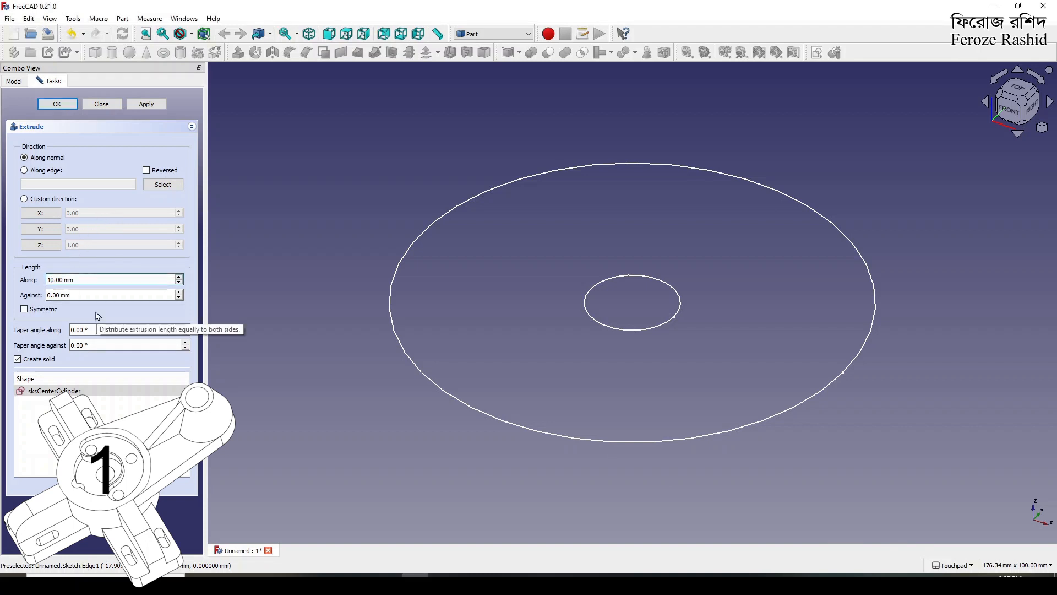
{"action": "key", "text": "Return"}
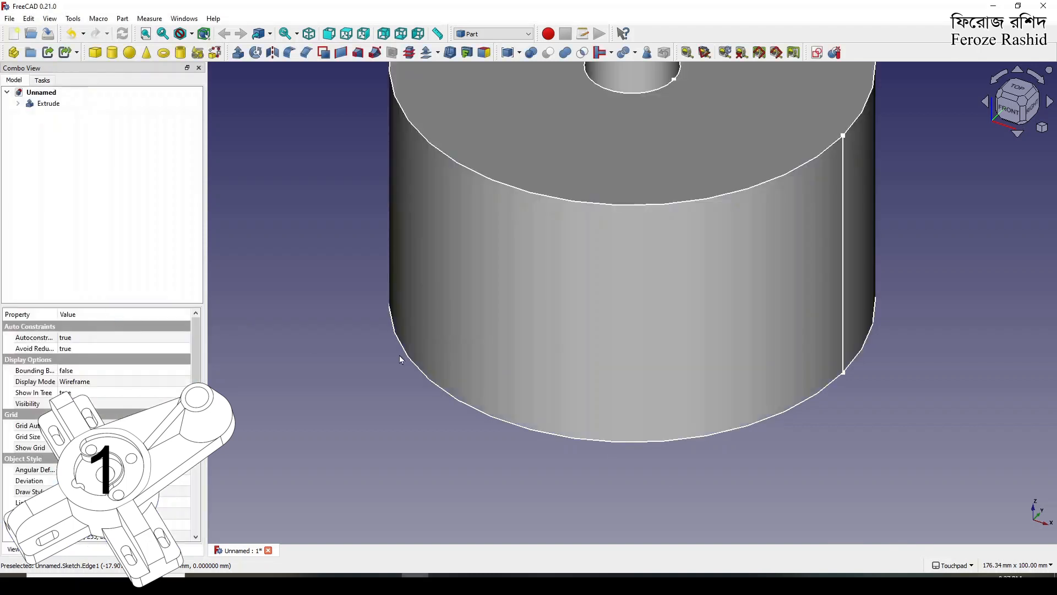
{"action": "scroll", "coordinate": [577, 395], "scroll_direction": "down", "scroll_amount": 3}
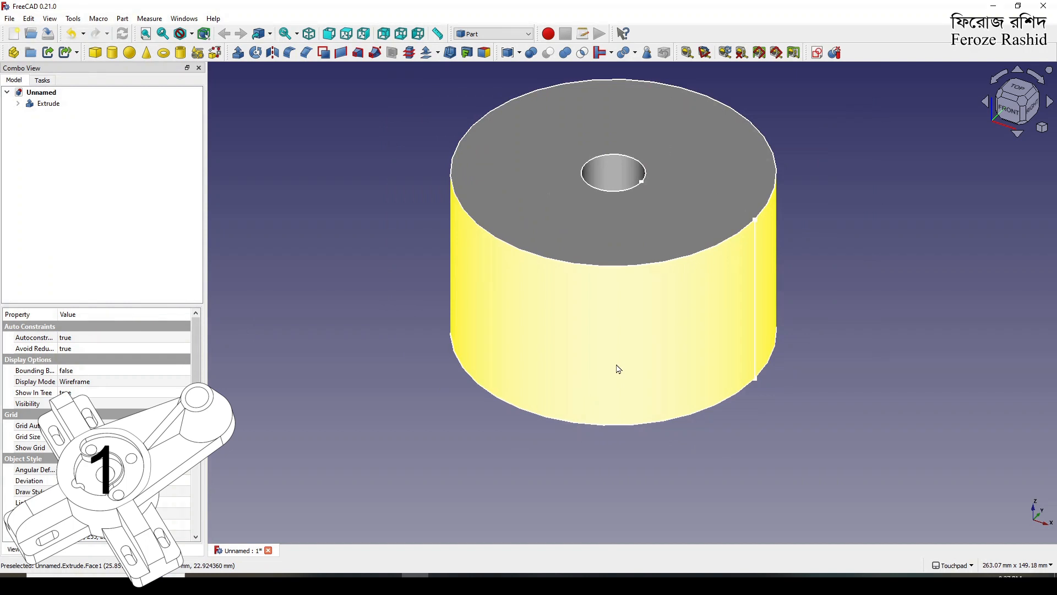
Step: Create a sketch attached to the cylinder's top face with the Plane face method and reference the central hole's edge as external geometry
{"action": "left_click", "coordinate": [630, 234]}
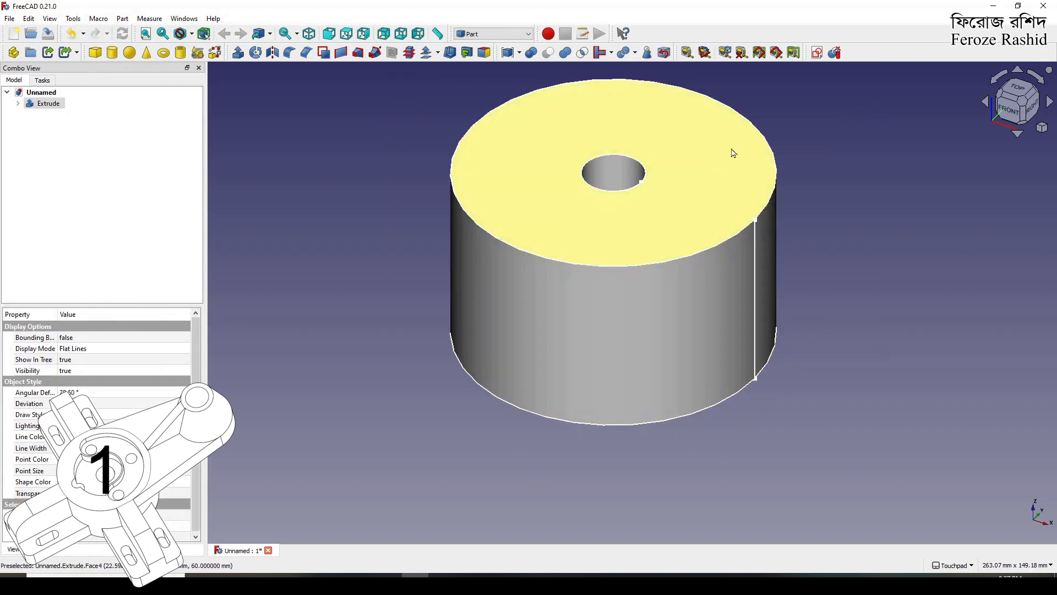
{"action": "left_click", "coordinate": [817, 53]}
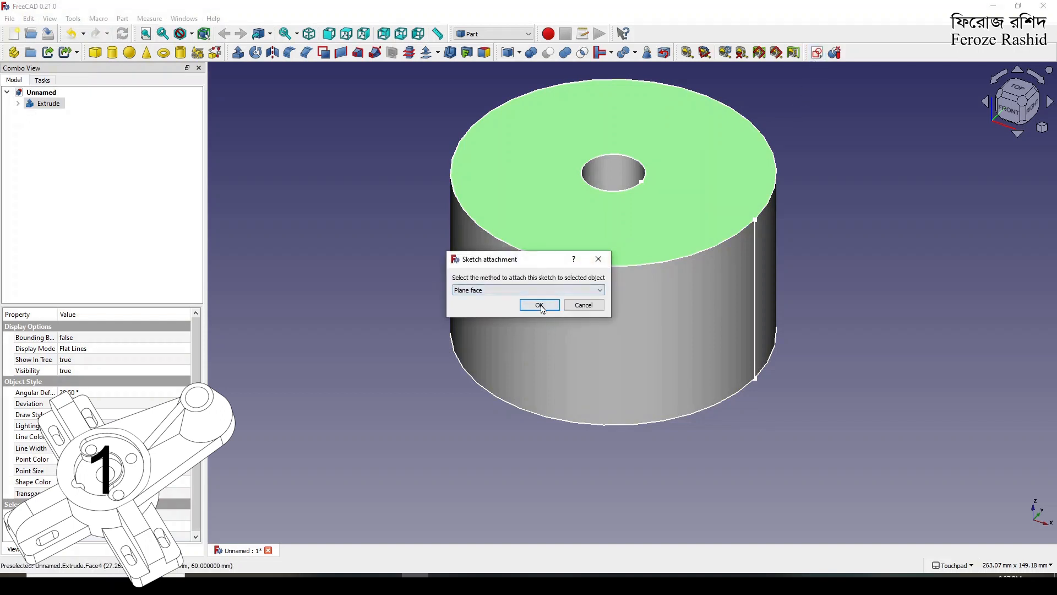
{"action": "left_click", "coordinate": [543, 306]}
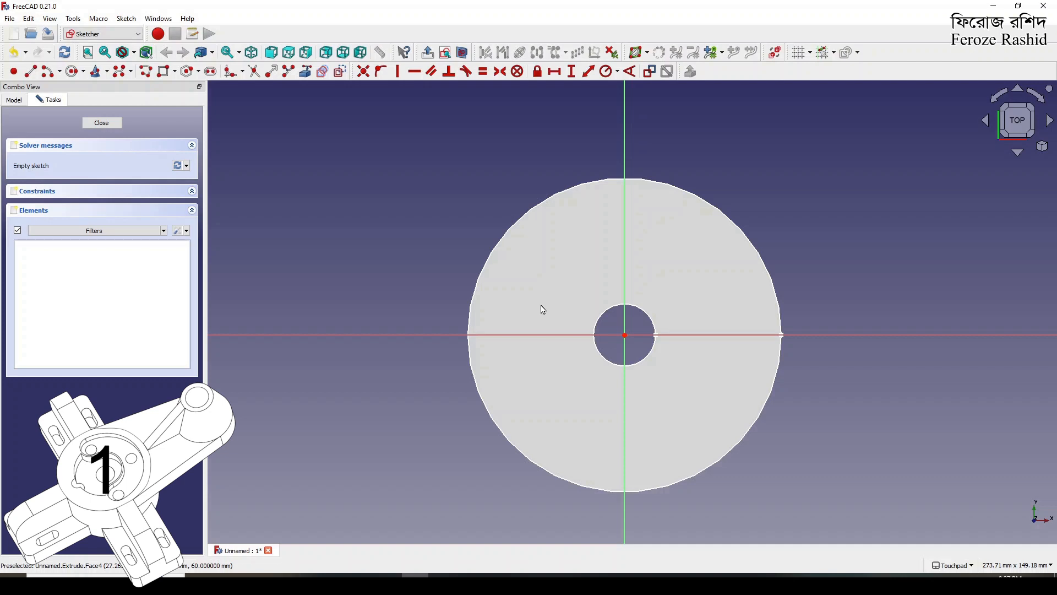
{"action": "left_click", "coordinate": [72, 71]}
{"action": "left_click", "coordinate": [616, 306]}
Step: Draw a circle centred on the origin around the hole and enlarge it to a radius of about 42 mm
{"action": "left_click", "coordinate": [72, 74]}
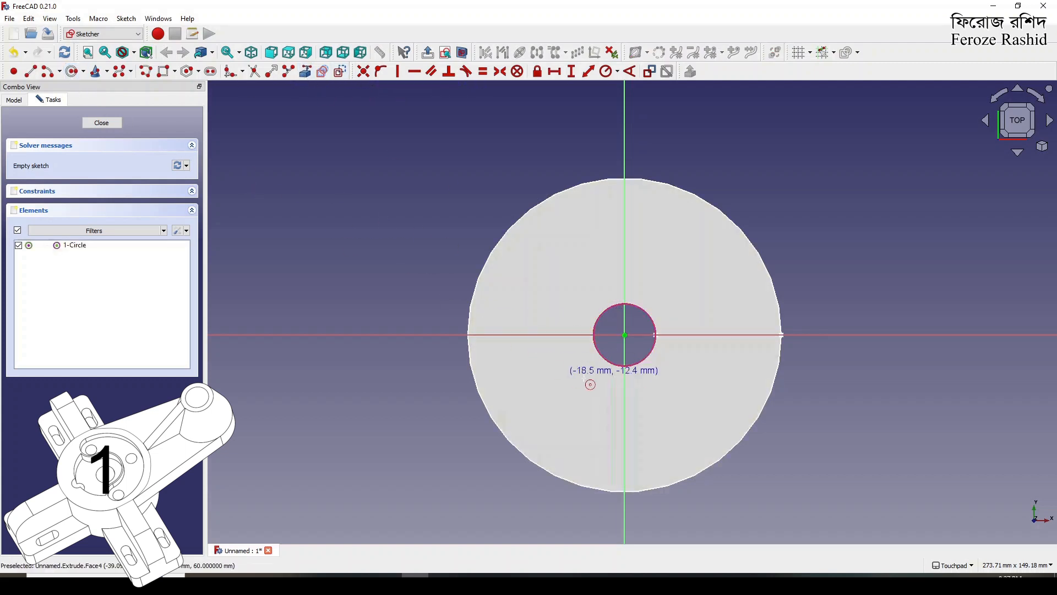
{"action": "left_click", "coordinate": [625, 334]}
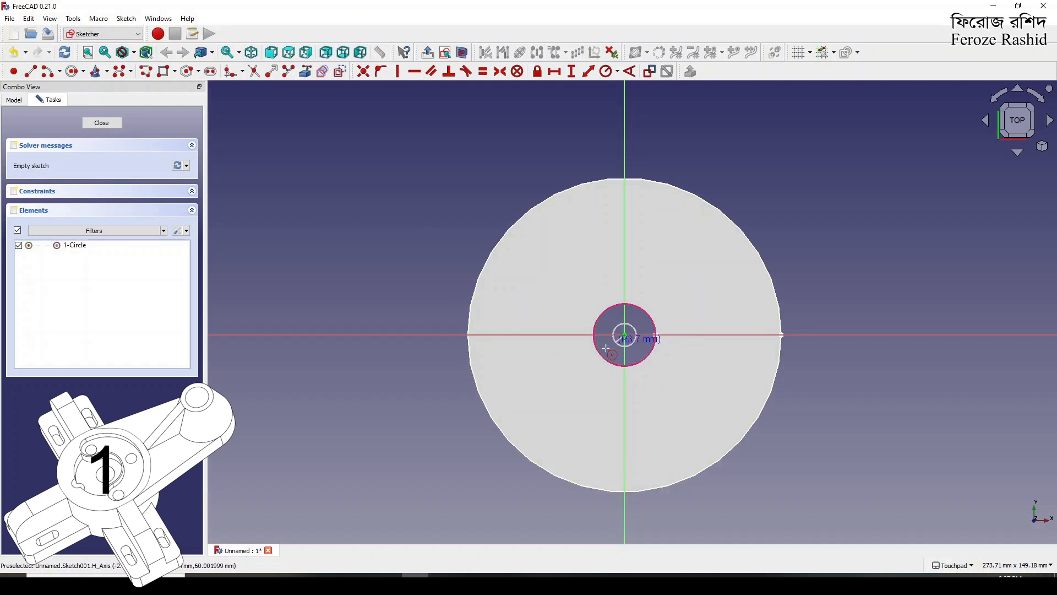
{"action": "left_click", "coordinate": [532, 314]}
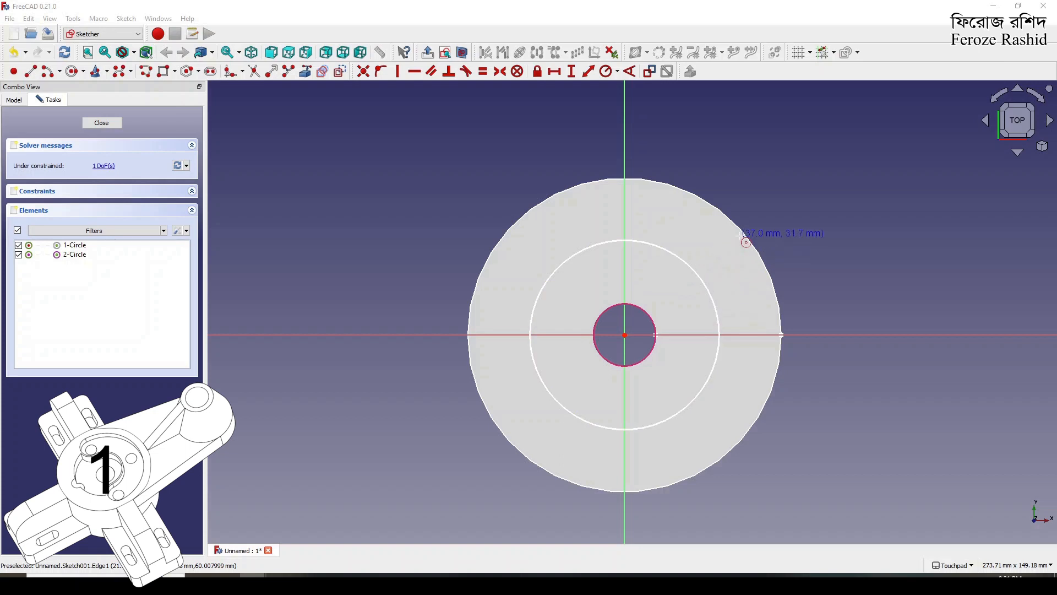
{"action": "right_click", "coordinate": [769, 236]}
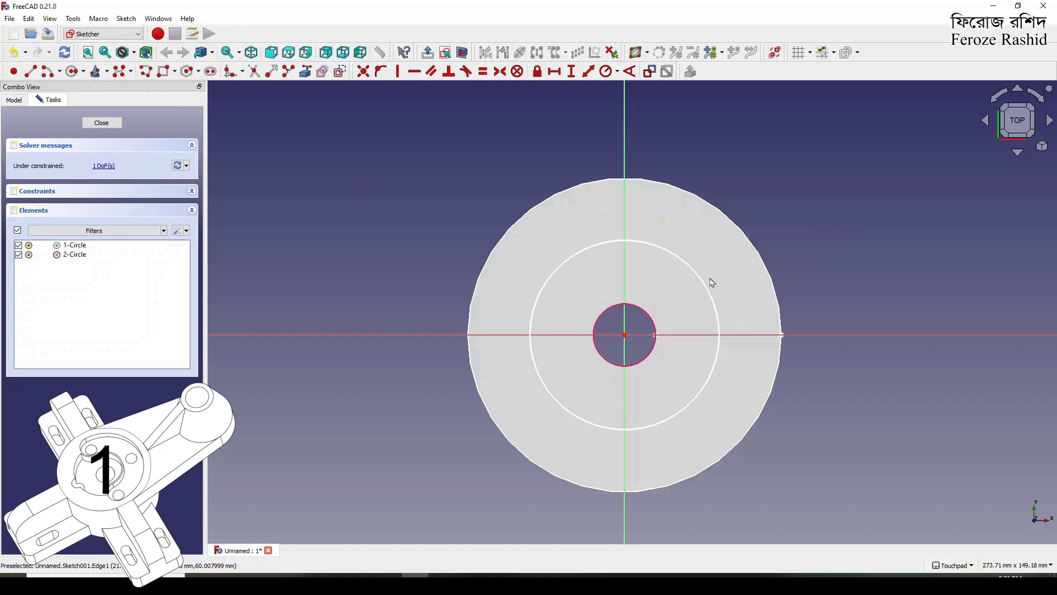
{"action": "left_click_drag", "start_coordinate": [704, 285], "coordinate": [731, 259]}
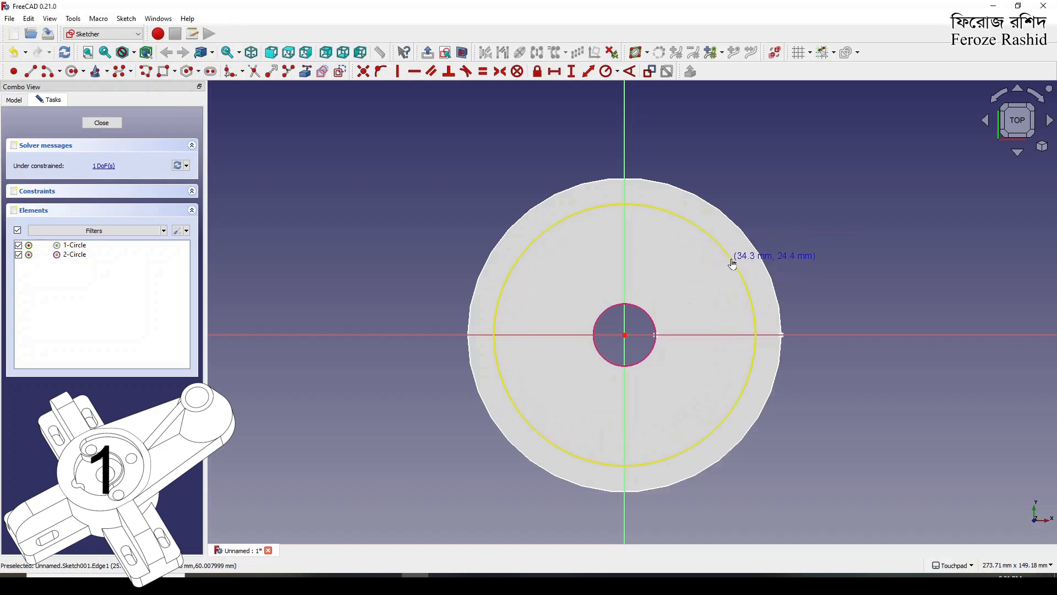
{"action": "left_click_drag", "start_coordinate": [732, 264], "coordinate": [732, 264]}
Step: Constrain the circle's radius to 32 mm and turn it into construction geometry
{"action": "left_click", "coordinate": [727, 252]}
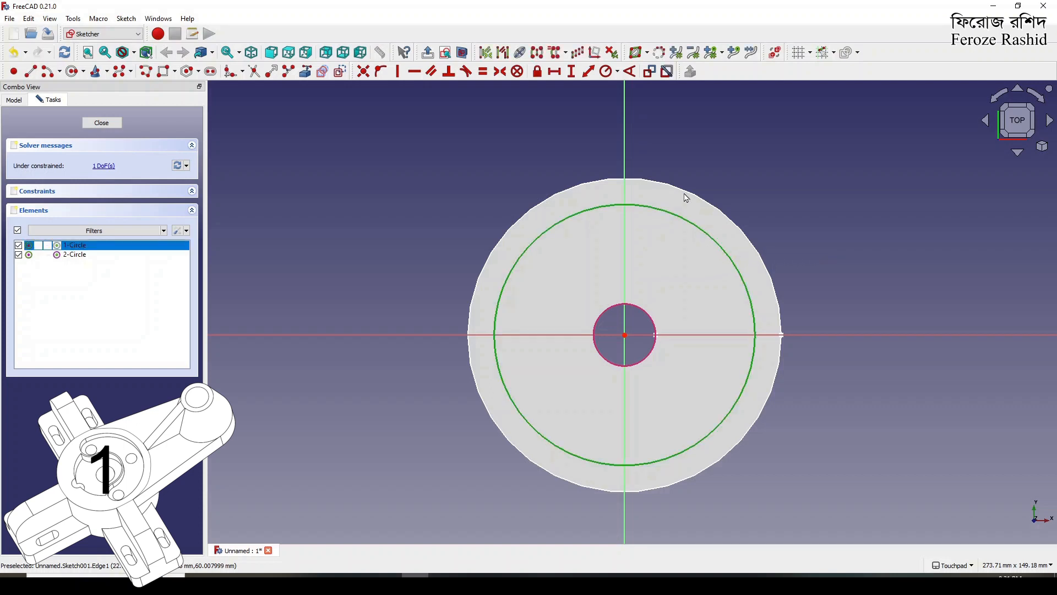
{"action": "left_click", "coordinate": [606, 71]}
{"action": "type", "text": "32"}
{"action": "key", "text": "Return"}
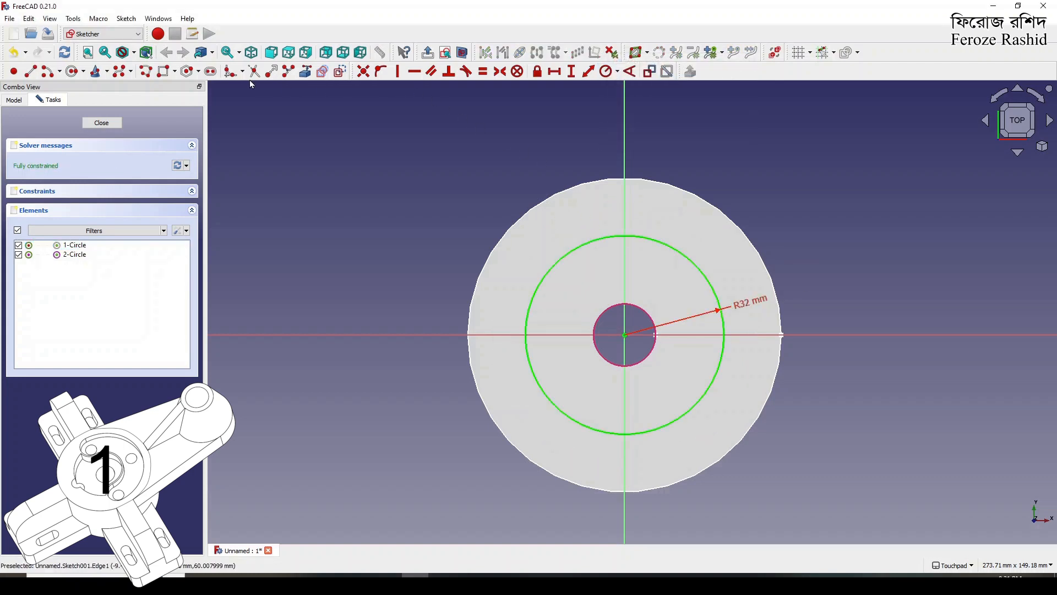
{"action": "left_click", "coordinate": [547, 279]}
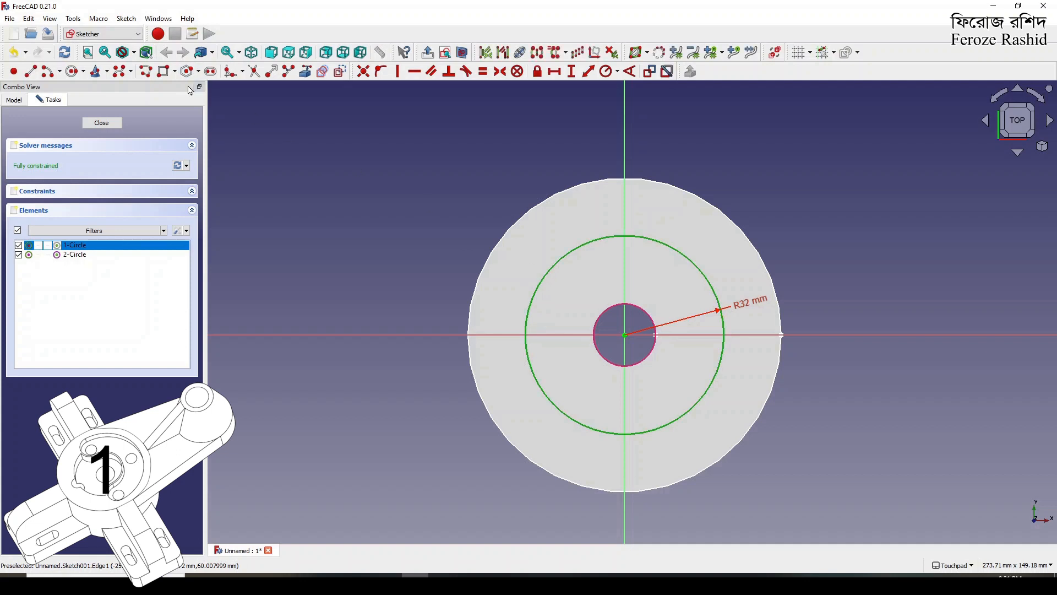
{"action": "left_click", "coordinate": [340, 75]}
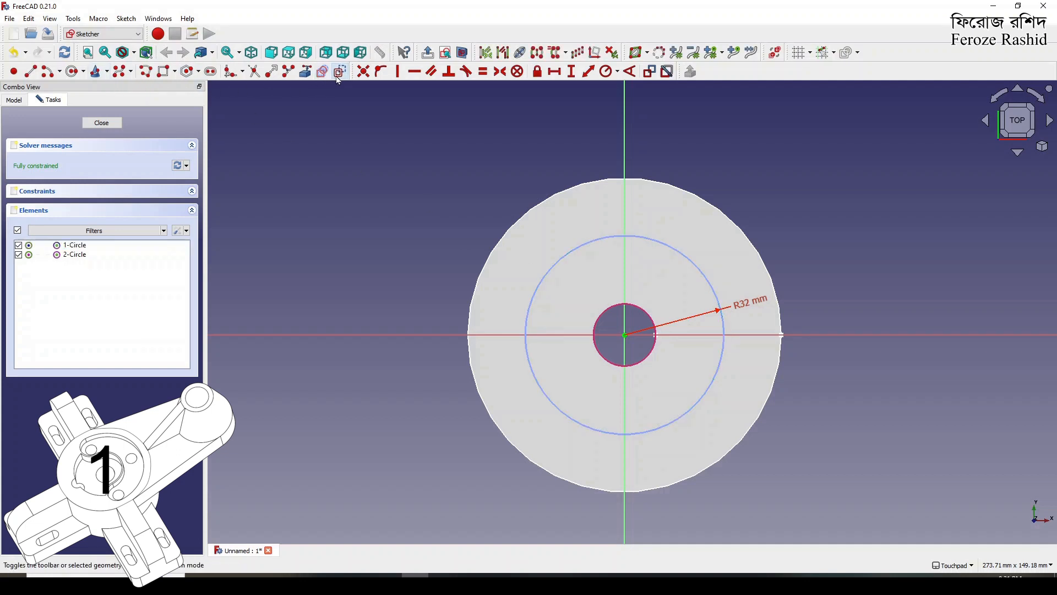
Step: Draw four small circles centred on the sketch axes near the construction circle, one on each side of the origin
{"action": "left_click", "coordinate": [73, 71]}
{"action": "left_click", "coordinate": [501, 335]}
{"action": "left_click", "coordinate": [504, 321]}
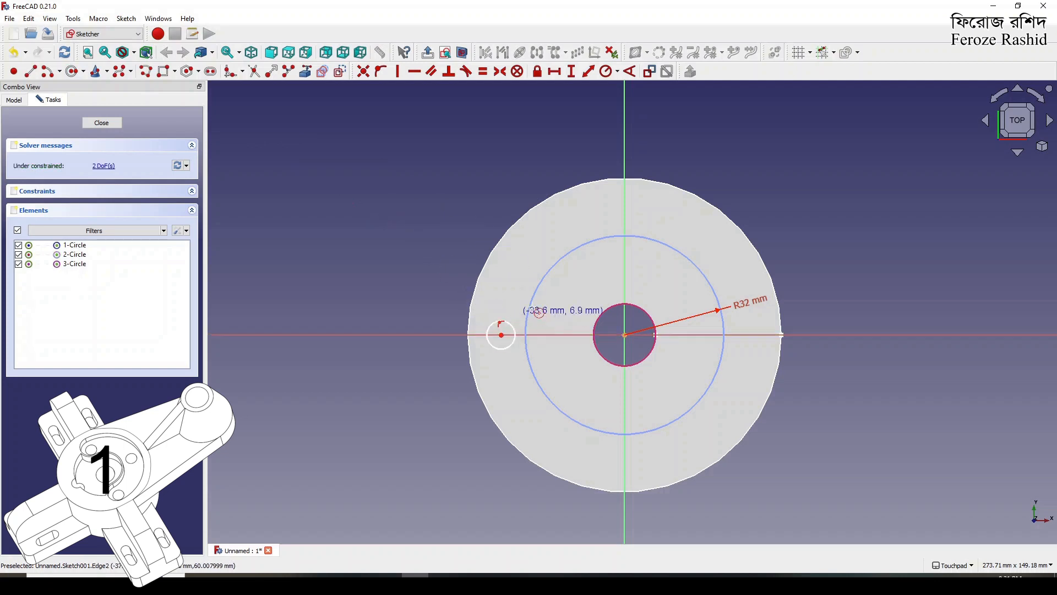
{"action": "left_click", "coordinate": [624, 223]}
{"action": "left_click", "coordinate": [612, 222]}
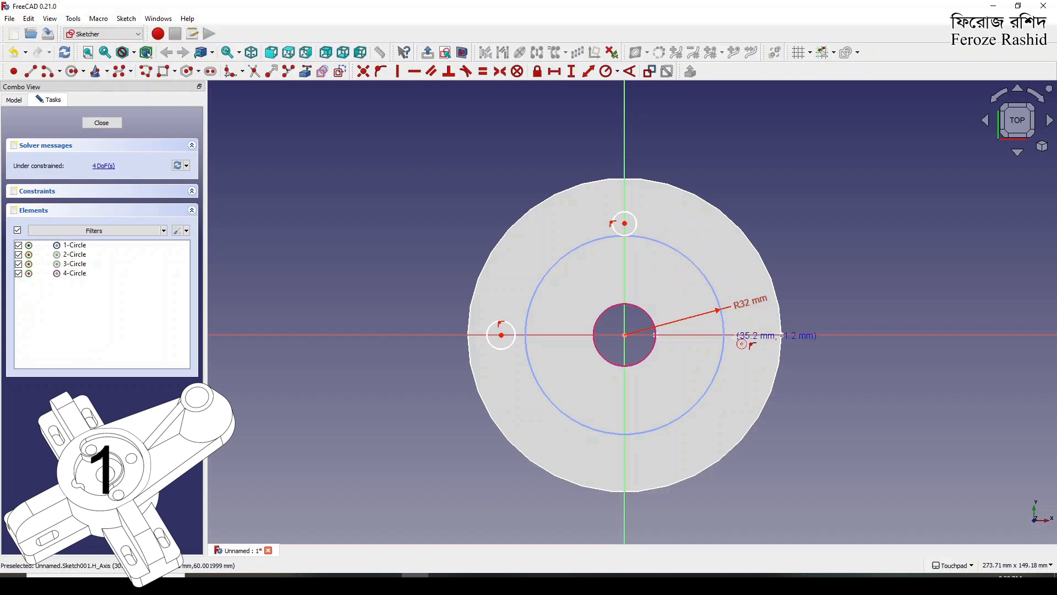
{"action": "left_click", "coordinate": [736, 334]}
{"action": "left_click", "coordinate": [738, 320]}
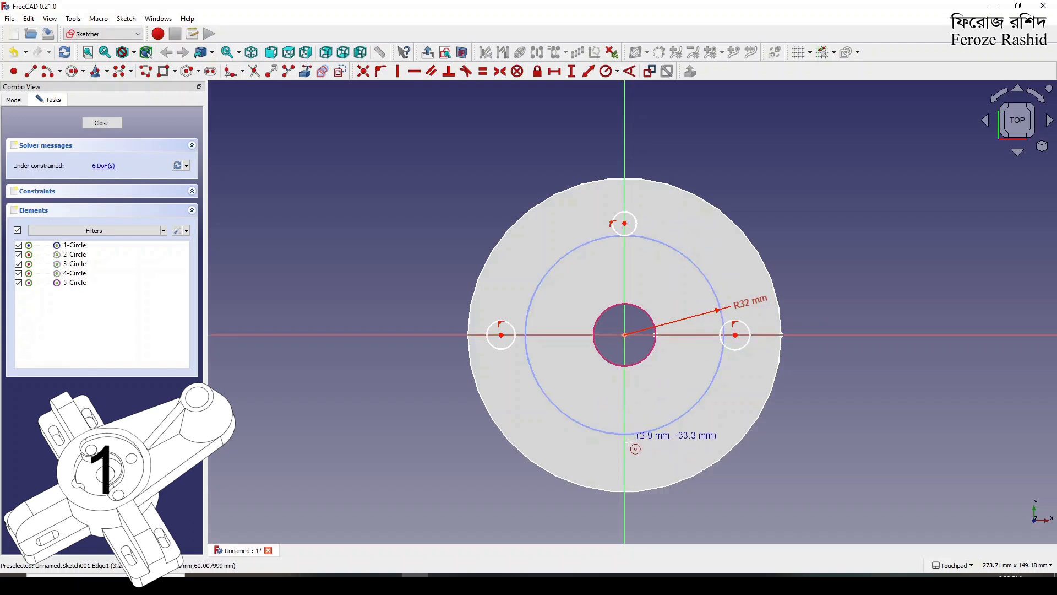
{"action": "left_click", "coordinate": [625, 418]}
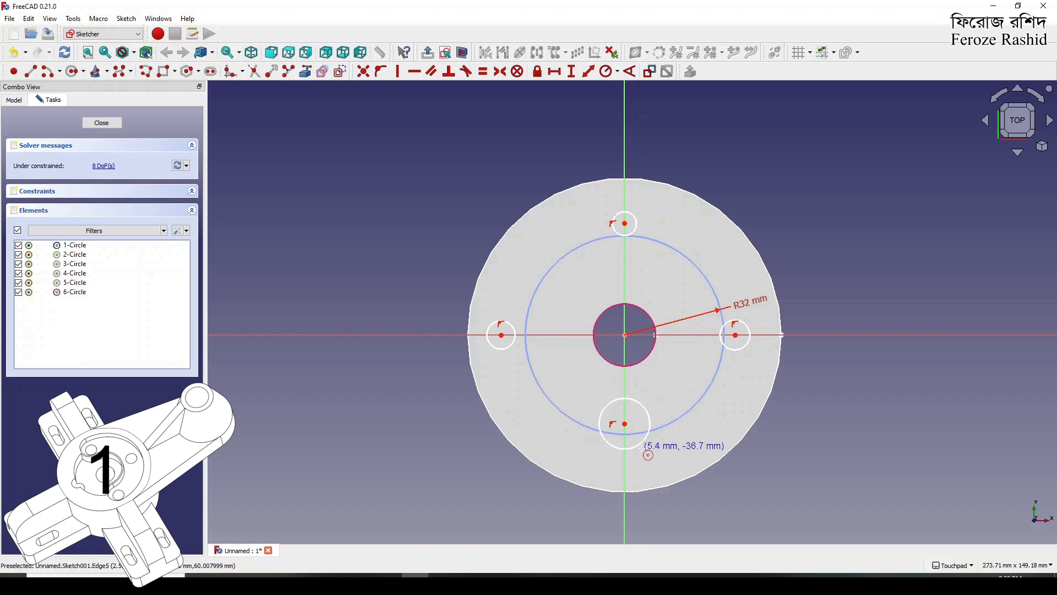
{"action": "left_click", "coordinate": [628, 450]}
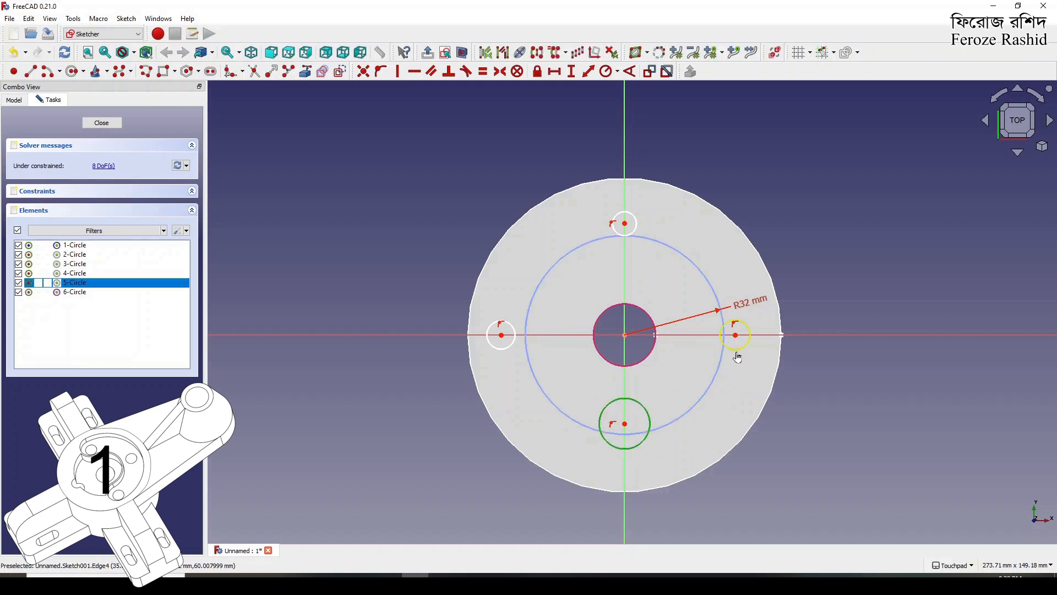
Step: Make the four small circles on the sketch axes equal in size and constrain their radius to 6 mm
{"action": "left_click", "coordinate": [737, 350]}
{"action": "left_click", "coordinate": [623, 235]}
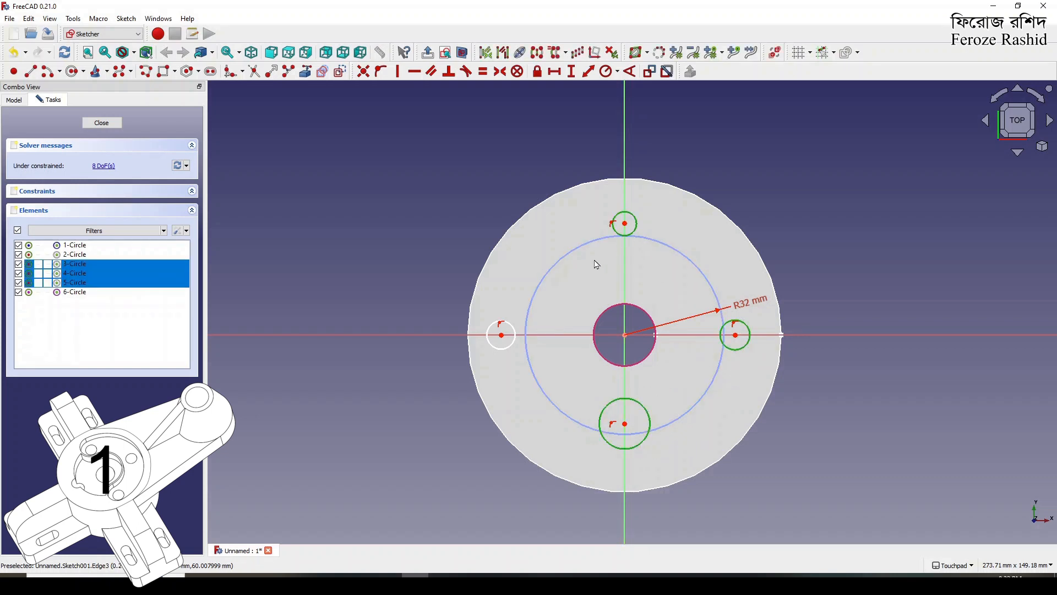
{"action": "left_click", "coordinate": [507, 353]}
{"action": "left_click", "coordinate": [512, 345]}
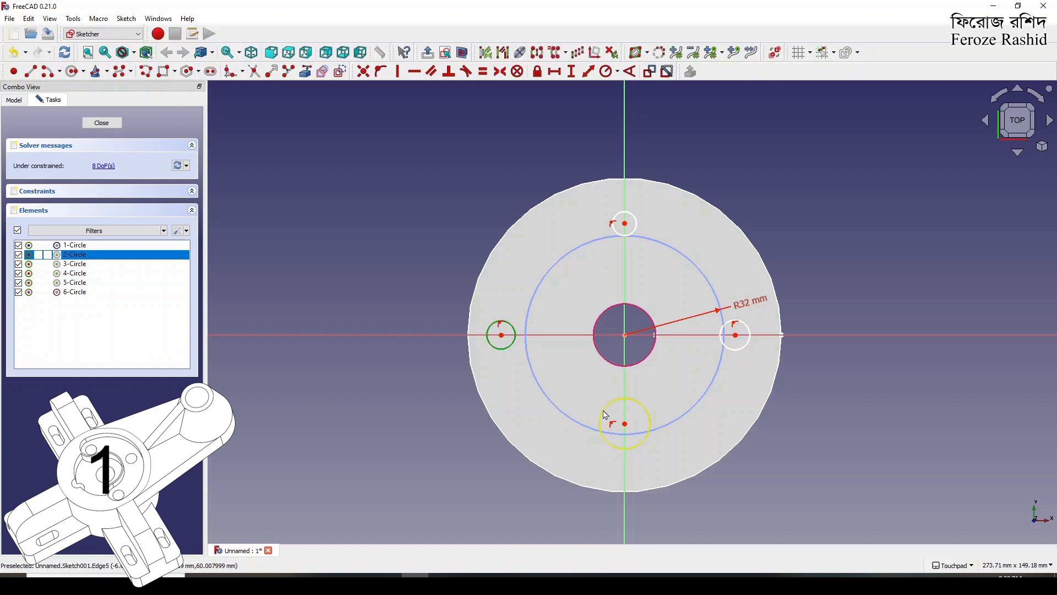
{"action": "left_click", "coordinate": [602, 411]}
{"action": "left_click", "coordinate": [738, 348]}
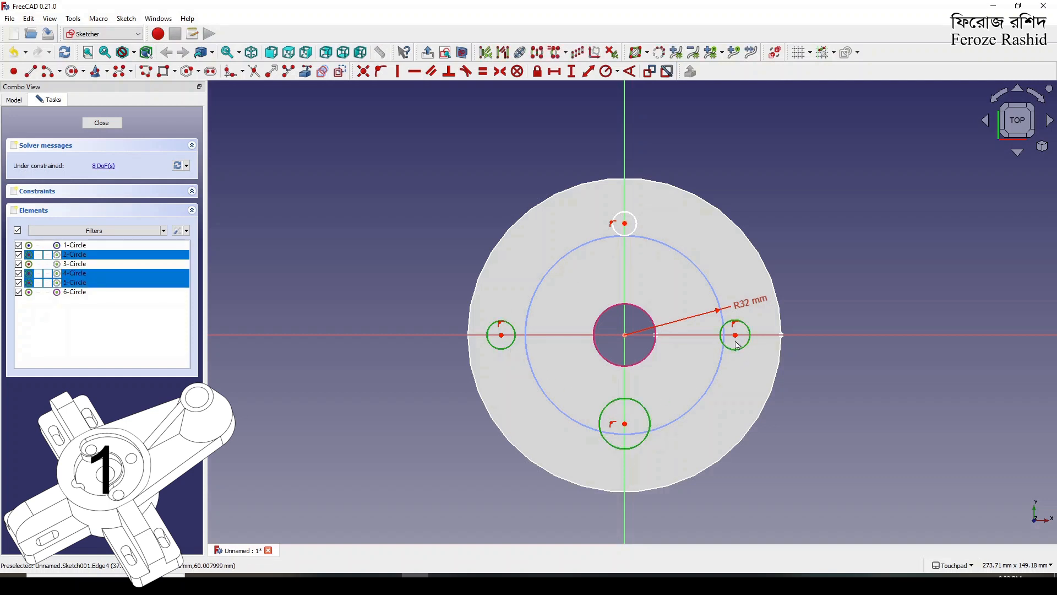
{"action": "left_click", "coordinate": [628, 238]}
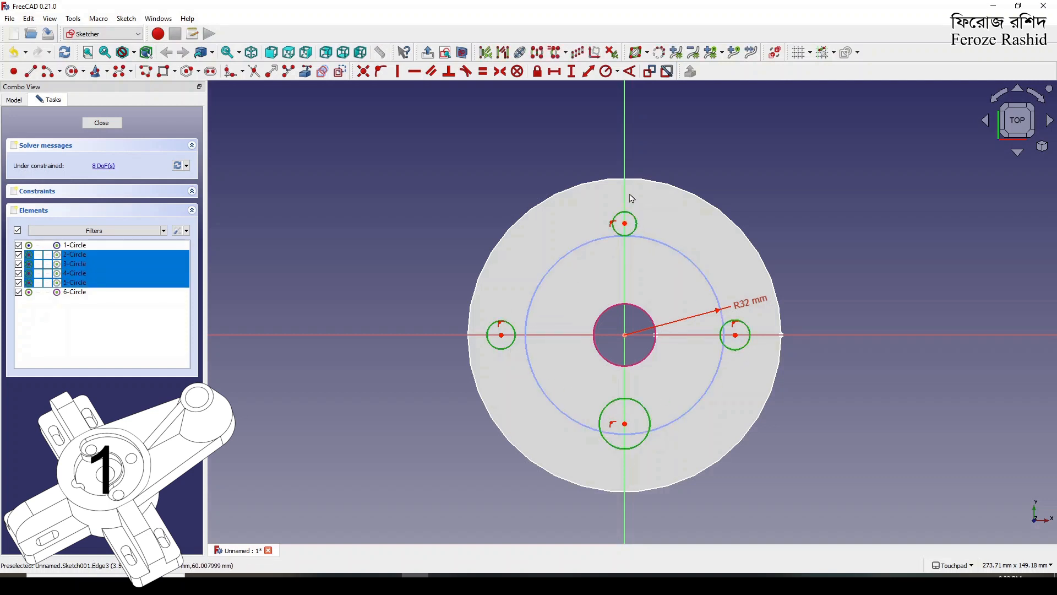
{"action": "left_click", "coordinate": [606, 73]}
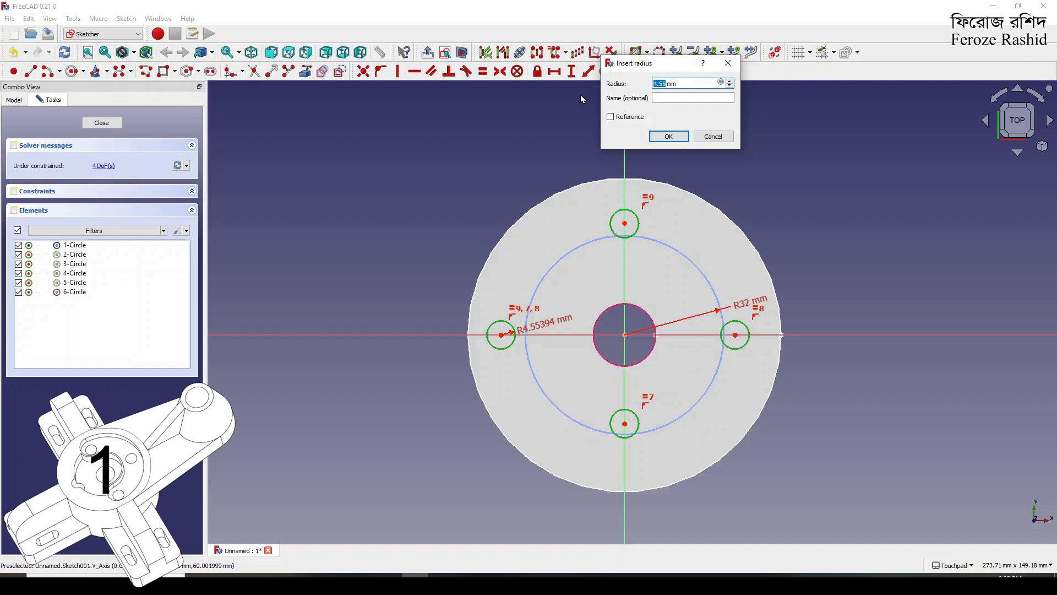
{"action": "type", "text": "6"}
{"action": "key", "text": "Return"}
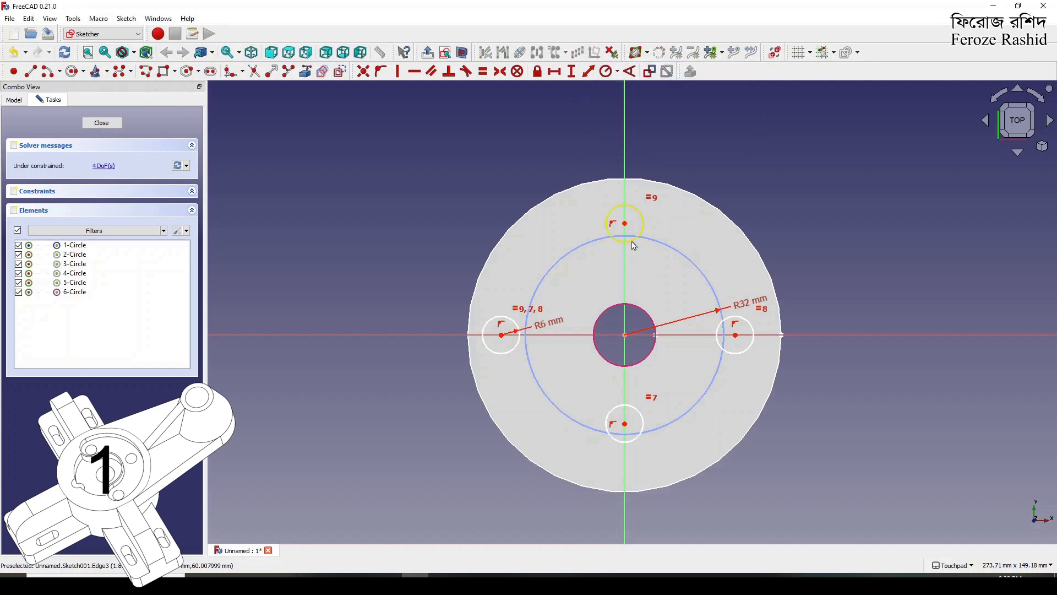
Step: Constrain the centres of the upper and right small circles onto the 32 mm construction circle
{"action": "left_click", "coordinate": [625, 224]}
{"action": "left_click", "coordinate": [666, 243]}
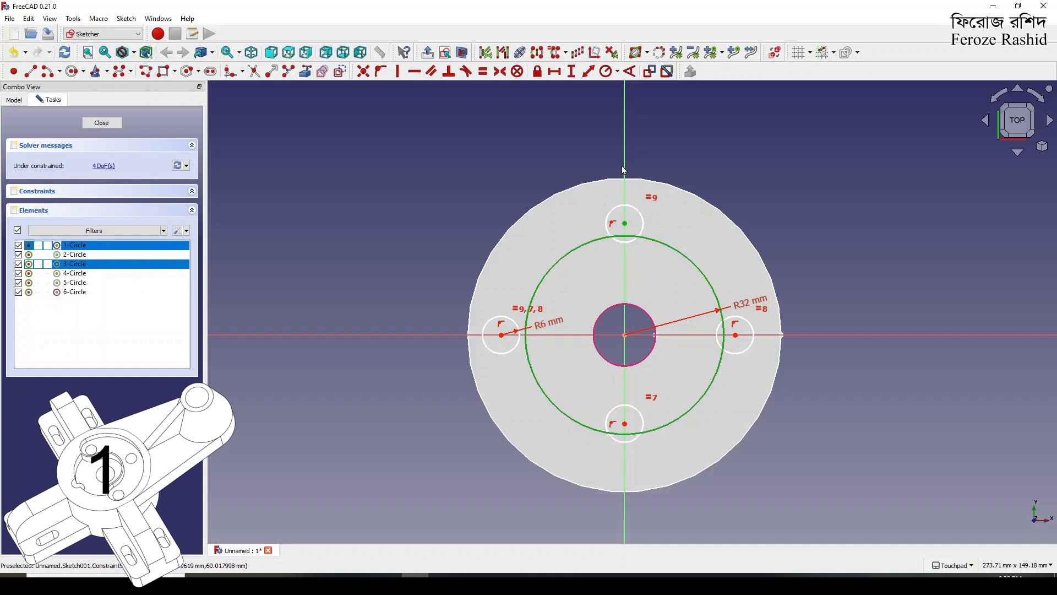
{"action": "left_click", "coordinate": [387, 71]}
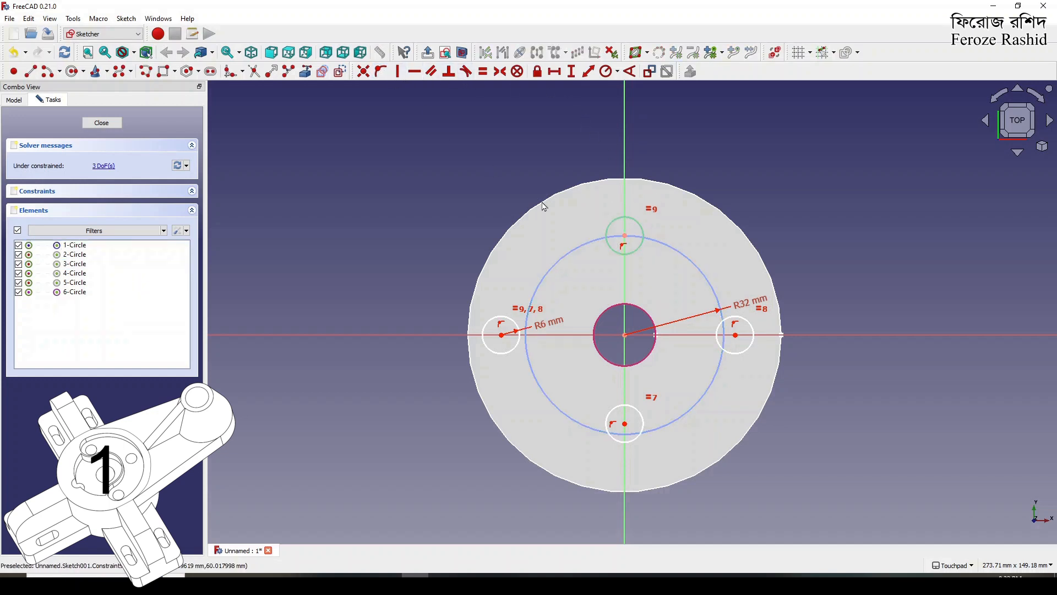
{"action": "left_click", "coordinate": [737, 336]}
{"action": "left_click", "coordinate": [585, 245]}
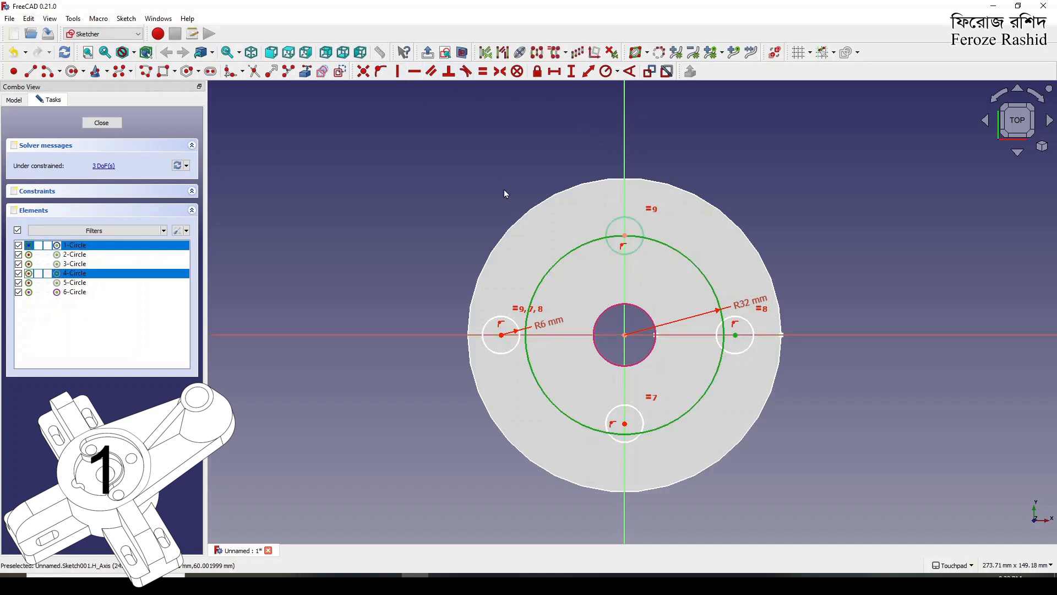
{"action": "left_click", "coordinate": [383, 72]}
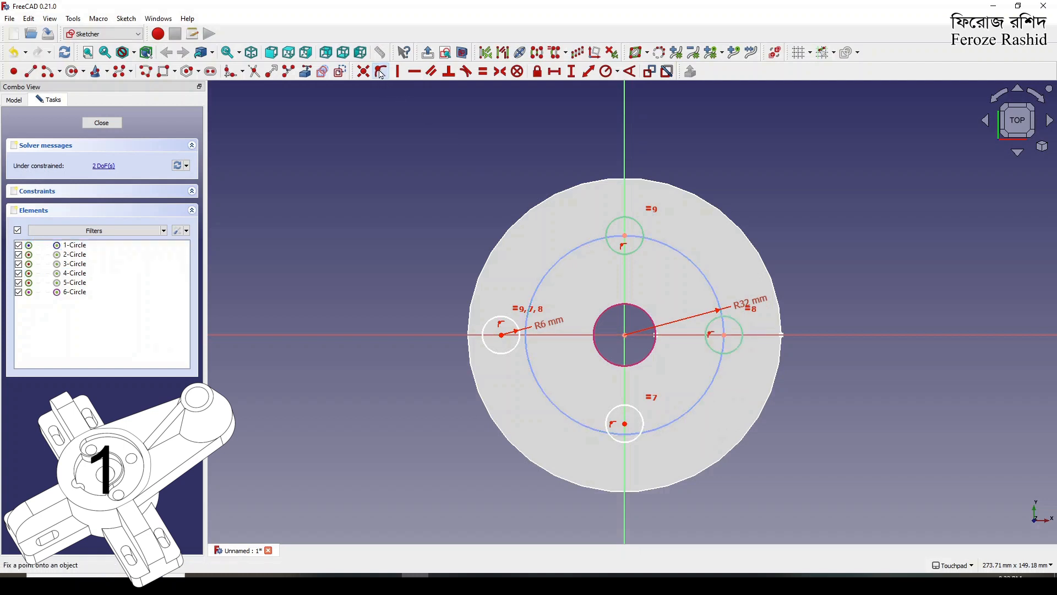
Step: Constrain the centres of the left and lower small circles onto the 32 mm construction circle
{"action": "left_click", "coordinate": [501, 337]}
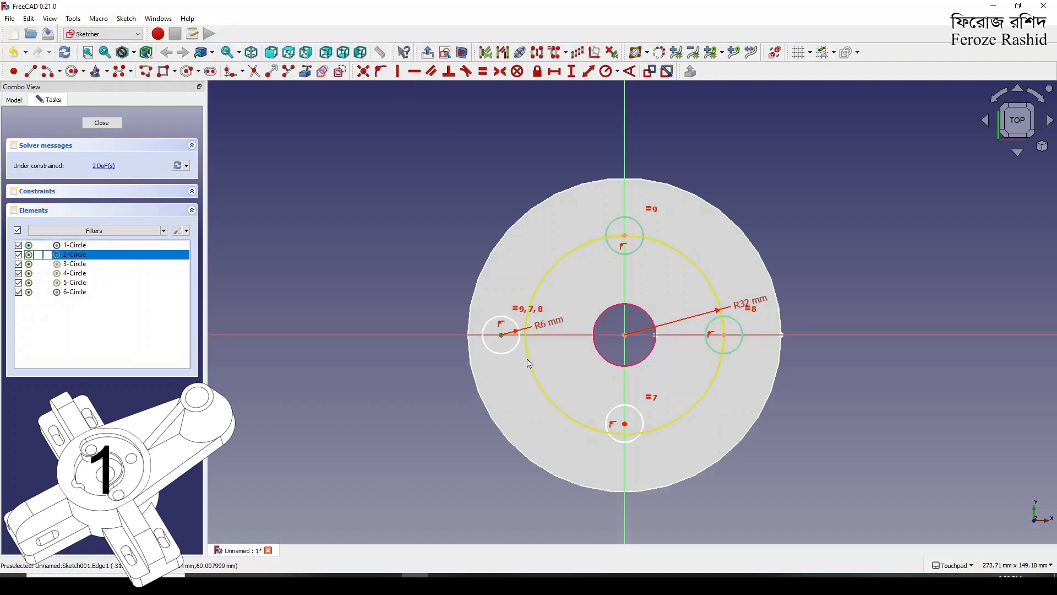
{"action": "left_click", "coordinate": [529, 362]}
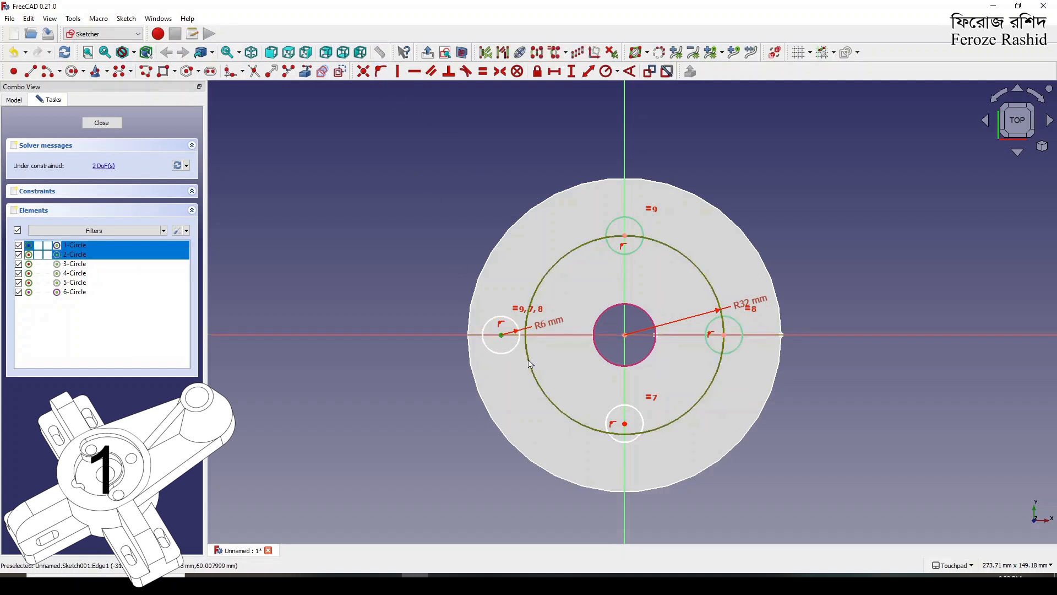
{"action": "left_click", "coordinate": [381, 71]}
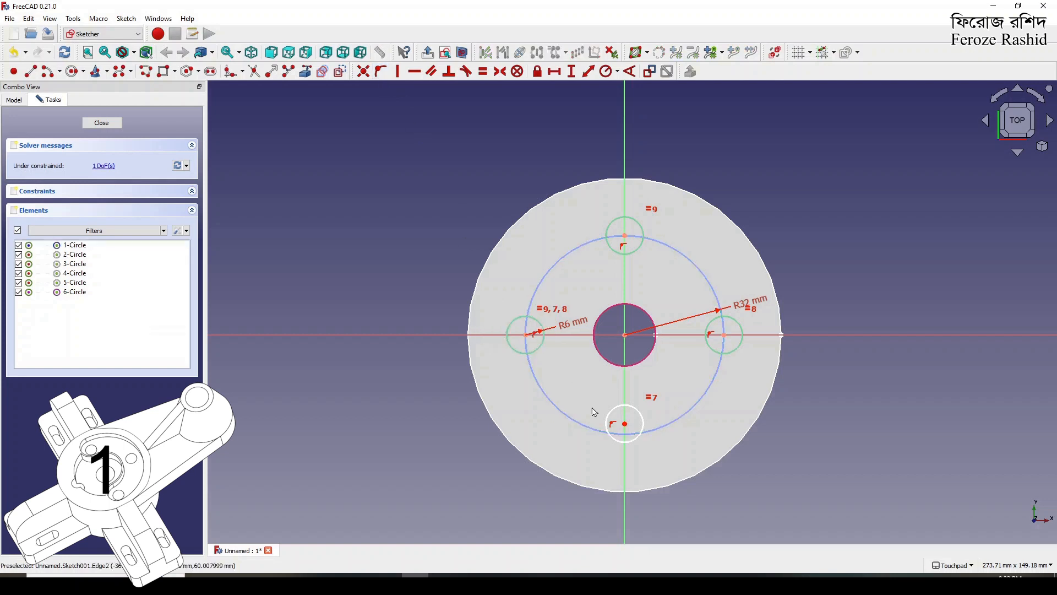
{"action": "left_click", "coordinate": [626, 424]}
{"action": "left_click", "coordinate": [652, 432]}
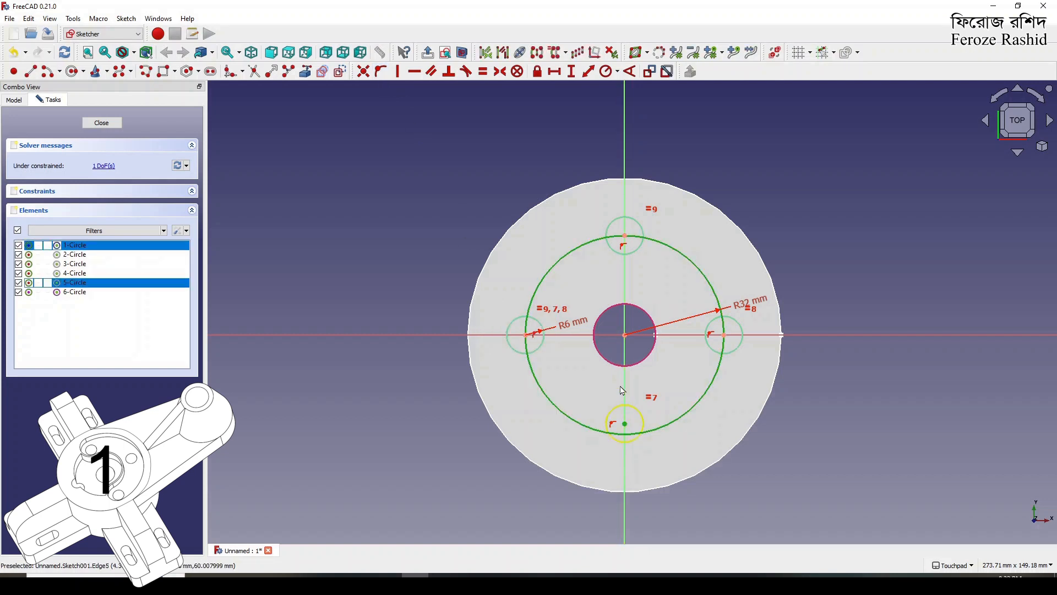
{"action": "left_click", "coordinate": [380, 72]}
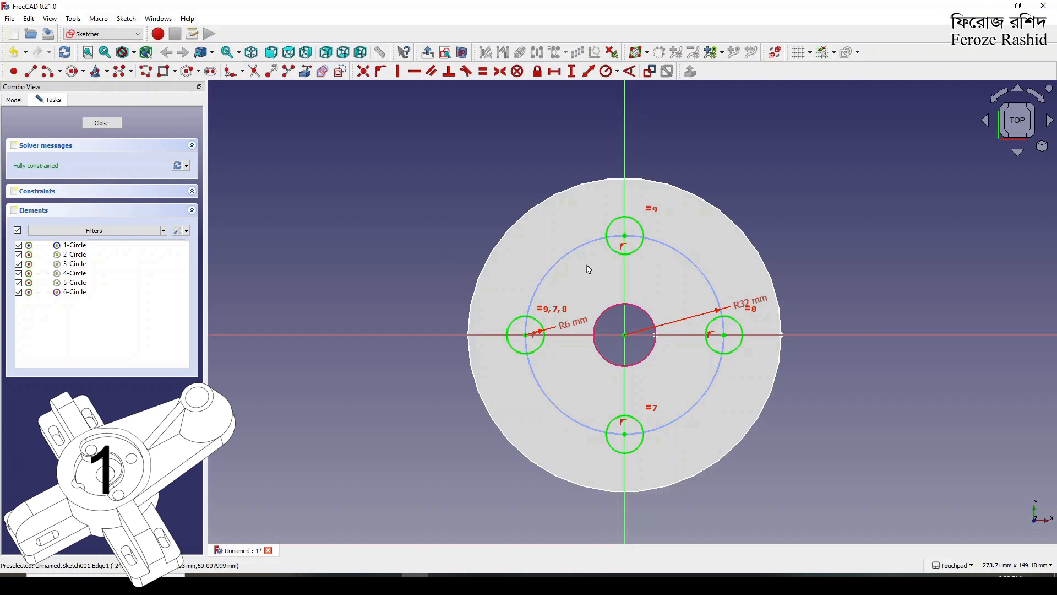
Step: Convert the four small circles into construction geometry
{"action": "left_click", "coordinate": [628, 253]}
{"action": "left_click", "coordinate": [728, 355]}
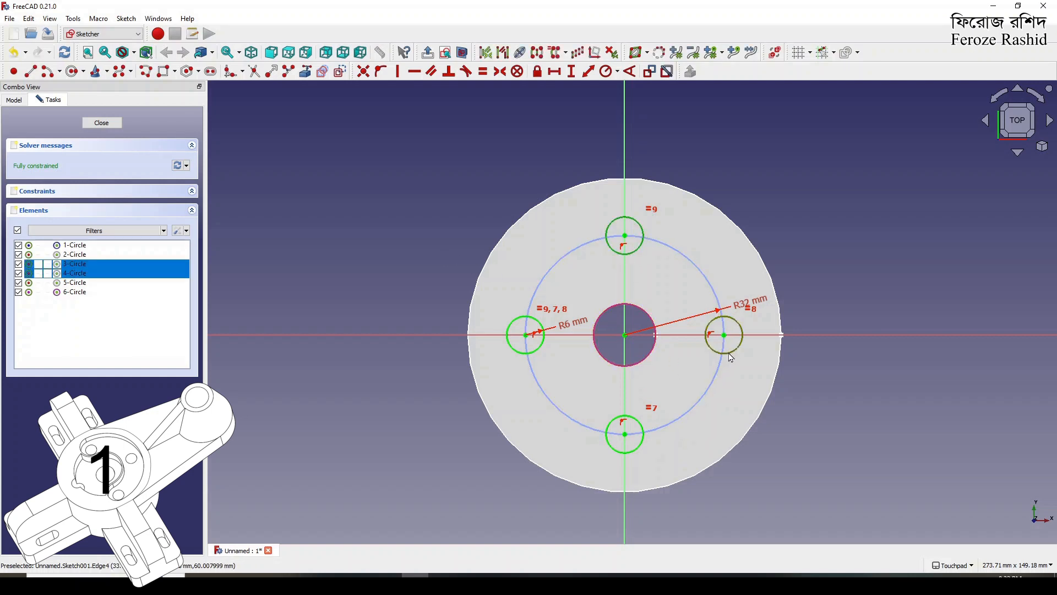
{"action": "left_click", "coordinate": [640, 452]}
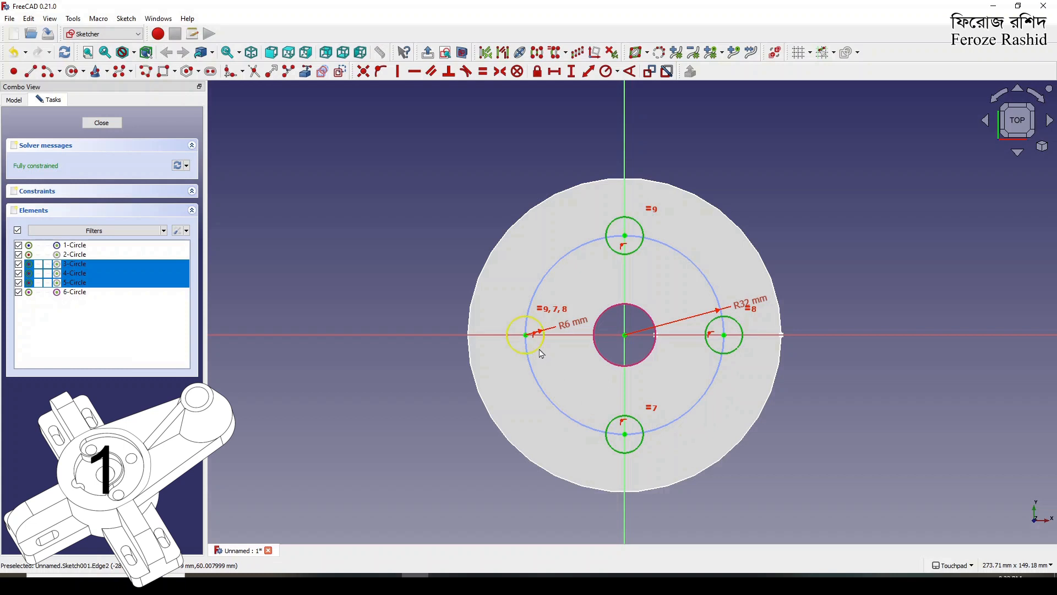
{"action": "left_click", "coordinate": [539, 349]}
{"action": "left_click", "coordinate": [340, 71]}
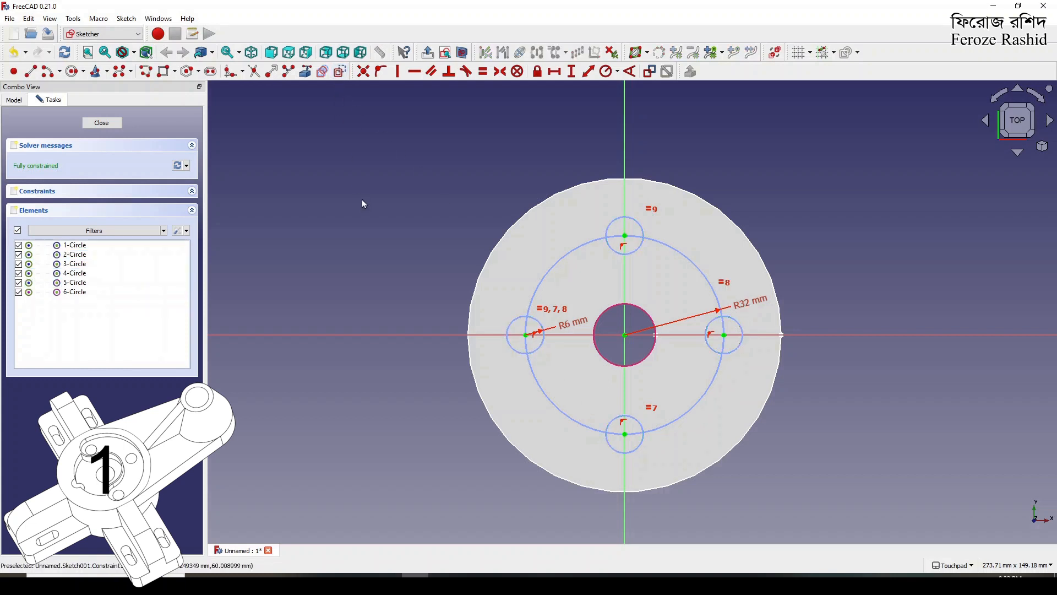
Step: Draw an arc centred on the origin that follows the left half of the 32 mm construction circle
{"action": "left_click", "coordinate": [49, 72]}
{"action": "left_click", "coordinate": [624, 335]}
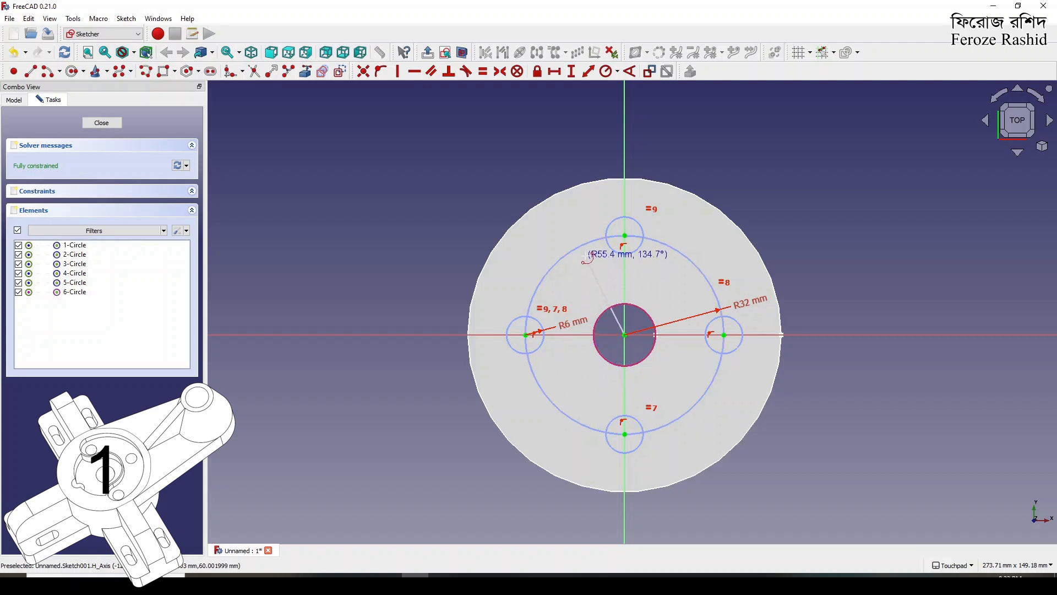
{"action": "left_click", "coordinate": [587, 249]}
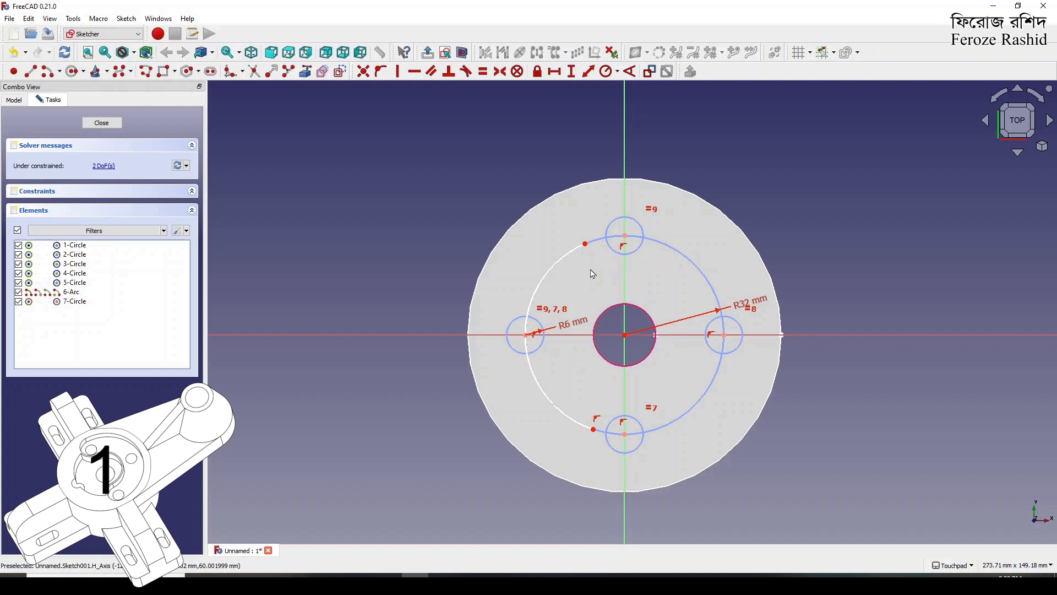
Step: Draw two right-half arcs centred on the origin, one outside the construction circle and one inside it with a radius of about 23 mm
{"action": "left_click", "coordinate": [46, 78]}
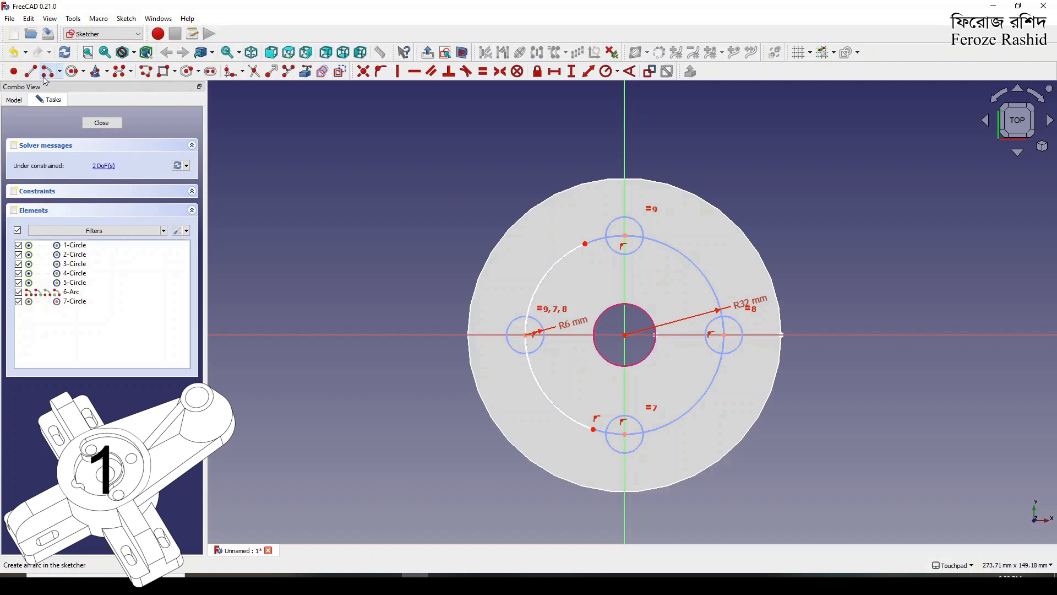
{"action": "left_click", "coordinate": [626, 335]}
{"action": "left_click", "coordinate": [631, 211]}
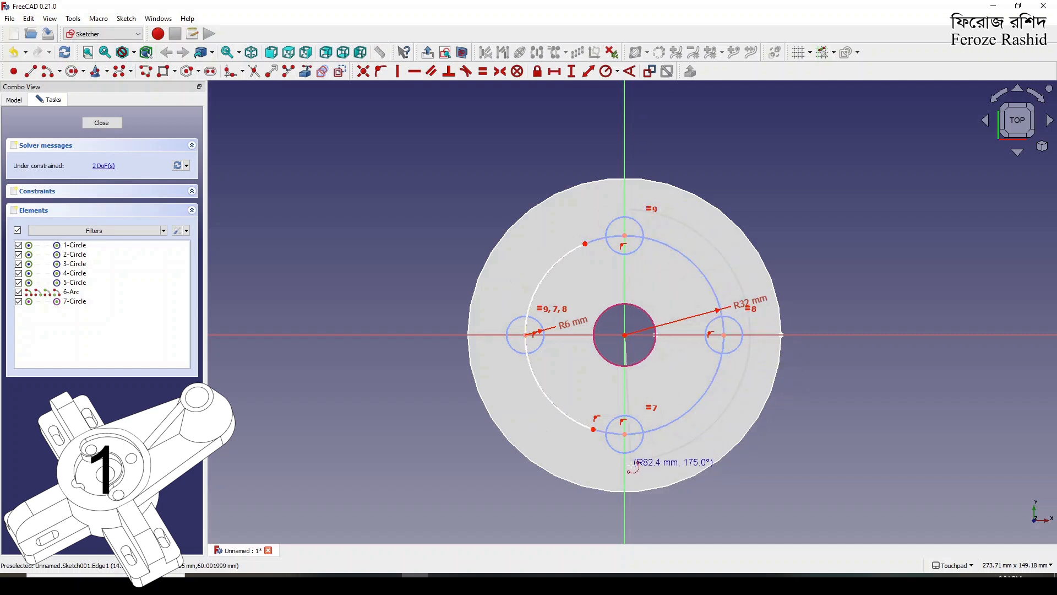
{"action": "left_click", "coordinate": [630, 464]}
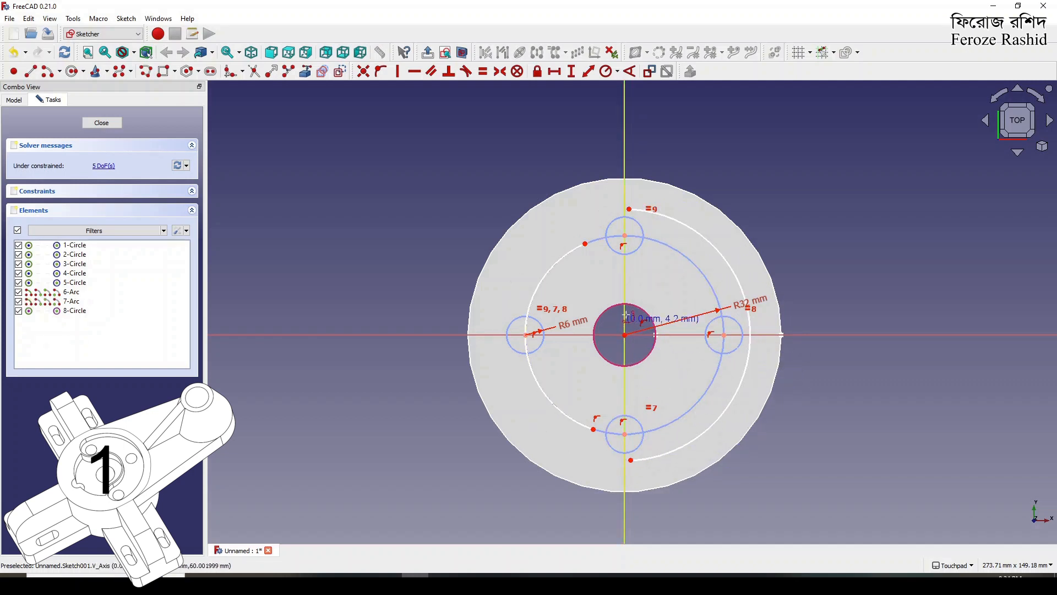
{"action": "left_click", "coordinate": [626, 334]}
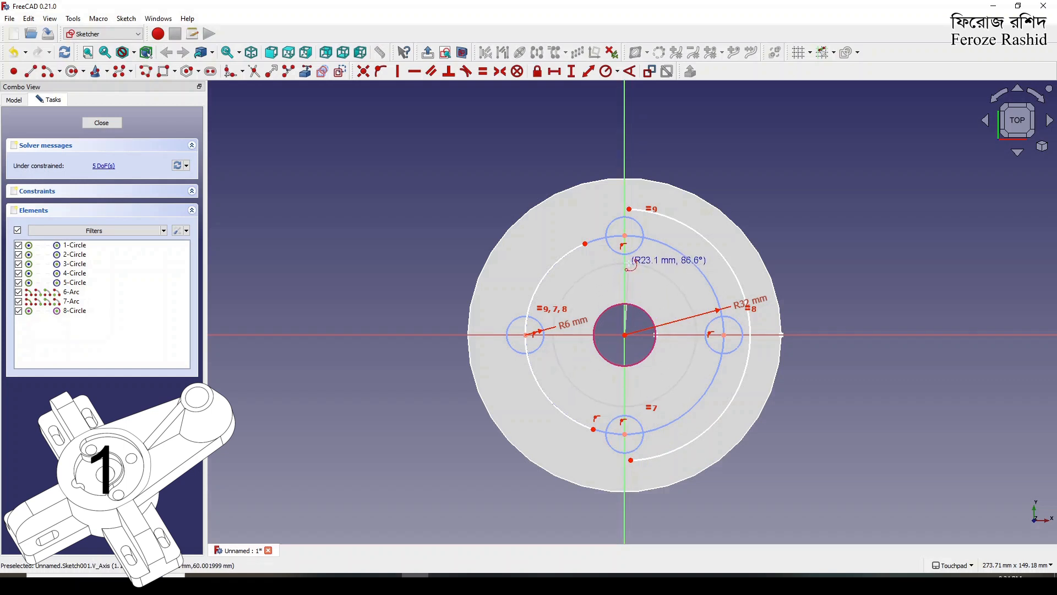
{"action": "left_click", "coordinate": [630, 264]}
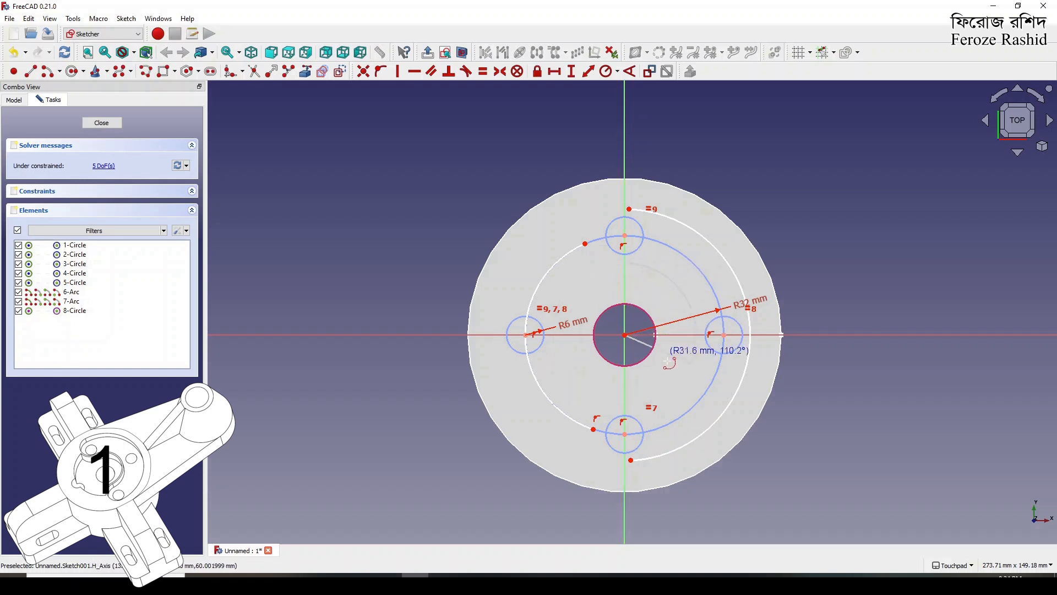
{"action": "left_click", "coordinate": [615, 406]}
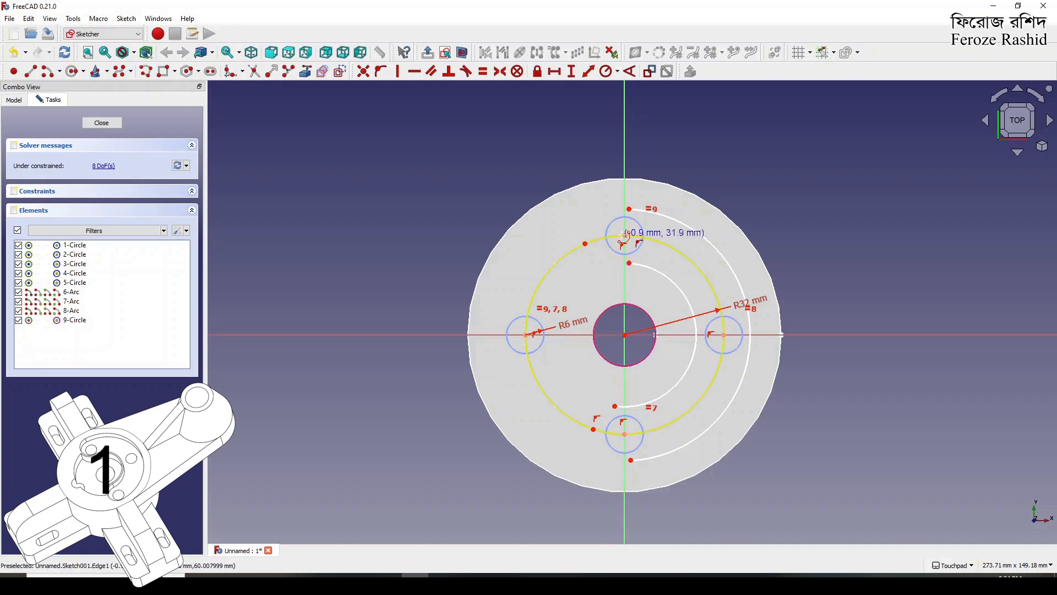
Step: Draw end arcs centred on the upper and lower small circles, joining the ends of the outer and inner arcs into a curved slot
{"action": "left_click", "coordinate": [625, 235]}
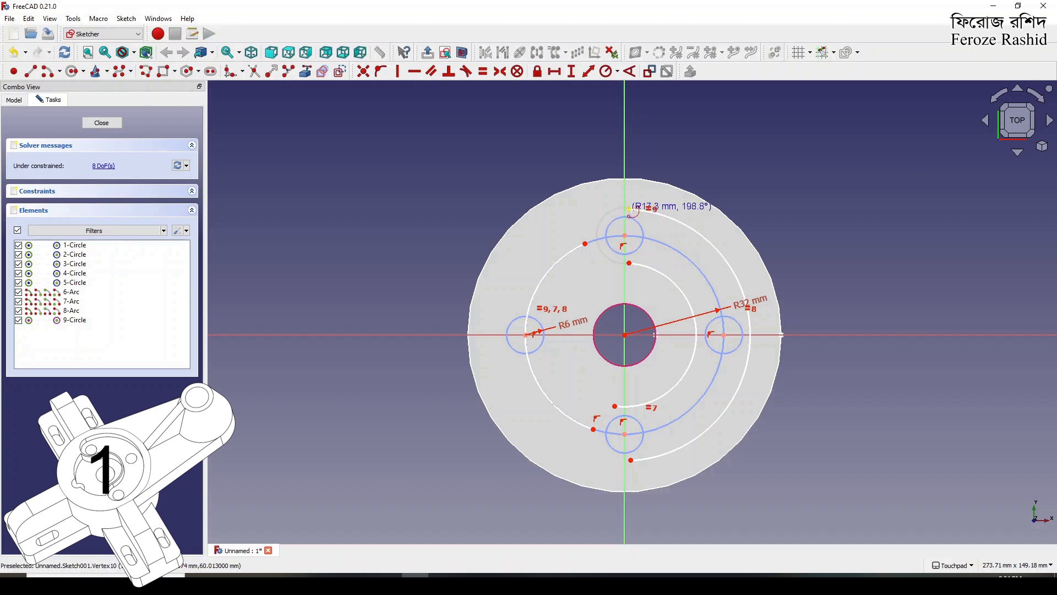
{"action": "left_click", "coordinate": [629, 208]}
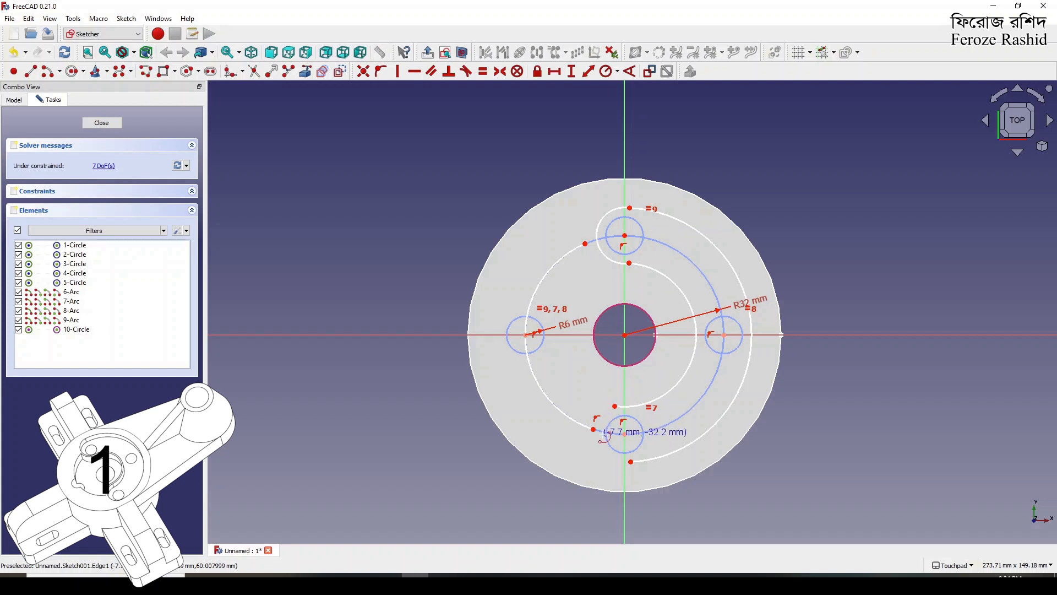
{"action": "left_click", "coordinate": [625, 440]}
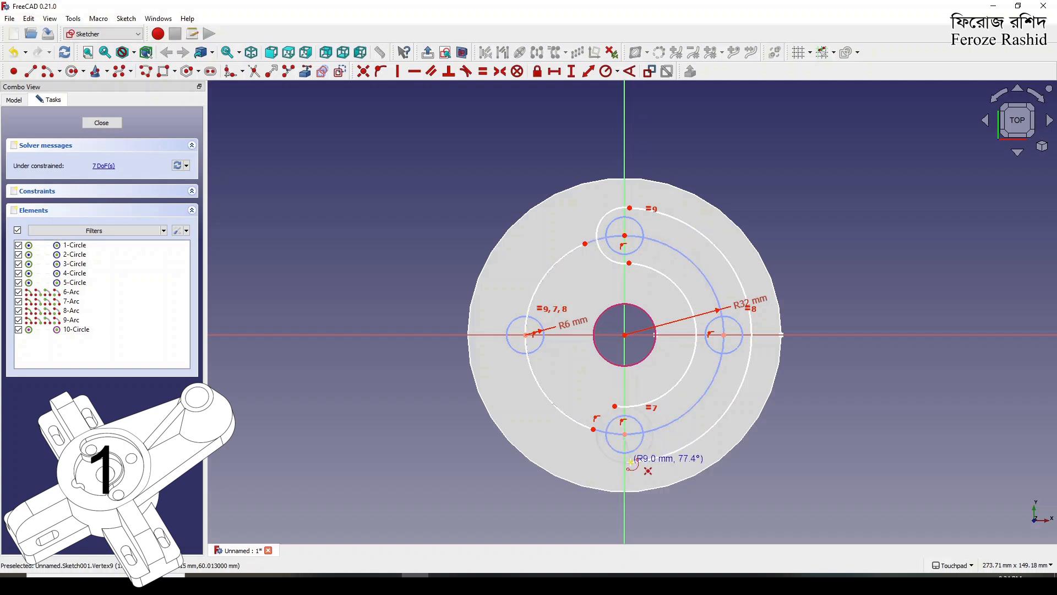
{"action": "left_click", "coordinate": [594, 429]}
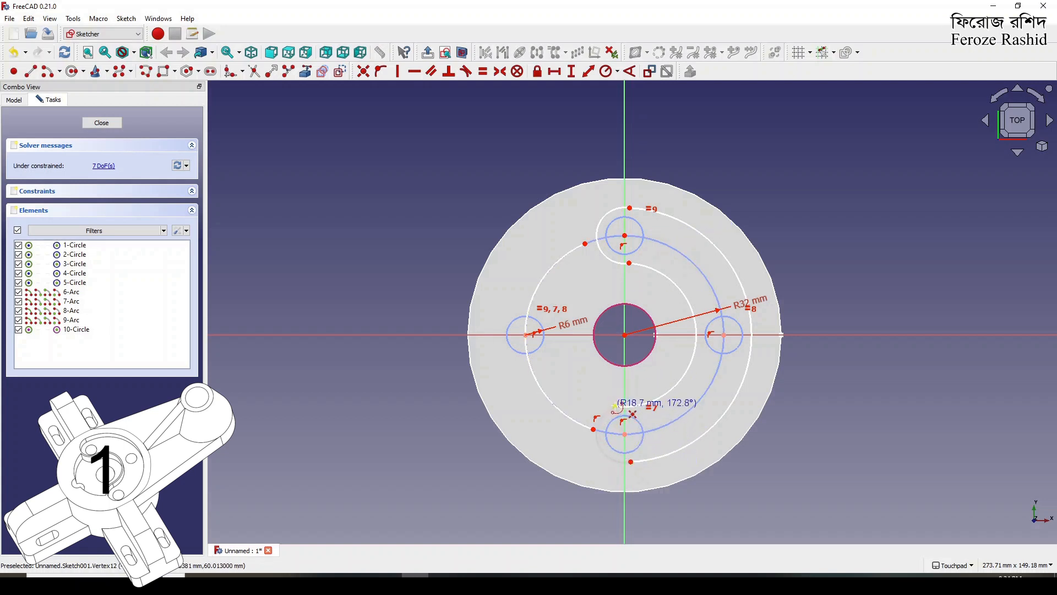
{"action": "left_click", "coordinate": [619, 406]}
{"action": "key", "text": "Escape"}
Step: Make the slot's inner arc tangent to both the lower and the upper end arcs
{"action": "left_click", "coordinate": [618, 414]}
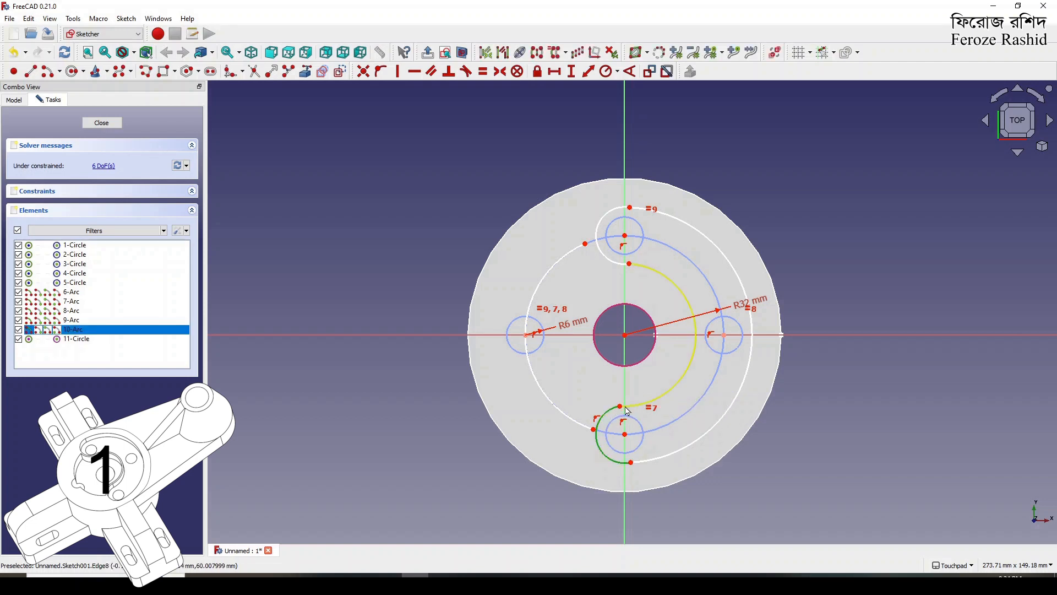
{"action": "left_click", "coordinate": [628, 406]}
{"action": "left_click", "coordinate": [466, 71]}
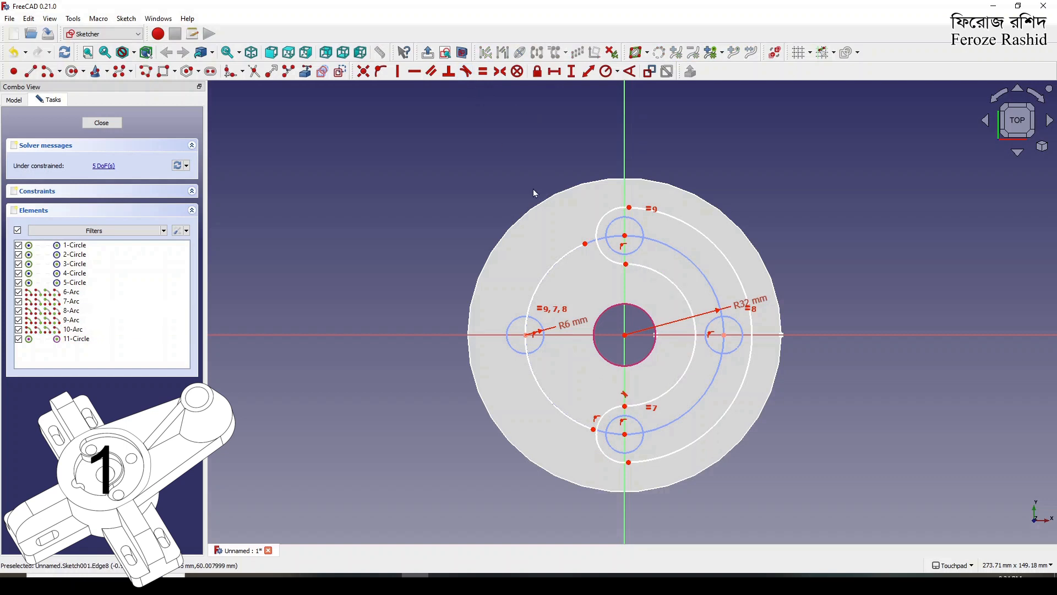
{"action": "left_click", "coordinate": [614, 258]}
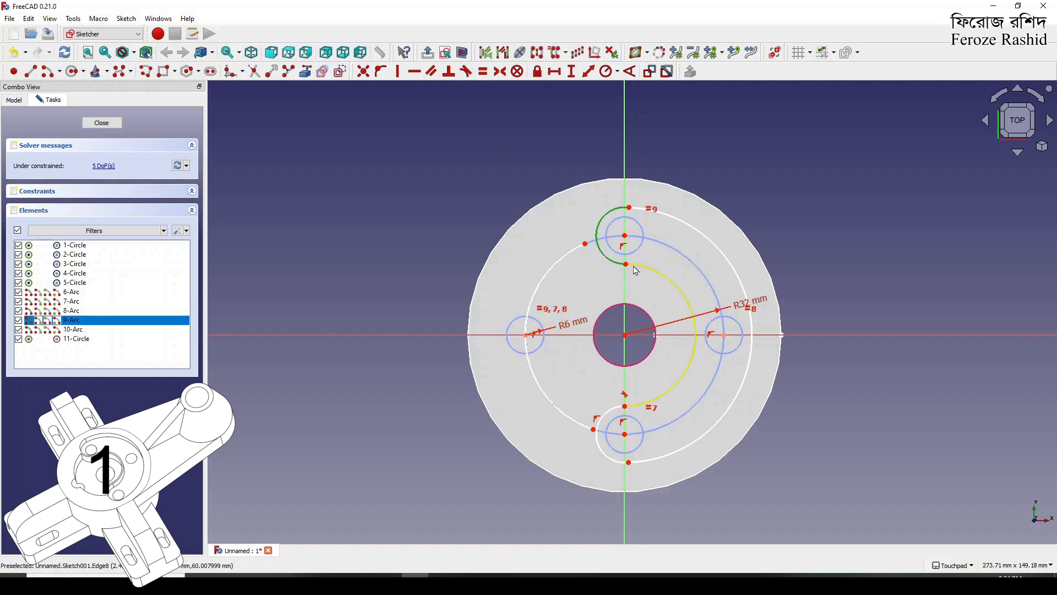
{"action": "left_click", "coordinate": [671, 281]}
{"action": "left_click", "coordinate": [468, 73]}
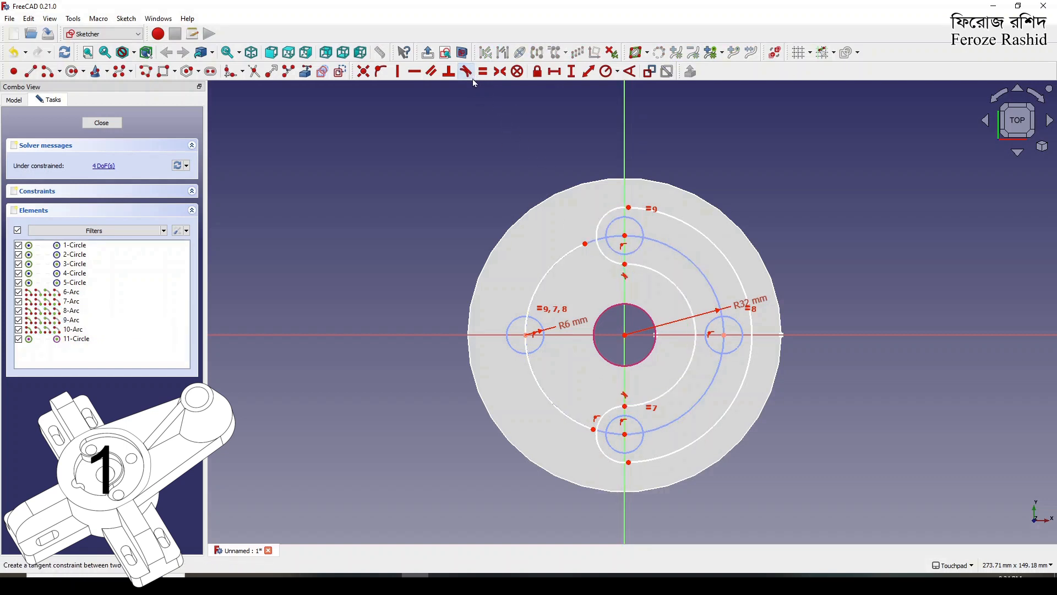
Step: Make the slot's outer arc tangent to both the upper and the lower end arcs
{"action": "left_click", "coordinate": [622, 213]}
{"action": "left_click", "coordinate": [749, 364]}
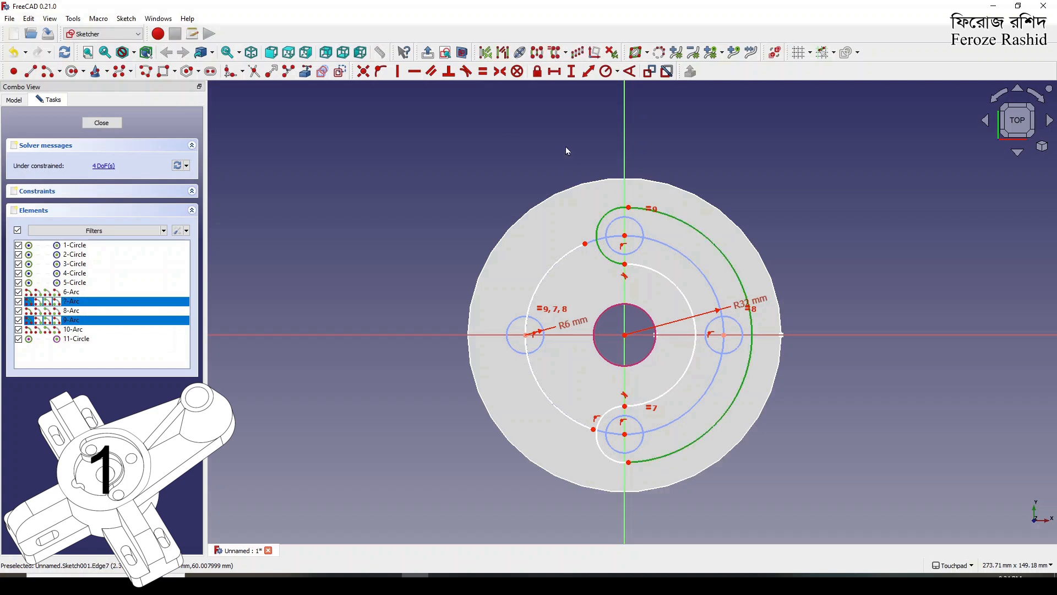
{"action": "left_click", "coordinate": [468, 73]}
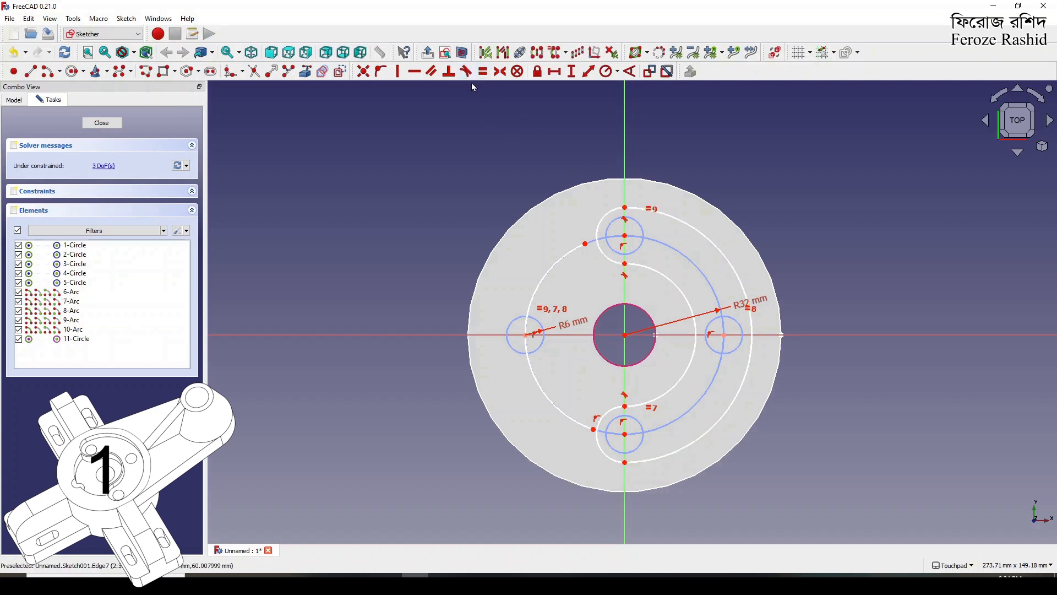
{"action": "left_click", "coordinate": [615, 466]}
{"action": "left_click", "coordinate": [636, 466]}
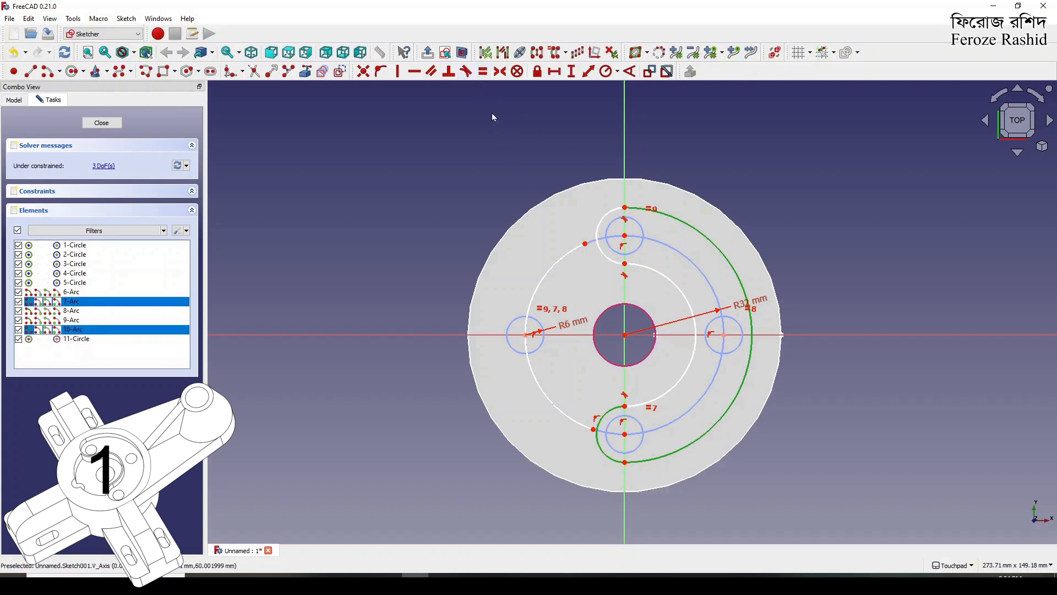
{"action": "left_click", "coordinate": [483, 72]}
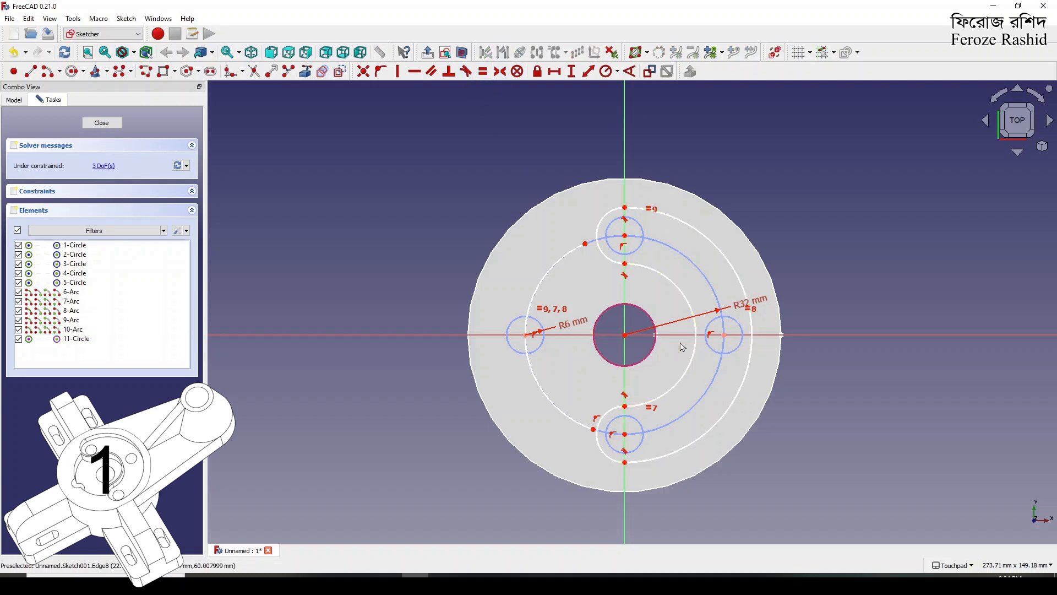
Step: Draw a right-half arc centred on the origin, just inside the slot's inner arc and around the central bore
{"action": "left_click", "coordinate": [46, 71]}
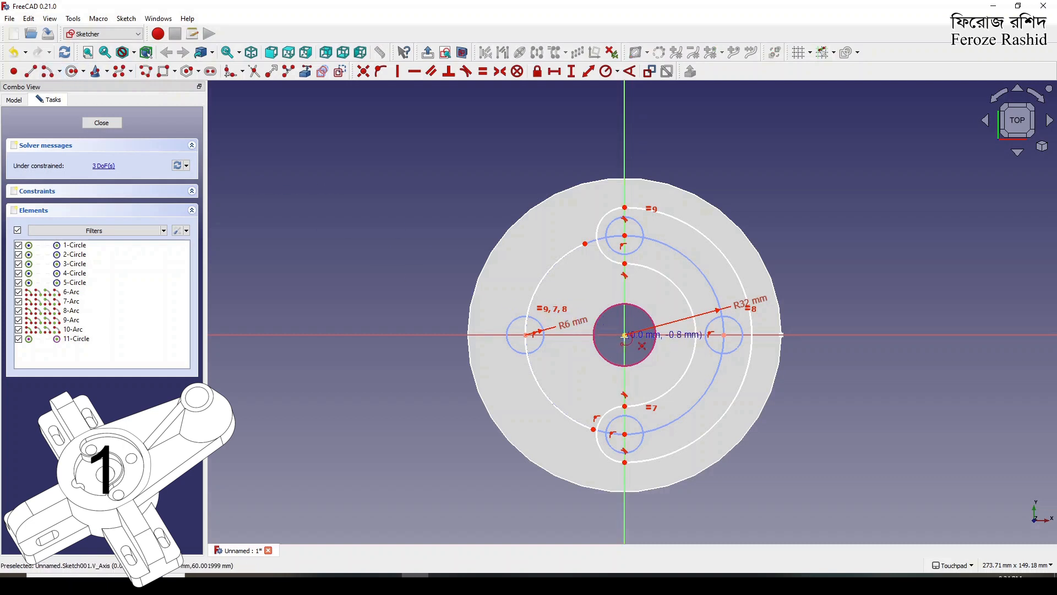
{"action": "left_click", "coordinate": [625, 335]}
{"action": "left_click", "coordinate": [614, 284]}
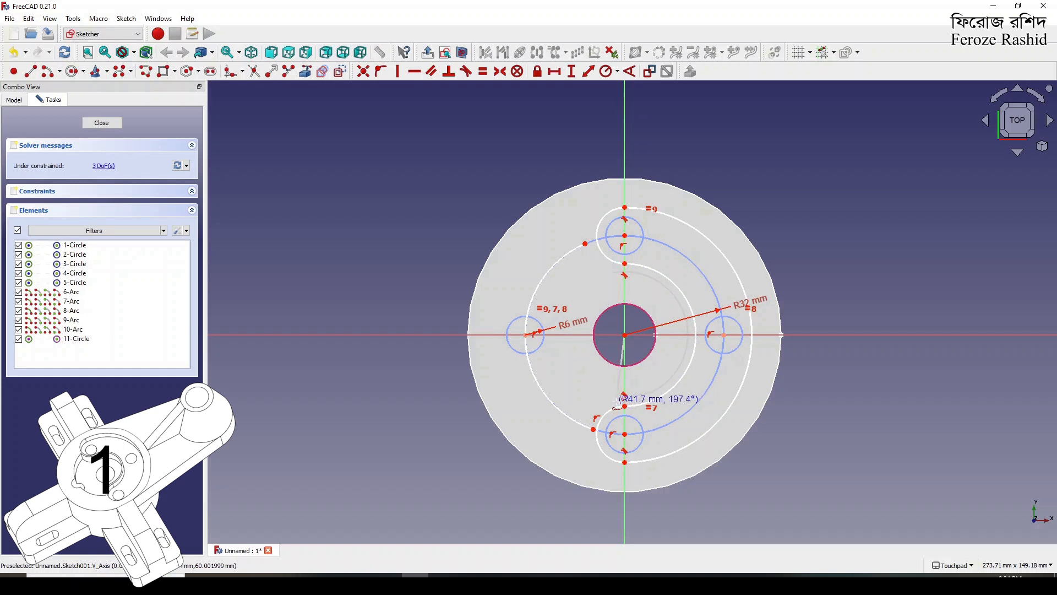
{"action": "left_click", "coordinate": [617, 398]}
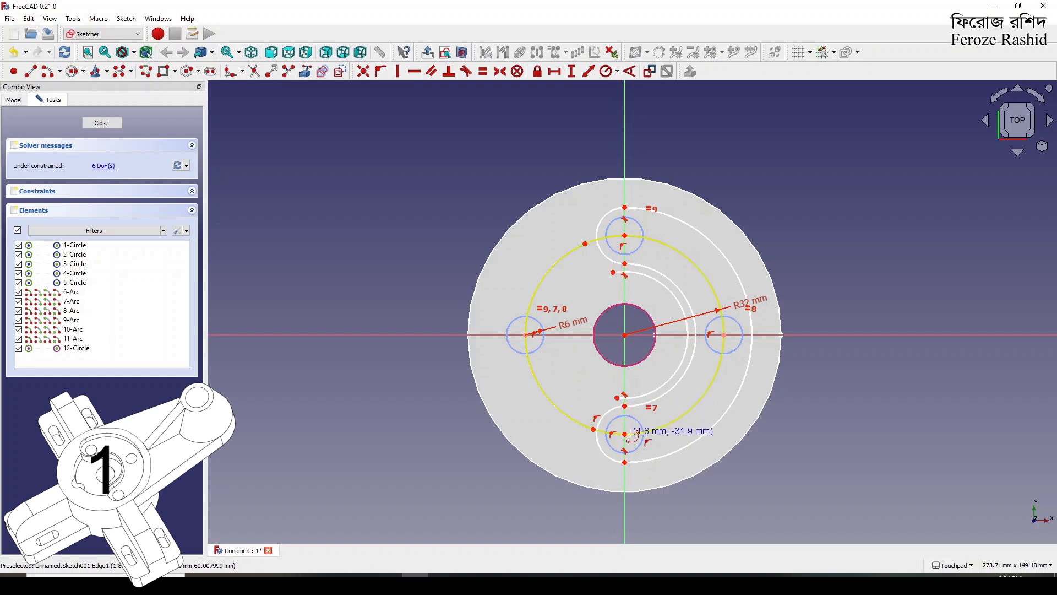
Step: Draw arcs centred on the lower and upper small circles, joining the left construction-radius arc's ends to the new innermost arc
{"action": "left_click", "coordinate": [626, 435]}
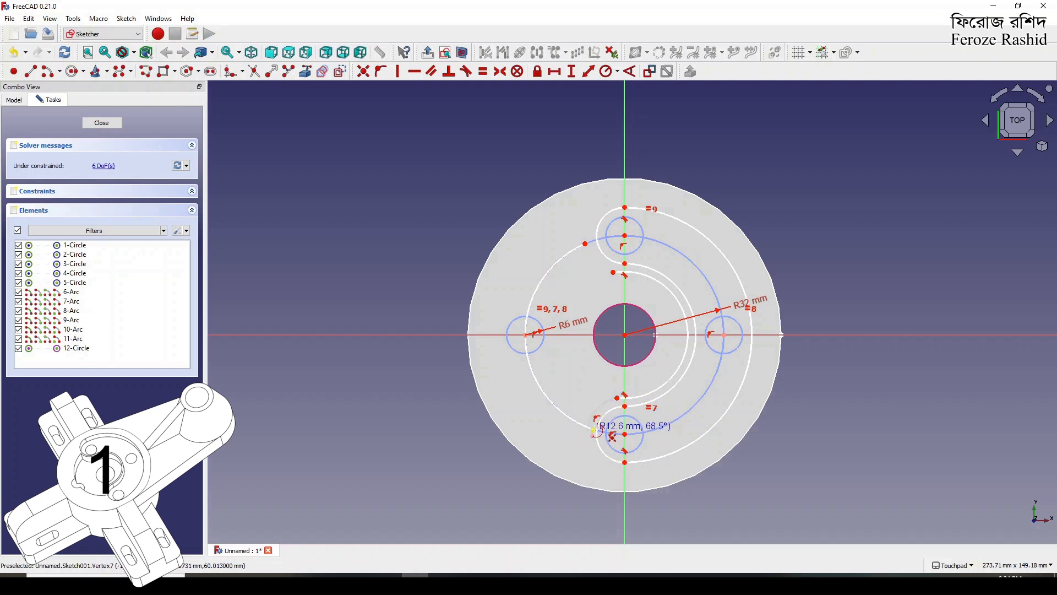
{"action": "left_click", "coordinate": [588, 427]}
{"action": "left_click", "coordinate": [585, 444]}
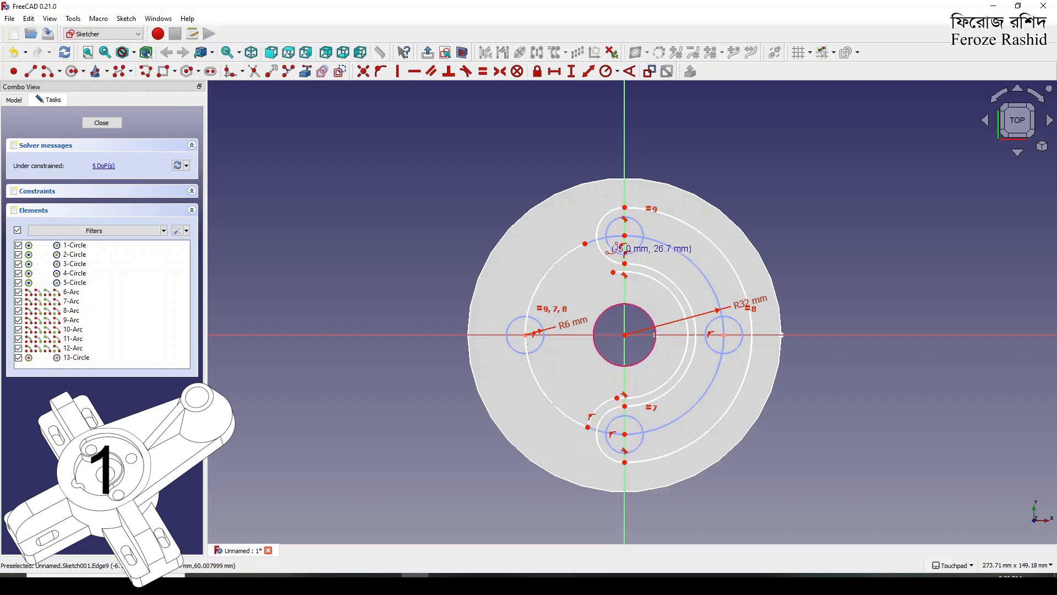
{"action": "left_click", "coordinate": [625, 236]}
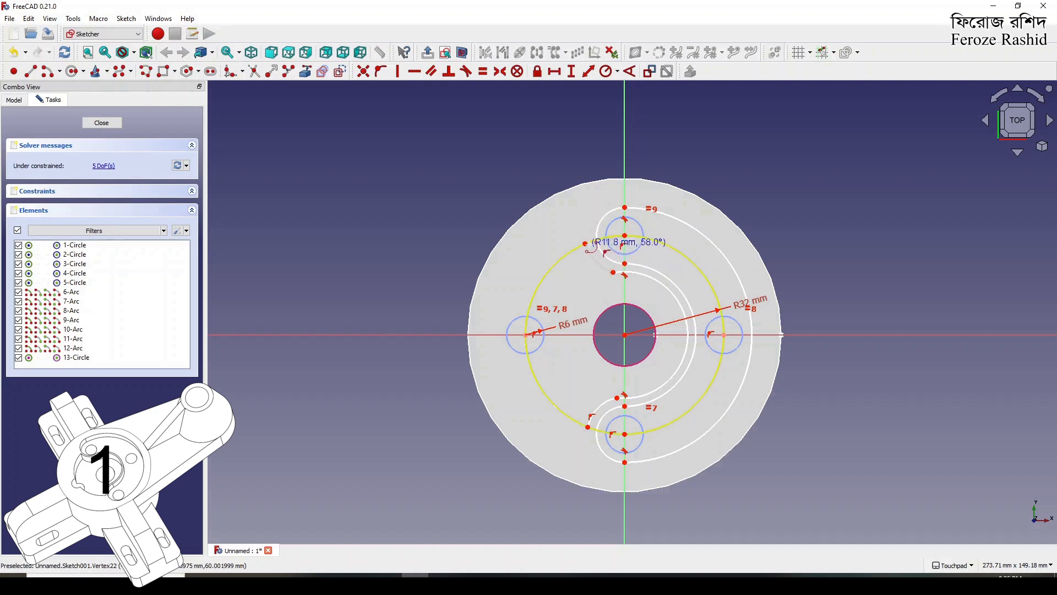
{"action": "left_click", "coordinate": [587, 244]}
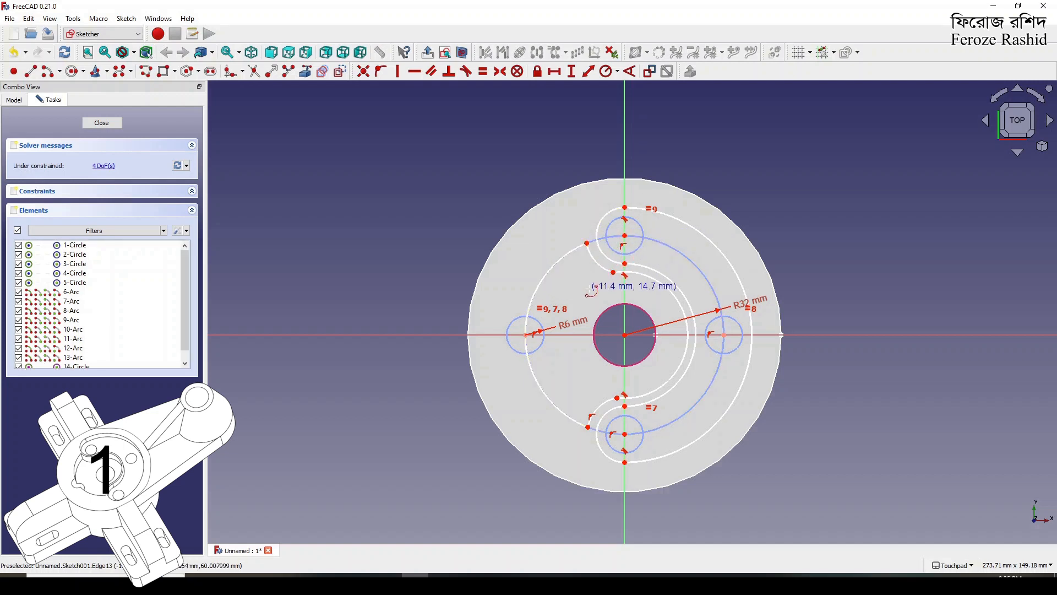
Step: Make the innermost arc tangent to the upper and lower connecting arcs of the left profile
{"action": "left_click", "coordinate": [609, 270]}
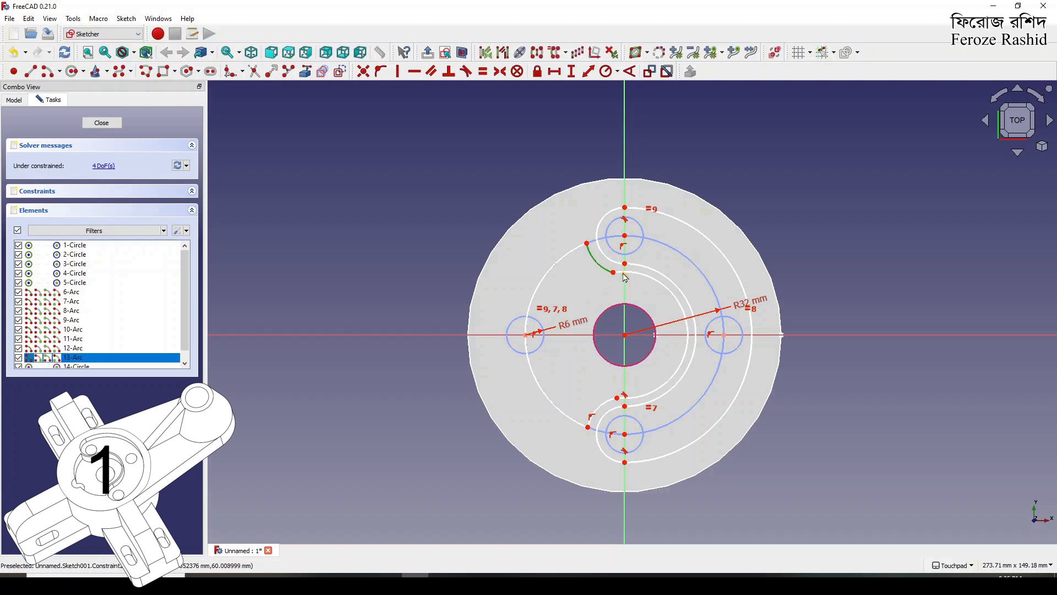
{"action": "left_click", "coordinate": [634, 278]}
{"action": "left_click", "coordinate": [466, 71]}
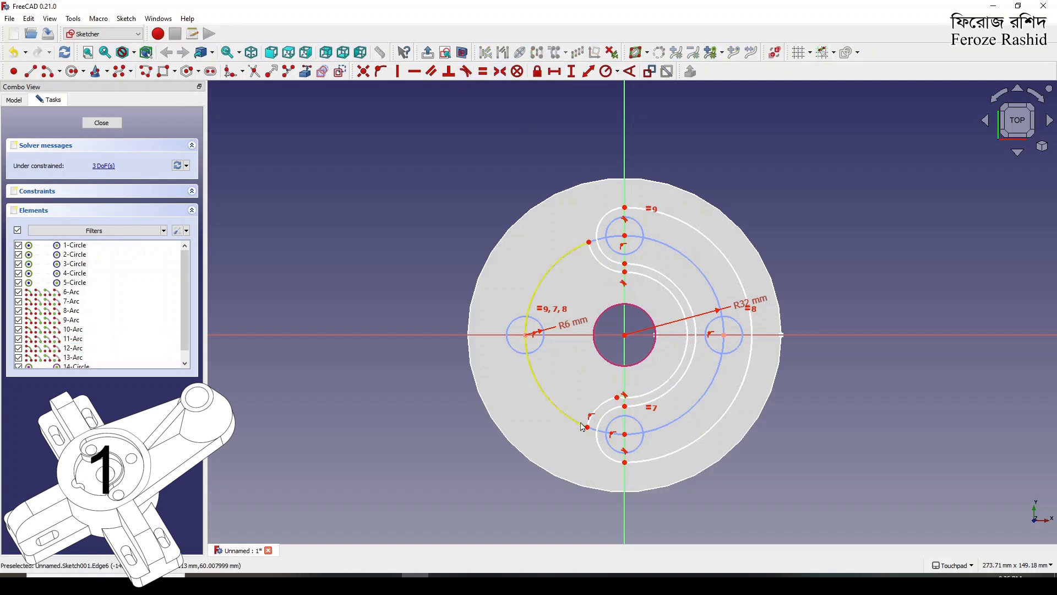
{"action": "left_click", "coordinate": [614, 407]}
{"action": "left_click", "coordinate": [641, 395]}
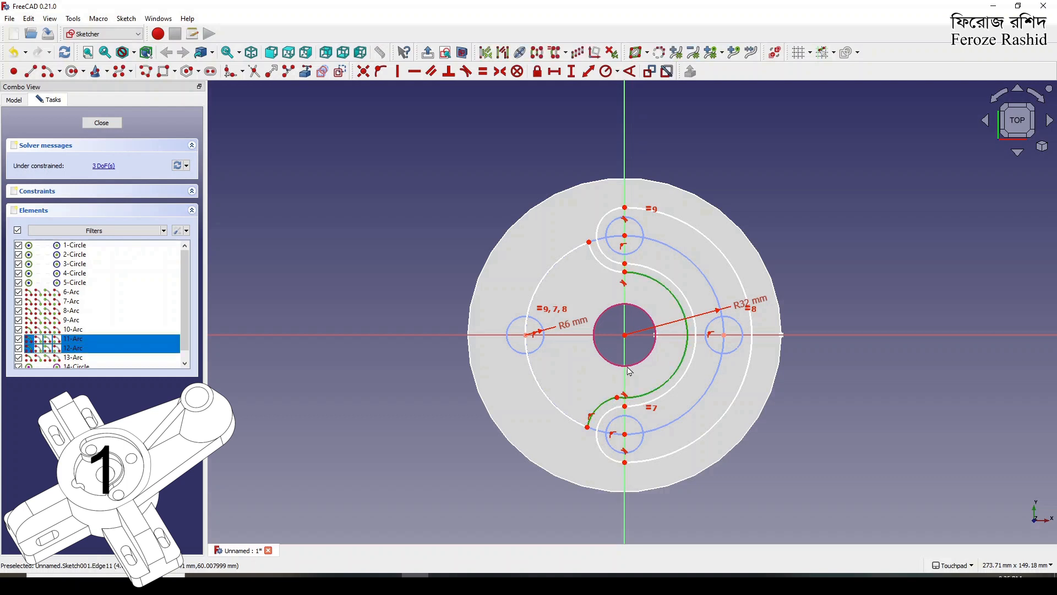
{"action": "left_click", "coordinate": [466, 71]}
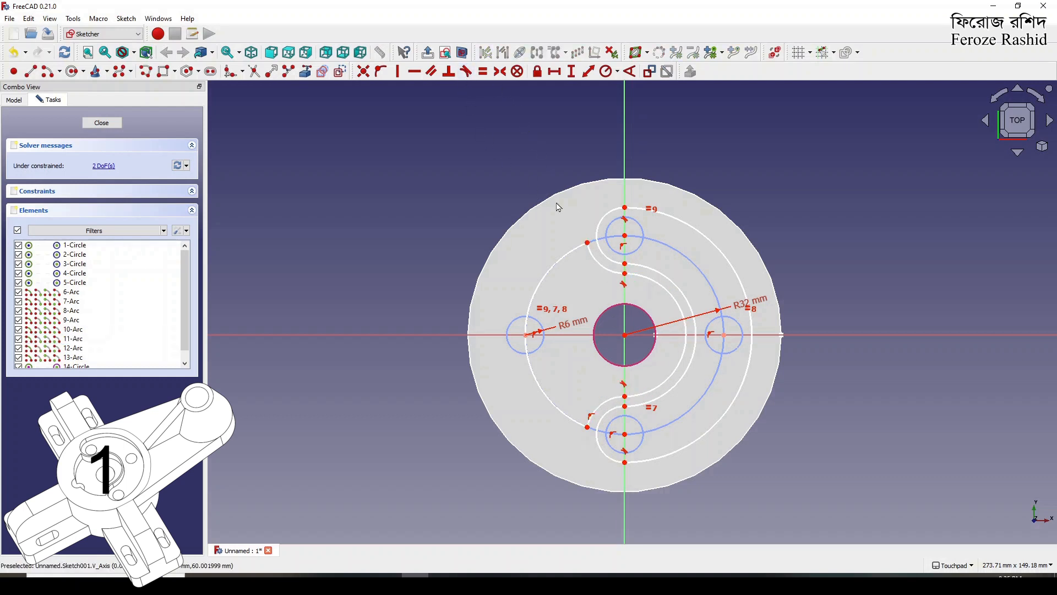
{"action": "left_click", "coordinate": [627, 278]}
{"action": "left_click", "coordinate": [627, 269]}
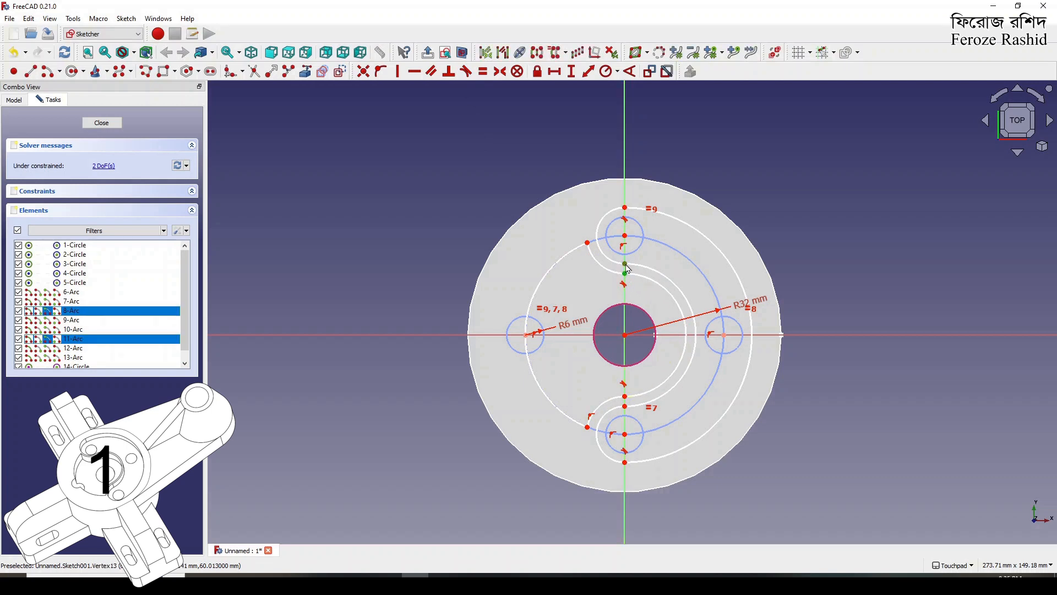
{"action": "left_click", "coordinate": [467, 222]}
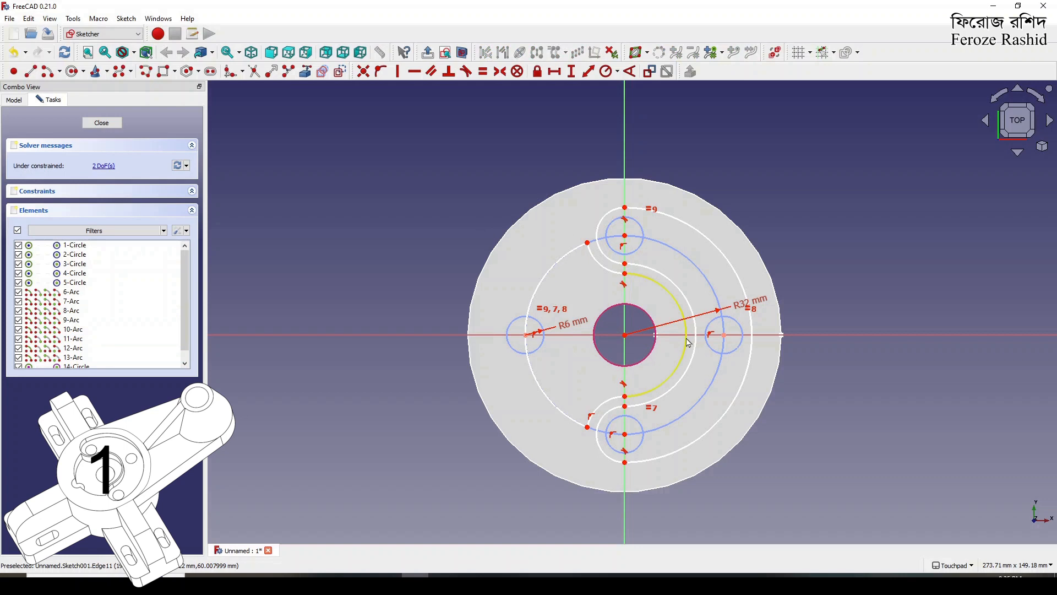
{"action": "left_click", "coordinate": [681, 292]}
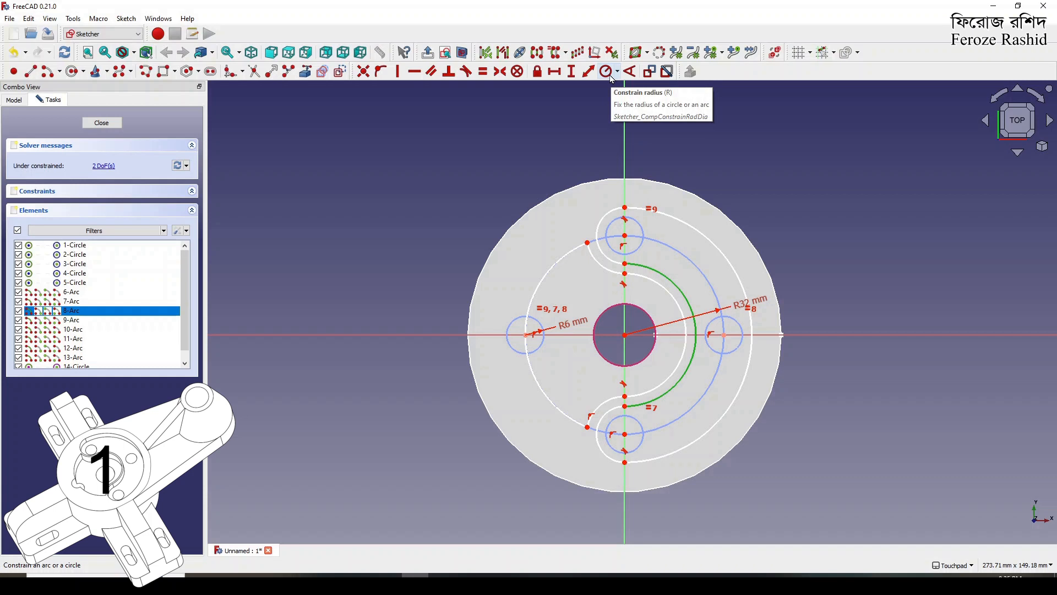
{"action": "left_click", "coordinate": [605, 183]}
Step: Constrain the radius of the curved slot's outer arc to 43 mm
{"action": "left_click", "coordinate": [712, 245]}
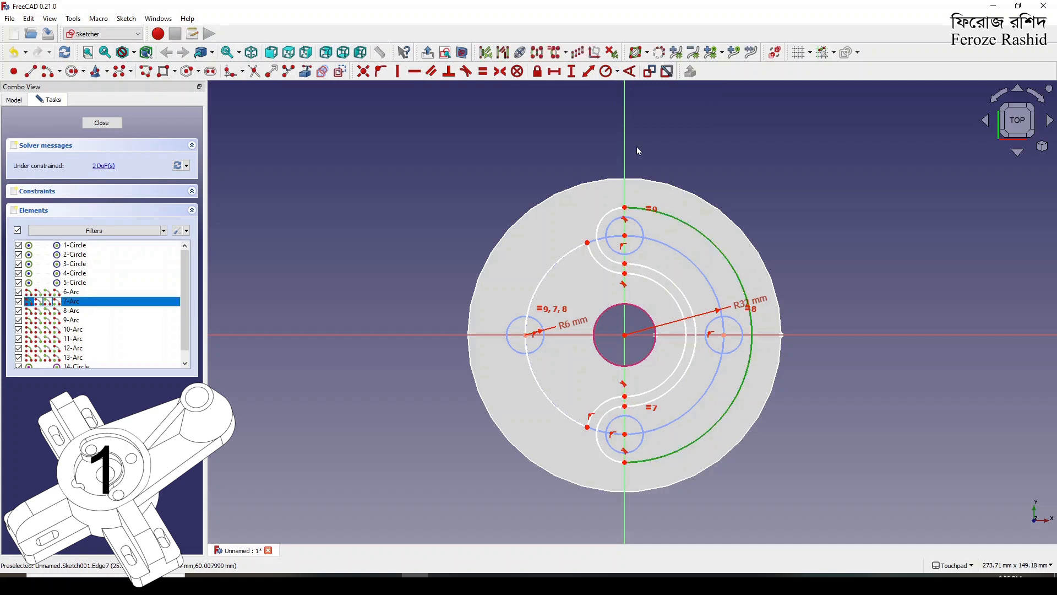
{"action": "left_click", "coordinate": [607, 77]}
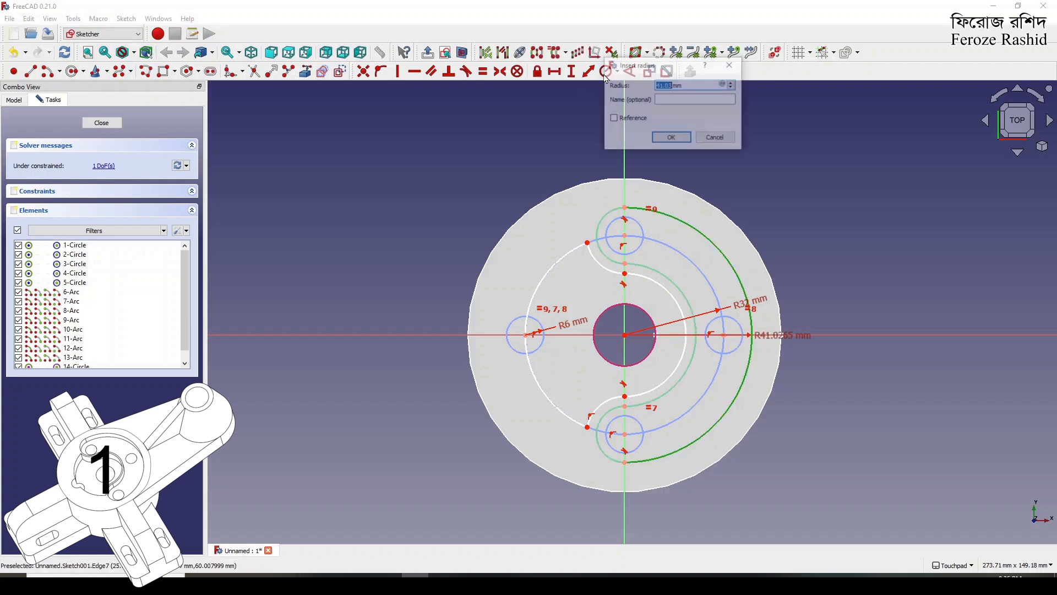
{"action": "type", "text": "43"}
{"action": "key", "text": "Return"}
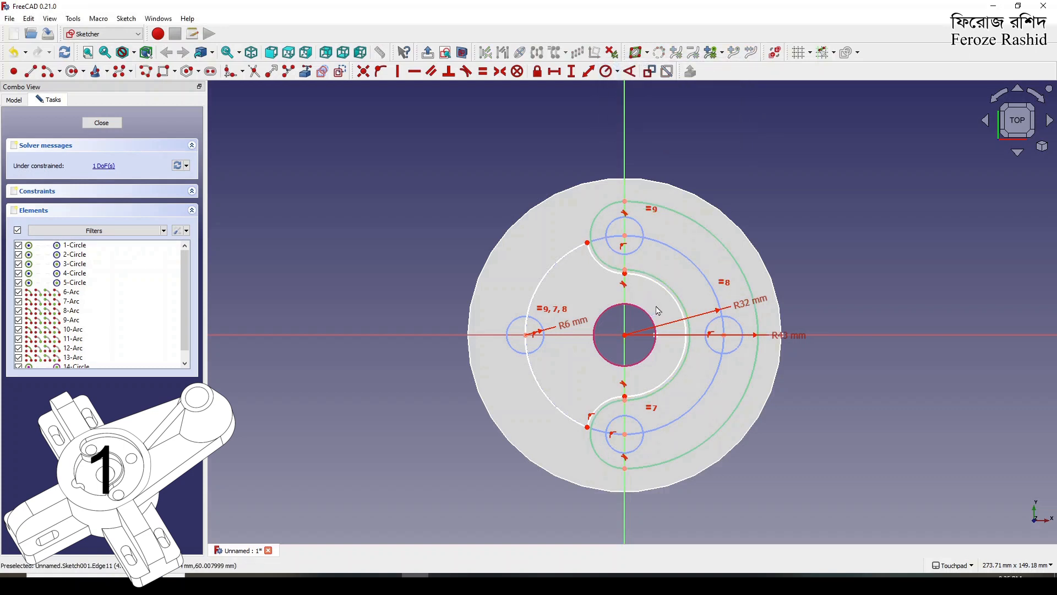
Step: Pull the innermost arc slightly inward, and place one point on the slot's inner arc and one on the innermost arc near the horizontal axis
{"action": "left_click", "coordinate": [685, 365]}
{"action": "left_click_drag", "start_coordinate": [626, 273], "coordinate": [628, 285]}
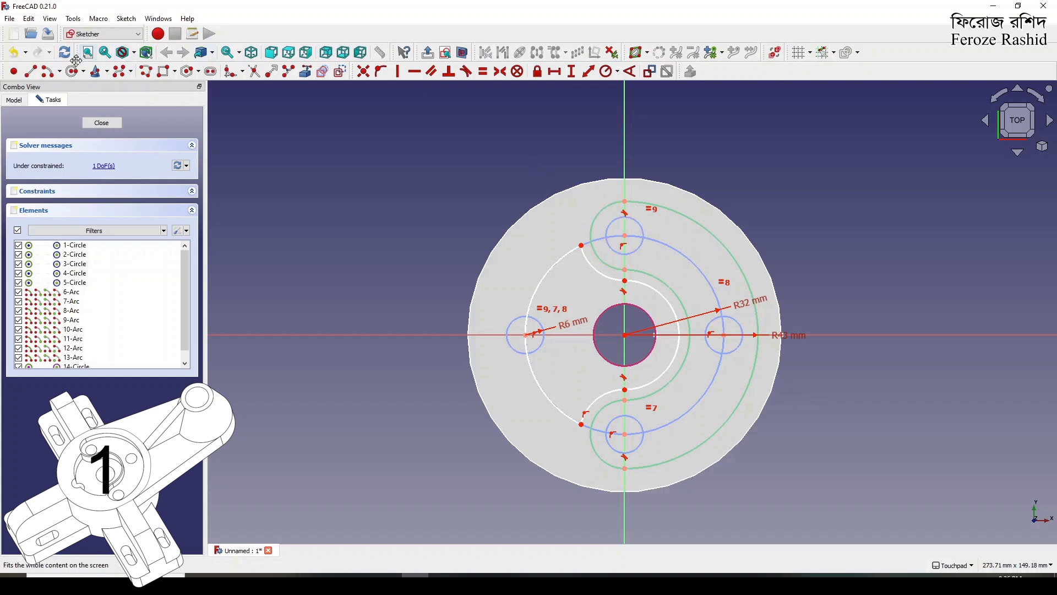
{"action": "left_click", "coordinate": [14, 71]}
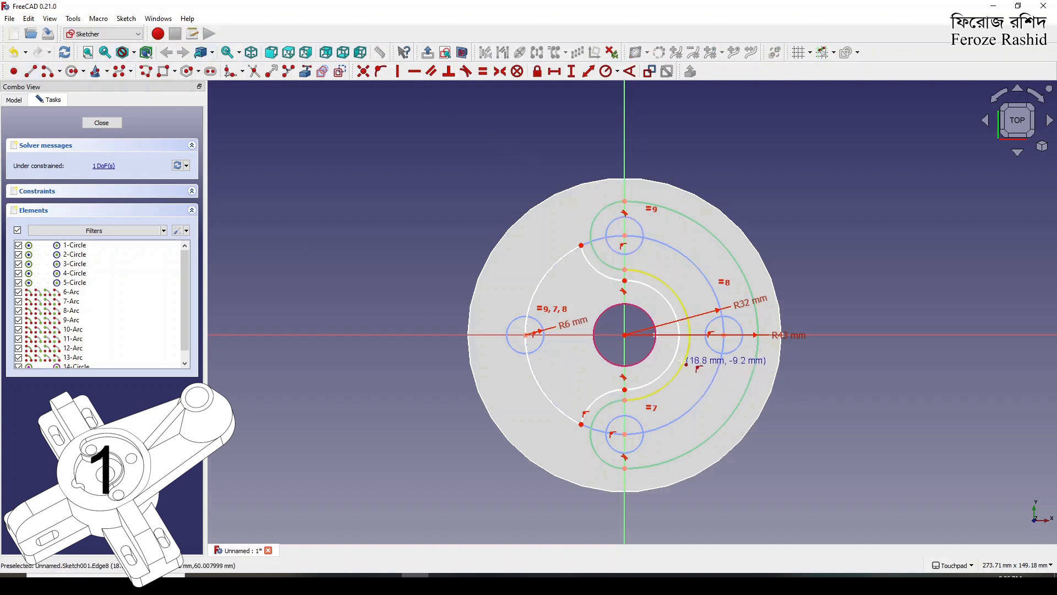
{"action": "left_click", "coordinate": [688, 335]}
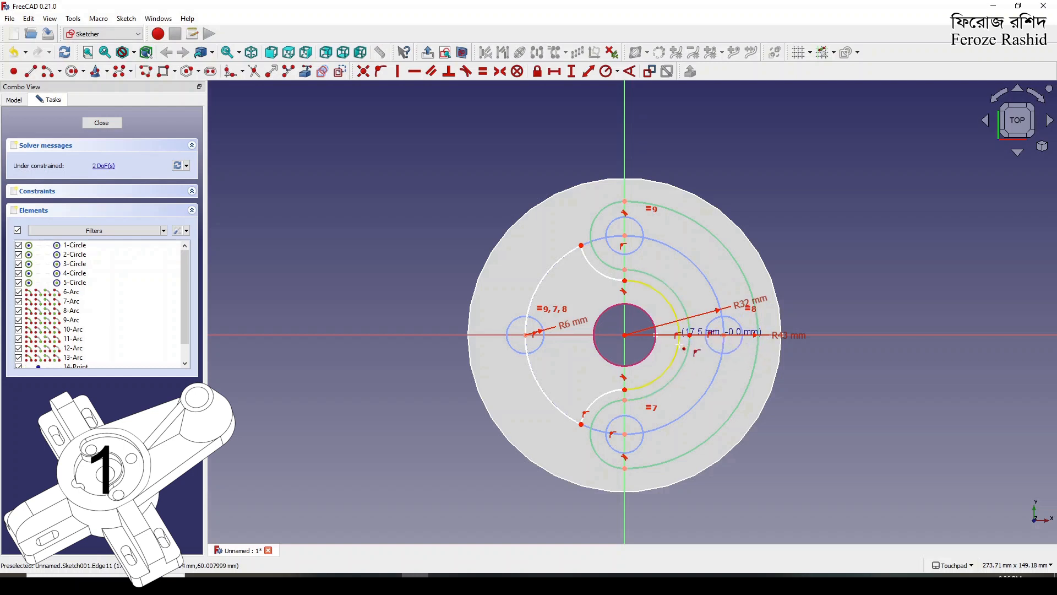
{"action": "left_click", "coordinate": [678, 336]}
{"action": "right_click", "coordinate": [698, 364]}
Step: Constrain the points on the innermost arc and on the slot's inner arc to lie on the horizontal axis
{"action": "left_click_drag", "start_coordinate": [681, 337], "coordinate": [680, 347]}
{"action": "left_click", "coordinate": [681, 347]}
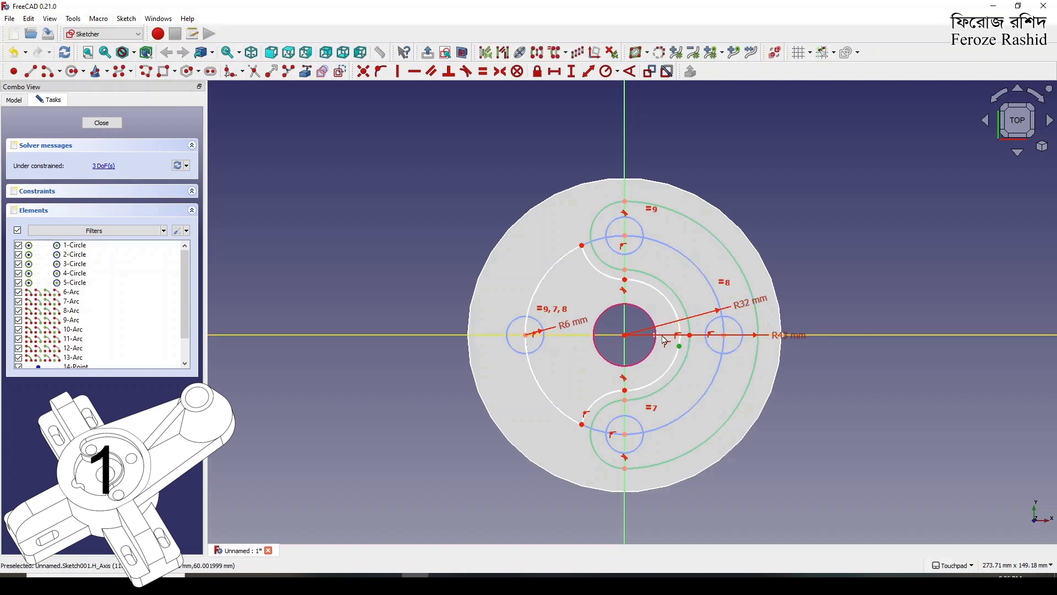
{"action": "left_click", "coordinate": [638, 337]}
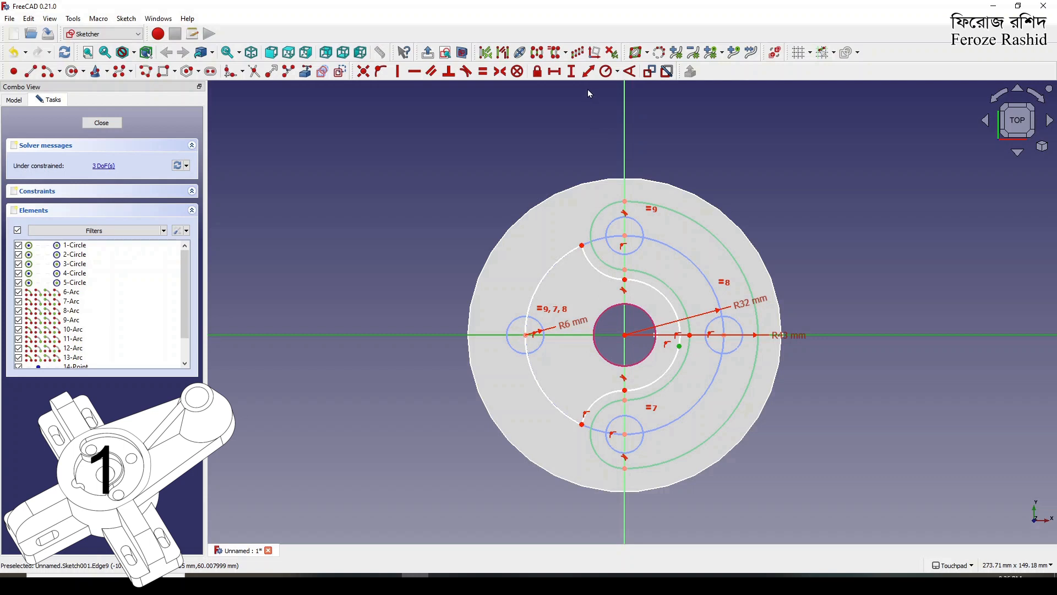
{"action": "left_click", "coordinate": [377, 72]}
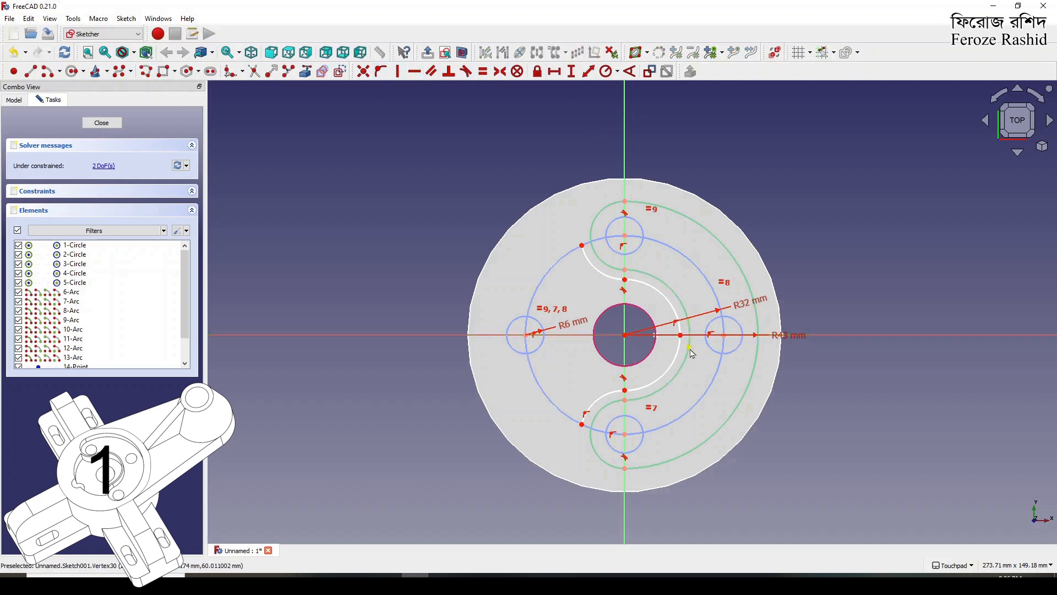
{"action": "left_click", "coordinate": [690, 347]}
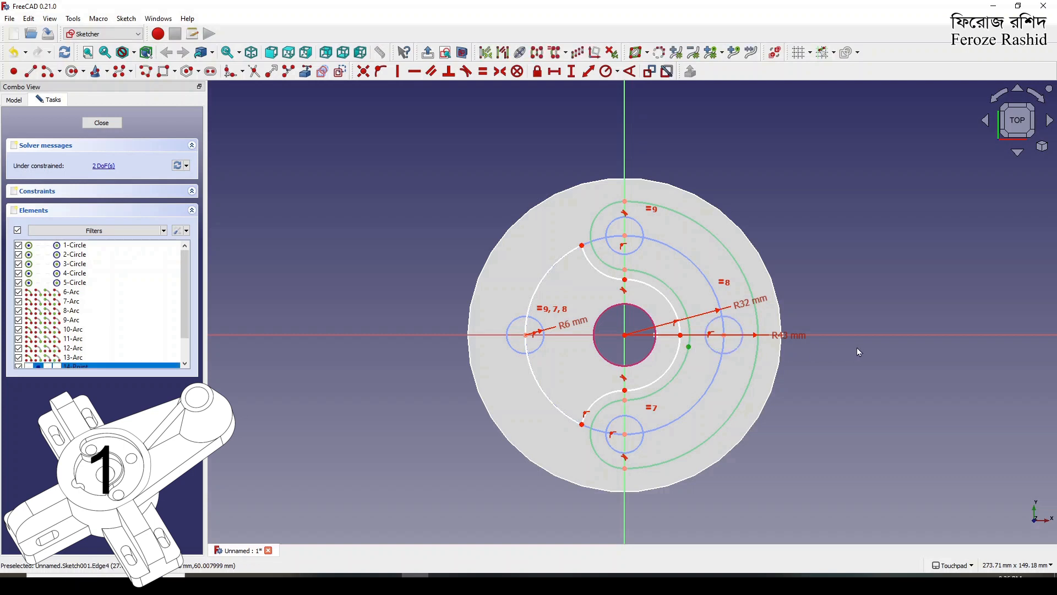
{"action": "left_click", "coordinate": [862, 335]}
{"action": "left_click", "coordinate": [364, 73]}
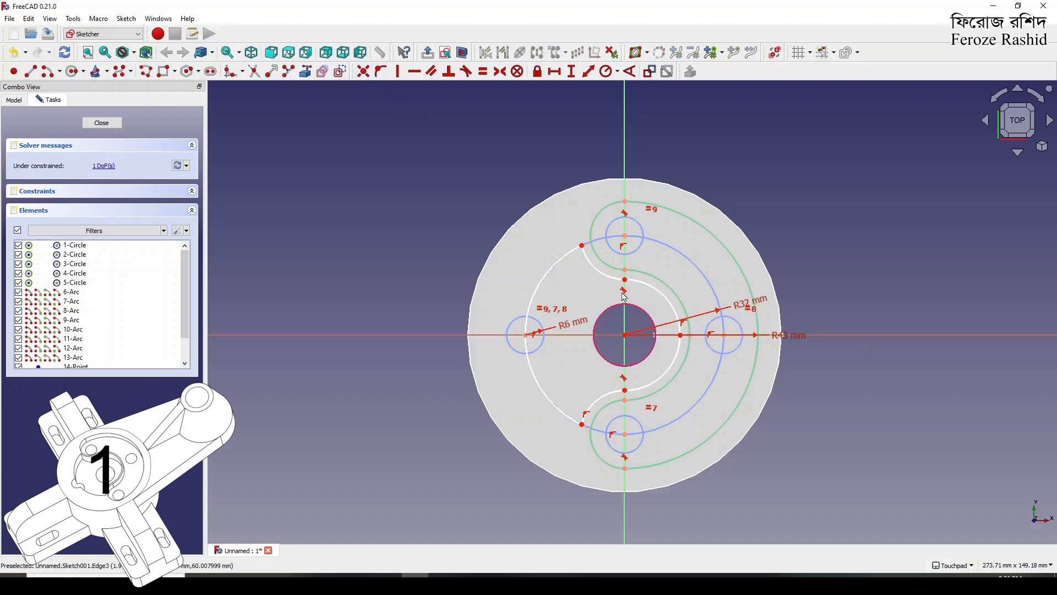
Step: Set the horizontal distance between the two points on the axis to 1.5 mm
{"action": "left_click", "coordinate": [690, 335]}
{"action": "left_click", "coordinate": [693, 209]}
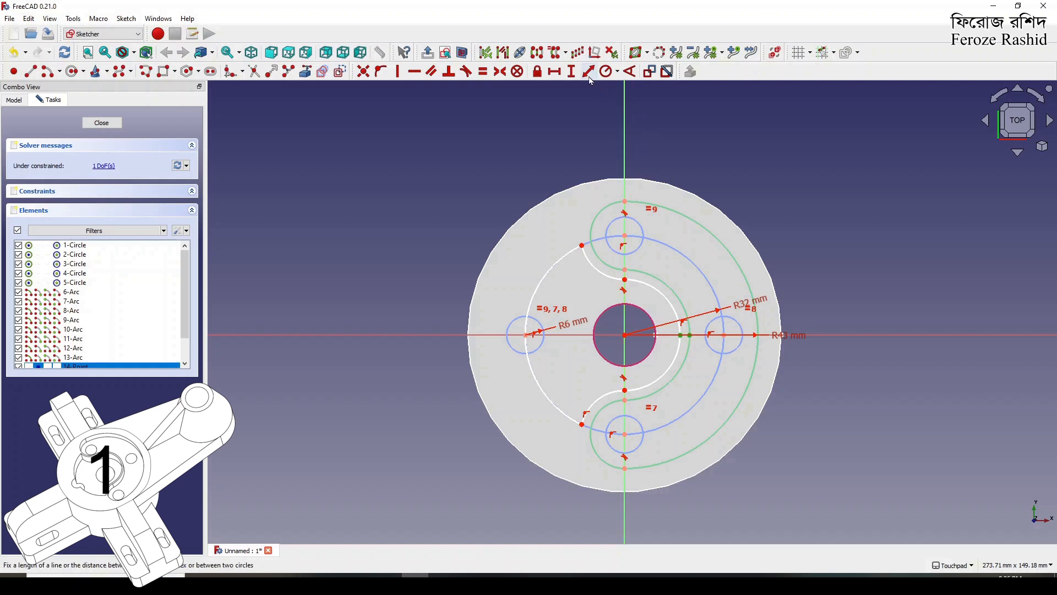
{"action": "left_click", "coordinate": [555, 71]}
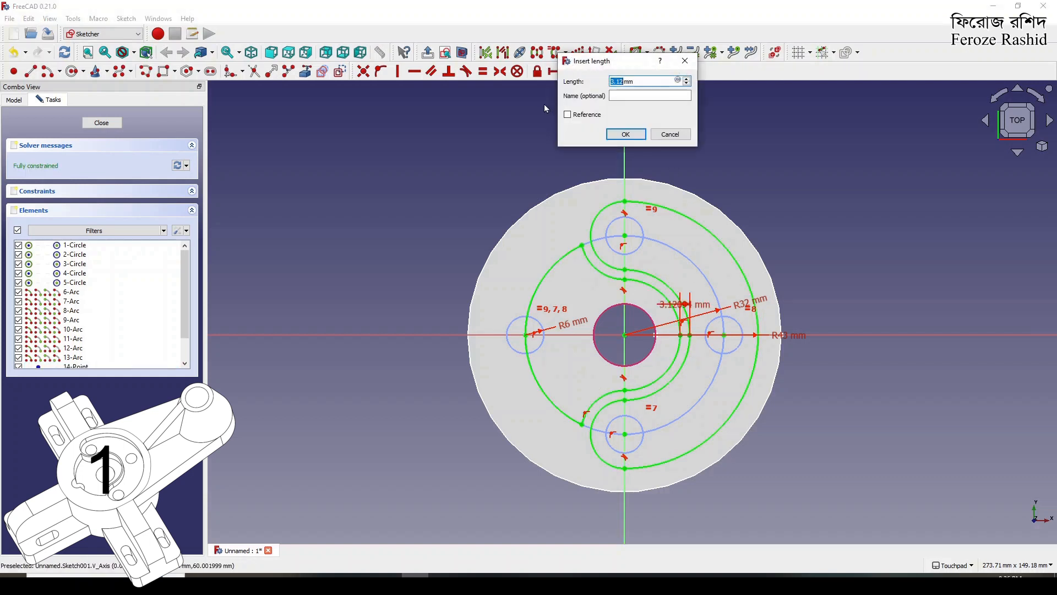
{"action": "type", "text": "1.5"}
{"action": "key", "text": "Return"}
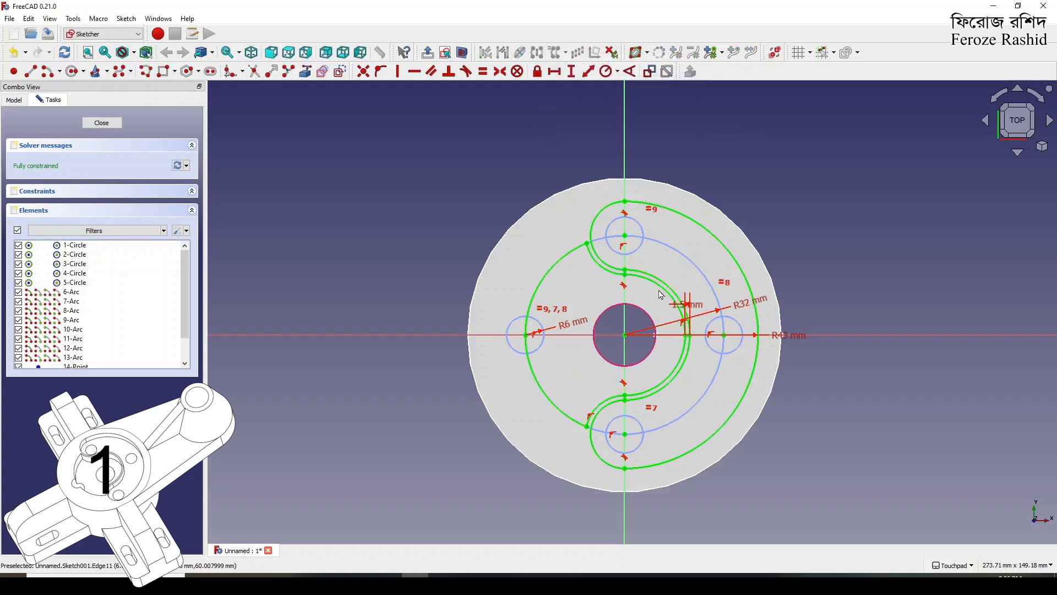
Step: Turn the four arcs outlining the curved slot into construction geometry, leaving the adjoining inner profile as normal geometry
{"action": "left_click", "coordinate": [674, 379]}
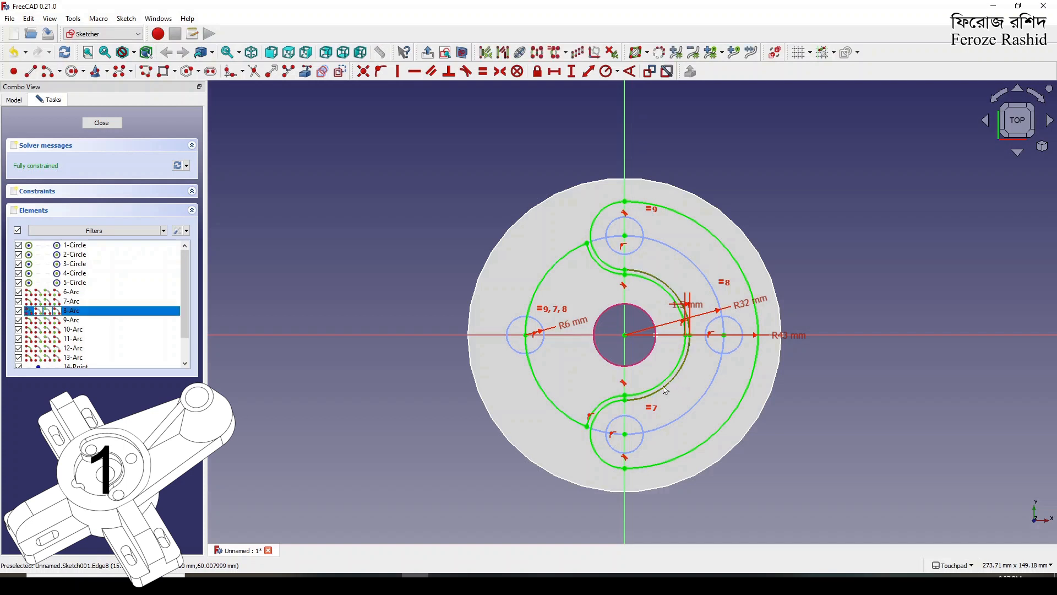
{"action": "left_click", "coordinate": [621, 408]}
{"action": "left_click", "coordinate": [664, 465]}
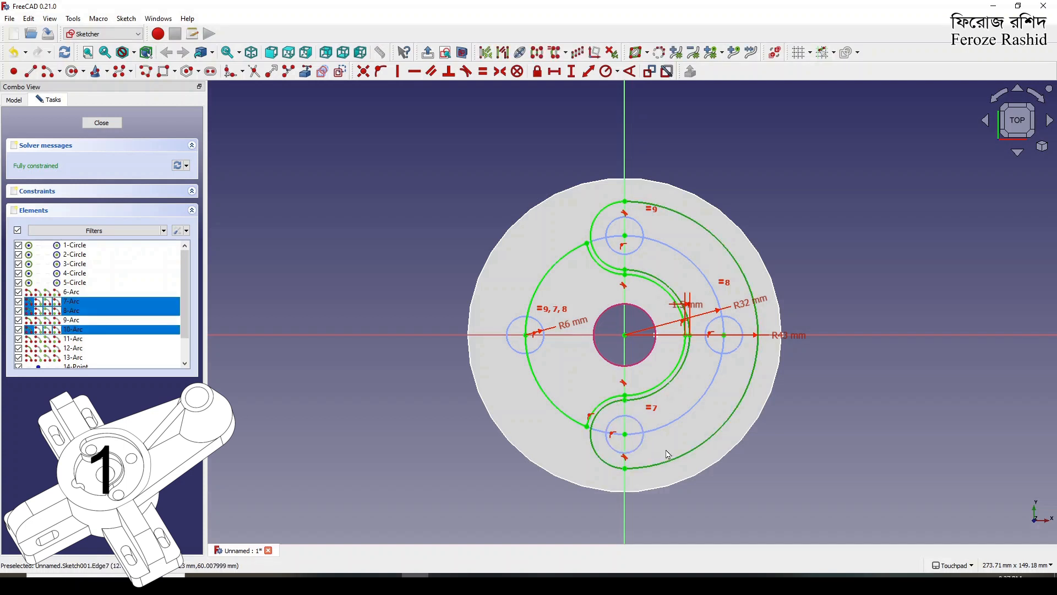
{"action": "left_click", "coordinate": [617, 207]}
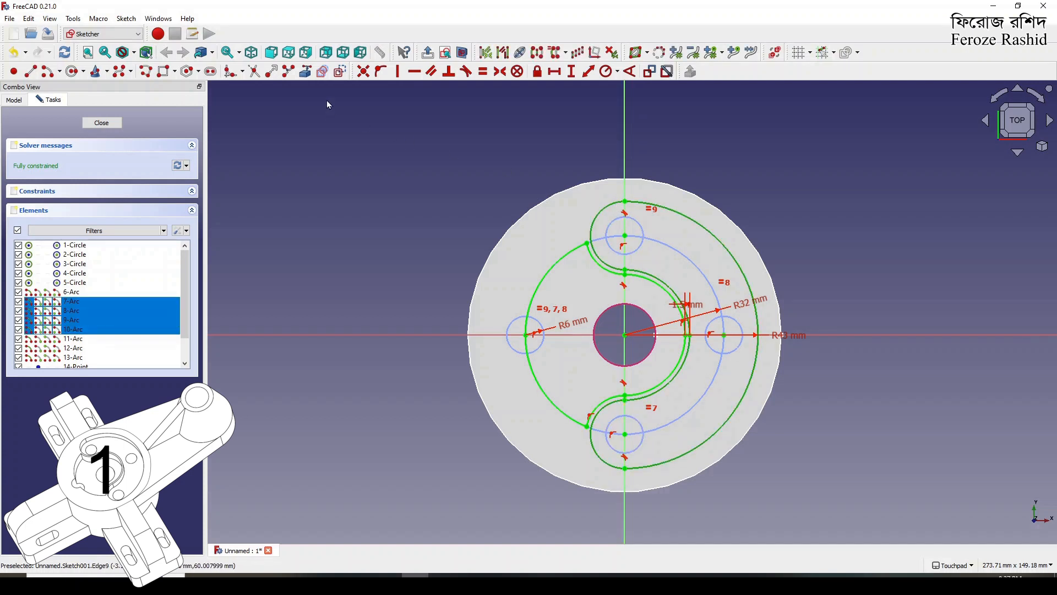
{"action": "left_click", "coordinate": [341, 71]}
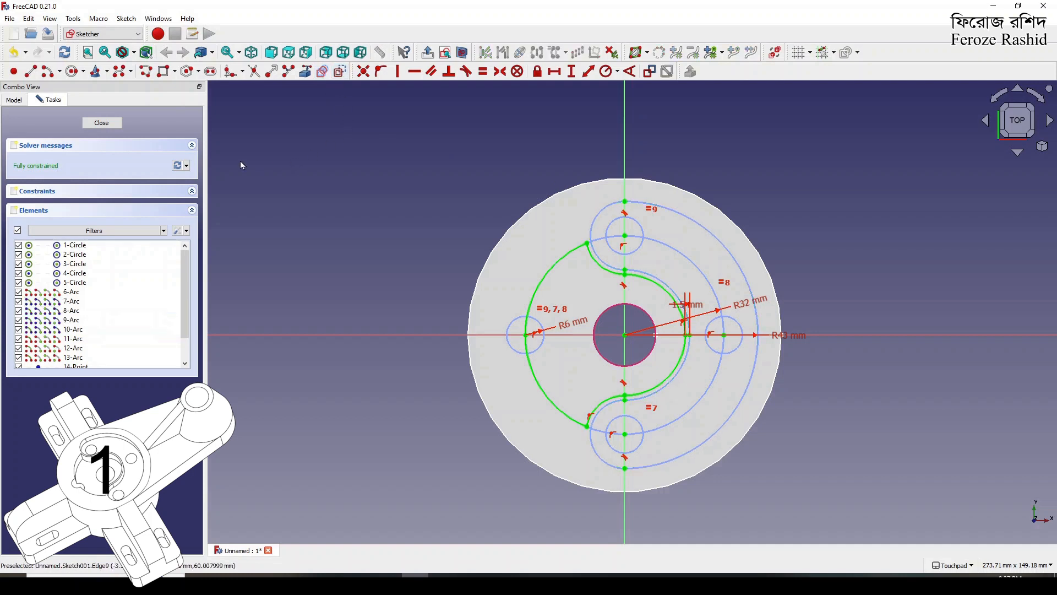
{"action": "left_click", "coordinate": [110, 126]}
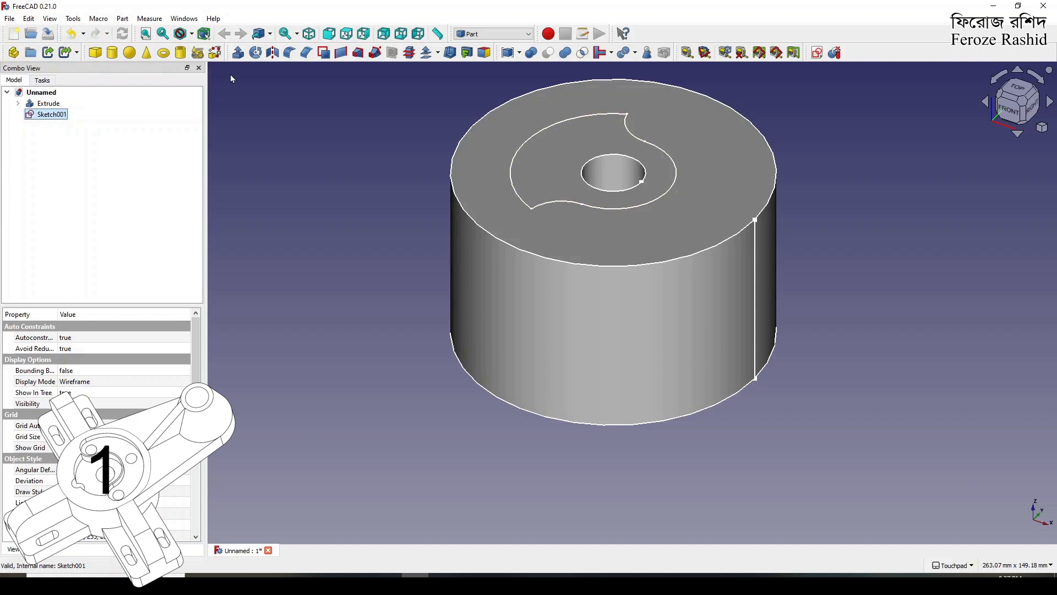
{"action": "left_click", "coordinate": [238, 53]}
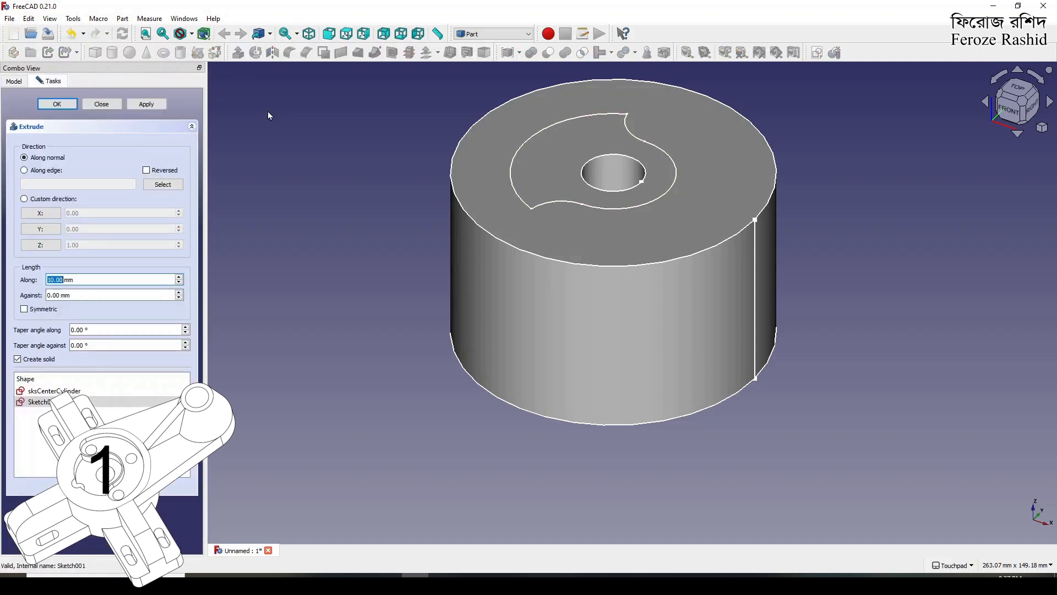
{"action": "left_click", "coordinate": [113, 106]}
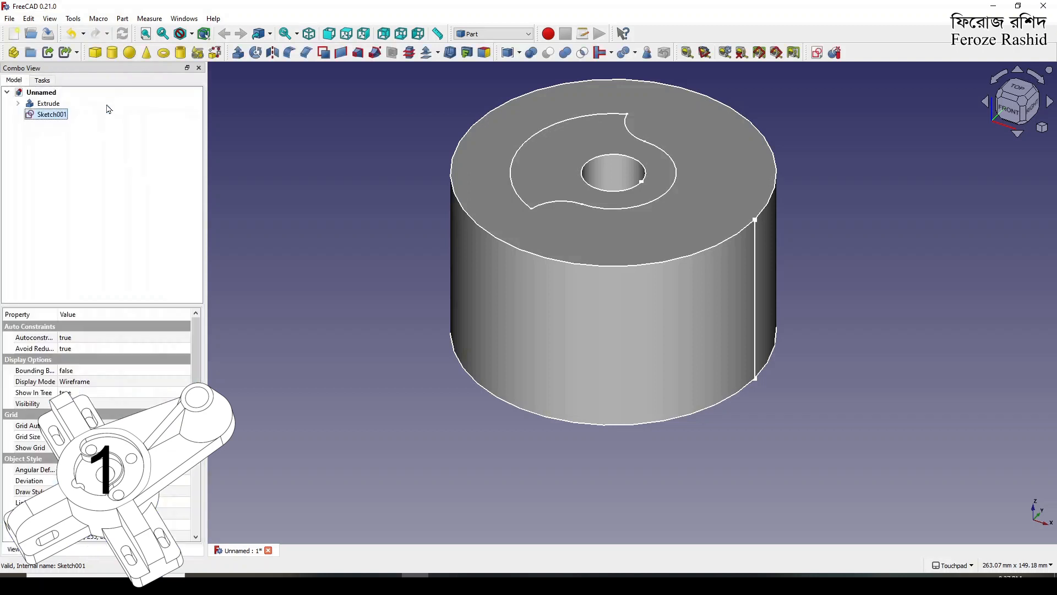
{"action": "double_click", "coordinate": [54, 116]}
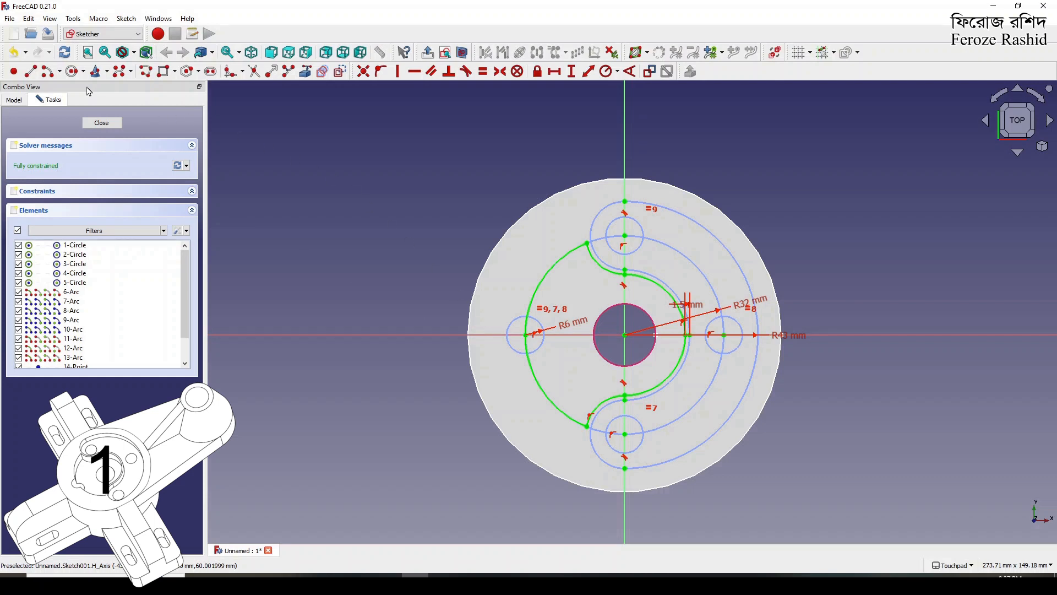
Step: Draw an outward-facing arc of about 6 mm radius, centred on the left construction circle's centre on the horizontal axis
{"action": "left_click", "coordinate": [50, 71]}
{"action": "scroll", "coordinate": [549, 358], "scroll_direction": "up", "scroll_amount": 2}
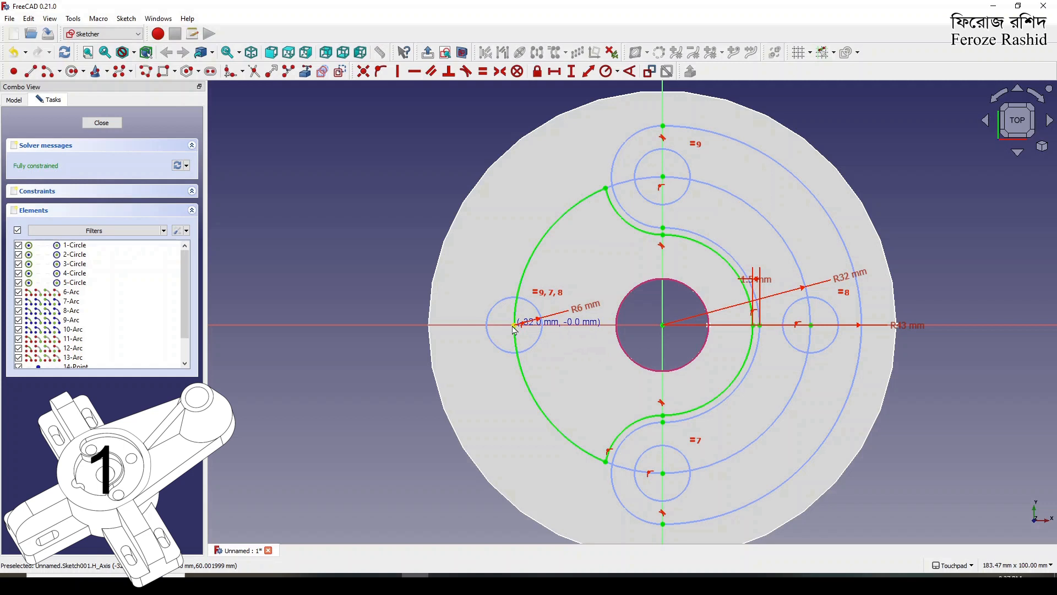
{"action": "left_click", "coordinate": [513, 325]}
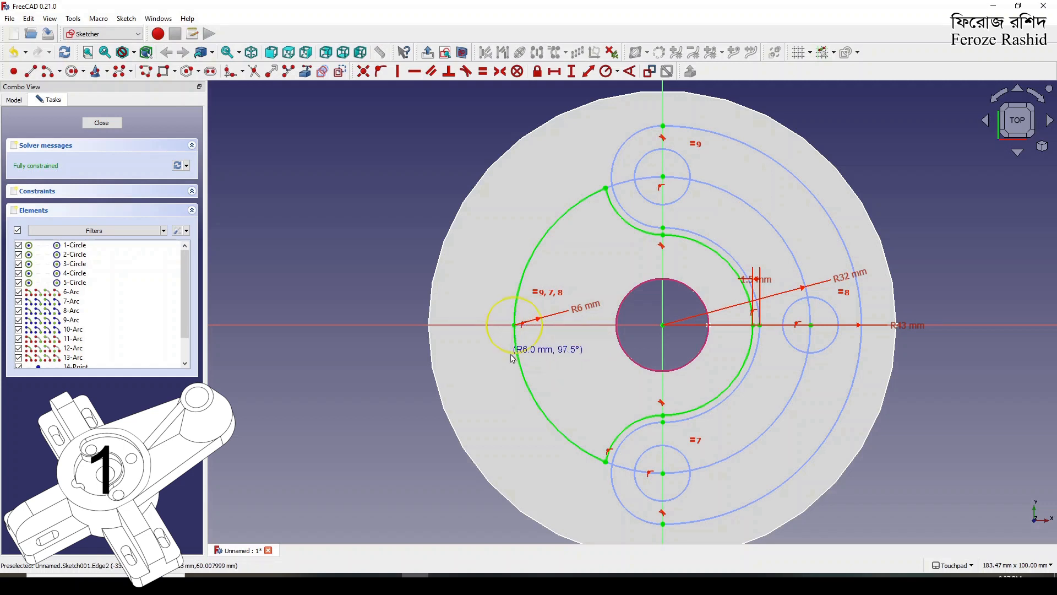
{"action": "left_click", "coordinate": [513, 301]}
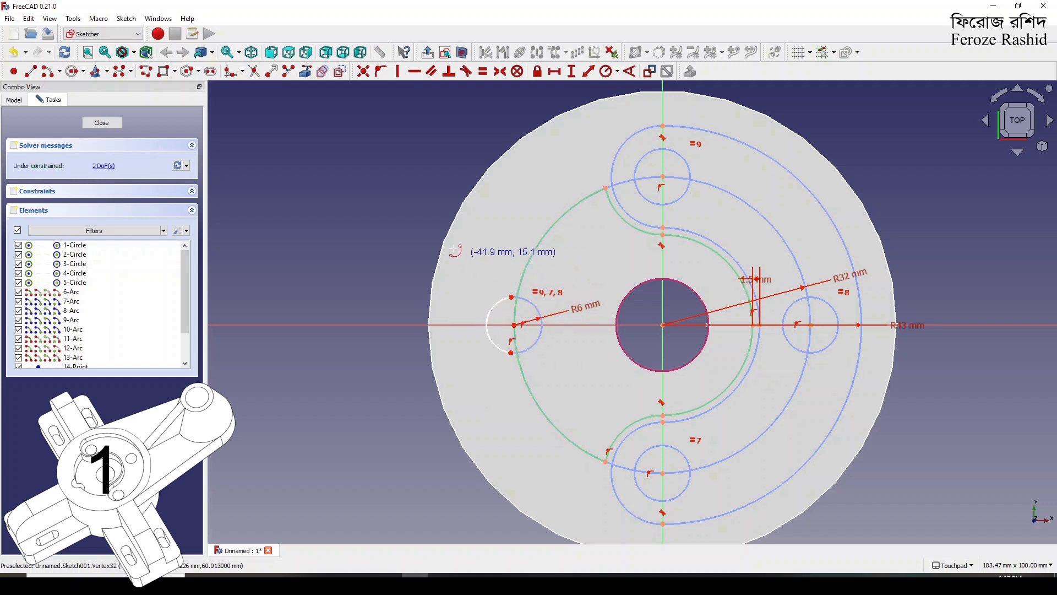
Step: Constrain both endpoints of the small left arc to lie on the profile's large left arc
{"action": "left_click", "coordinate": [518, 295]}
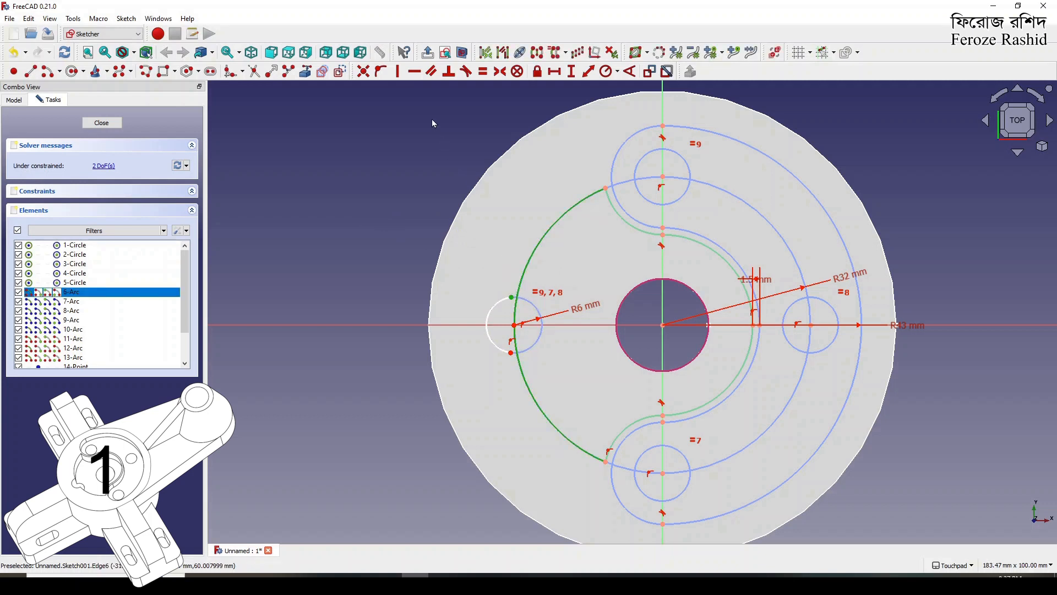
{"action": "left_click", "coordinate": [380, 72]}
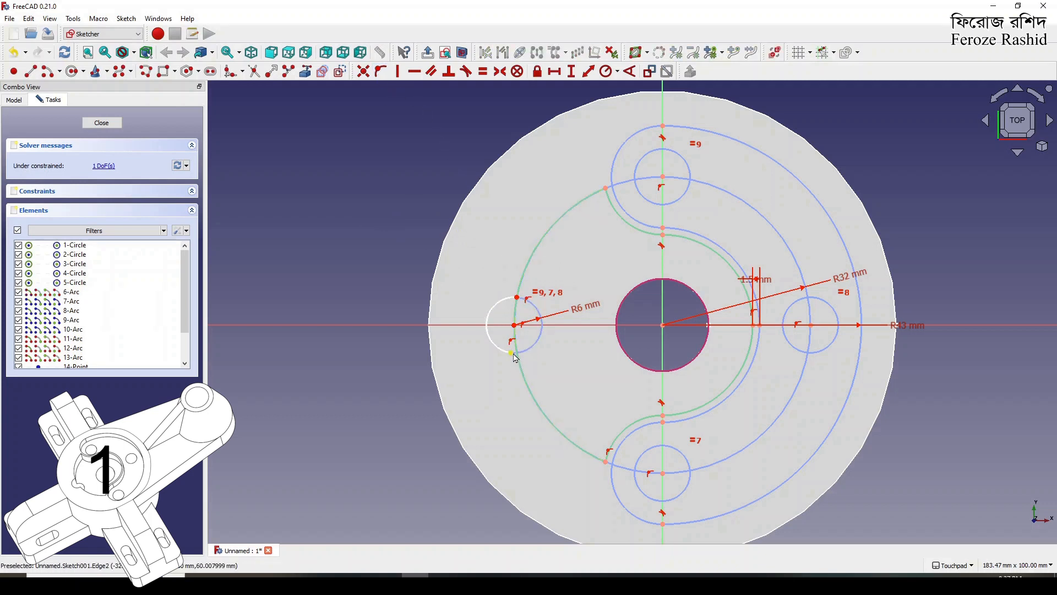
{"action": "left_click", "coordinate": [511, 353]}
{"action": "left_click", "coordinate": [518, 370]}
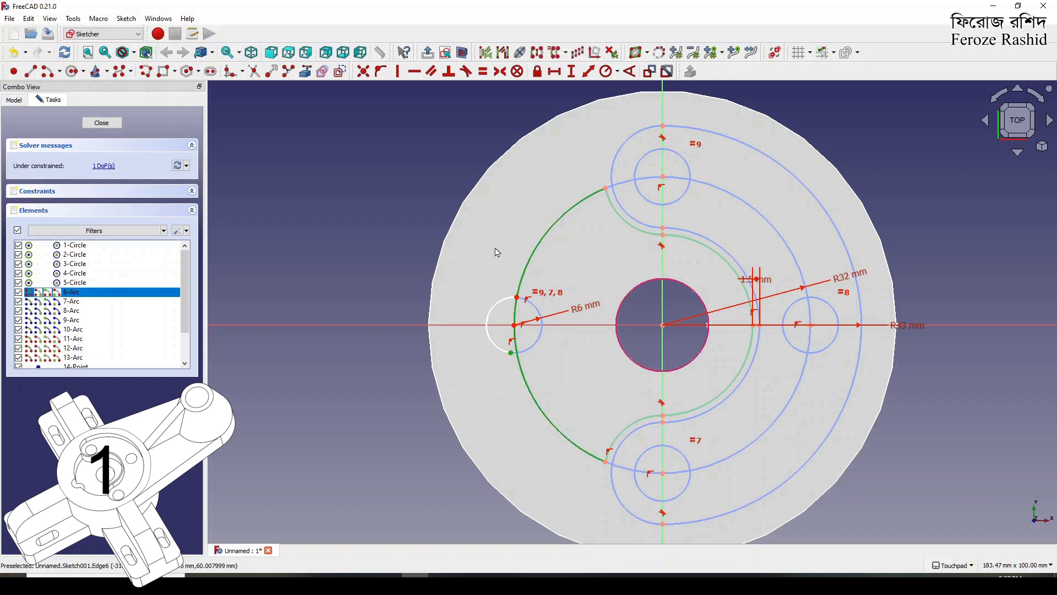
{"action": "left_click", "coordinate": [396, 76]}
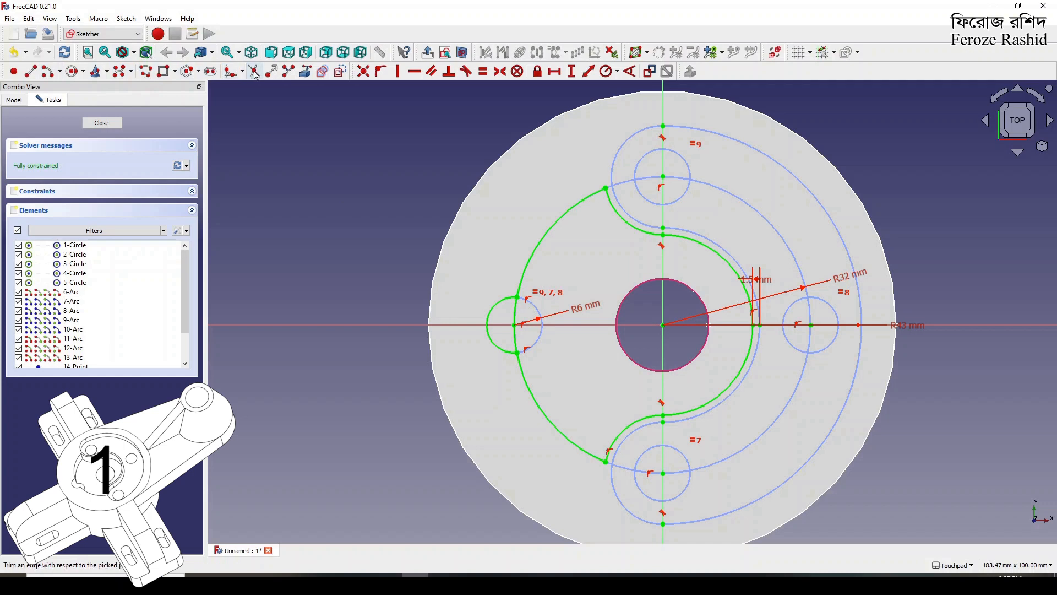
Step: Trim the large left arc between the small arc's endpoints and close the sketch
{"action": "left_click", "coordinate": [237, 77]}
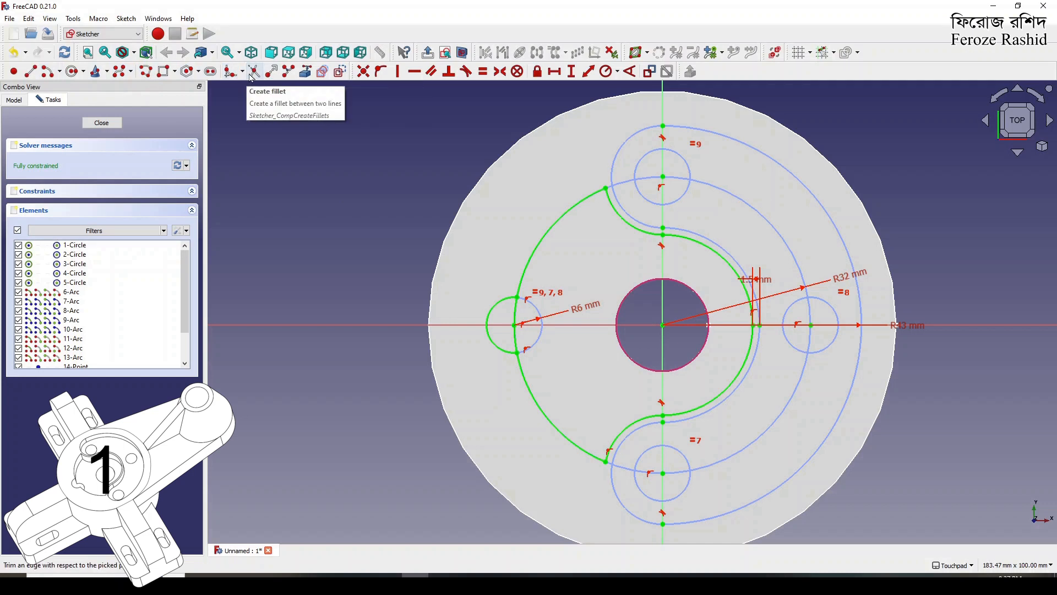
{"action": "left_click", "coordinate": [514, 335]}
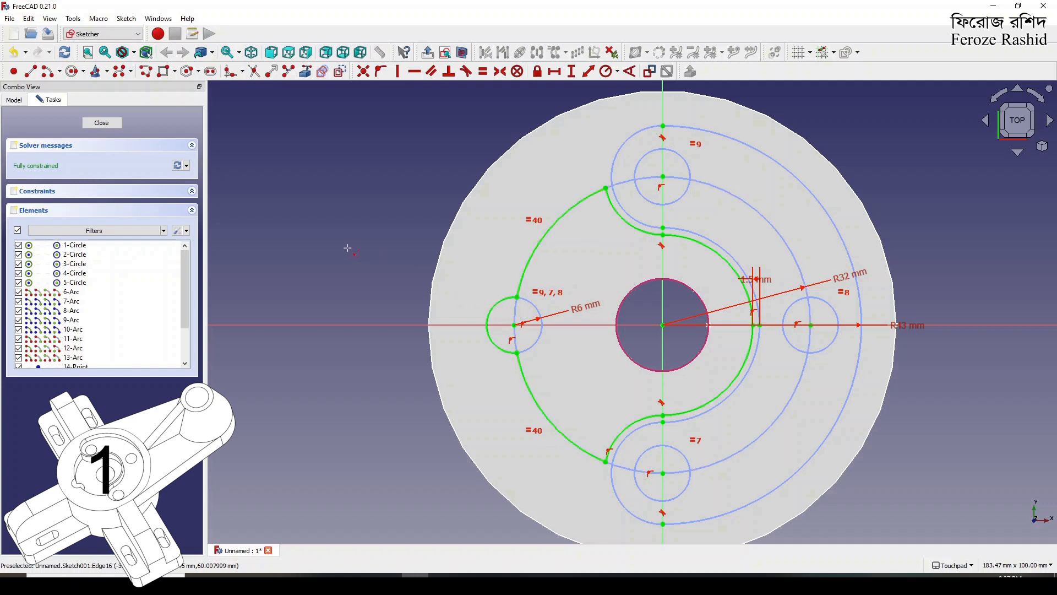
{"action": "left_click", "coordinate": [103, 122]}
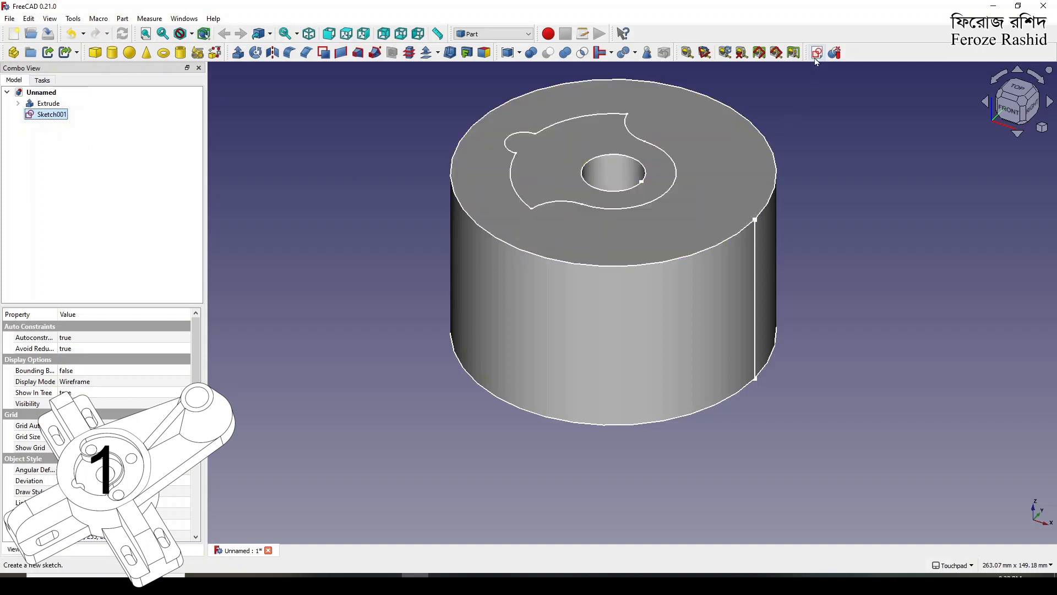
Step: Extrude the finished profile sketch along its normal as a solid
{"action": "left_click", "coordinate": [238, 53]}
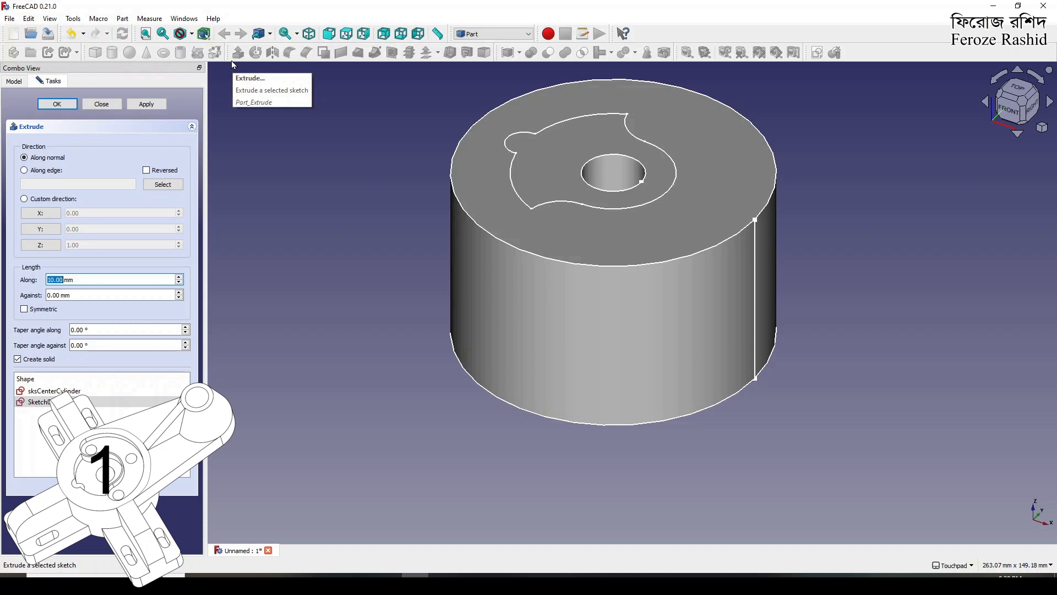
{"action": "type", "text": "1"}
{"action": "key", "text": "Return"}
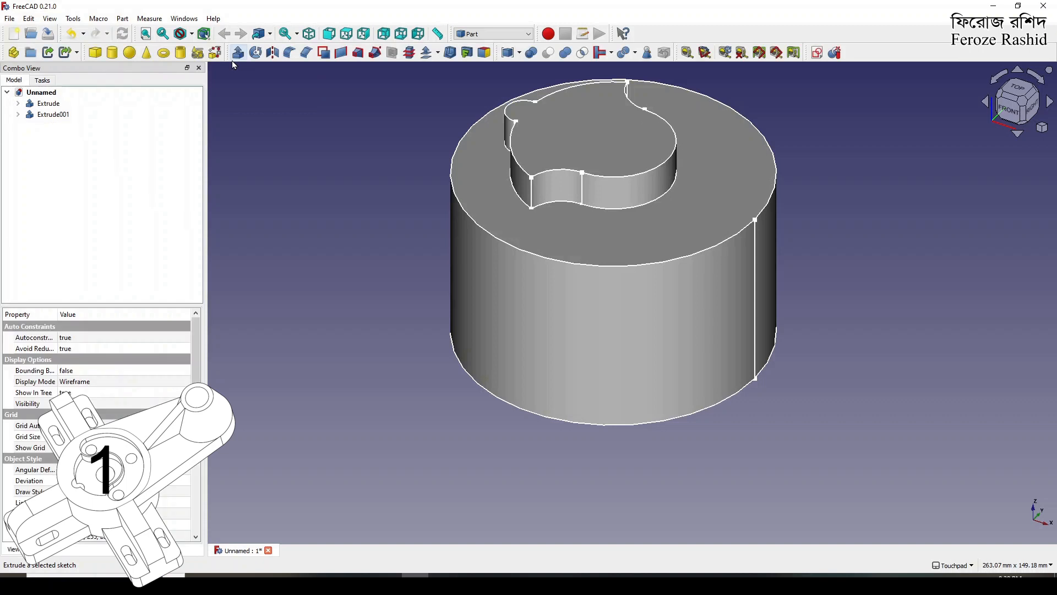
Step: Reverse the direction of the profile's extrusion so that it goes down into the cylinder
{"action": "left_click", "coordinate": [65, 117]}
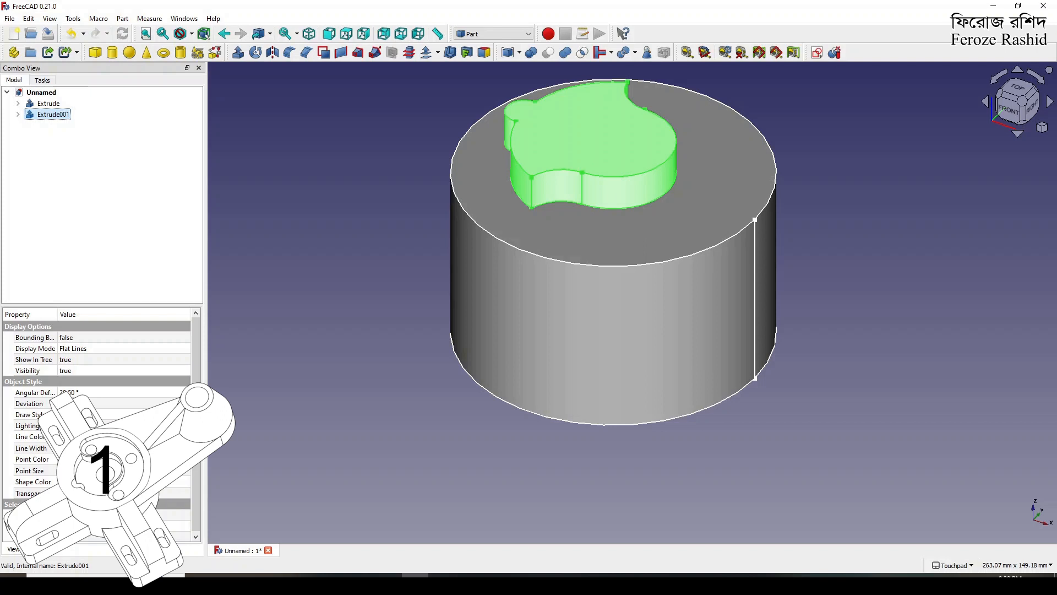
{"action": "left_click", "coordinate": [48, 553]}
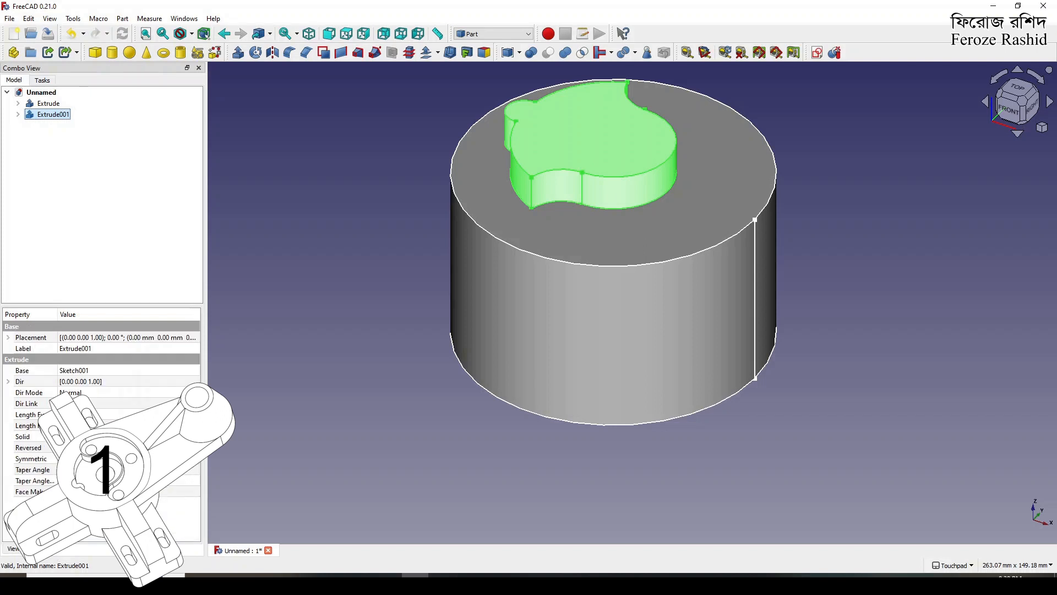
{"action": "left_click", "coordinate": [79, 447]}
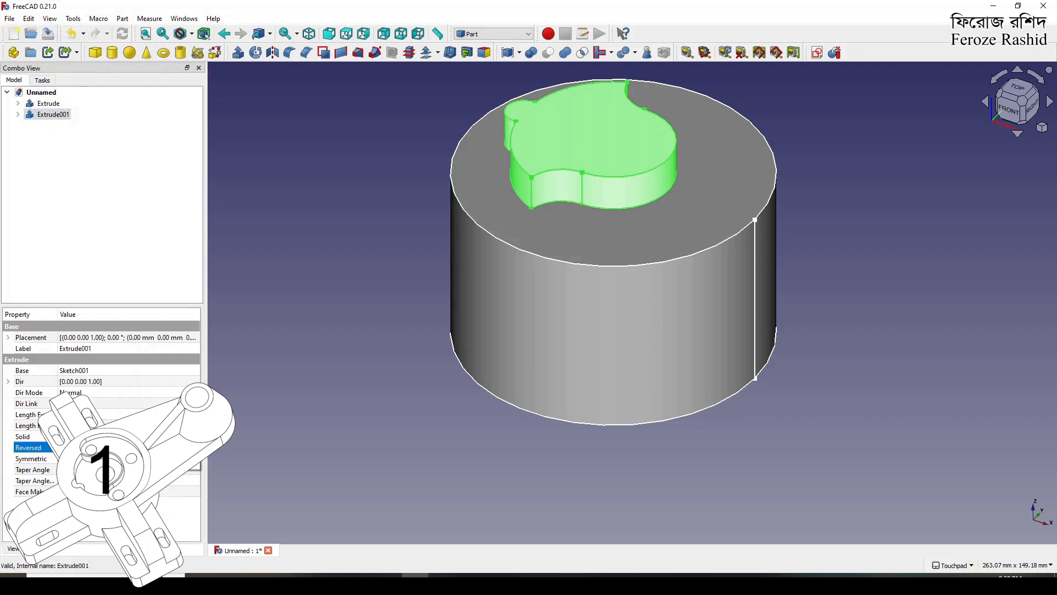
{"action": "left_click", "coordinate": [104, 466]}
{"action": "left_click", "coordinate": [246, 414]}
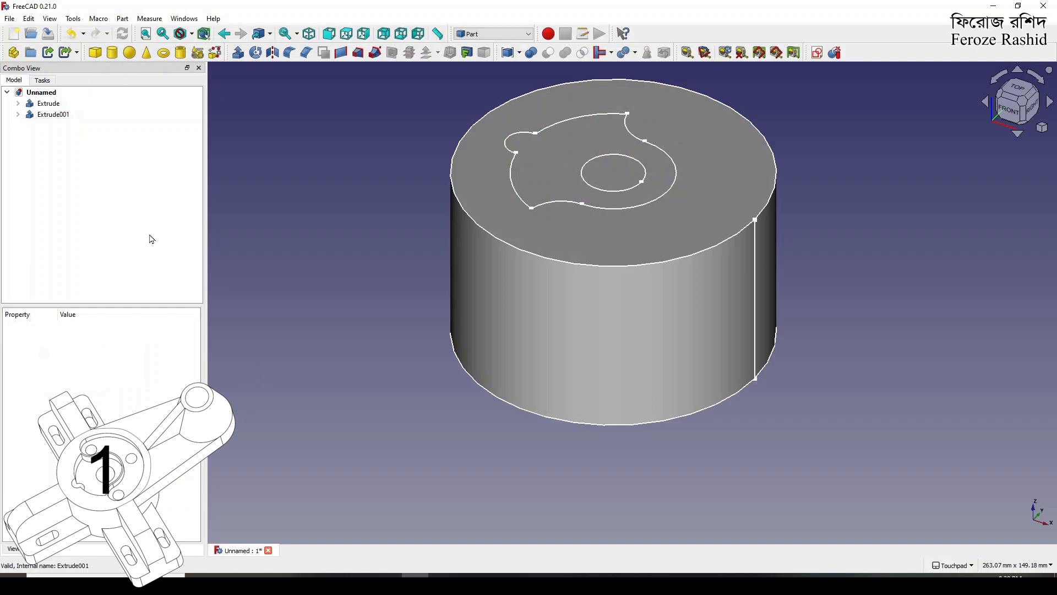
Step: Cut the reversed profile extrusion out of the bored cylinder
{"action": "left_click", "coordinate": [45, 104]}
{"action": "left_click", "coordinate": [50, 114], "text": "ctrl"}
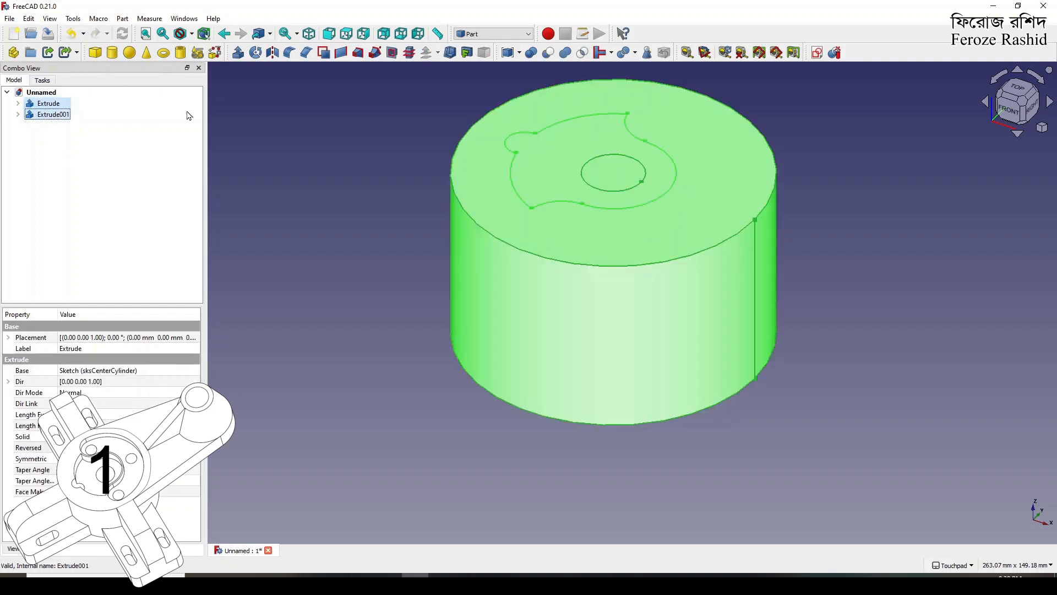
{"action": "left_click", "coordinate": [531, 55]}
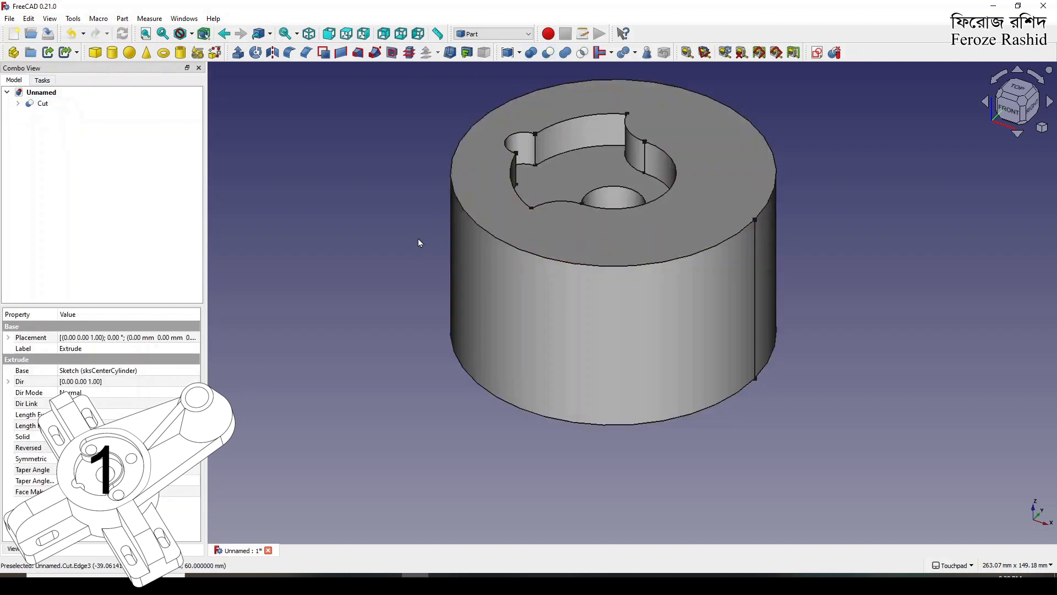
Step: Expand the cut in the model tree and rename its profile extrusion Extrude001 to CenterCut1
{"action": "left_click", "coordinate": [18, 104]}
{"action": "left_click", "coordinate": [30, 126]}
{"action": "left_click", "coordinate": [56, 130]}
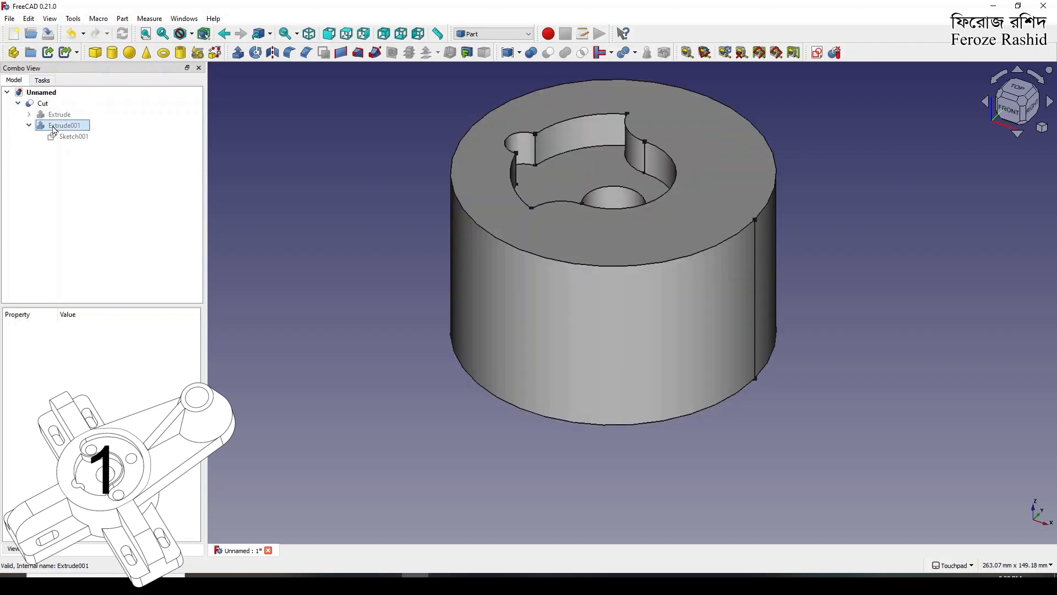
{"action": "key", "text": "space"}
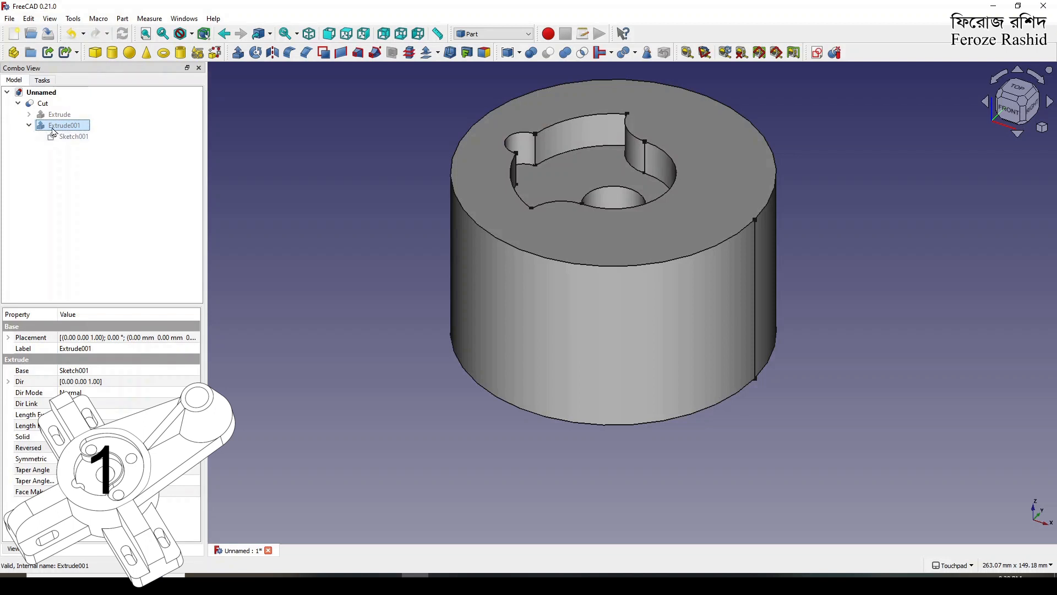
{"action": "left_click", "coordinate": [53, 131]}
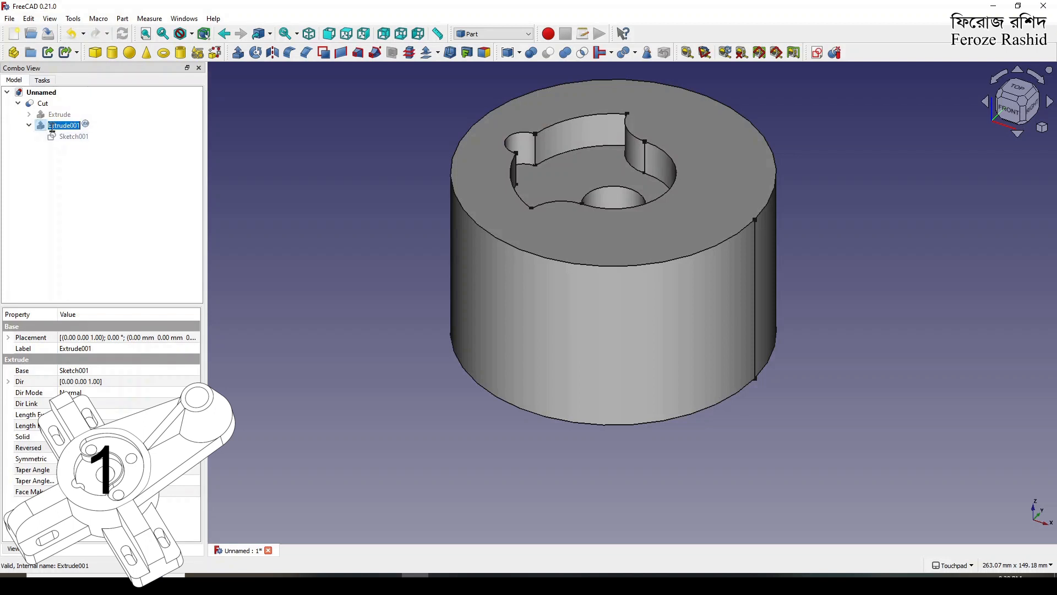
{"action": "type", "text": "CenterCut1"}
{"action": "key", "text": "Return"}
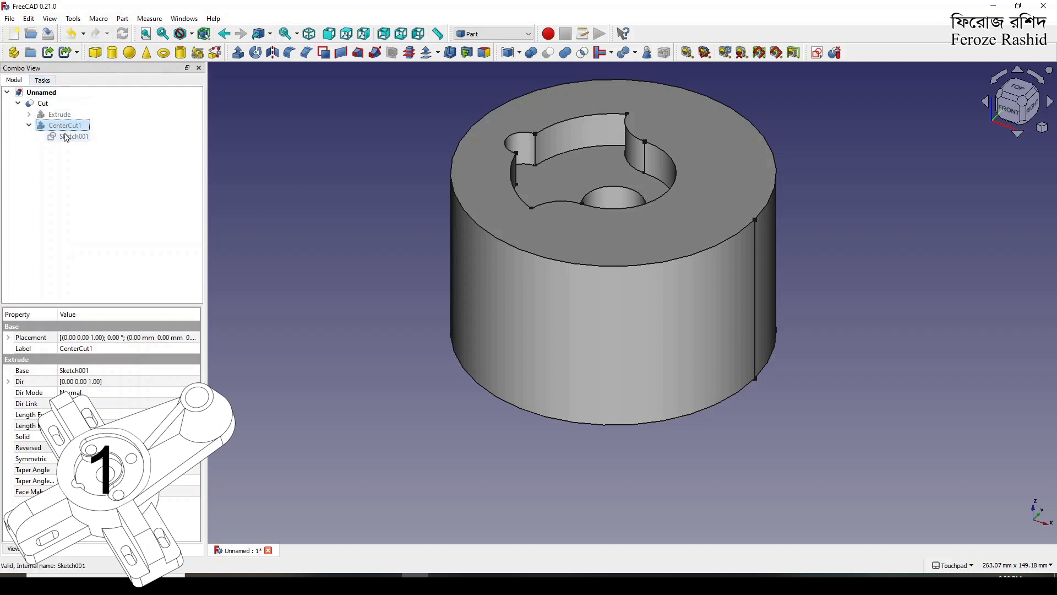
Step: Rename the base cylinder's extrusion to BigCenterCylinder
{"action": "left_click", "coordinate": [81, 141]}
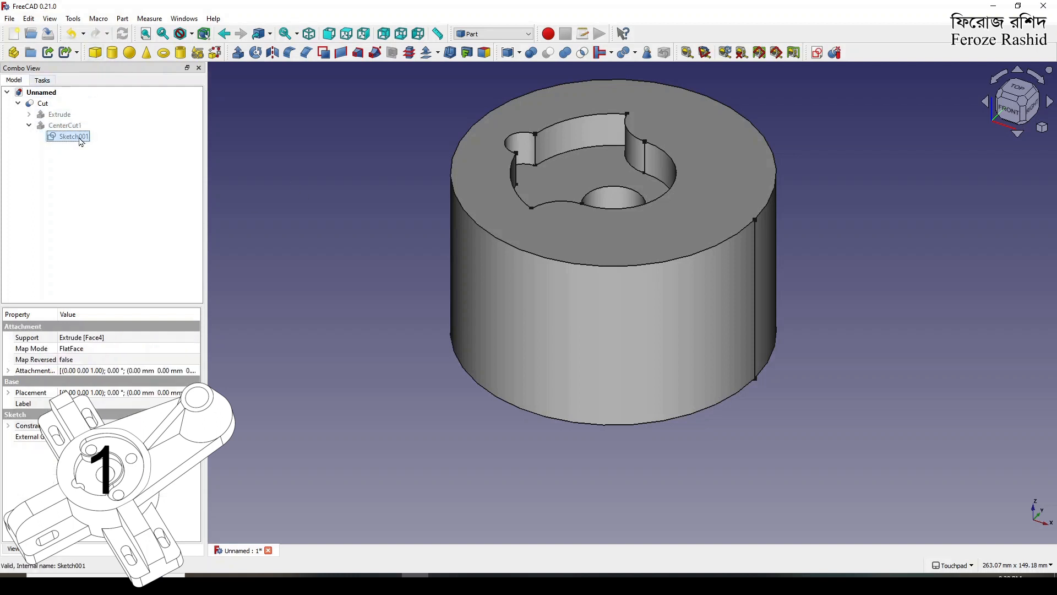
{"action": "left_click", "coordinate": [59, 116]}
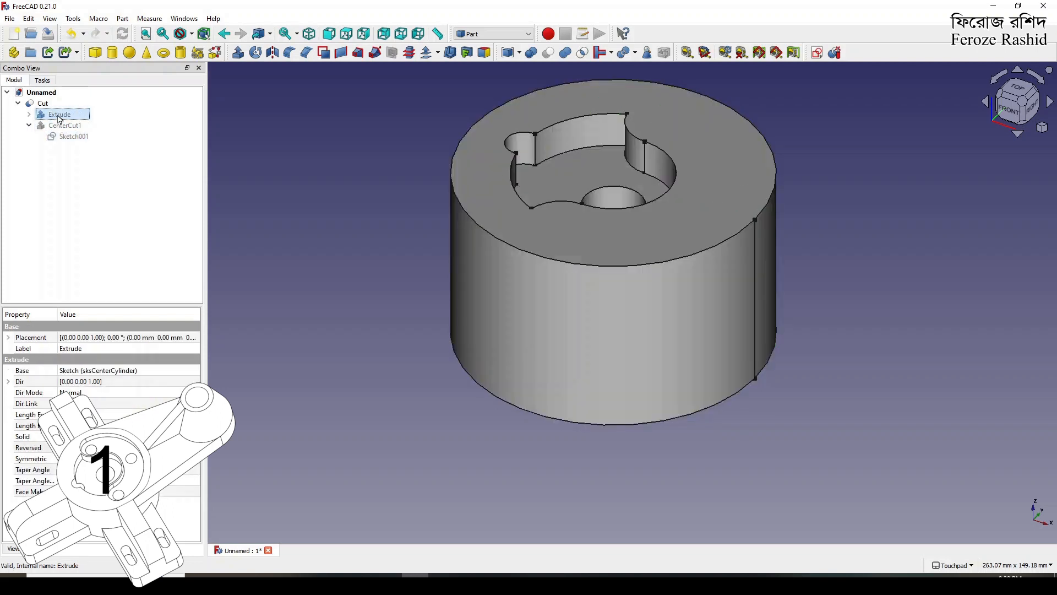
{"action": "left_click", "coordinate": [60, 117]}
{"action": "type", "text": "Bi"}
{"action": "type", "text": "gCenterC"}
{"action": "type", "text": "ylinder"}
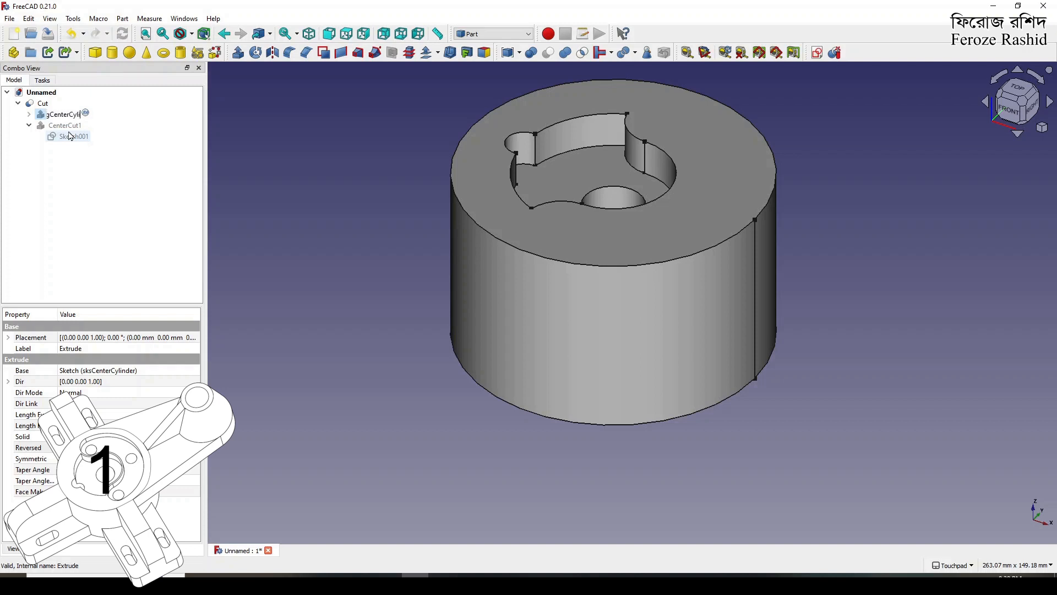
{"action": "key", "text": "Return"}
Step: Duplicate Sketch001 without its dependencies BigCenterCylinder and sksCenterCylinder, and open the copy for editing
{"action": "left_click", "coordinate": [70, 136]}
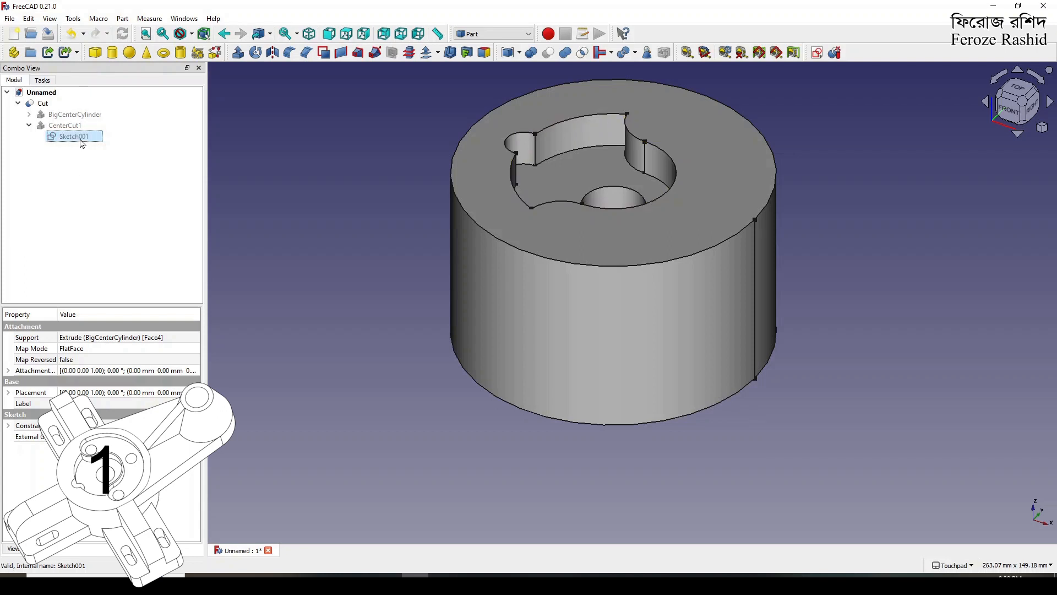
{"action": "key", "text": "ctrl+e"}
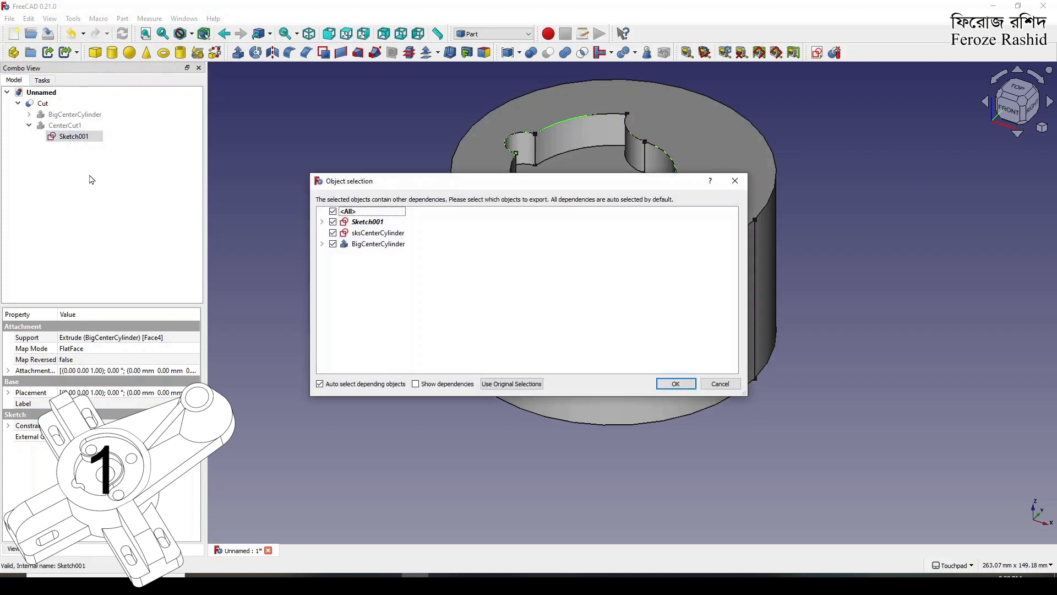
{"action": "left_click", "coordinate": [333, 244]}
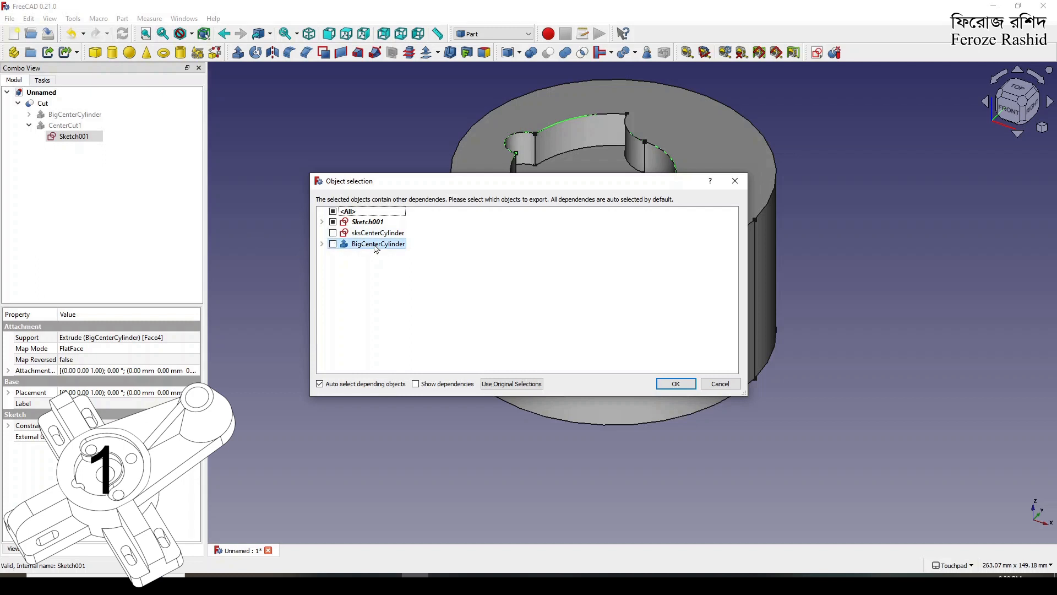
{"action": "left_click", "coordinate": [663, 383]}
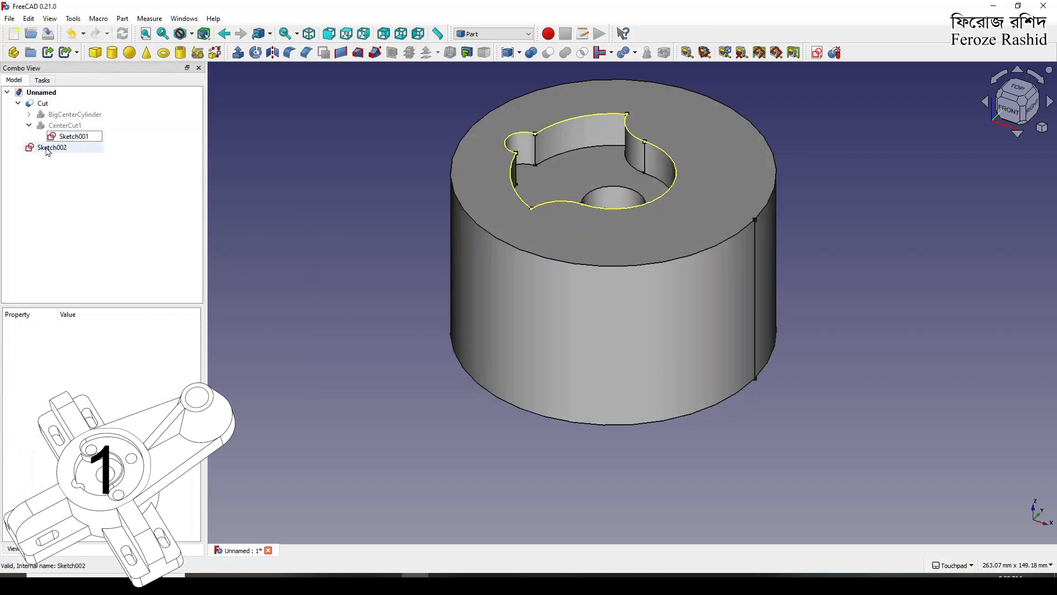
{"action": "left_click", "coordinate": [29, 125]}
{"action": "left_click", "coordinate": [48, 138]}
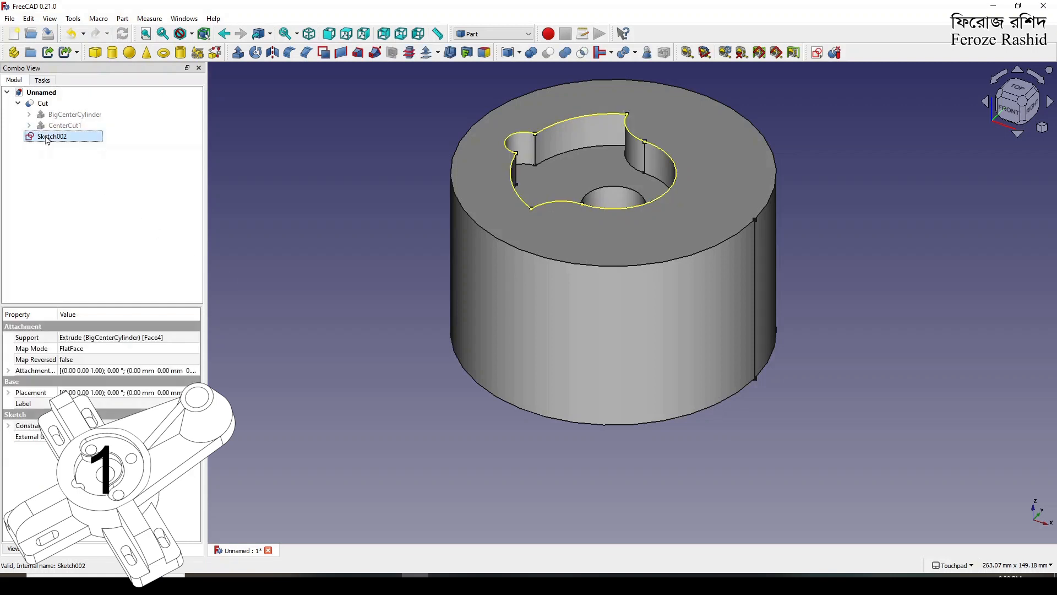
{"action": "double_click", "coordinate": [53, 137]}
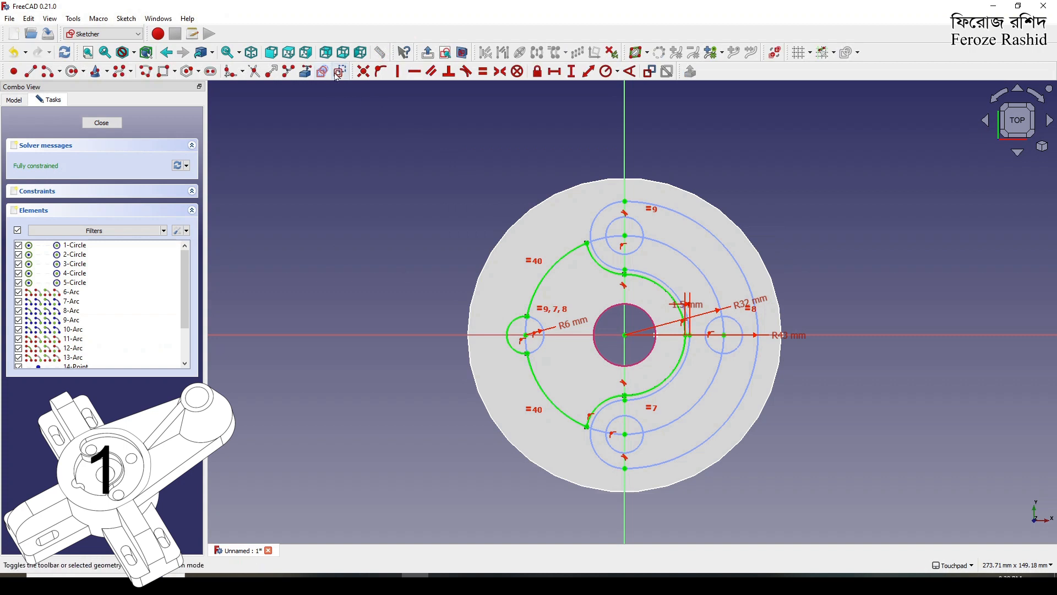
{"action": "left_click", "coordinate": [515, 322]}
{"action": "left_click", "coordinate": [533, 314]}
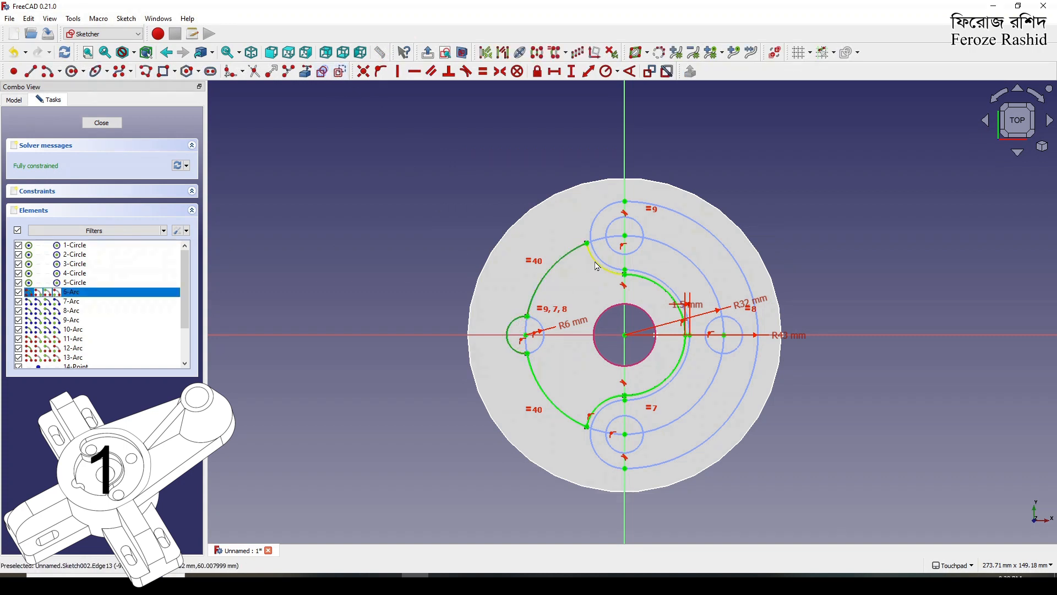
{"action": "left_click", "coordinate": [606, 274]}
{"action": "left_click", "coordinate": [668, 379]}
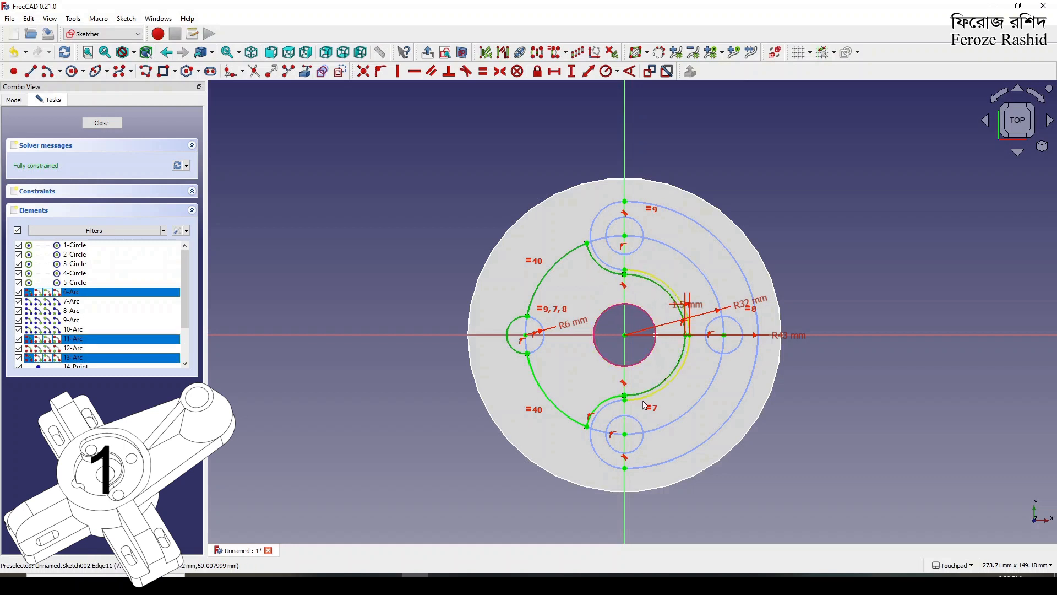
{"action": "left_click", "coordinate": [618, 402]}
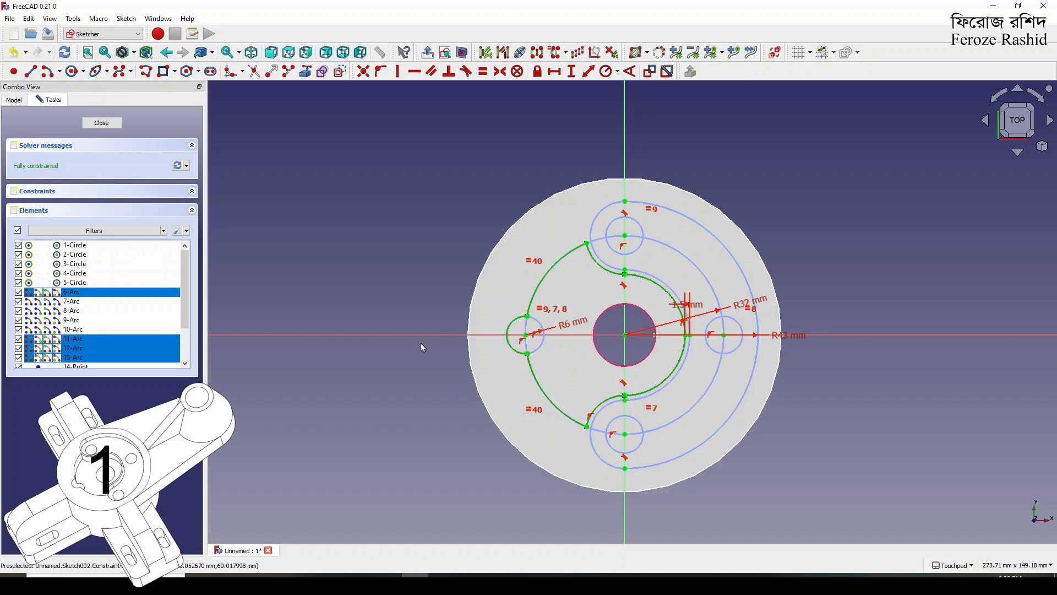
{"action": "left_click", "coordinate": [594, 232]}
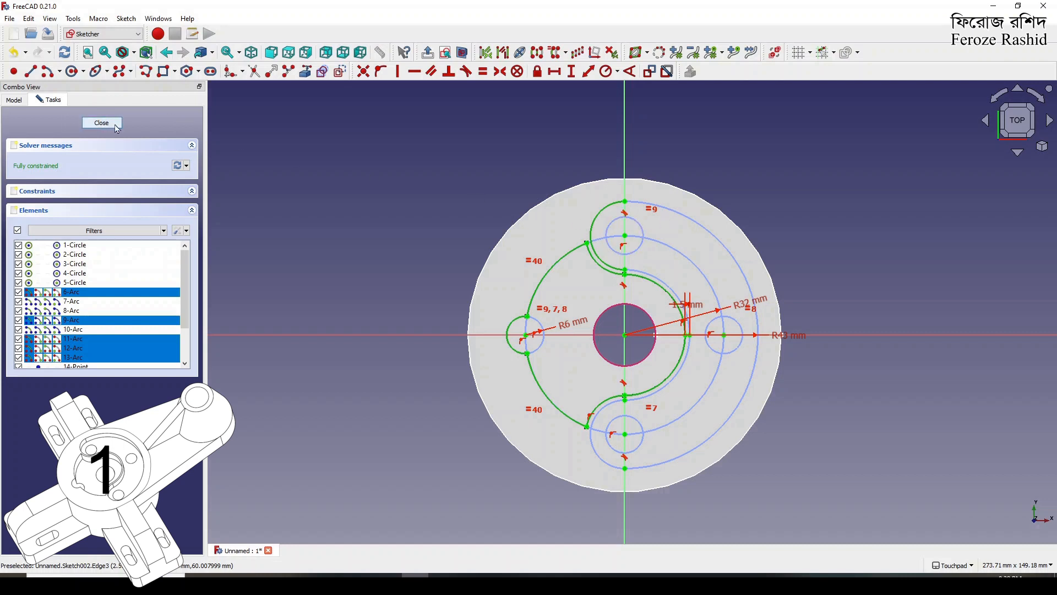
{"action": "left_click", "coordinate": [285, 193]}
{"action": "right_click", "coordinate": [336, 219]}
{"action": "left_click", "coordinate": [320, 203]}
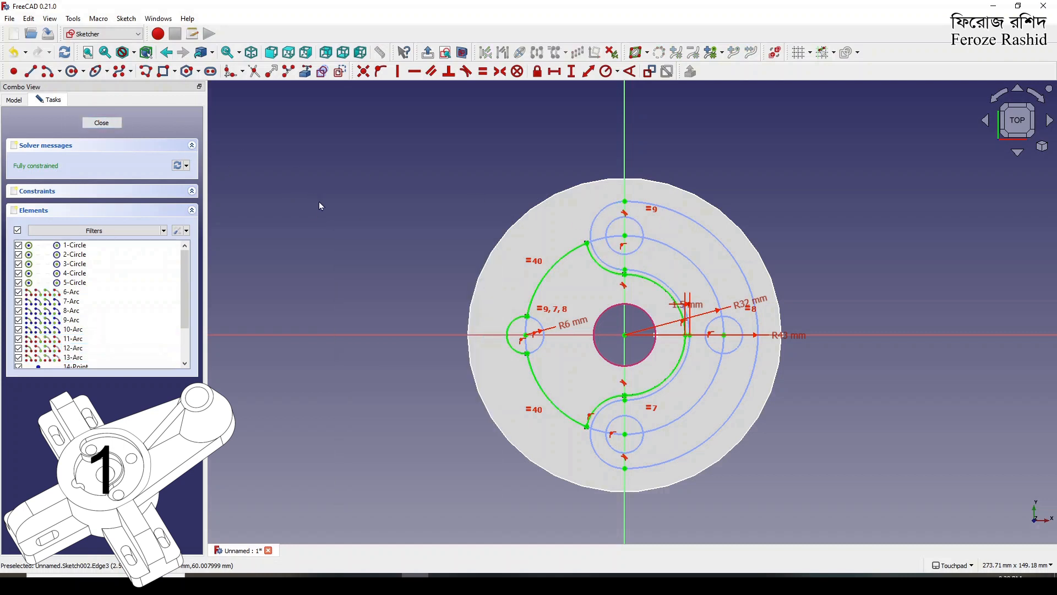
Step: Convert the arcs of the central recess profile in the copied sketch to construction geometry
{"action": "left_click", "coordinate": [535, 303]}
{"action": "left_click", "coordinate": [600, 270]}
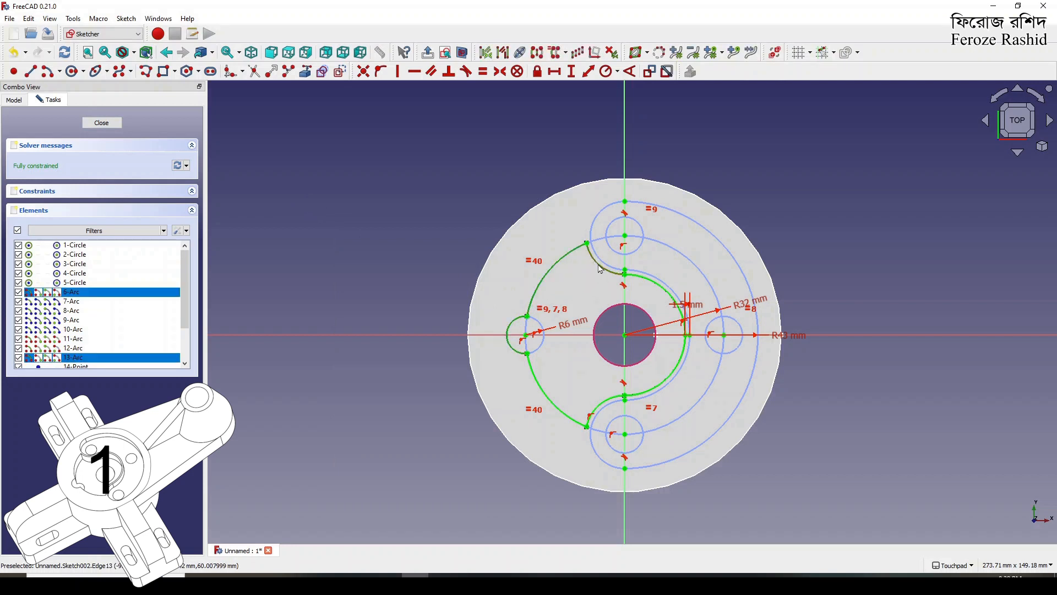
{"action": "left_click", "coordinate": [636, 280]}
{"action": "left_click", "coordinate": [604, 404]}
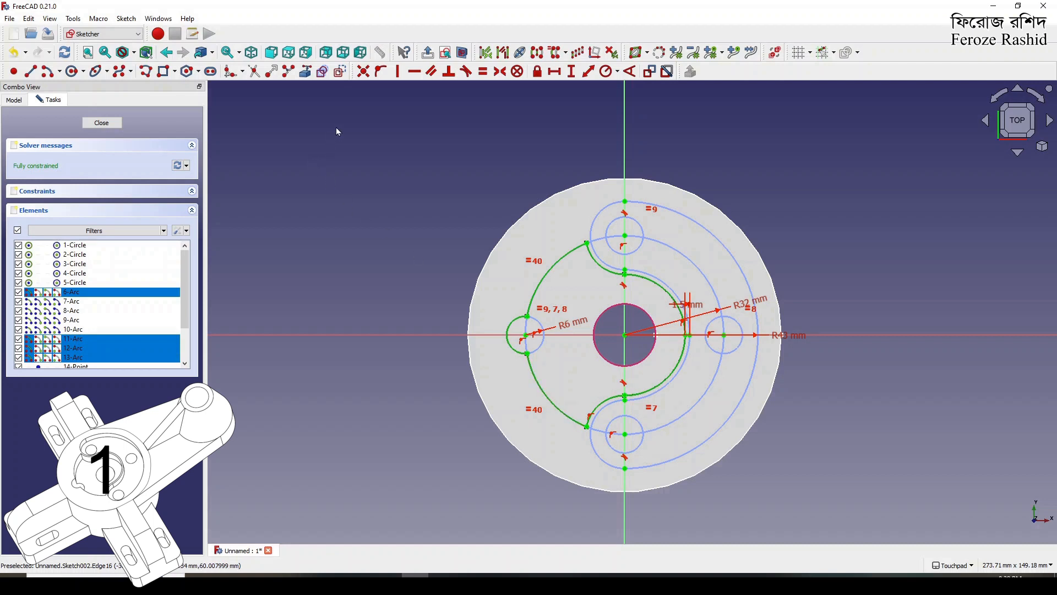
{"action": "left_click", "coordinate": [336, 187]}
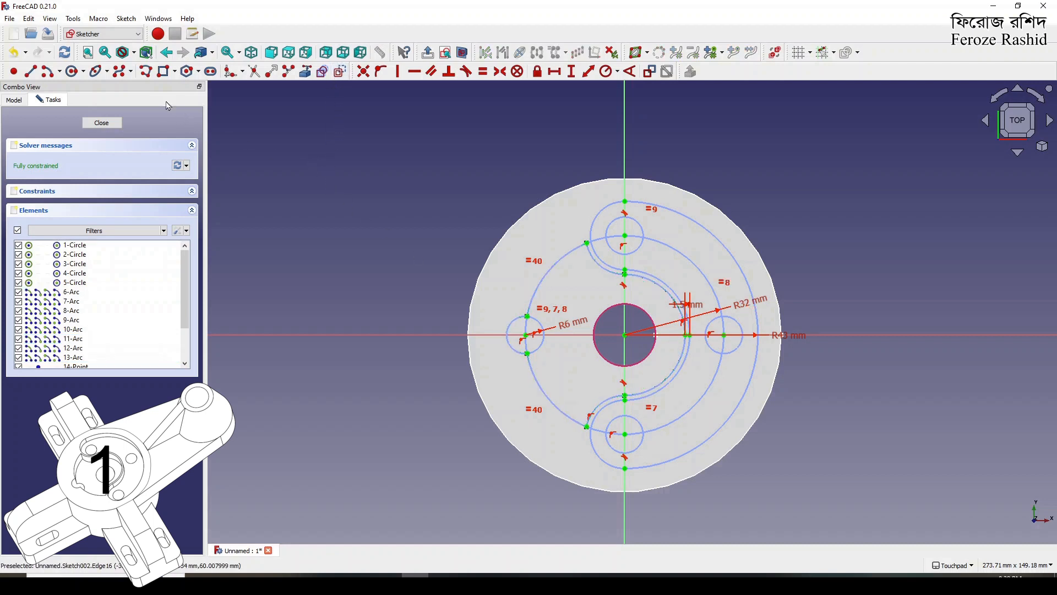
Step: Convert the four crescent outline arcs and the three small circles inside them to normal geometry, and close the sketch
{"action": "left_click", "coordinate": [594, 227]}
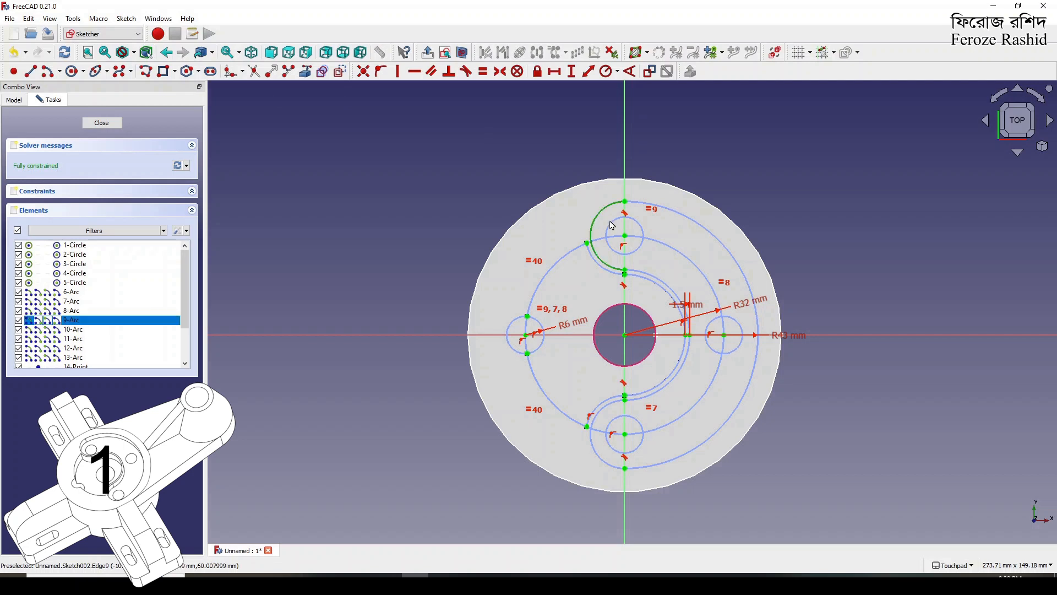
{"action": "left_click", "coordinate": [671, 212]}
{"action": "left_click", "coordinate": [641, 228]}
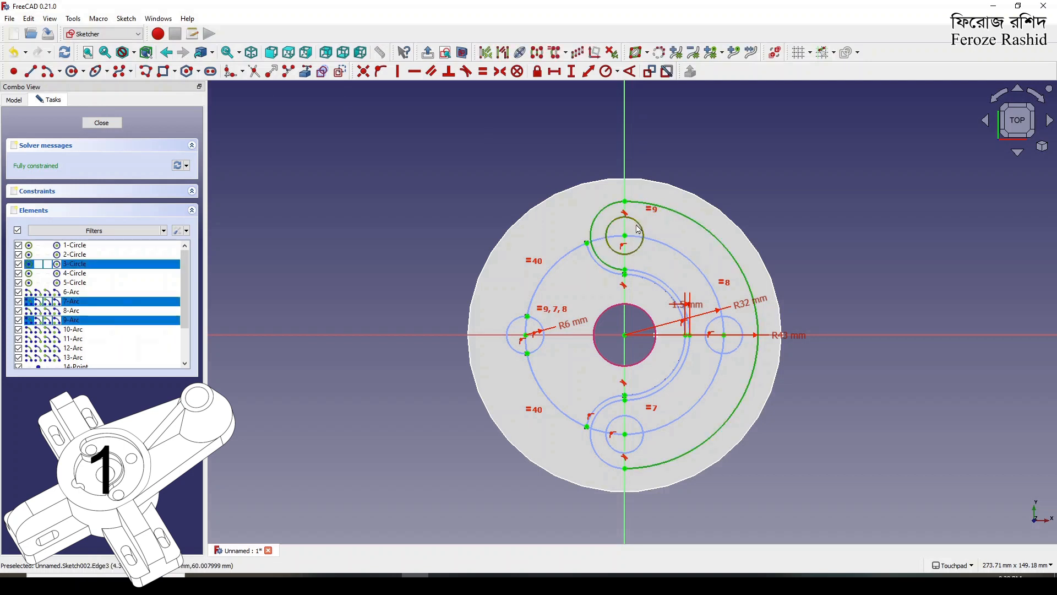
{"action": "left_click", "coordinate": [642, 278]}
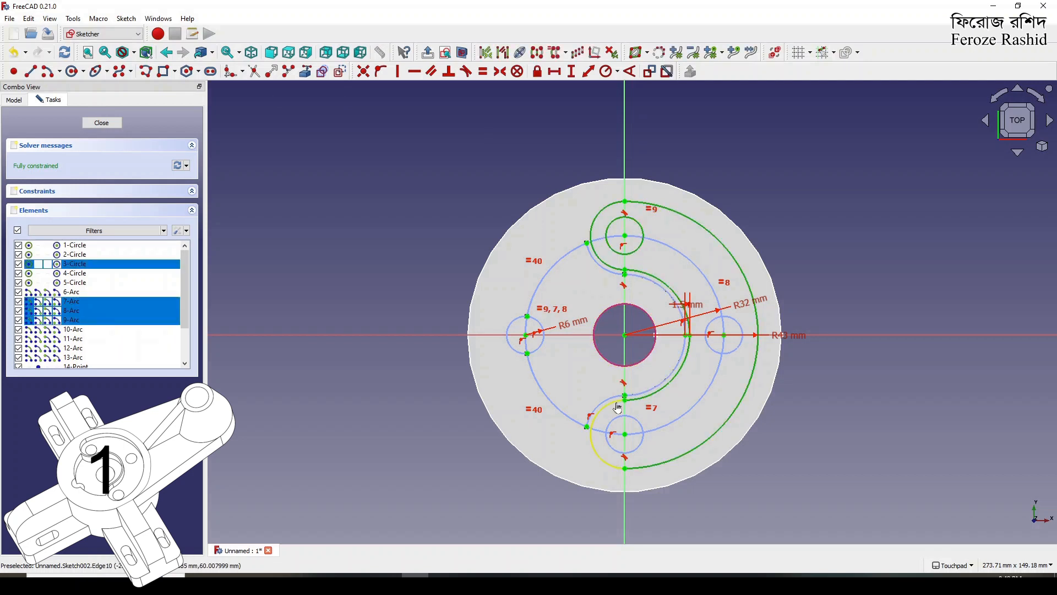
{"action": "left_click_drag", "start_coordinate": [616, 402], "coordinate": [614, 418]}
{"action": "left_click", "coordinate": [616, 422]}
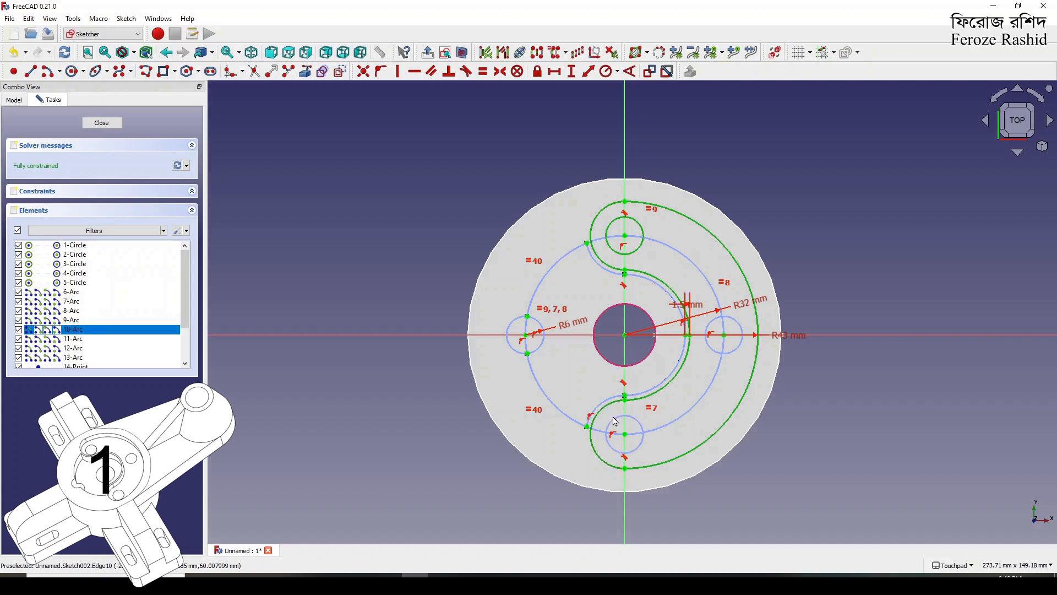
{"action": "left_click", "coordinate": [618, 424]}
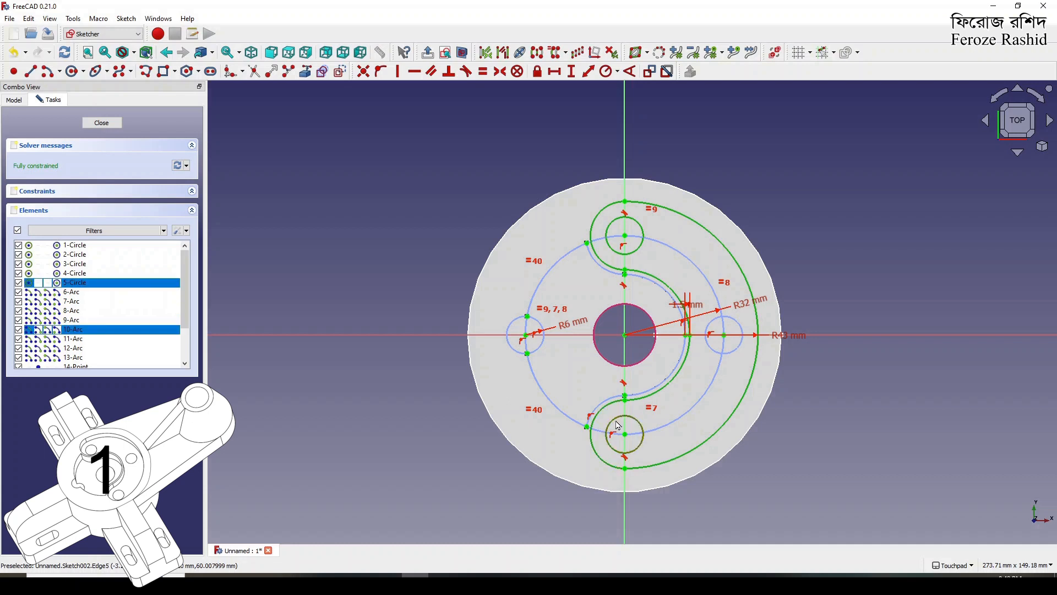
{"action": "left_click", "coordinate": [726, 352]}
{"action": "left_click", "coordinate": [348, 182]}
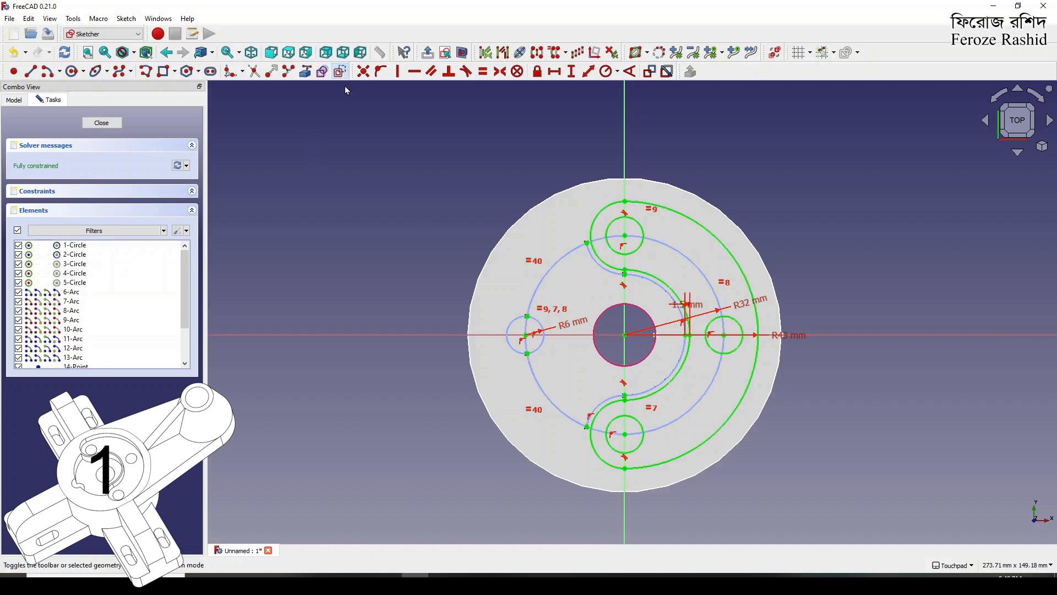
{"action": "left_click", "coordinate": [102, 123]}
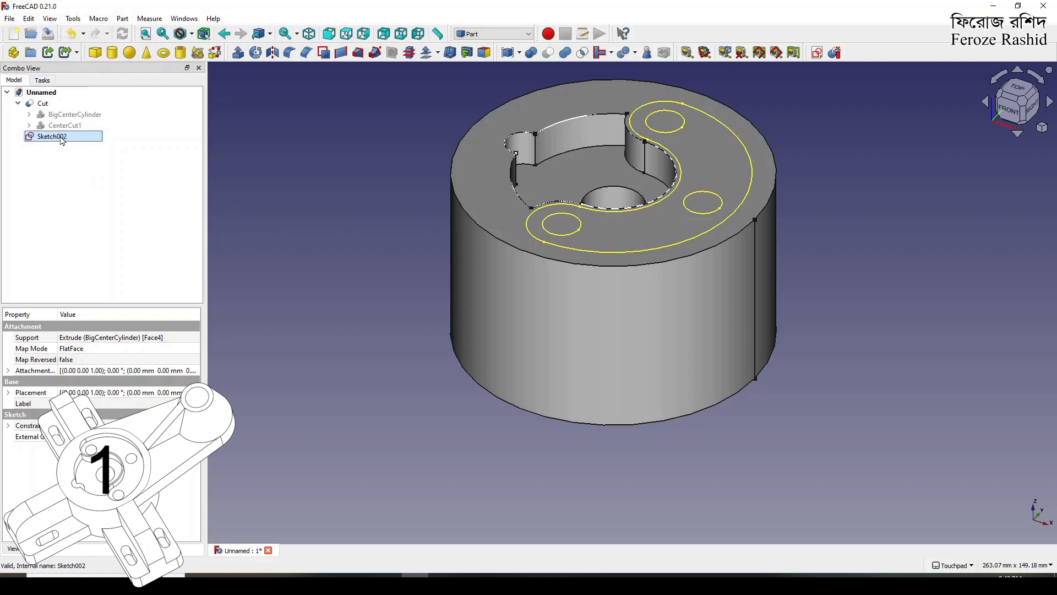
{"action": "left_click", "coordinate": [29, 126]}
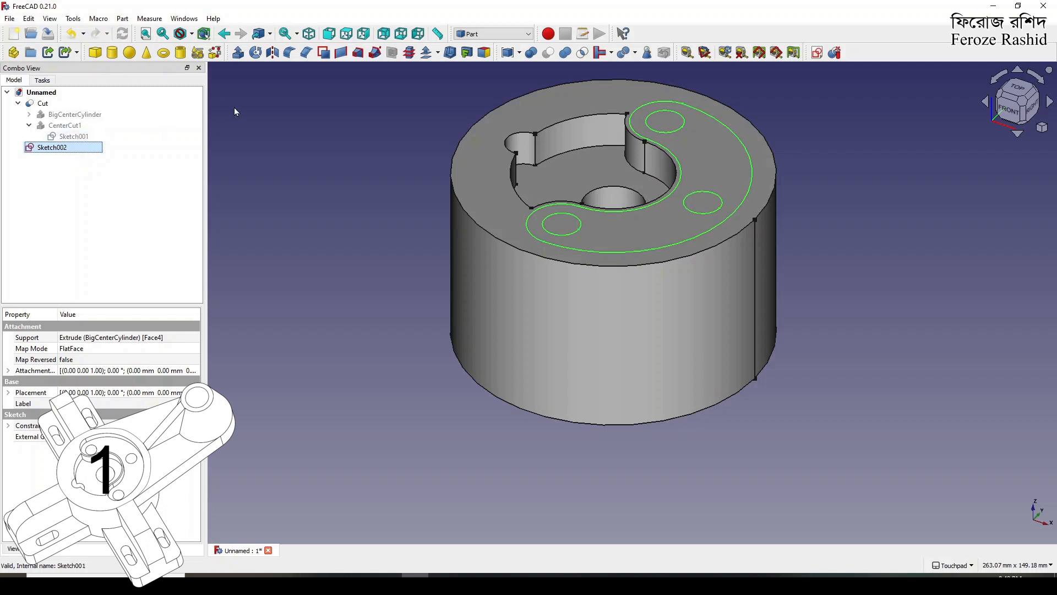
{"action": "left_click", "coordinate": [238, 53]}
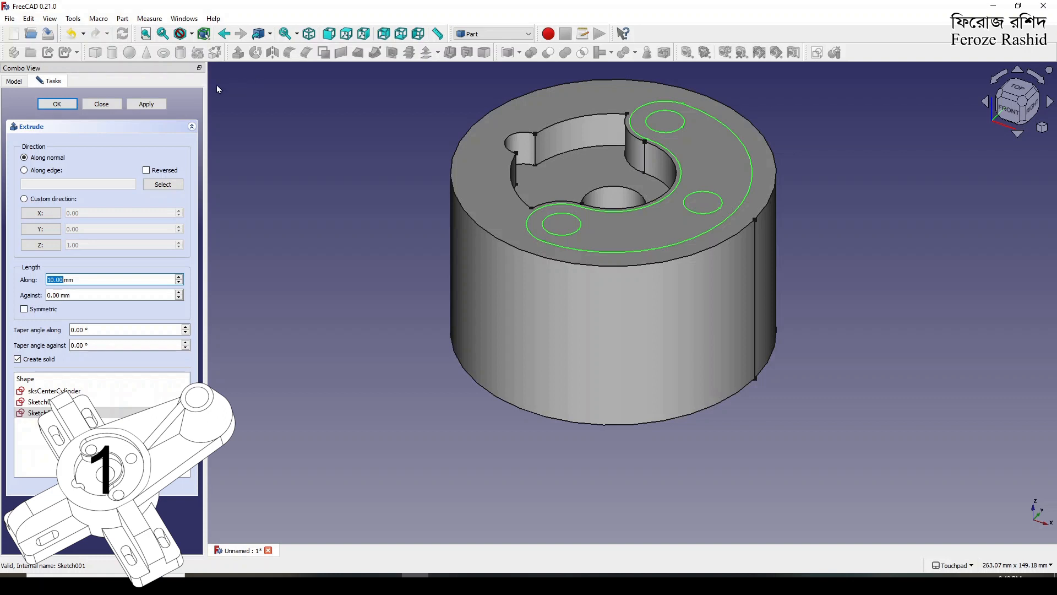
{"action": "left_click", "coordinate": [101, 104]}
Step: Reopen Sketch002, convert the three small circles inside the crescent back to construction geometry, and close the sketch
{"action": "double_click", "coordinate": [78, 151]}
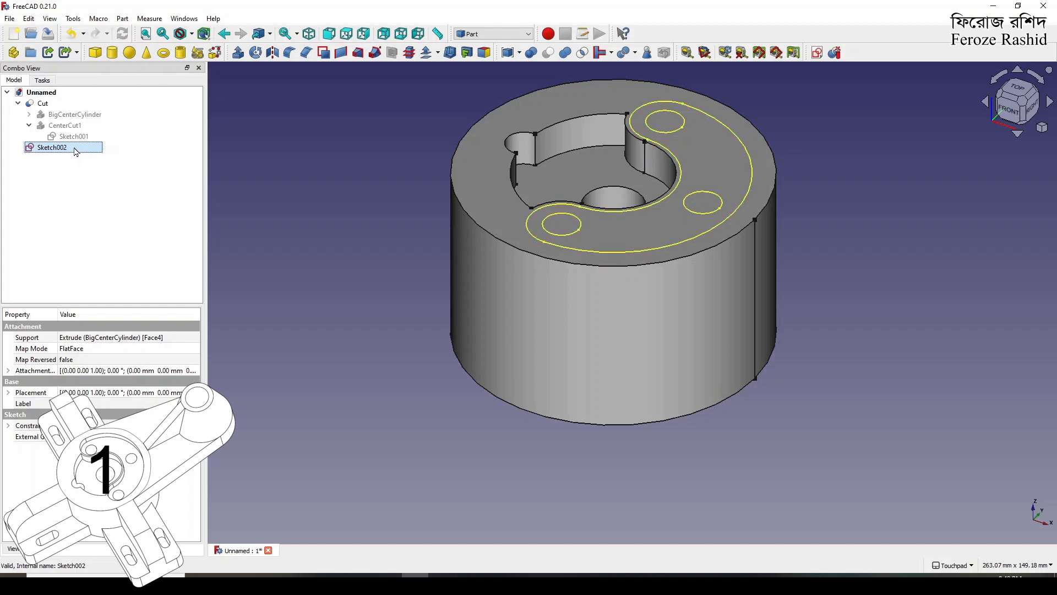
{"action": "left_click", "coordinate": [631, 259]}
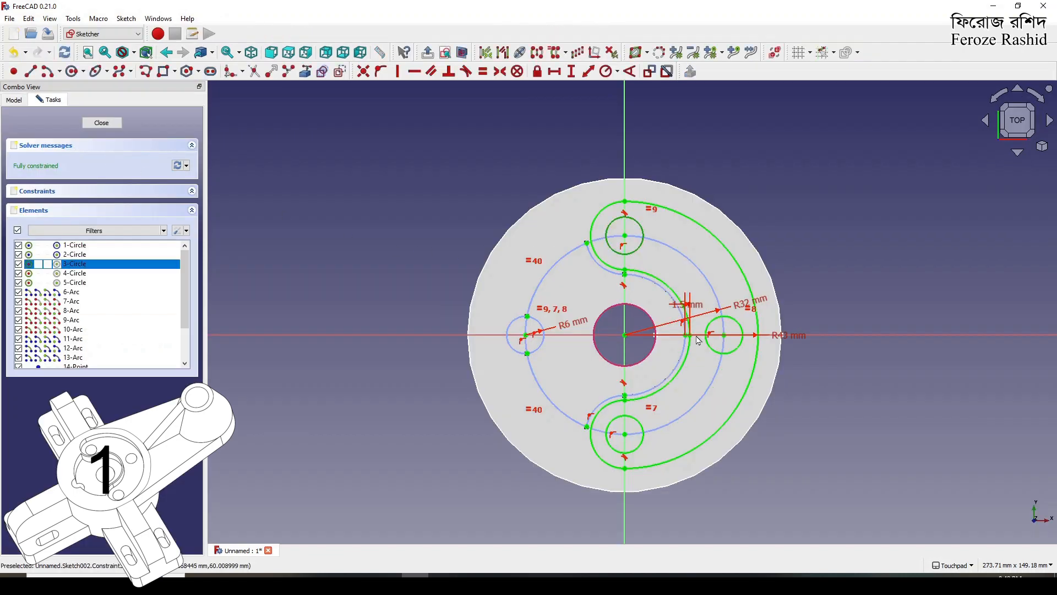
{"action": "left_click", "coordinate": [712, 349]}
{"action": "left_click", "coordinate": [644, 426]}
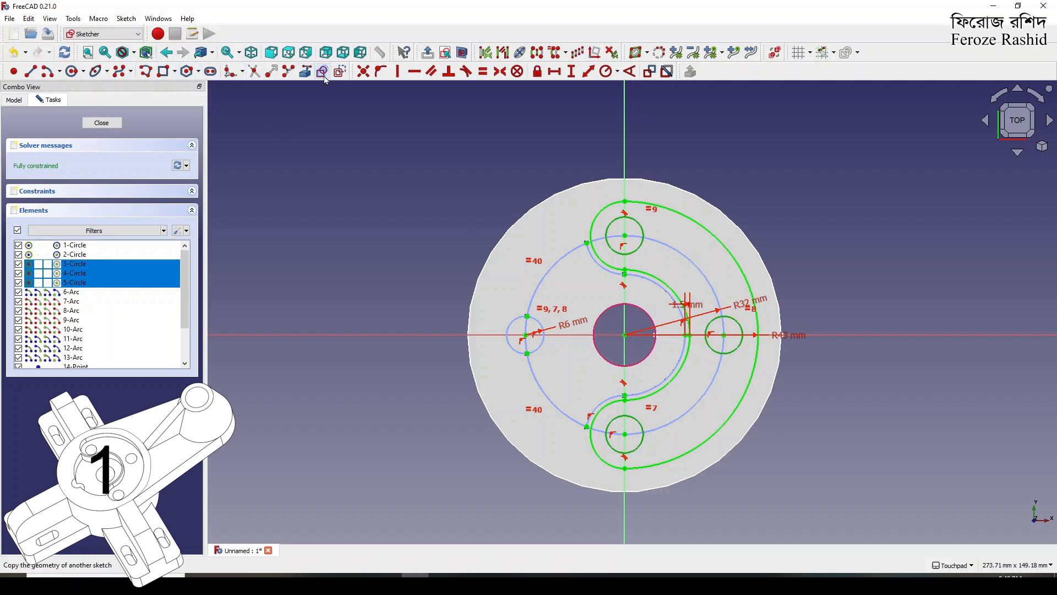
{"action": "left_click", "coordinate": [339, 71]}
{"action": "left_click", "coordinate": [119, 125]}
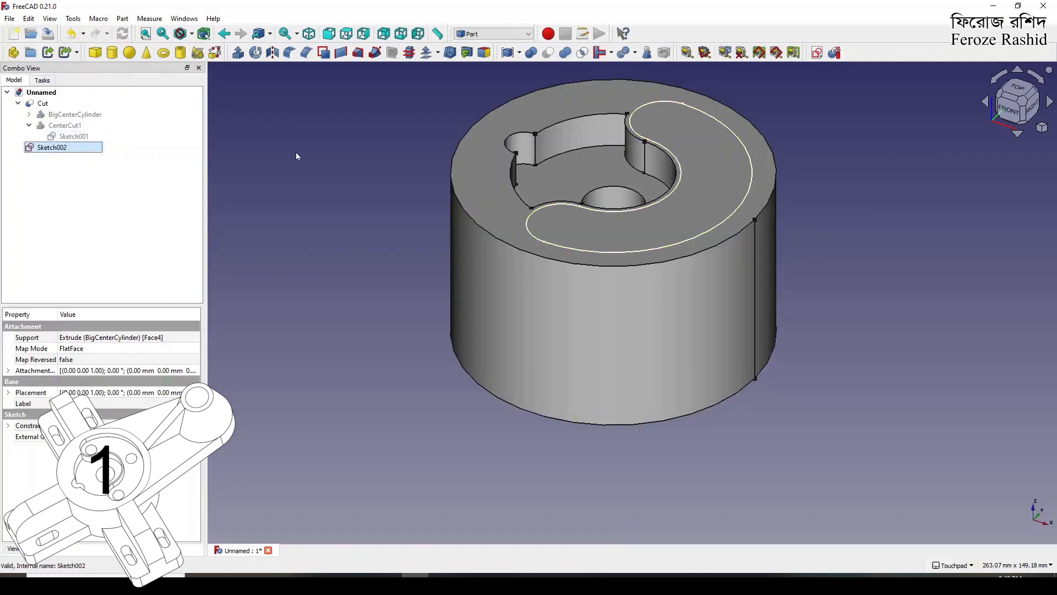
Step: Extrude the crescent profile 8 mm in the reversed direction, down into the cylinder, as a solid
{"action": "left_click", "coordinate": [238, 53]}
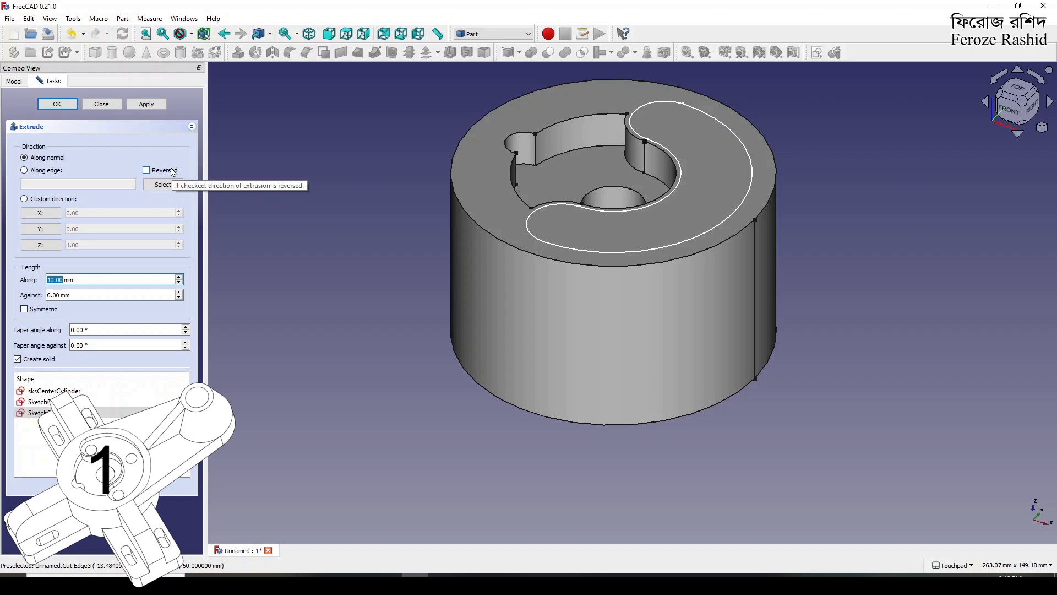
{"action": "type", "text": "8"}
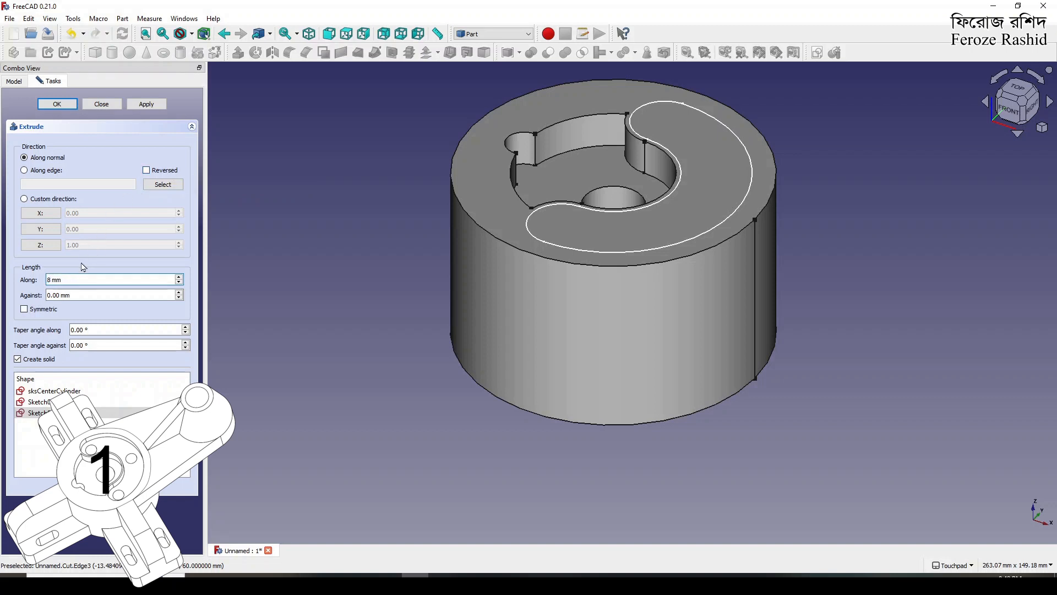
{"action": "left_click", "coordinate": [144, 105]}
{"action": "left_click", "coordinate": [101, 104]}
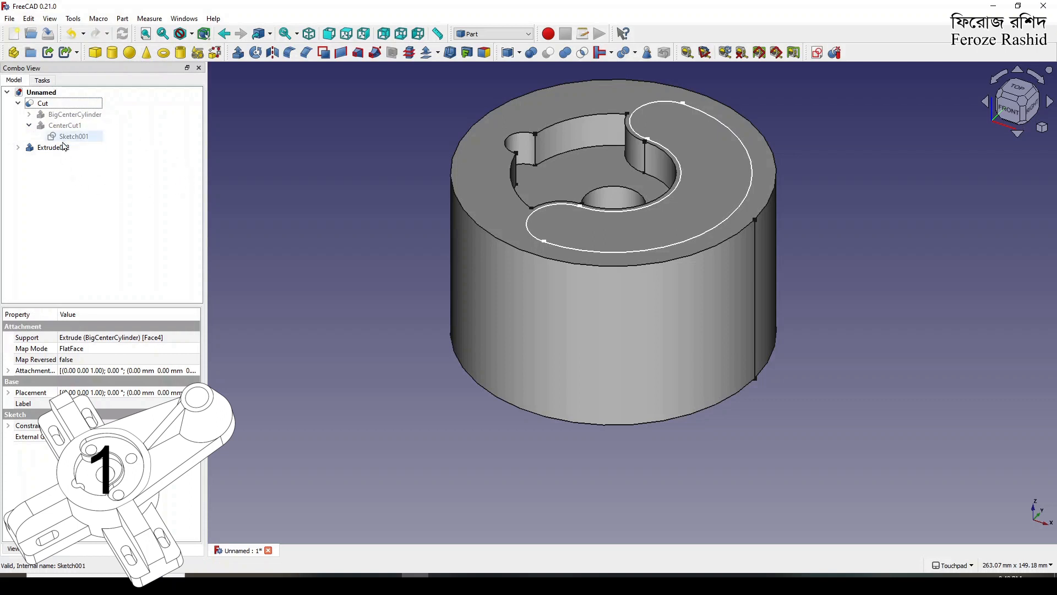
Step: Cut the crescent extrusion Extrude002 out of the existing Cut body
{"action": "left_click", "coordinate": [43, 104]}
{"action": "left_click", "coordinate": [56, 149]}
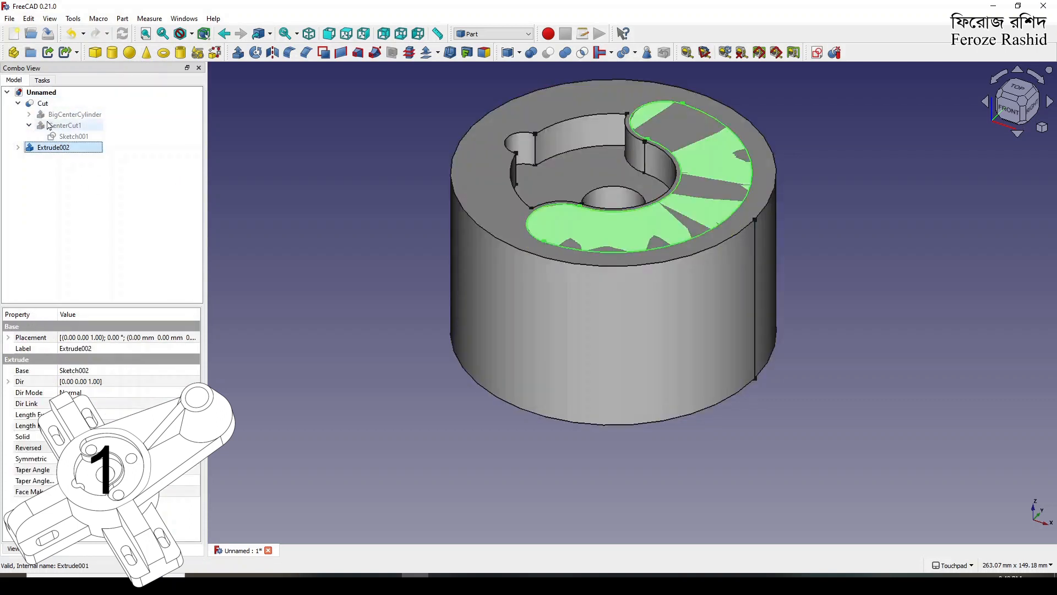
{"action": "left_click", "coordinate": [43, 103]}
{"action": "left_click", "coordinate": [55, 148], "text": "ctrl"}
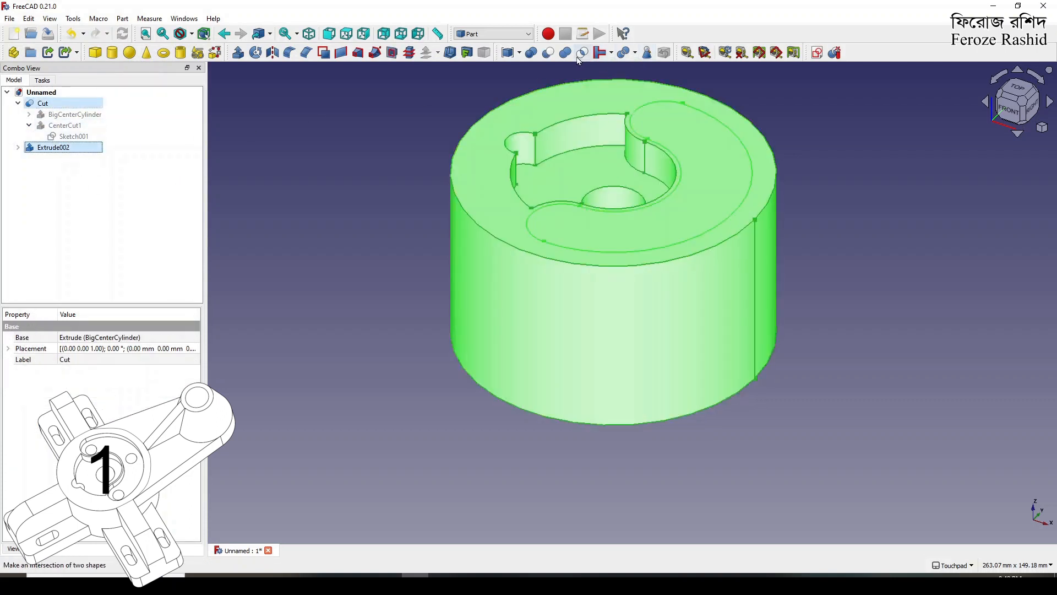
{"action": "left_click", "coordinate": [549, 52]}
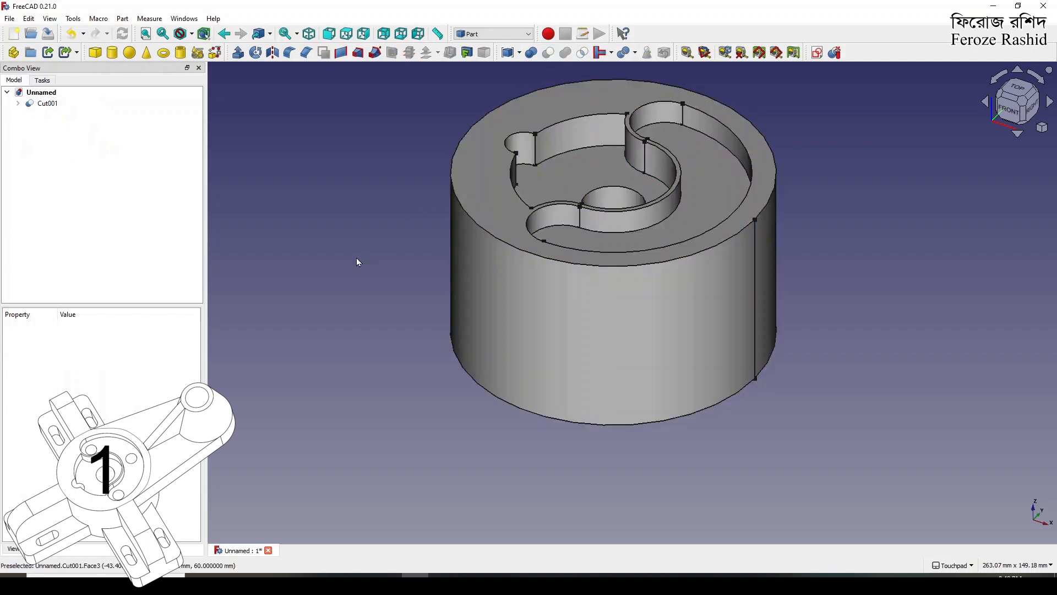
Step: Expand the new cut in the model tree and make three duplicates of the profile sketch
{"action": "left_click", "coordinate": [17, 103]}
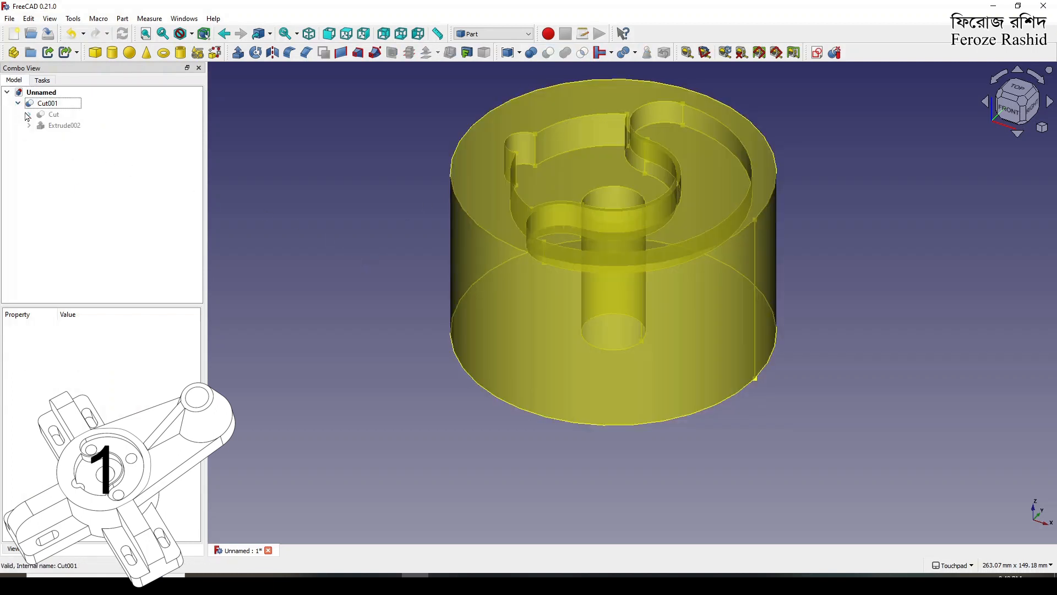
{"action": "left_click", "coordinate": [53, 136]}
{"action": "left_click", "coordinate": [75, 178]}
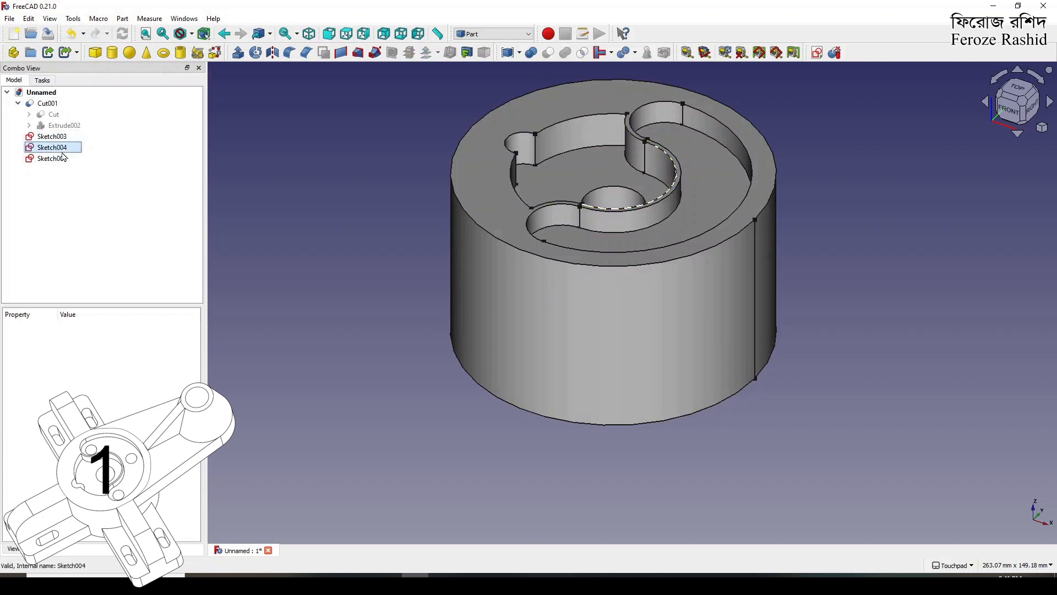
Step: Hide the duplicate sketches Sketch004 and Sketch005, and open Sketch003 for editing
{"action": "left_click", "coordinate": [63, 160]}
{"action": "left_click", "coordinate": [63, 137]}
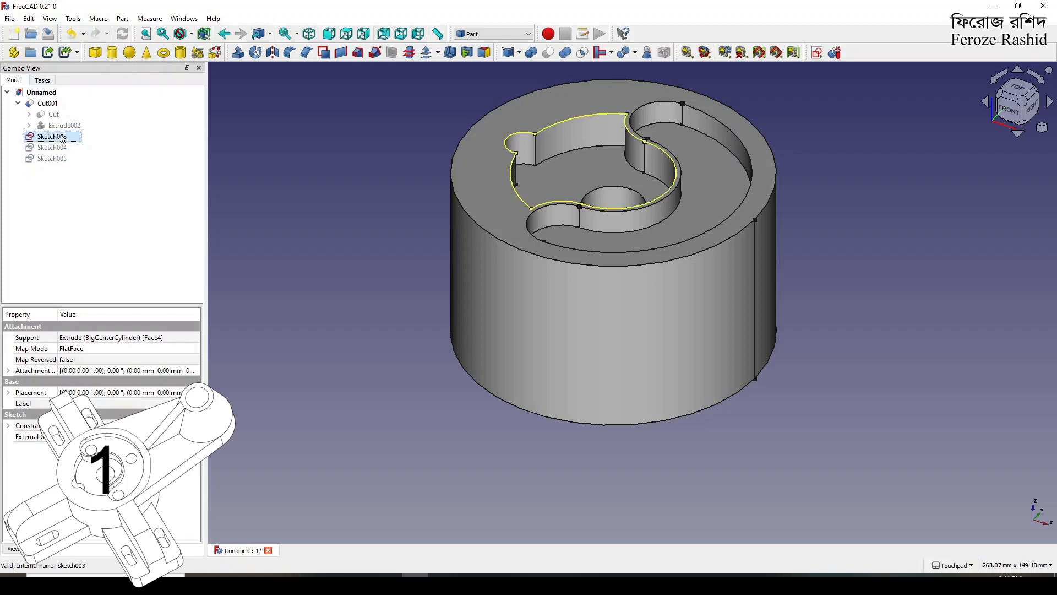
{"action": "double_click", "coordinate": [63, 138]}
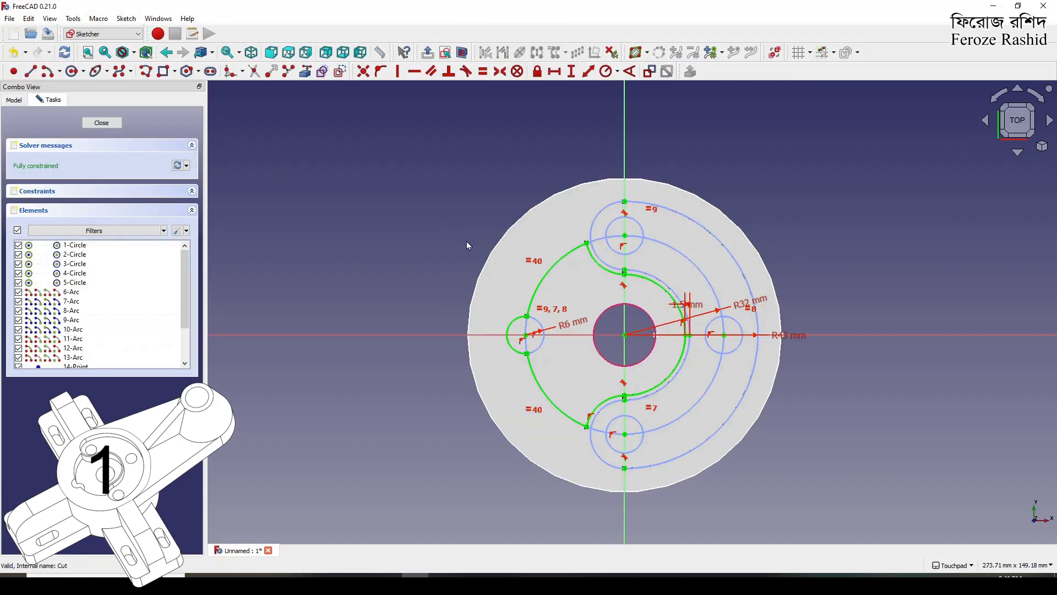
Step: Convert all the arcs of the inner pocket profile in Sketch003 to construction geometry
{"action": "left_click", "coordinate": [570, 258]}
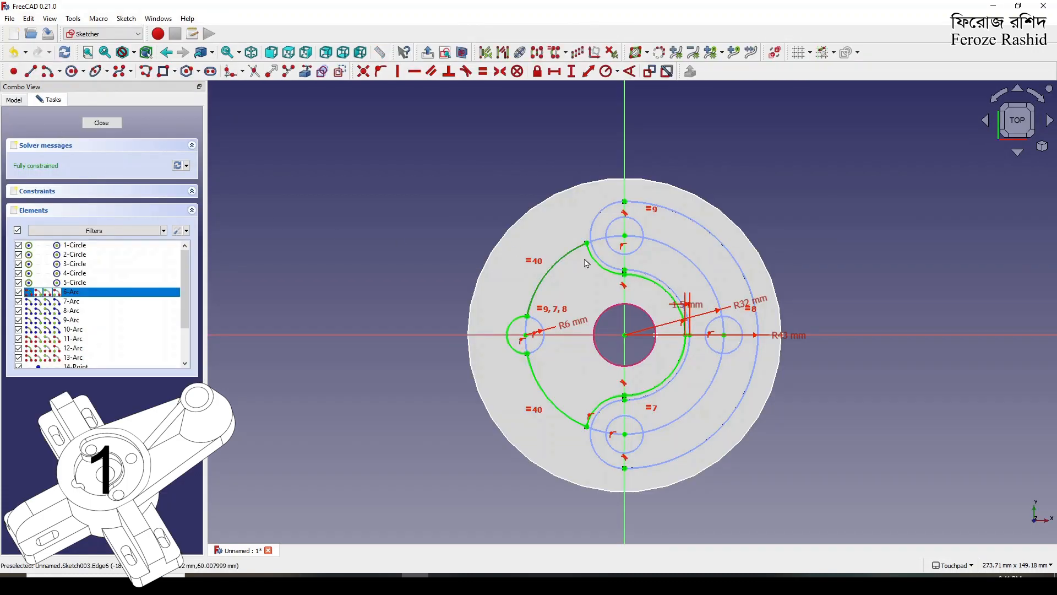
{"action": "left_click", "coordinate": [597, 266]}
{"action": "left_click", "coordinate": [643, 281]}
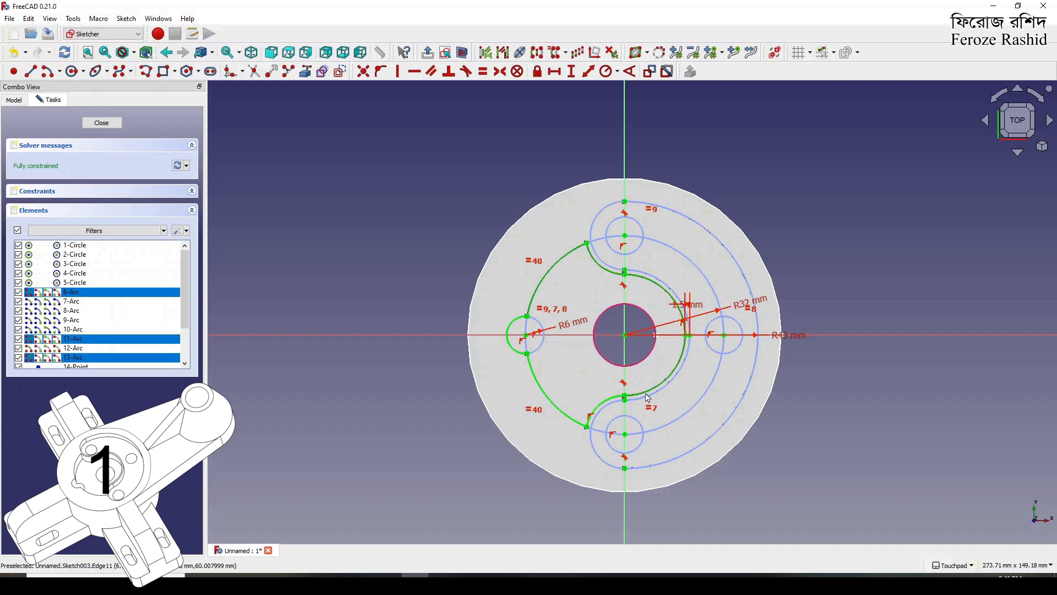
{"action": "left_click", "coordinate": [609, 401]}
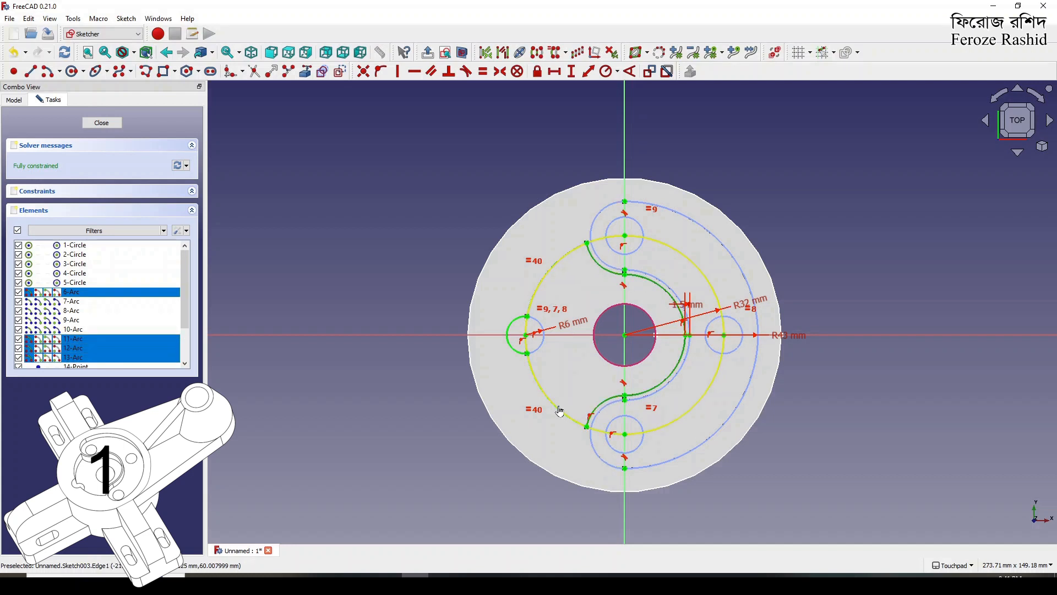
{"action": "left_click", "coordinate": [567, 386]}
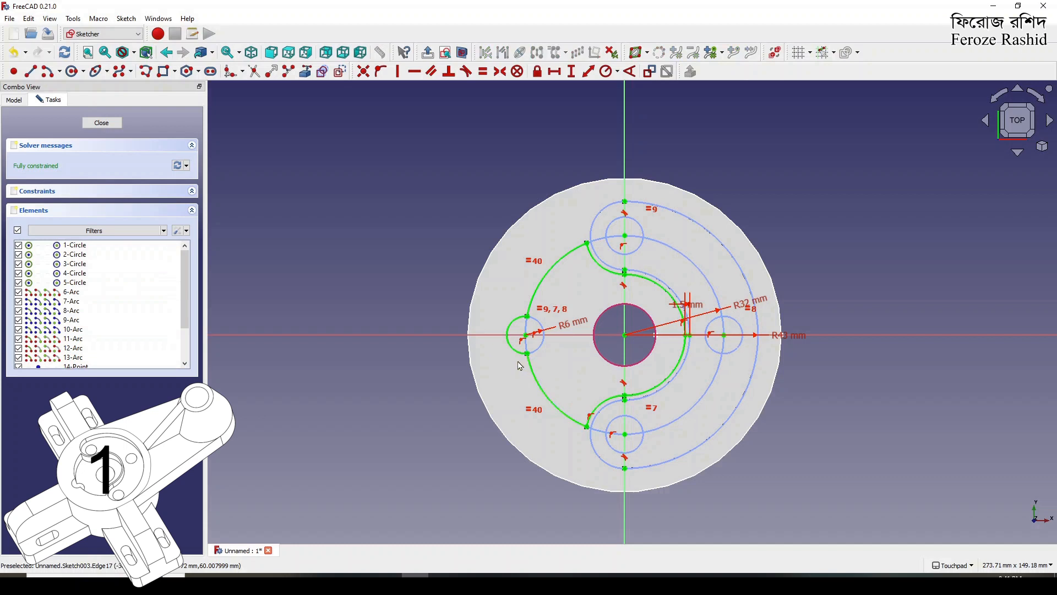
{"action": "left_click", "coordinate": [597, 405]}
{"action": "left_click", "coordinate": [644, 393]}
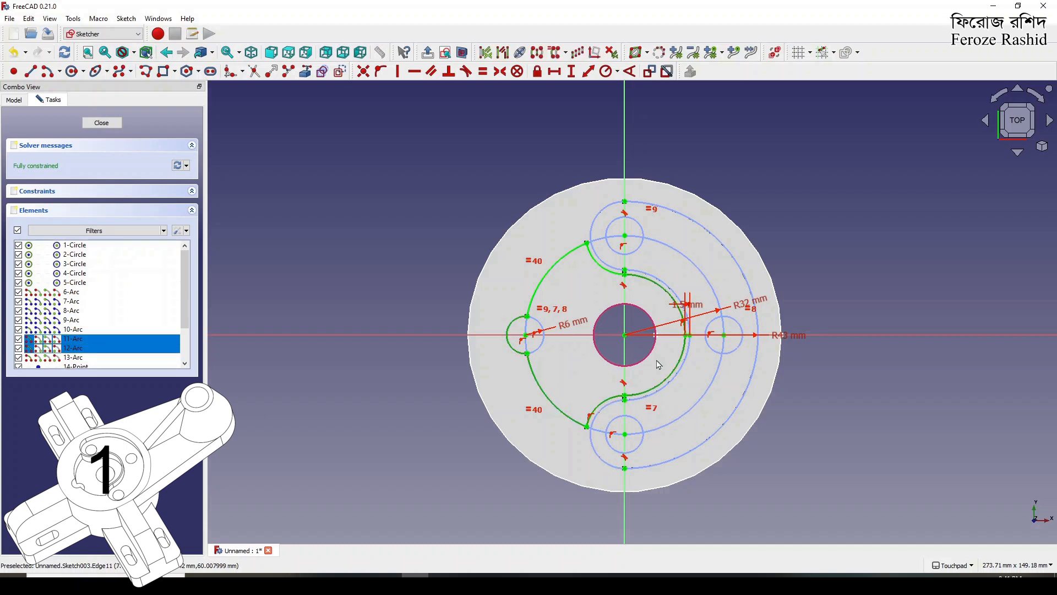
{"action": "left_click", "coordinate": [616, 278]}
{"action": "left_click", "coordinate": [548, 272]}
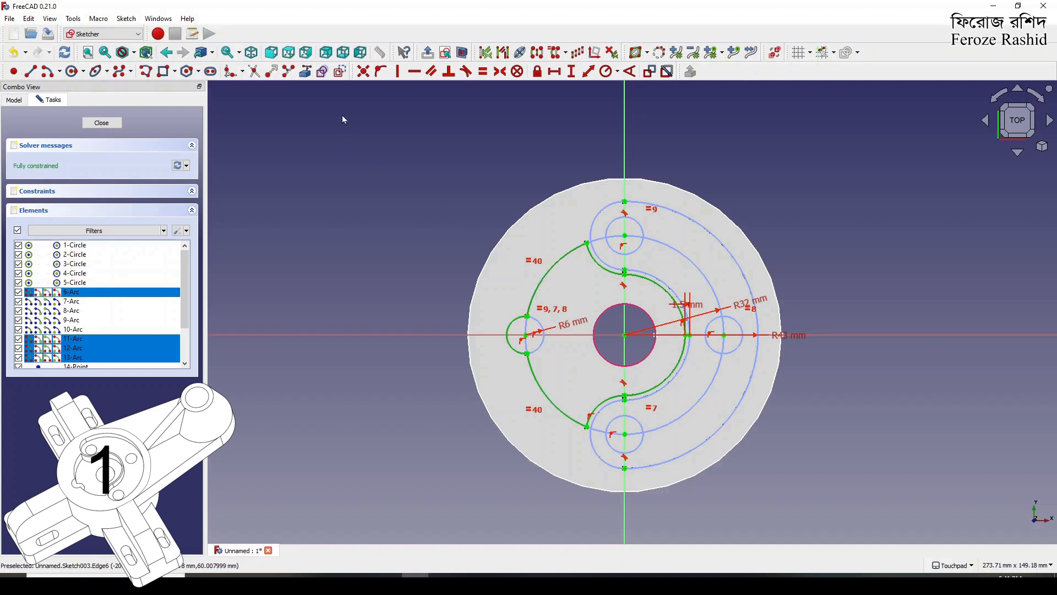
{"action": "left_click", "coordinate": [344, 182]}
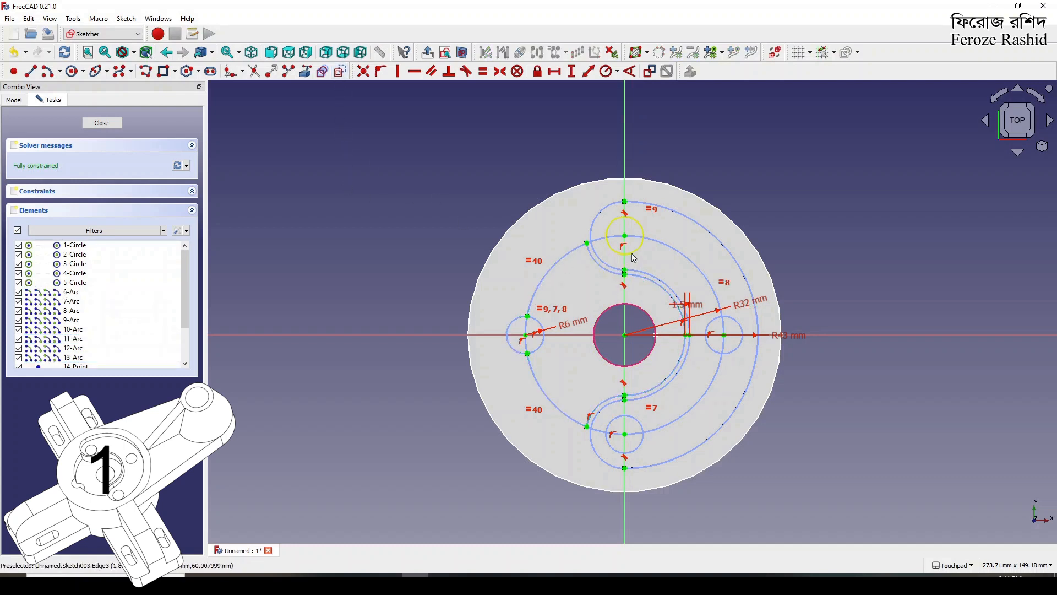
Step: Convert the three small circles inside the crescent to normal geometry and close the sketch
{"action": "left_click", "coordinate": [611, 247]}
{"action": "left_click", "coordinate": [724, 354]}
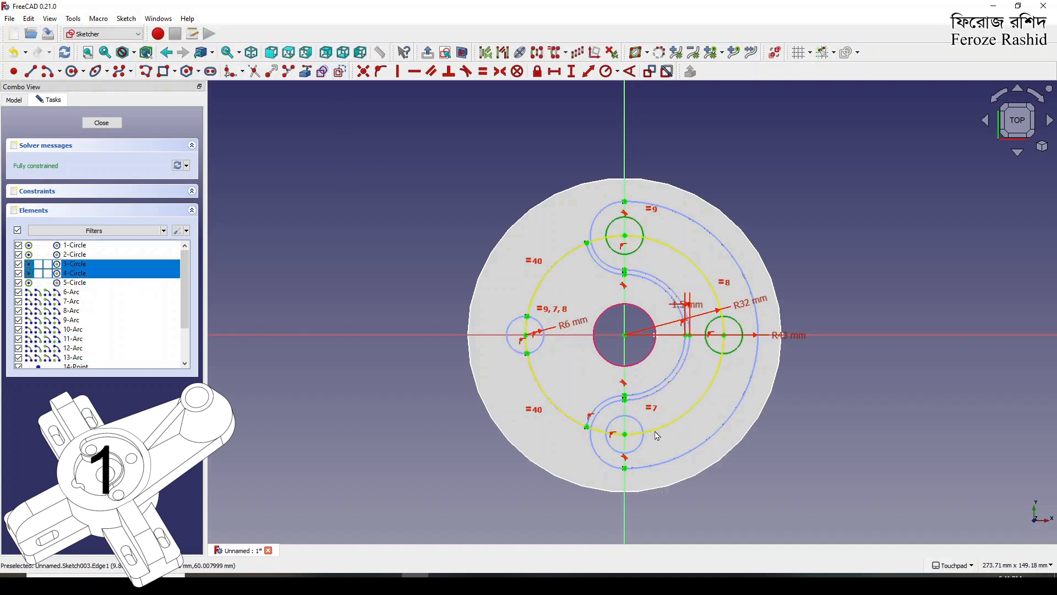
{"action": "left_click", "coordinate": [612, 423]}
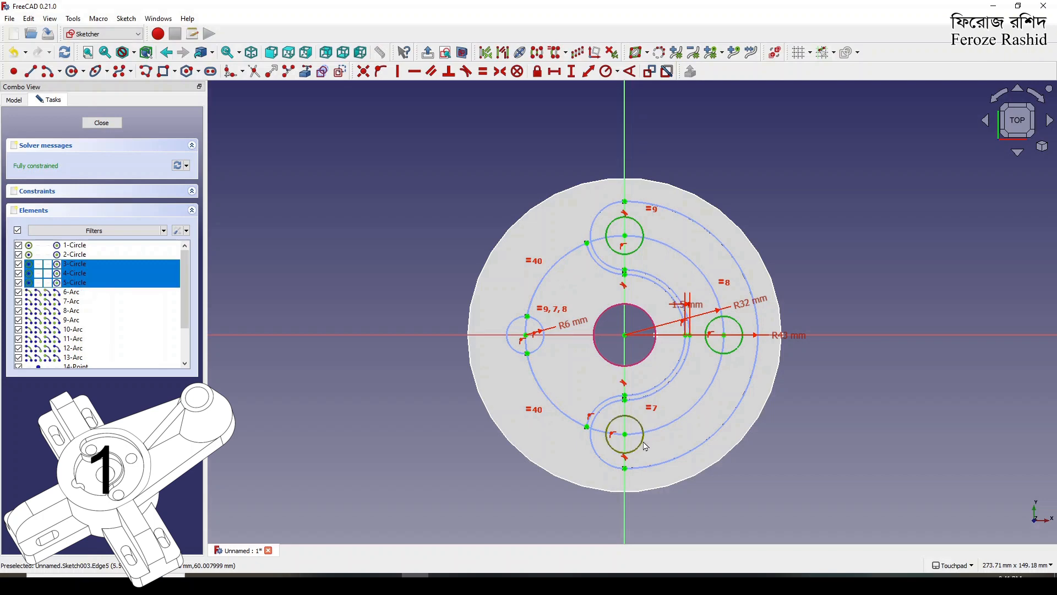
{"action": "left_click", "coordinate": [332, 87]}
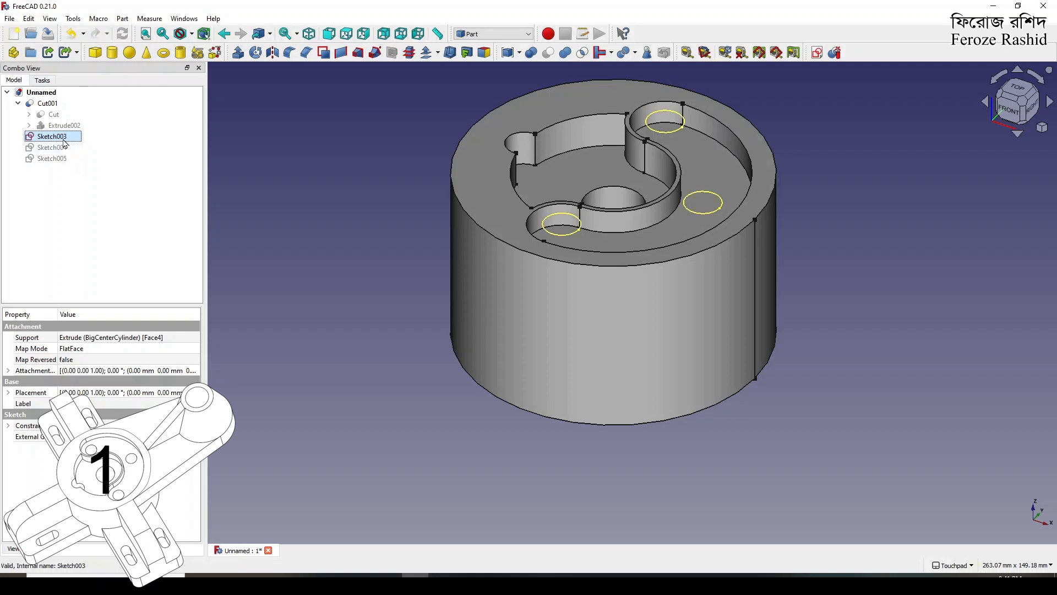
Step: Set the Z position of Sketch003's attachment offset to -8 mm
{"action": "left_click", "coordinate": [8, 370]}
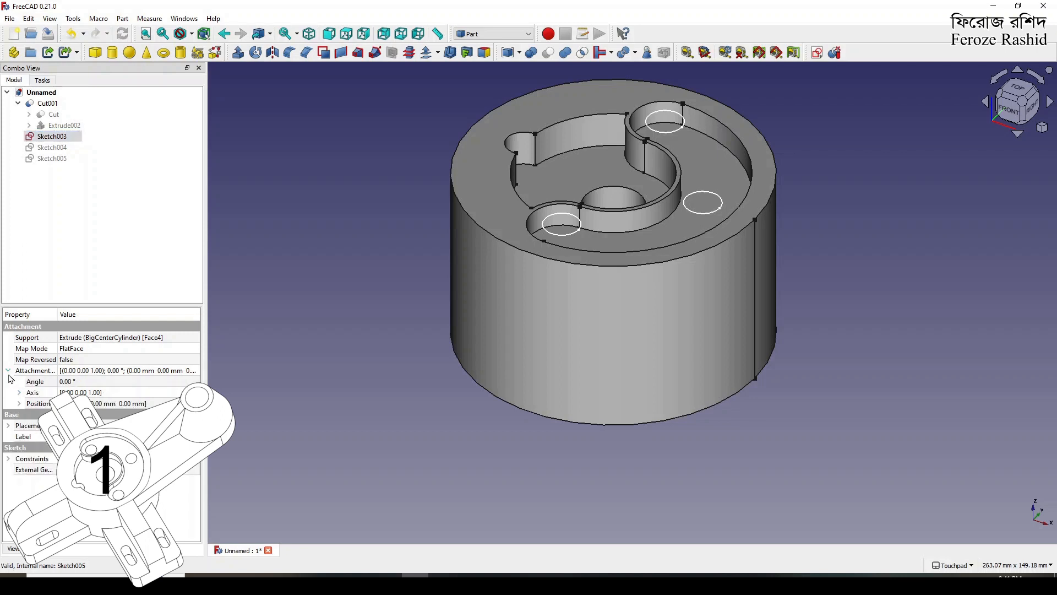
{"action": "left_click", "coordinate": [20, 404]}
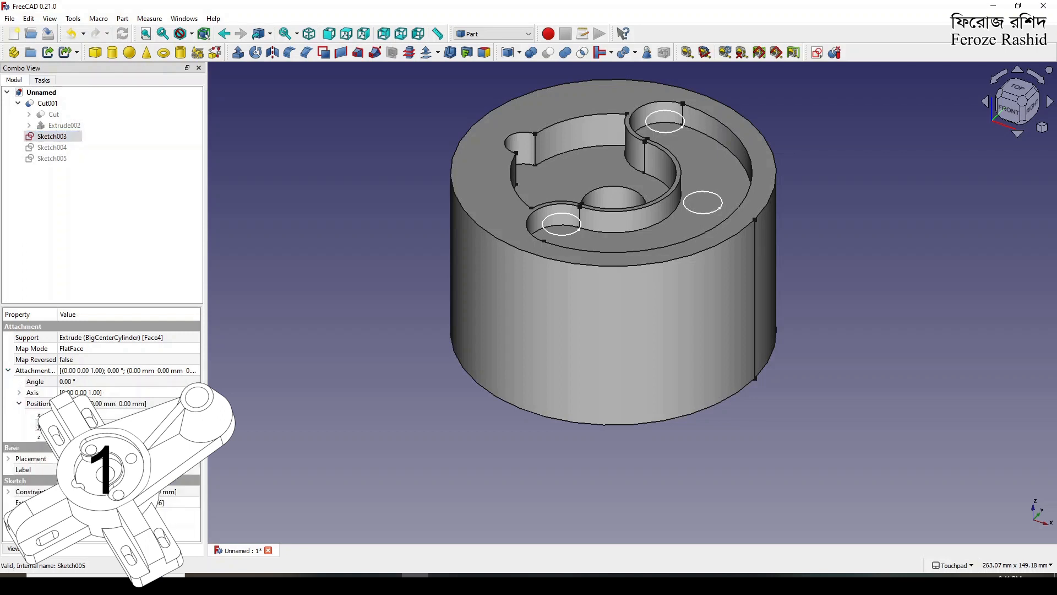
{"action": "key", "text": "Return"}
{"action": "left_click", "coordinate": [492, 358]}
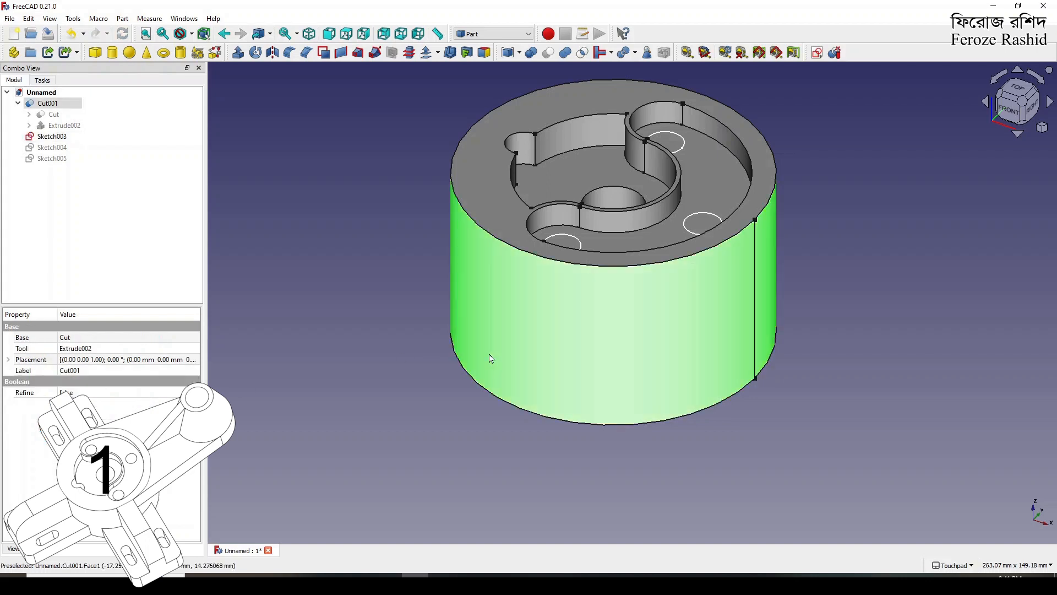
{"action": "left_click", "coordinate": [369, 377]}
Step: Extrude the three circles of Sketch003 25 mm along the normal in the reversed direction, as a solid
{"action": "left_click", "coordinate": [58, 137]}
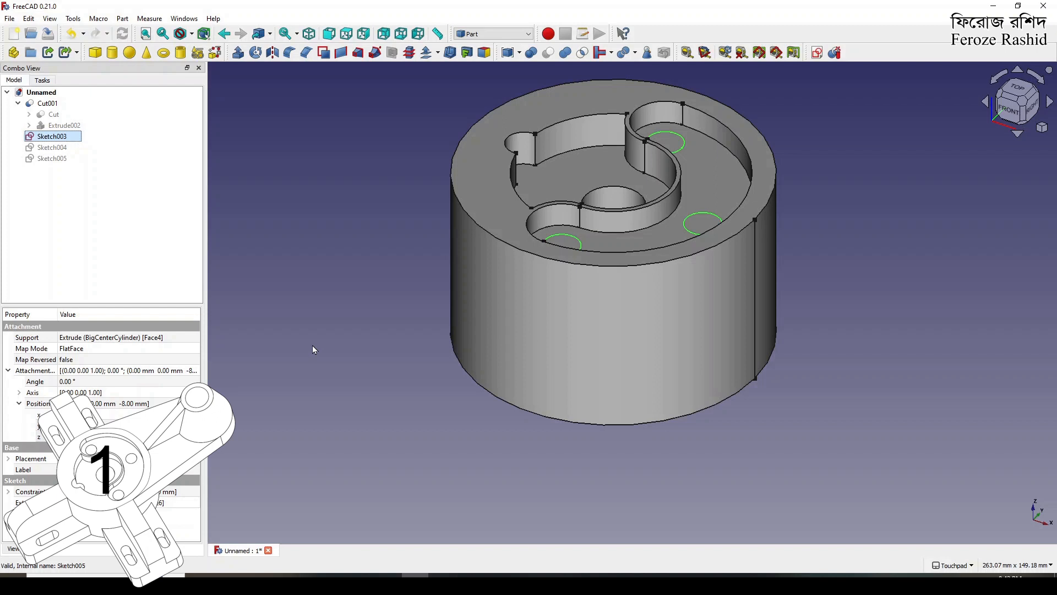
{"action": "left_click", "coordinate": [238, 52]}
{"action": "type", "text": "25"}
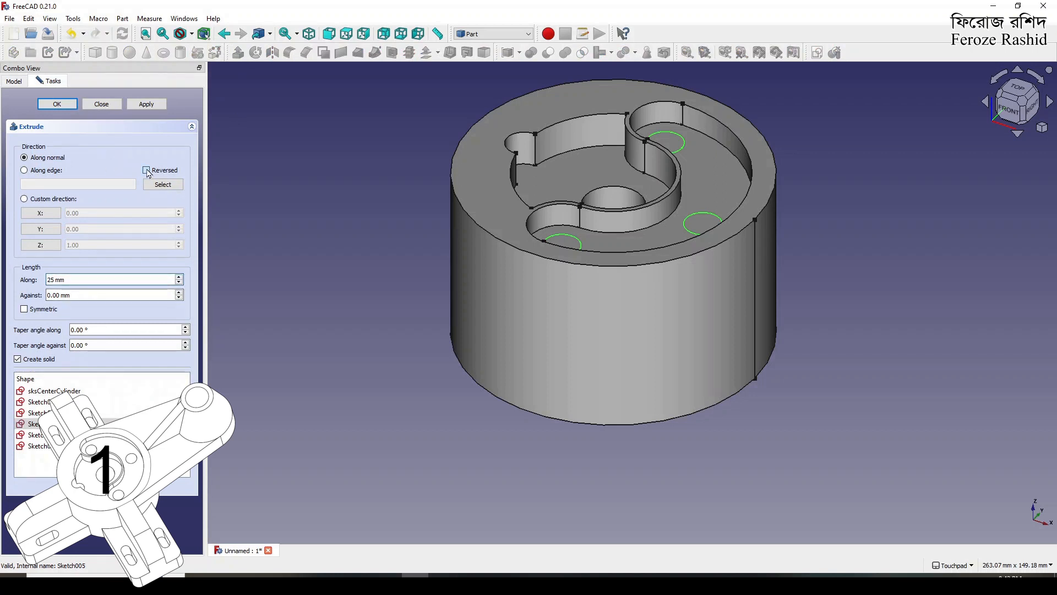
{"action": "left_click", "coordinate": [145, 103]}
{"action": "left_click", "coordinate": [101, 103]}
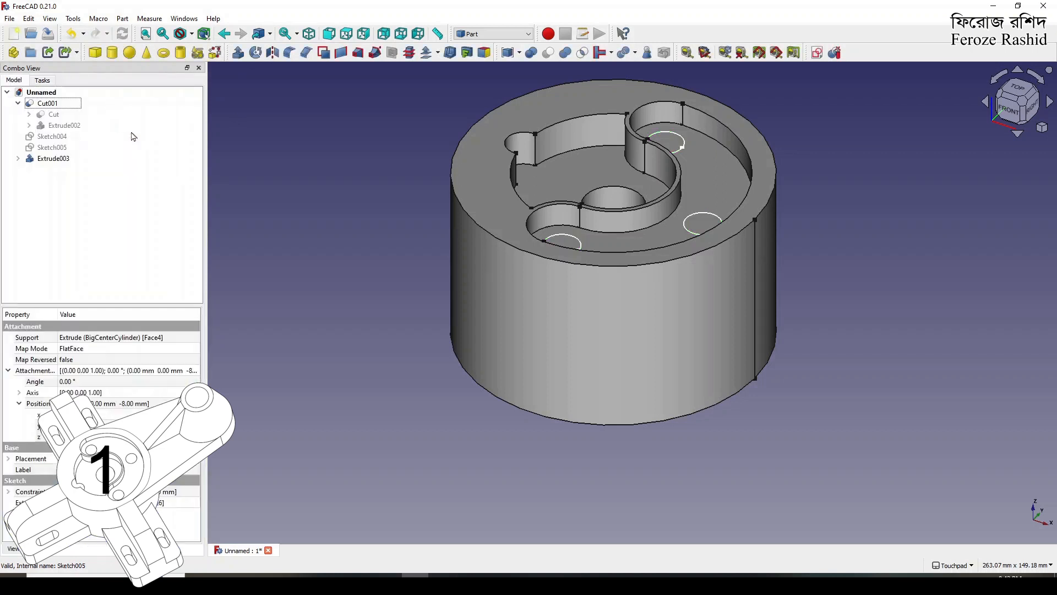
Step: Cut the three-circle extrusion Extrude003 out of the Cut001 body
{"action": "left_click", "coordinate": [52, 158]}
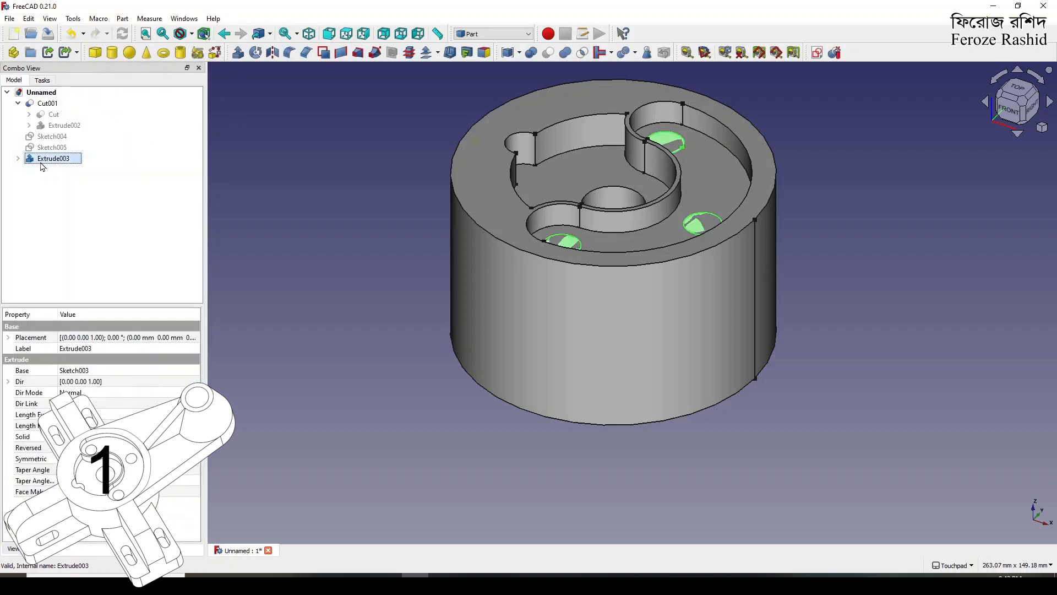
{"action": "left_click", "coordinate": [55, 105]}
{"action": "left_click", "coordinate": [58, 150], "text": "ctrl"}
{"action": "left_click", "coordinate": [64, 146], "text": "ctrl"}
{"action": "left_click", "coordinate": [48, 103]}
{"action": "left_click", "coordinate": [53, 158], "text": "ctrl"}
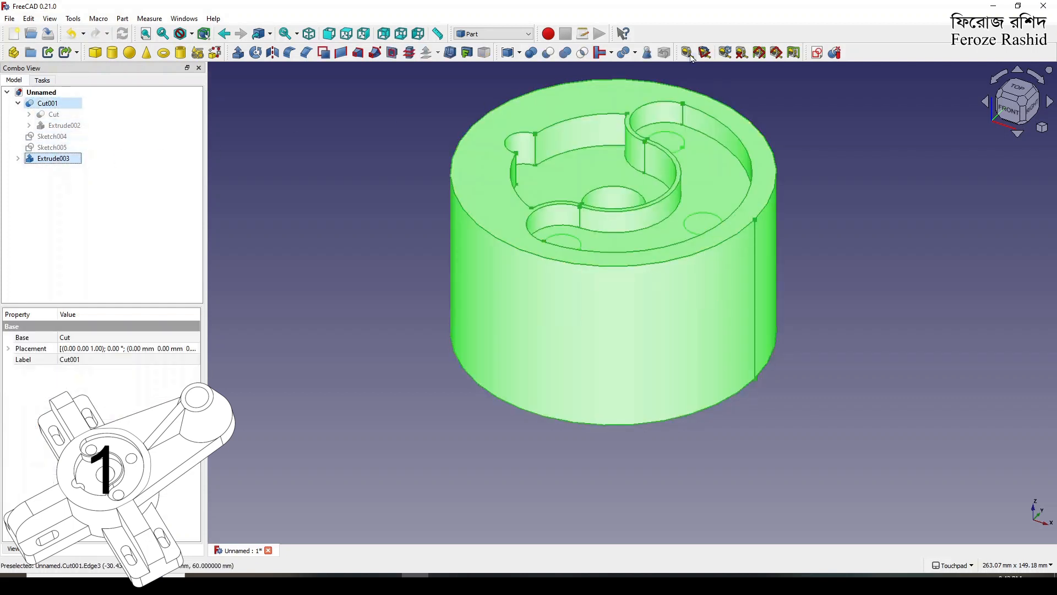
{"action": "left_click", "coordinate": [549, 53]}
{"action": "left_click", "coordinate": [358, 302]}
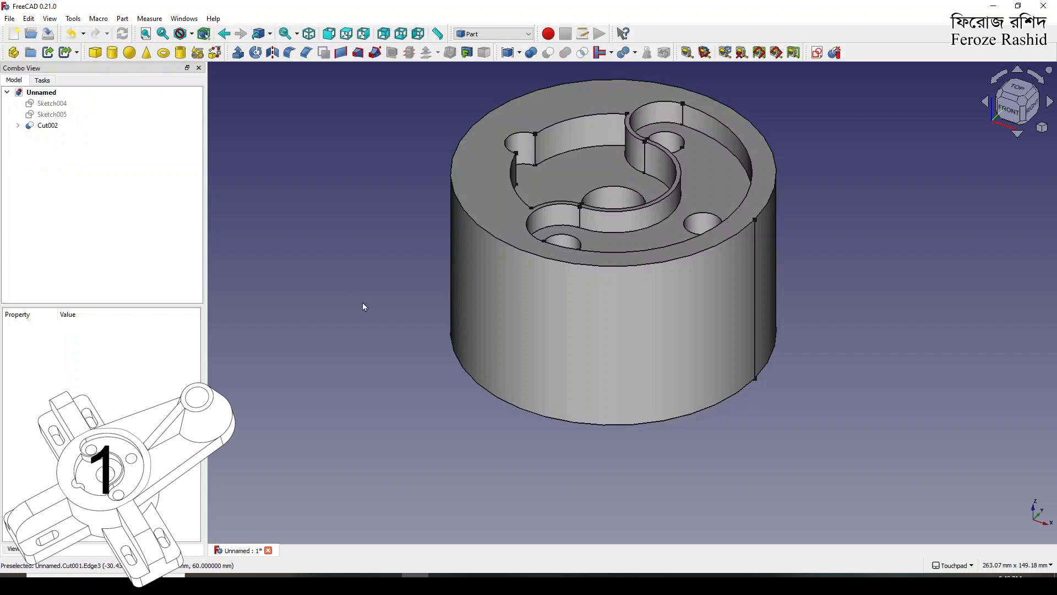
Step: Reopen Sketch003 under Cut002's Extrude003, convert the small circle opposite the crescent to normal geometry, and close the sketch
{"action": "left_click_drag", "start_coordinate": [540, 343], "coordinate": [590, 299], "text": "alt"}
{"action": "left_click", "coordinate": [18, 126]}
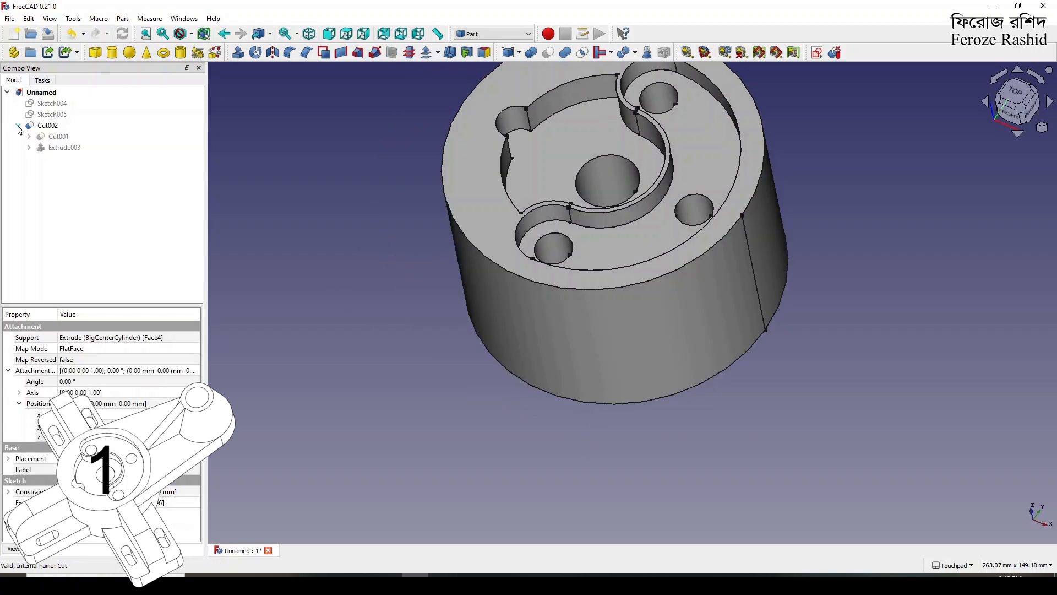
{"action": "left_click", "coordinate": [56, 137]}
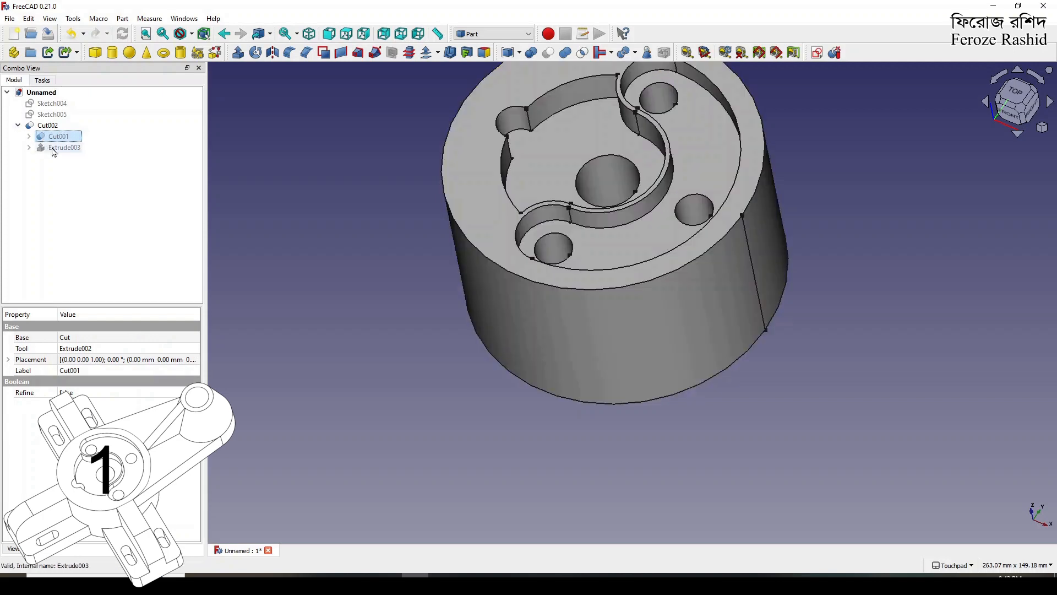
{"action": "left_click", "coordinate": [54, 150]}
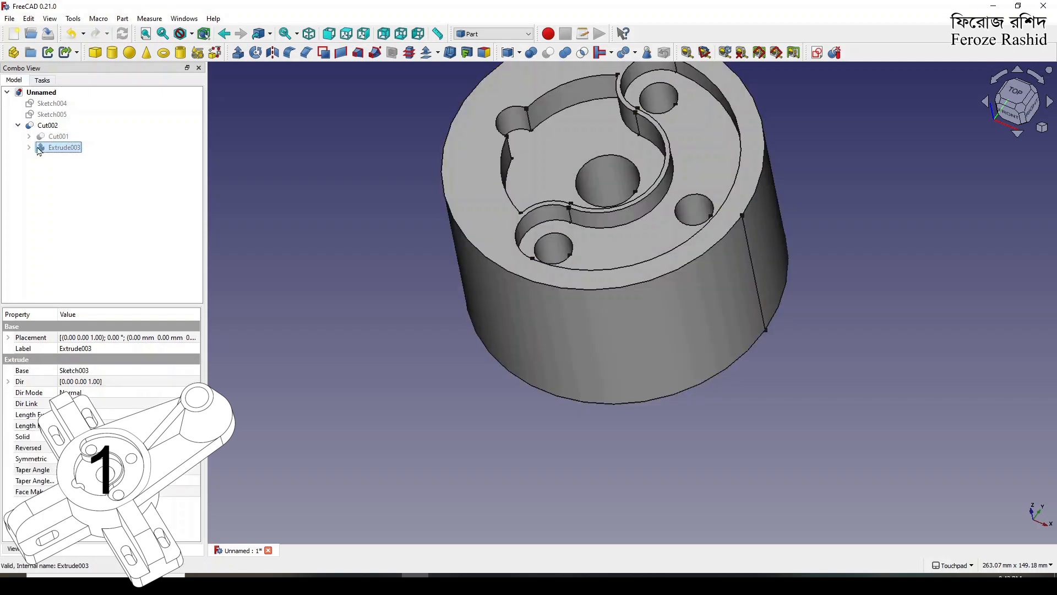
{"action": "left_click", "coordinate": [30, 148]}
{"action": "double_click", "coordinate": [64, 159]}
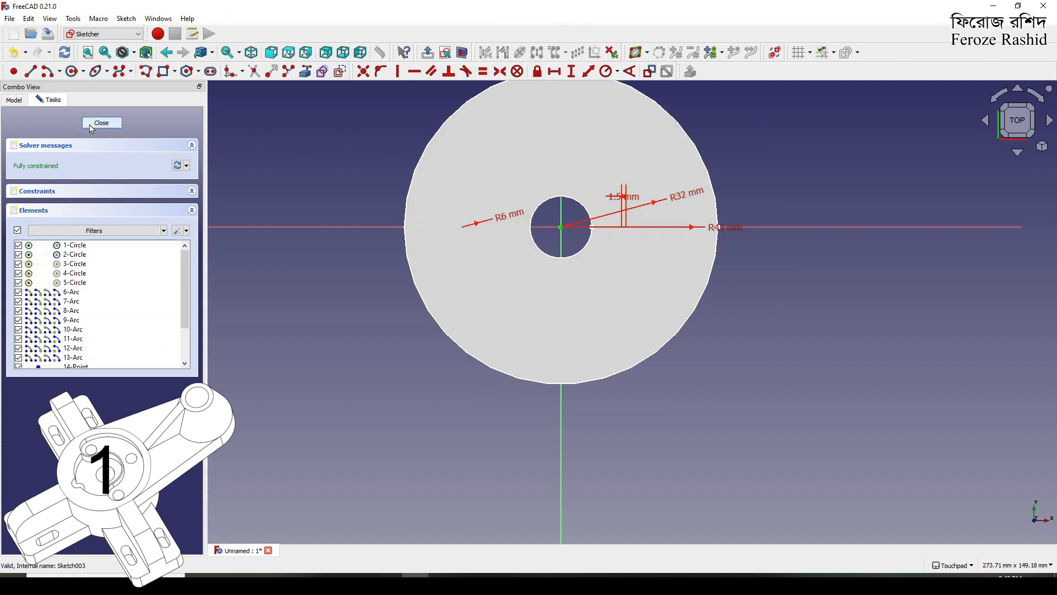
{"action": "left_click", "coordinate": [463, 53]}
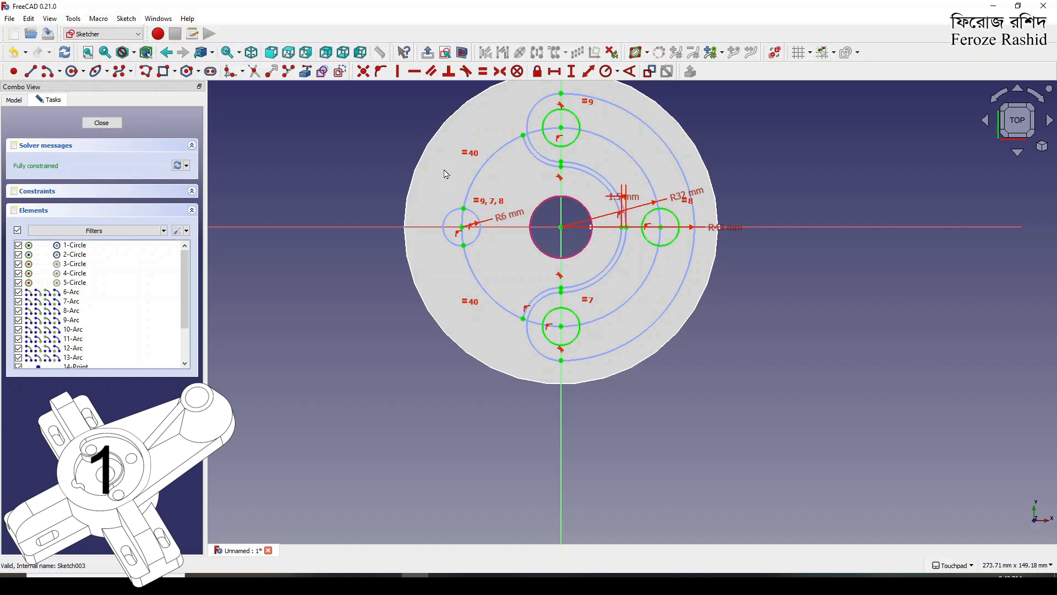
{"action": "left_click", "coordinate": [479, 235]}
{"action": "left_click", "coordinate": [337, 76]}
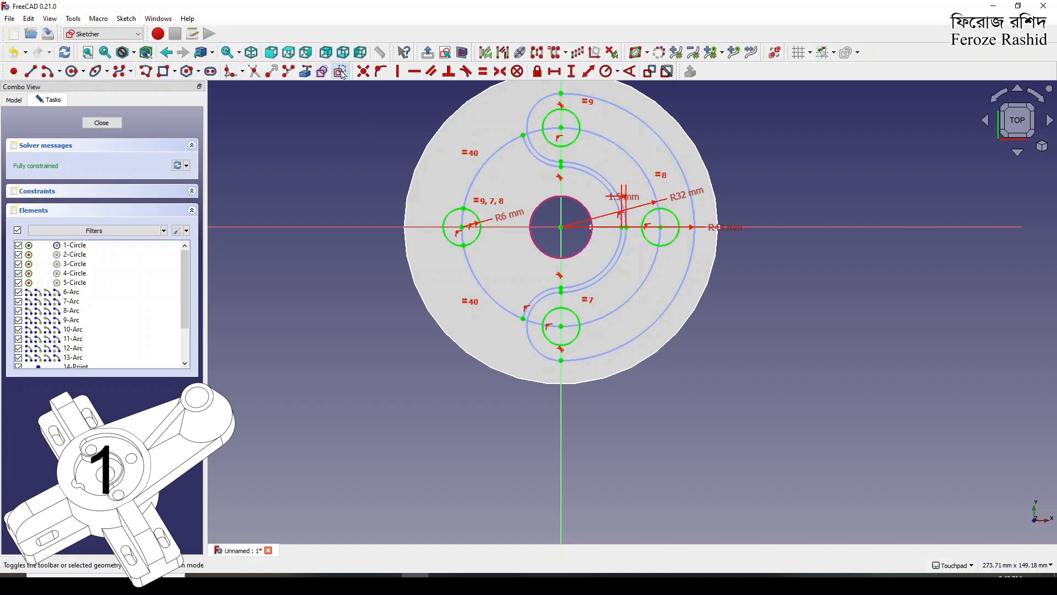
{"action": "left_click", "coordinate": [102, 123]}
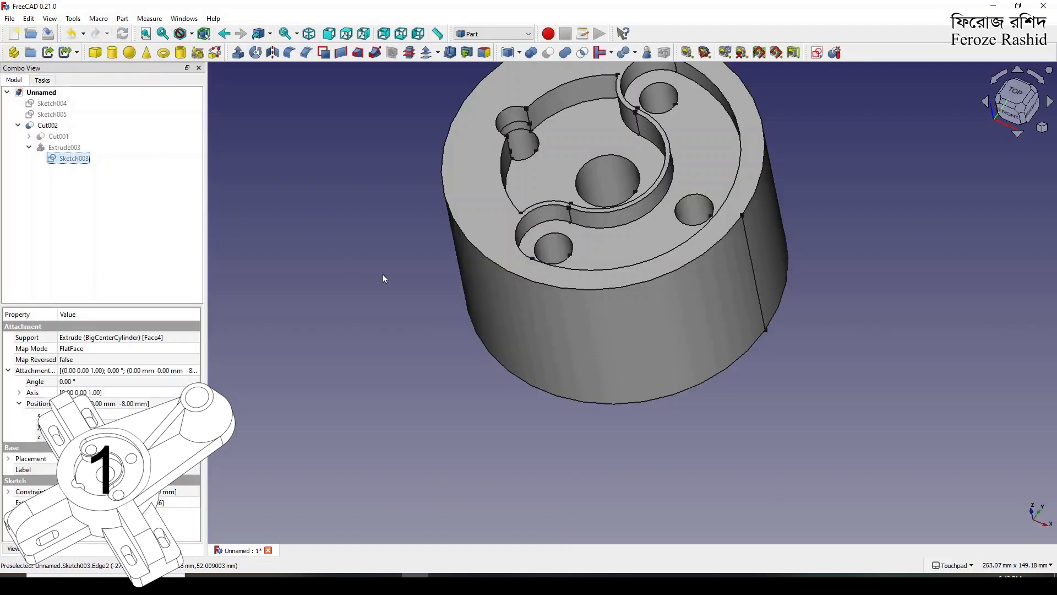
Step: Create a new sketch on the XY plane and link the cylinder's outer circular edge as external geometry
{"action": "middle_click_drag", "start_coordinate": [587, 253], "coordinate": [622, 209]}
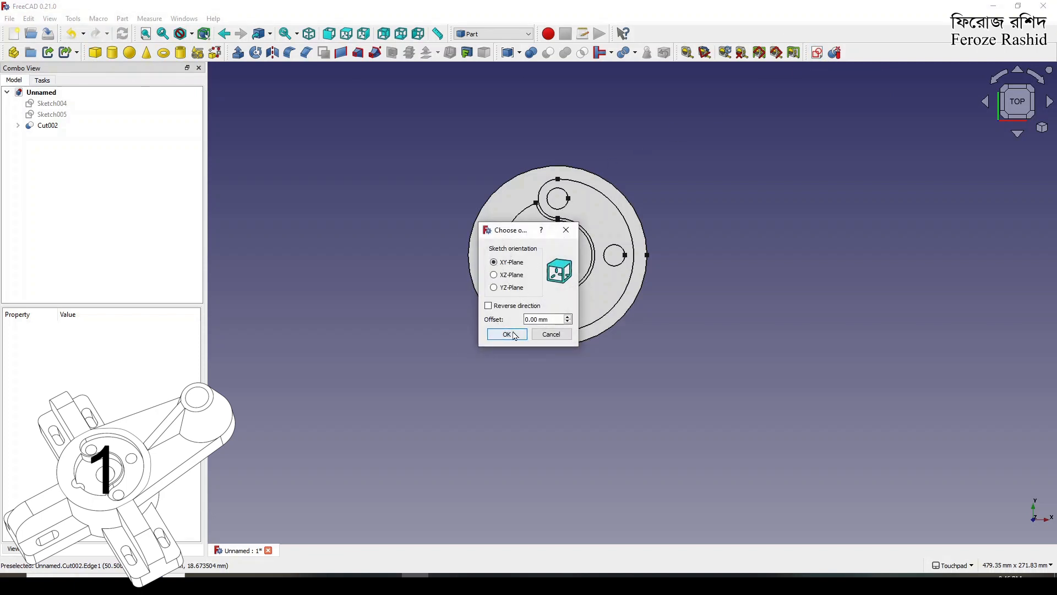
{"action": "left_click", "coordinate": [513, 333]}
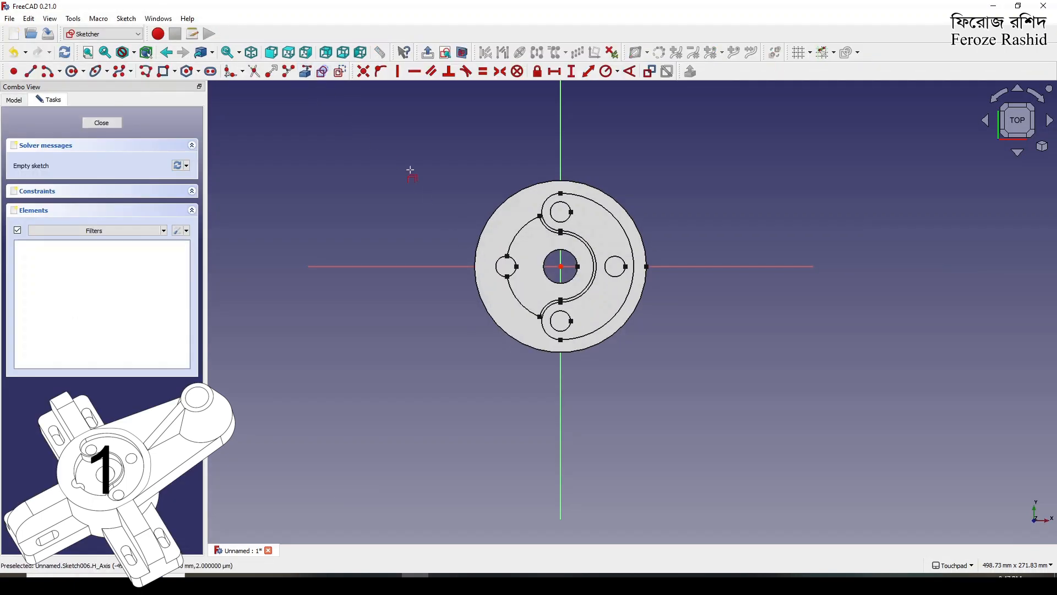
{"action": "left_click", "coordinate": [483, 235]}
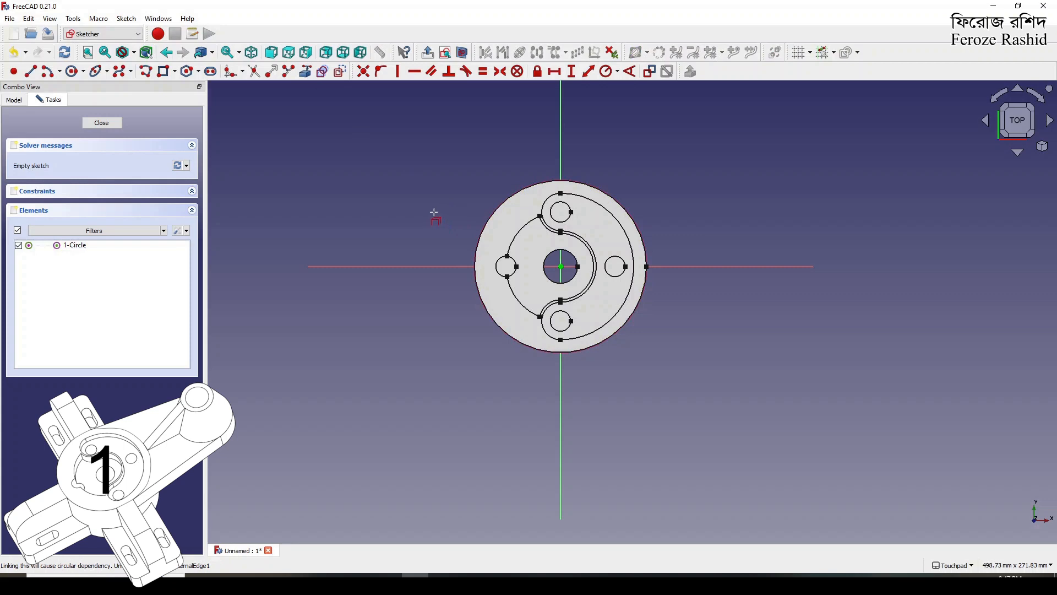
{"action": "right_click", "coordinate": [399, 202]}
Step: Hide the Cut002 body while the new sketch stays open
{"action": "left_click", "coordinate": [15, 100]}
{"action": "left_click", "coordinate": [47, 145]}
{"action": "key", "text": "space"}
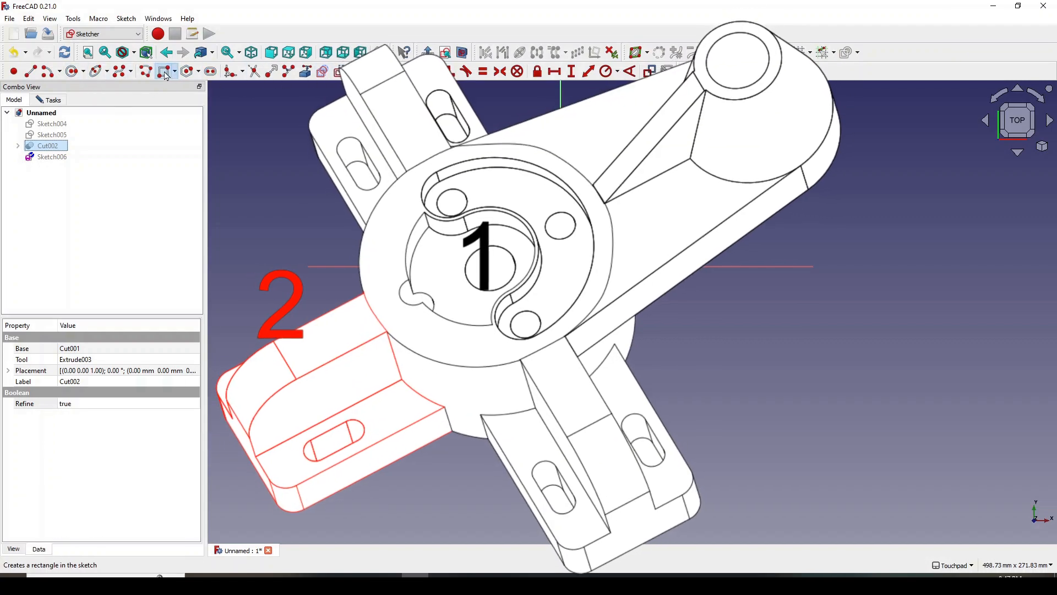
Step: Sketch a rectangle about 21 mm high across the external circle's negative-X edge and trim its parts inside the circle
{"action": "left_click", "coordinate": [165, 74]}
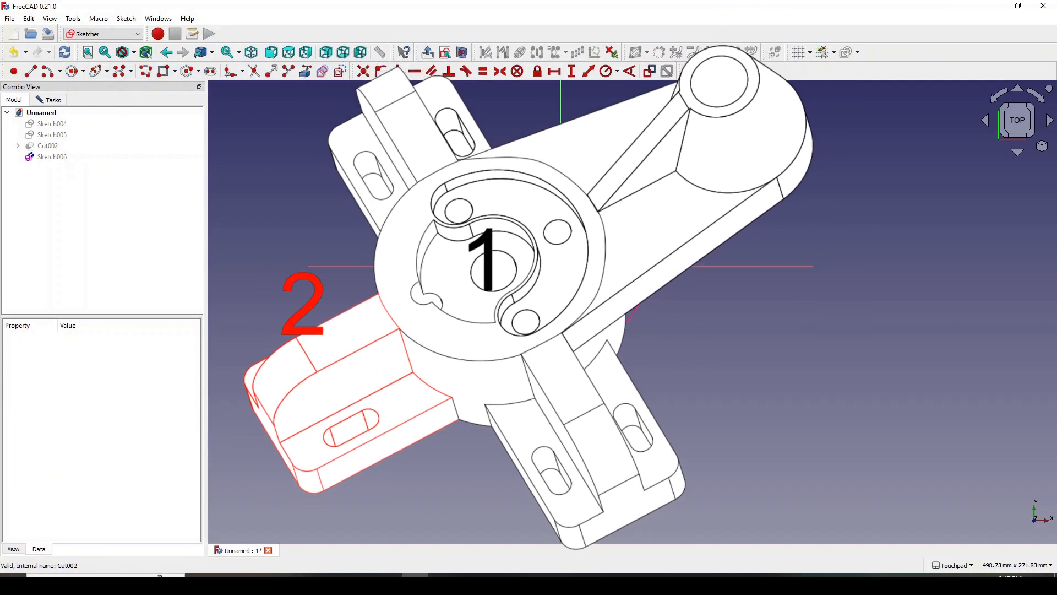
{"action": "left_click", "coordinate": [488, 283]}
{"action": "right_click", "coordinate": [473, 165]}
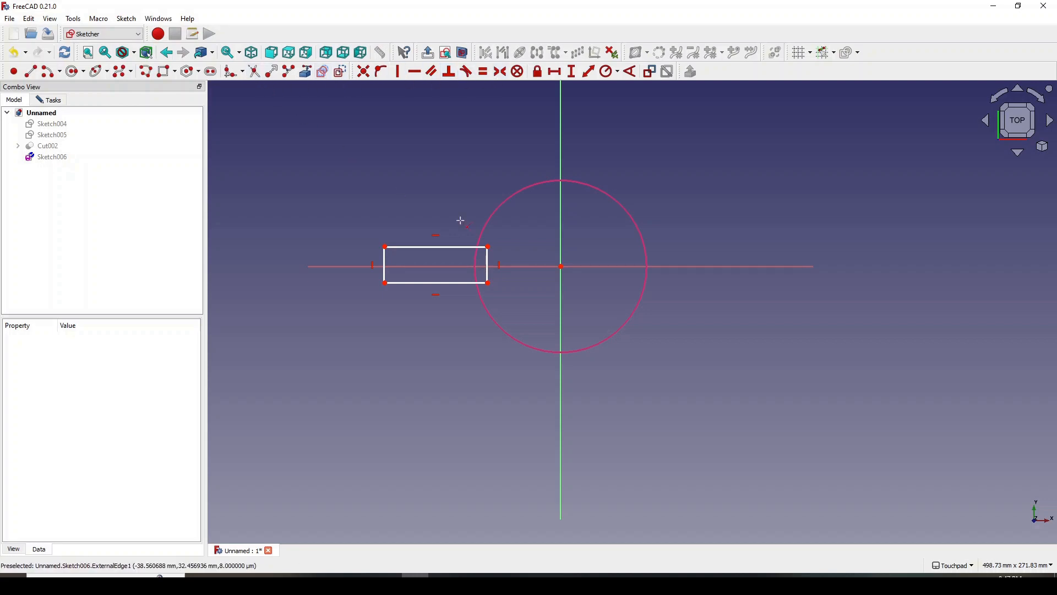
{"action": "left_click", "coordinate": [483, 247]}
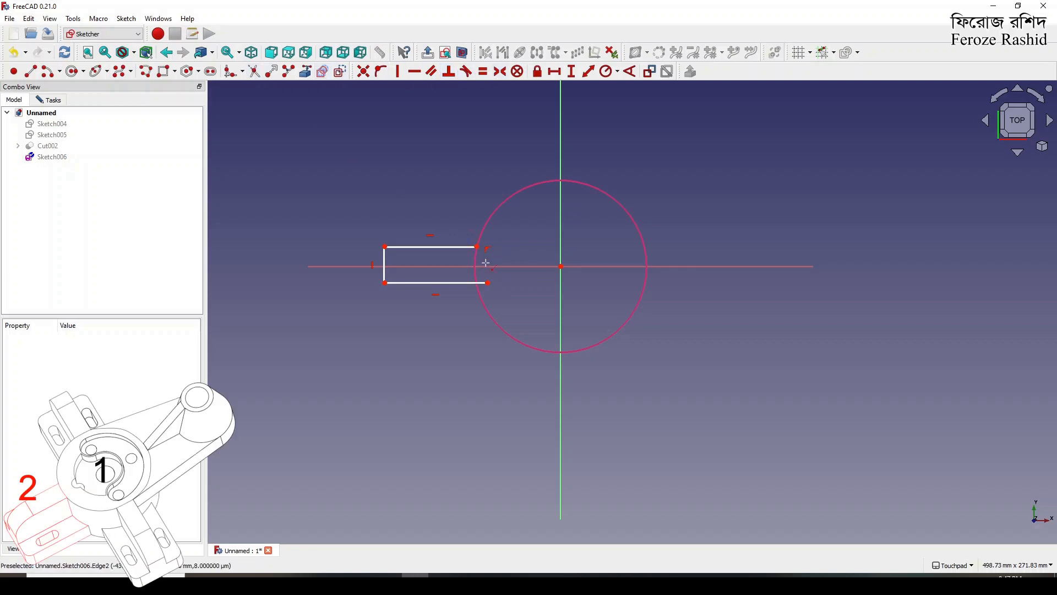
{"action": "left_click", "coordinate": [483, 283]}
Step: Close the trimmed profile with an arc centred on the origin, joining the two open line ends along the circle
{"action": "left_click", "coordinate": [55, 73]}
{"action": "left_click", "coordinate": [561, 267]}
{"action": "left_click", "coordinate": [487, 283]}
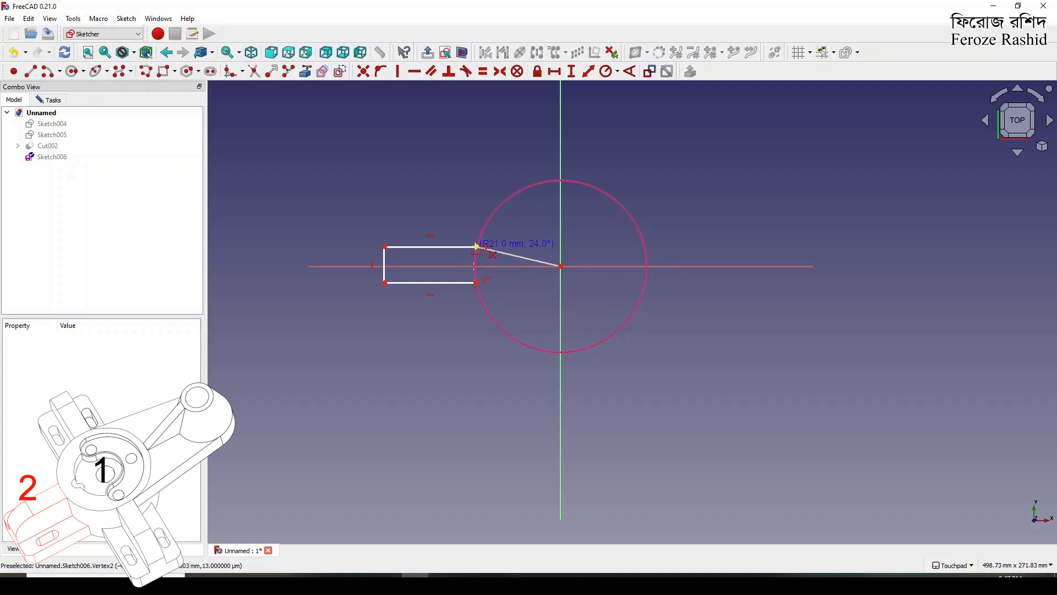
{"action": "left_click", "coordinate": [476, 246]}
{"action": "right_click", "coordinate": [488, 265]}
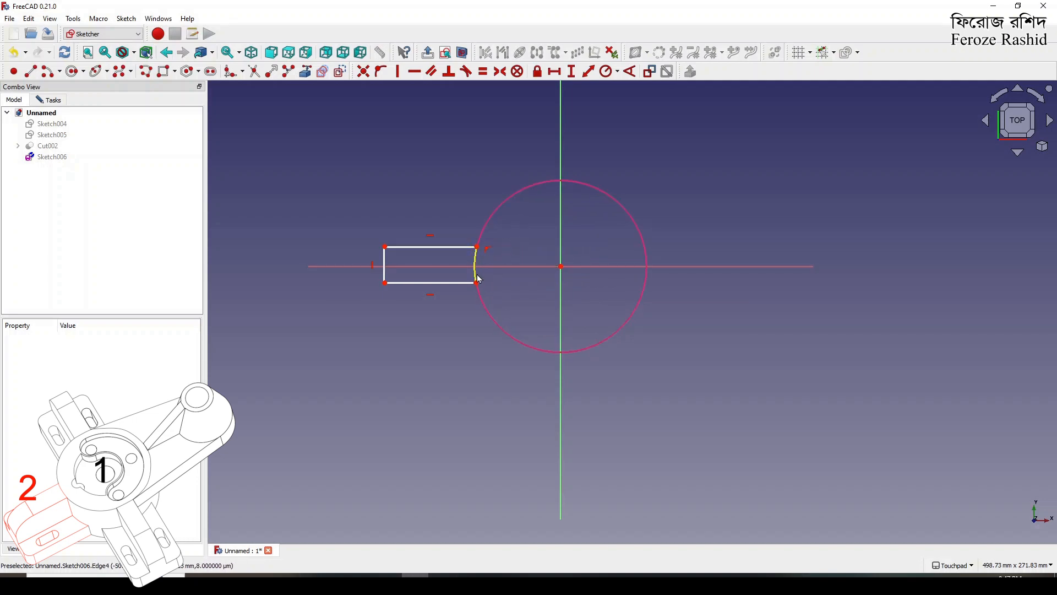
Step: Set the length of the profile's outer vertical edge to 60 mm
{"action": "left_click", "coordinate": [385, 266]}
{"action": "left_click", "coordinate": [576, 75]}
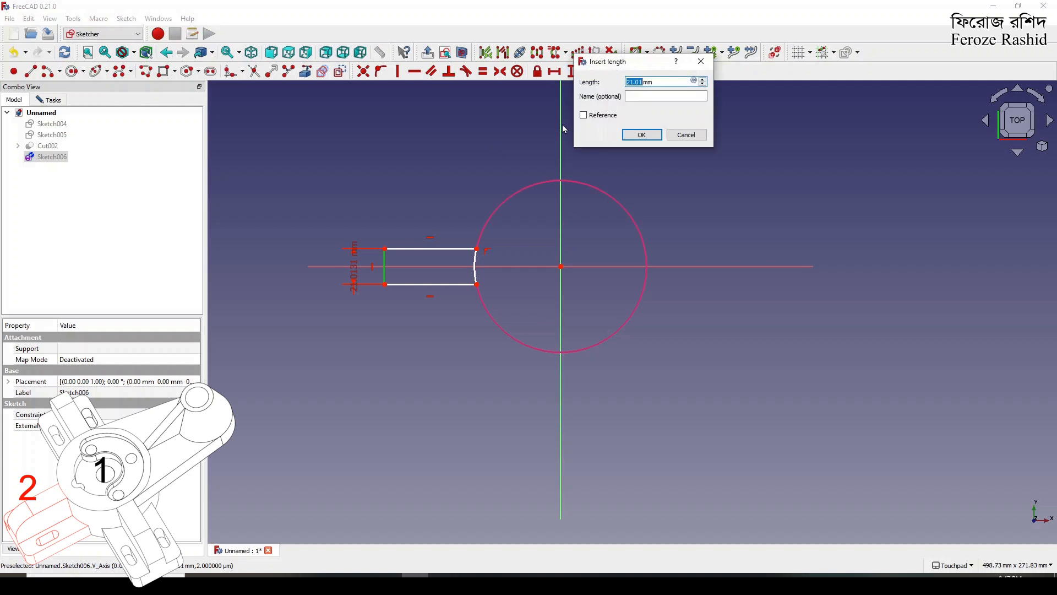
{"action": "type", "text": "60"}
{"action": "key", "text": "Return"}
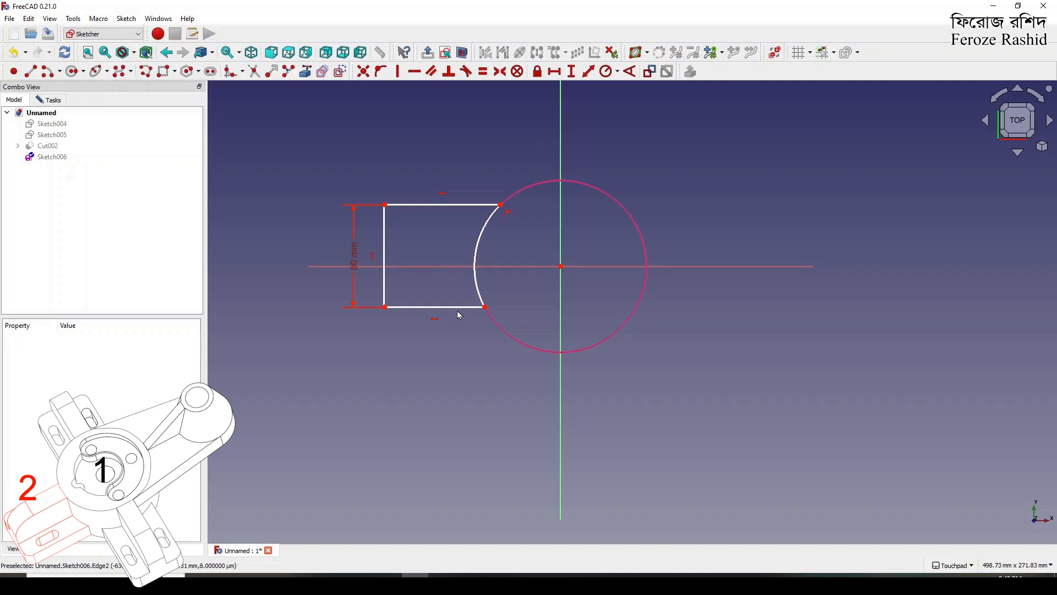
Step: Centre the arm profile on the horizontal axis by making its upper and lower corners symmetric
{"action": "left_click_drag", "start_coordinate": [460, 313], "coordinate": [459, 325]}
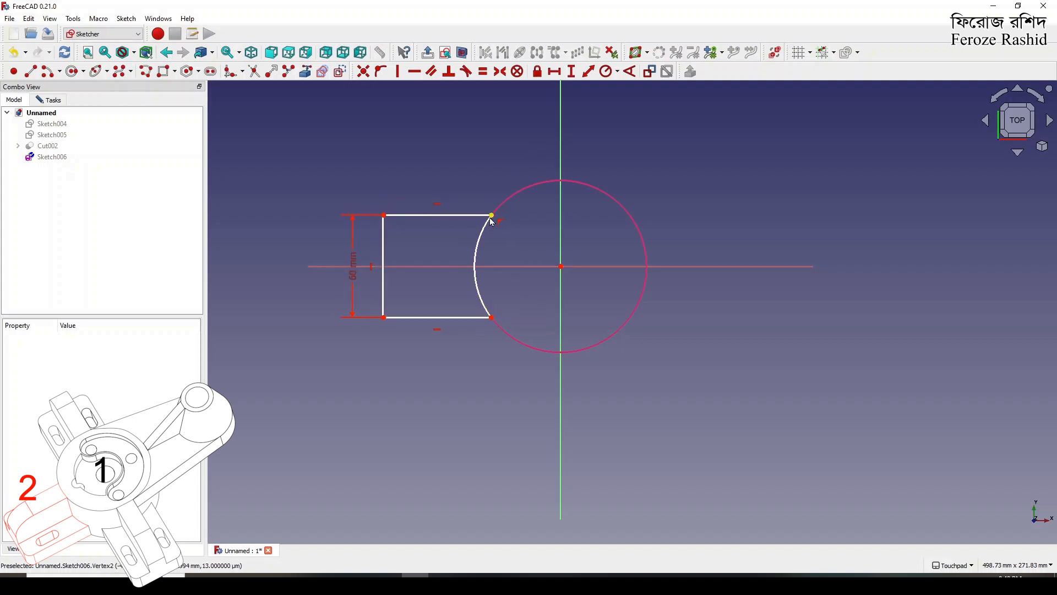
{"action": "left_click", "coordinate": [493, 319]}
{"action": "left_click", "coordinate": [493, 215]}
Step: Set the horizontal distance from the arm's outer edge to the origin to 230/2 mm and place the dimension along the axis
{"action": "left_click", "coordinate": [561, 99]}
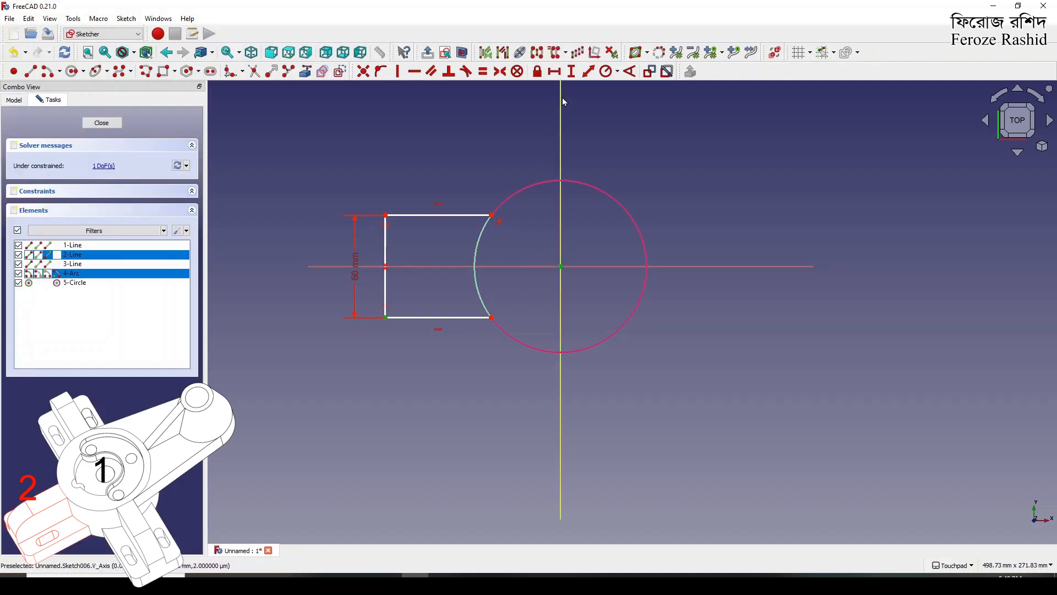
{"action": "left_click", "coordinate": [555, 71]}
{"action": "type", "text": "2mm"}
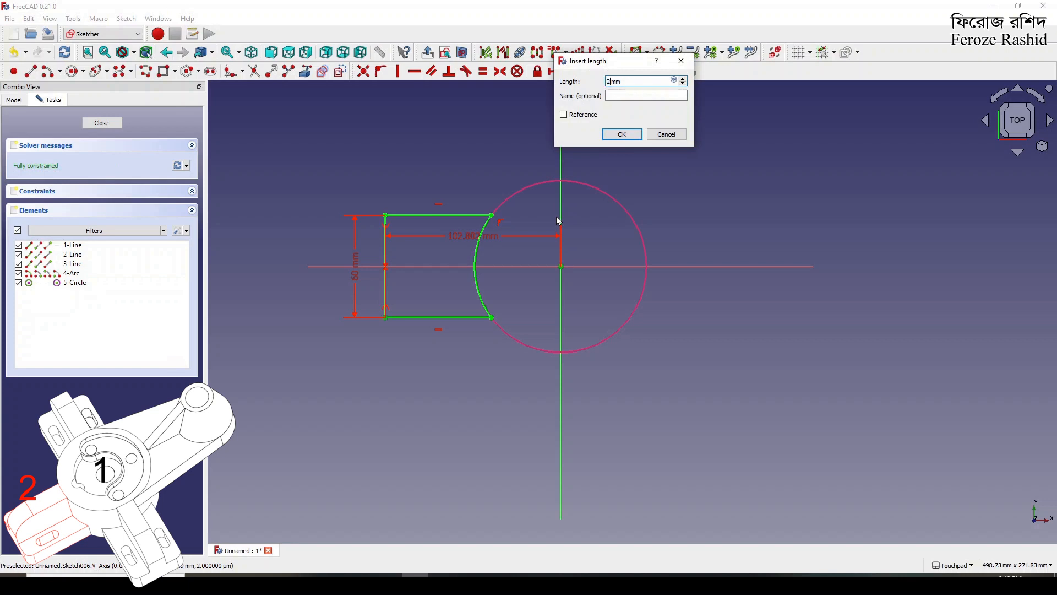
{"action": "type", "text": "30/2"}
{"action": "key", "text": "Return"}
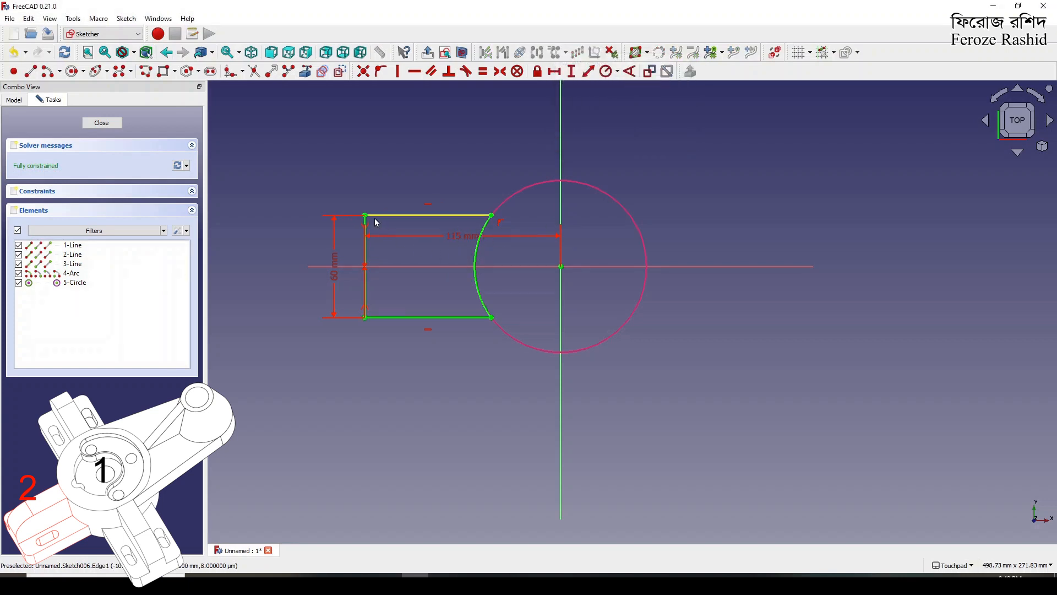
{"action": "left_click_drag", "start_coordinate": [453, 238], "coordinate": [454, 275]}
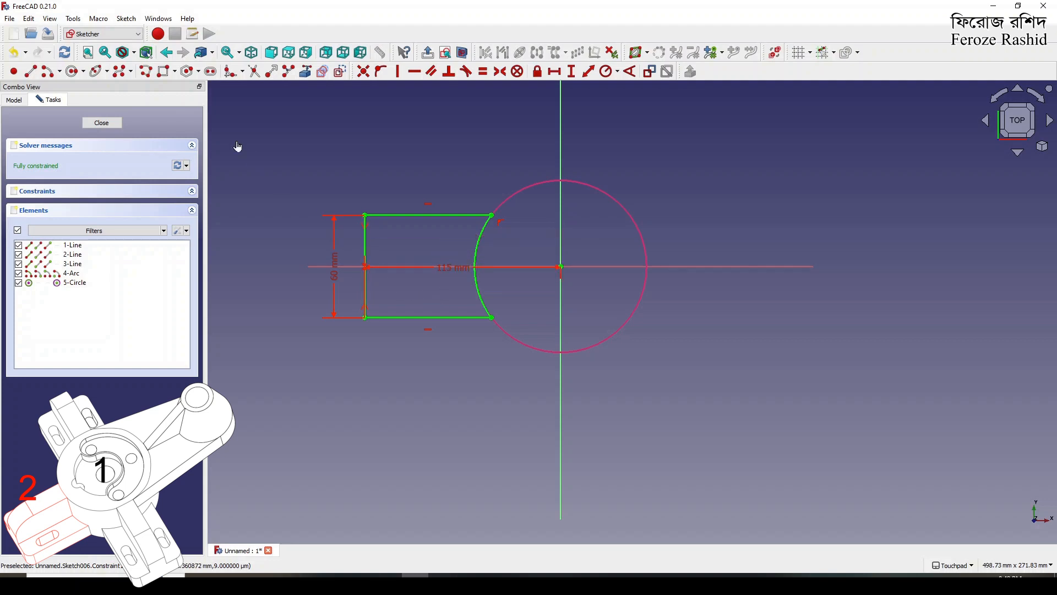
Step: Sketch two horizontal slots, about 21 mm between arc centres, inside the arm profile, one on each side of the horizontal axis
{"action": "left_click", "coordinate": [127, 74]}
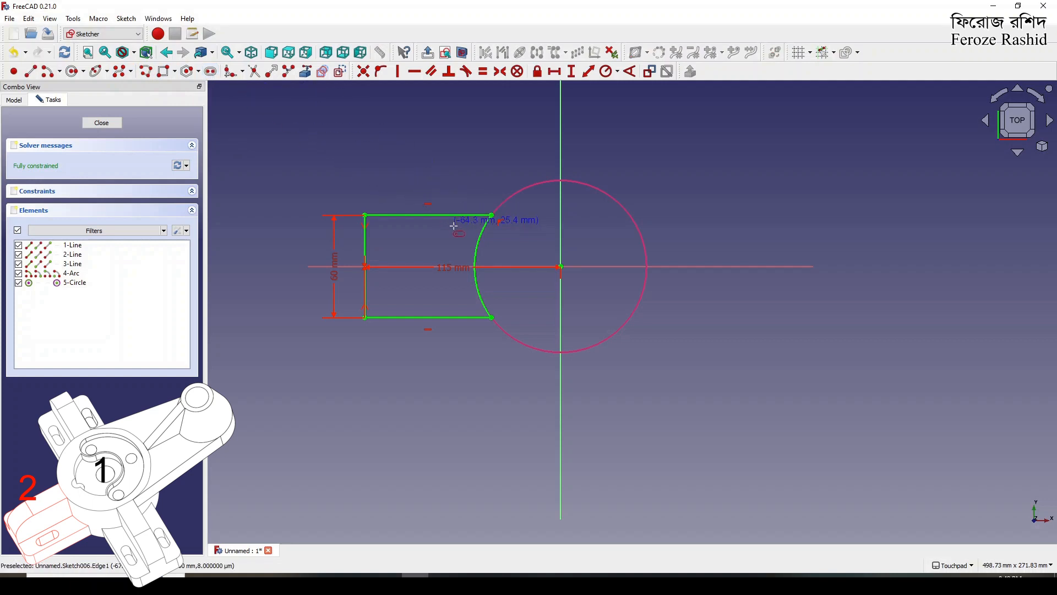
{"action": "left_click", "coordinate": [401, 239]}
{"action": "left_click", "coordinate": [435, 238]}
{"action": "left_click", "coordinate": [400, 293]}
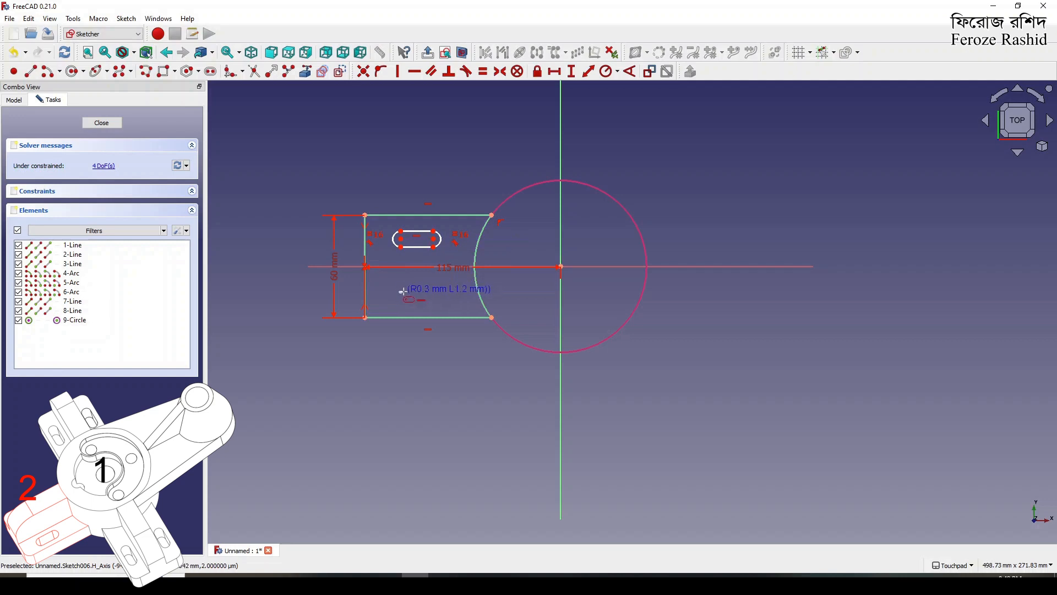
{"action": "left_click", "coordinate": [435, 292]}
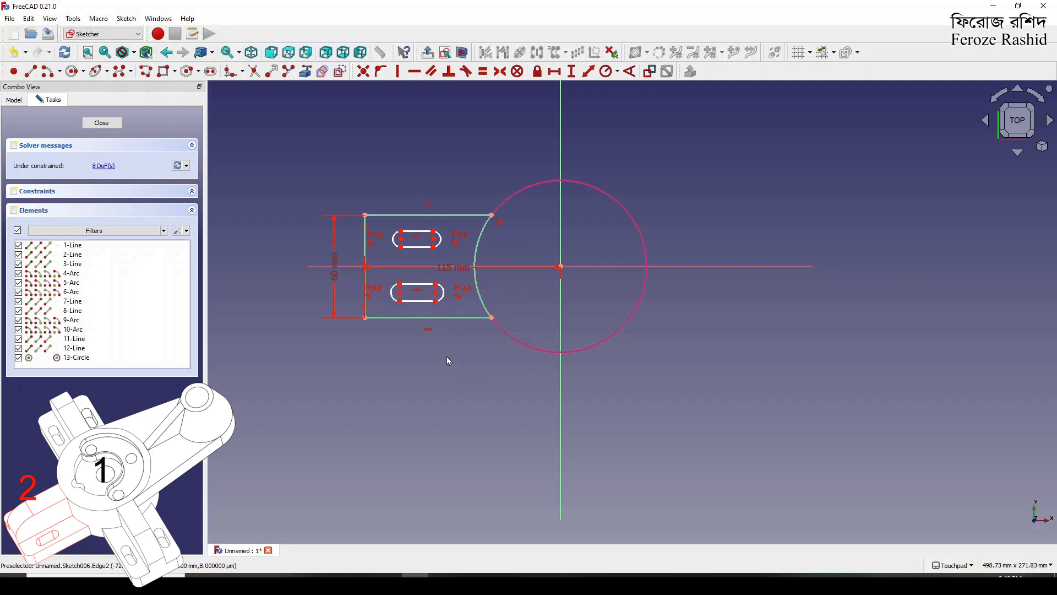
Step: Make the arc centres of both slots nearest the circle symmetric about the horizontal axis
{"action": "left_click", "coordinate": [437, 292]}
{"action": "left_click", "coordinate": [435, 239]}
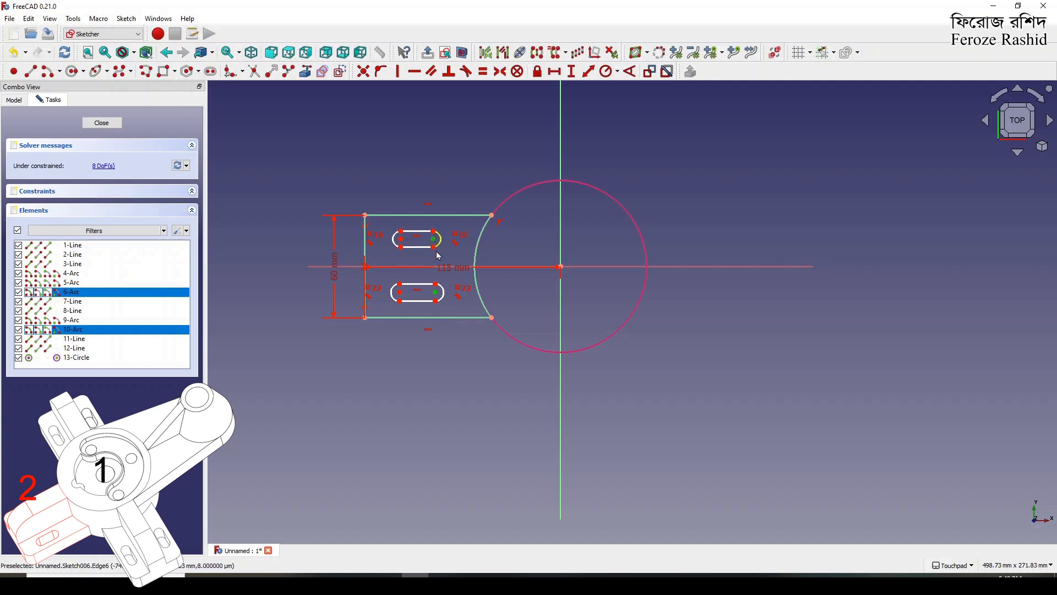
{"action": "left_click", "coordinate": [436, 268]}
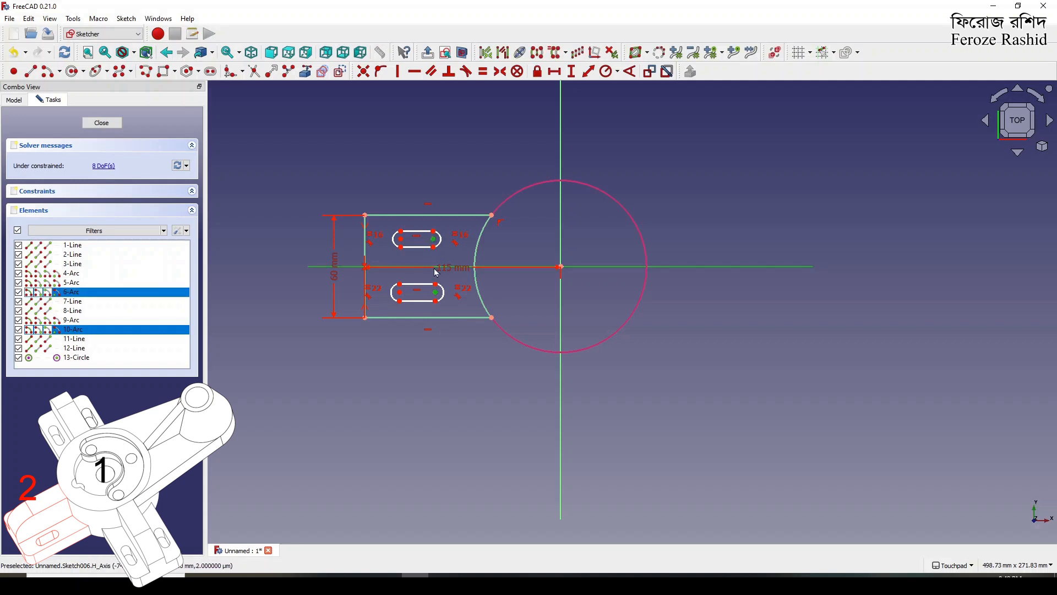
{"action": "left_click", "coordinate": [500, 71]}
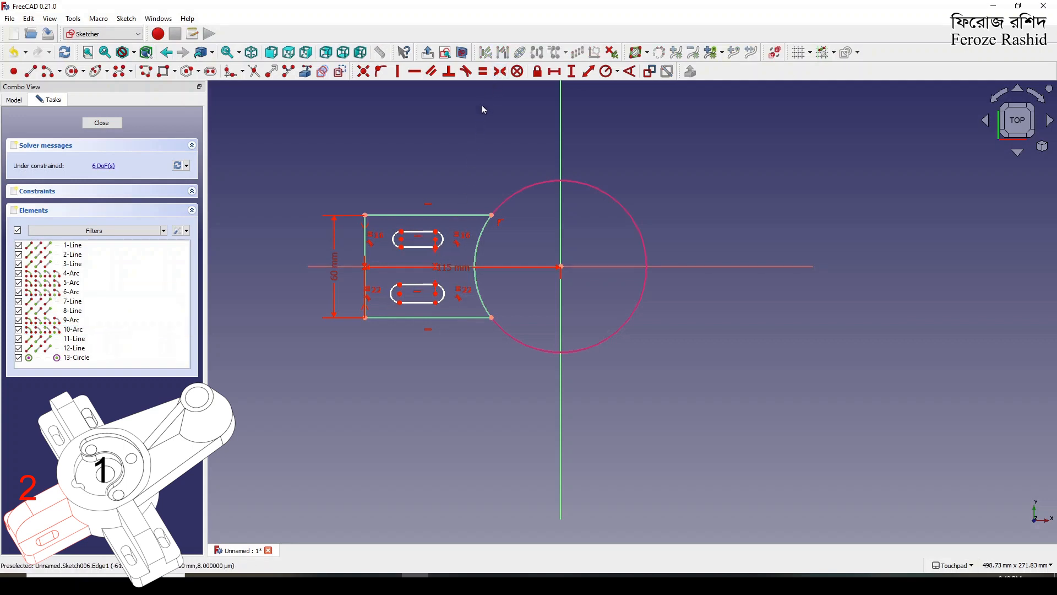
Step: Set the horizontal distance between the upper slot's two arc centres to 16 mm
{"action": "left_click_drag", "start_coordinate": [402, 240], "coordinate": [402, 243]}
{"action": "left_click", "coordinate": [394, 242]}
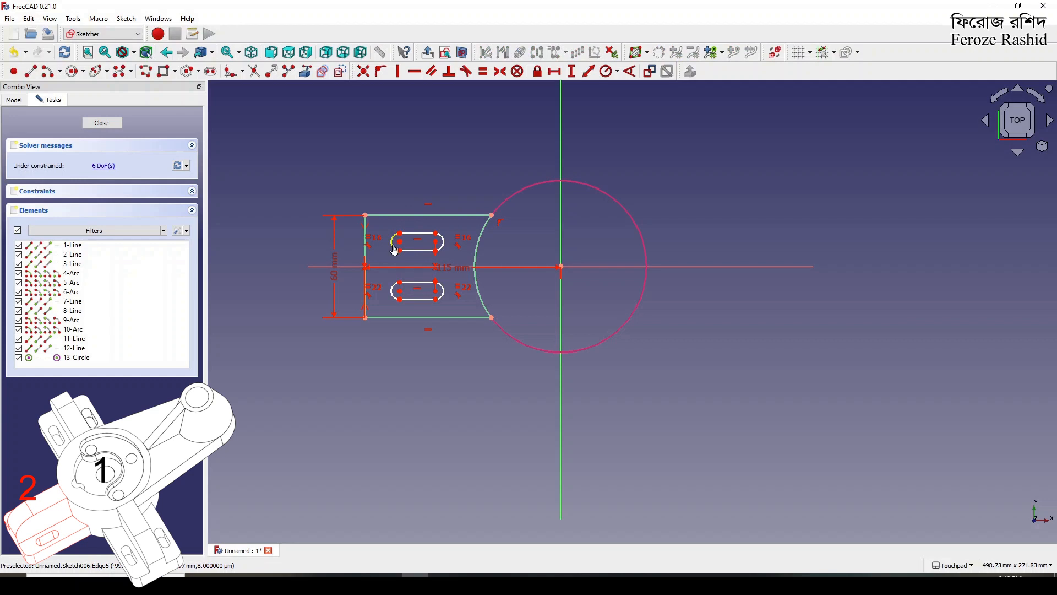
{"action": "left_click", "coordinate": [393, 277]}
{"action": "left_click", "coordinate": [399, 242]}
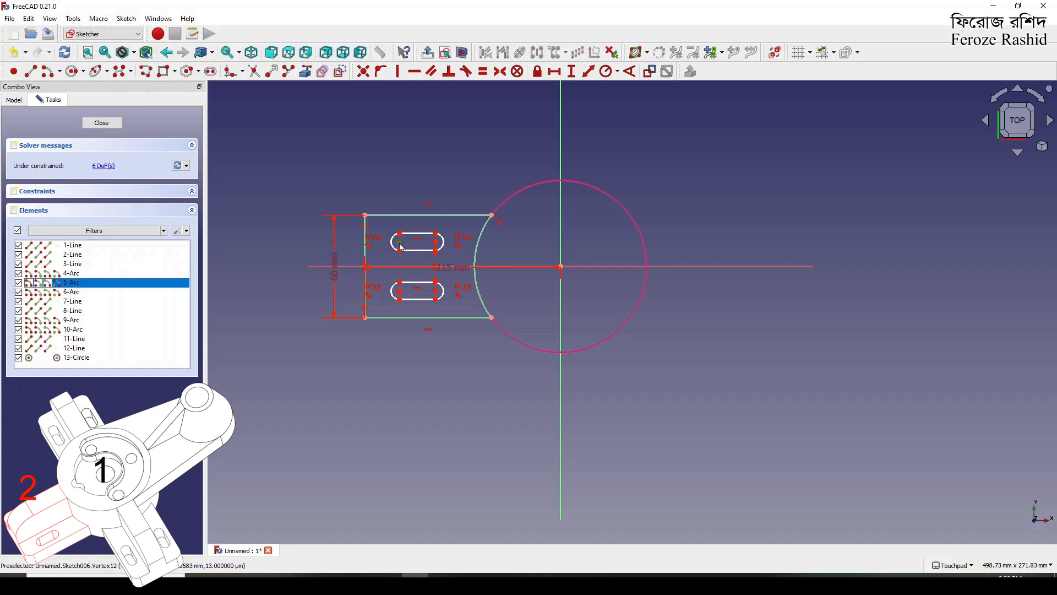
{"action": "left_click", "coordinate": [437, 242]}
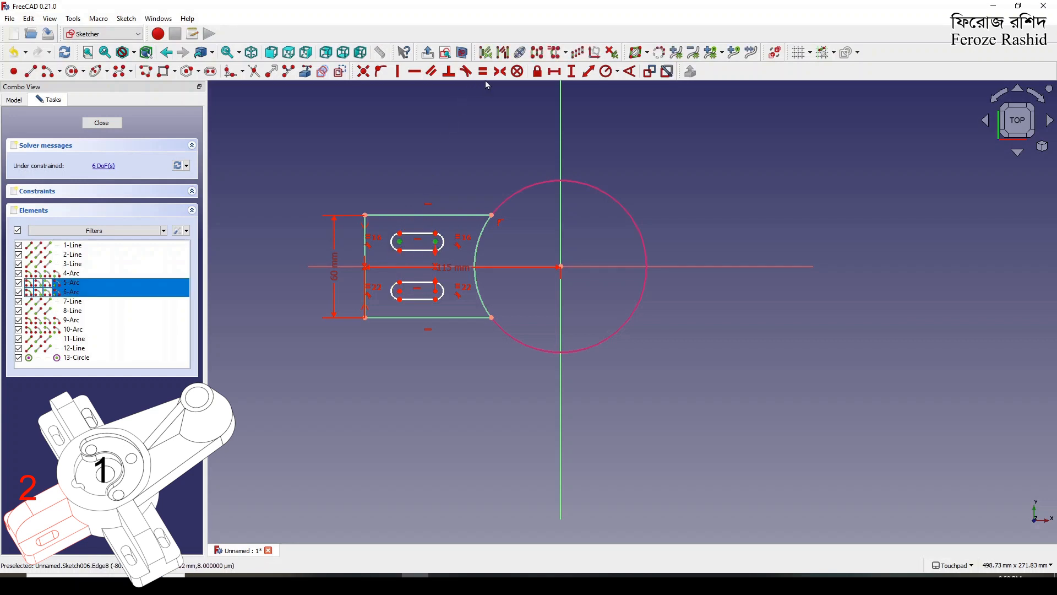
{"action": "left_click", "coordinate": [555, 71]}
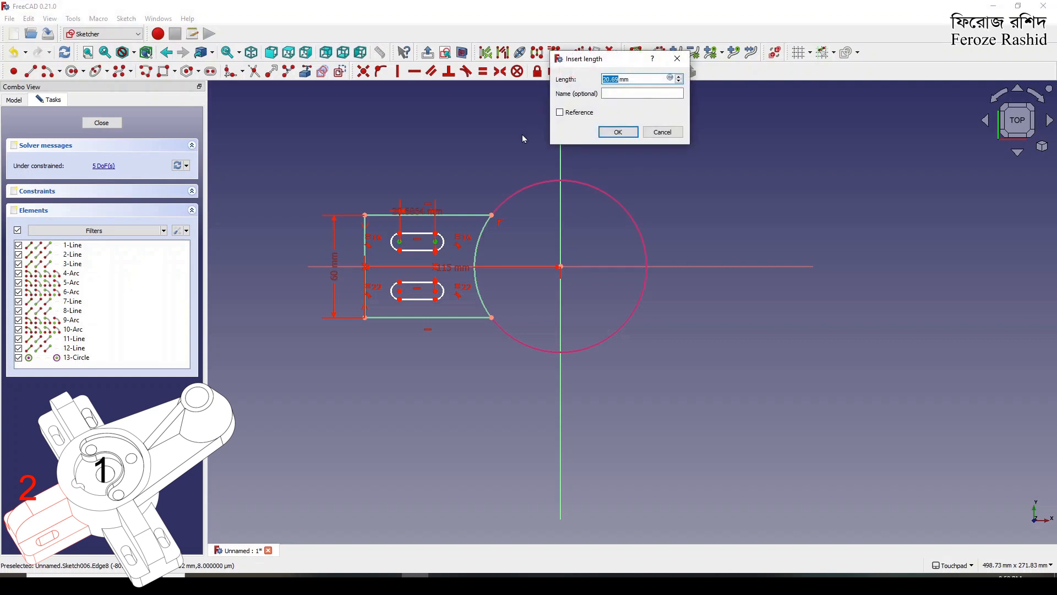
{"action": "type", "text": "15"}
{"action": "key", "text": "Return"}
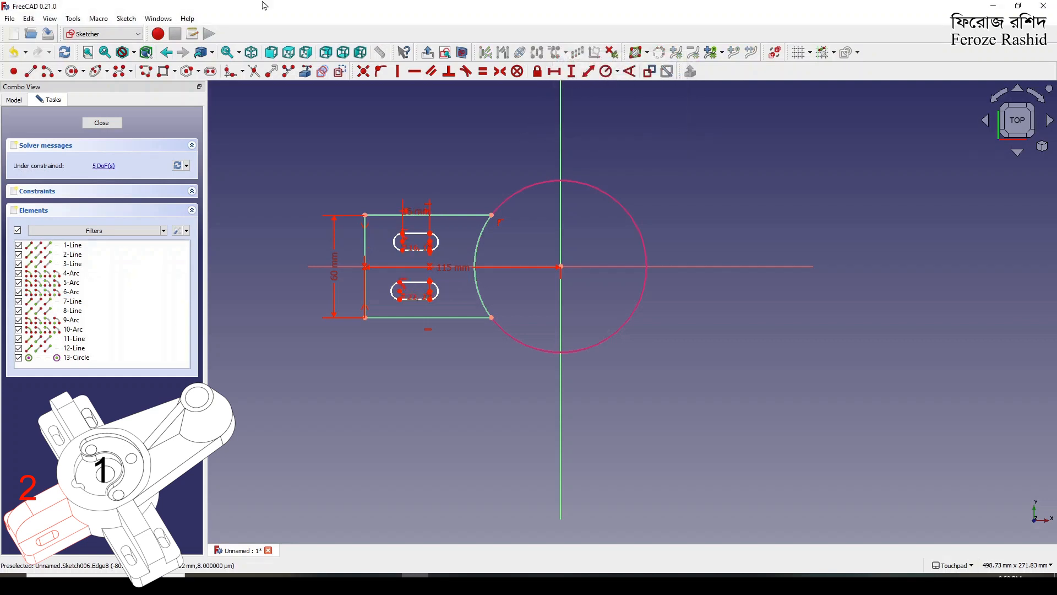
Step: Align the outer arc centres of the two slots with a vertical constraint
{"action": "scroll", "coordinate": [402, 308], "scroll_direction": "up", "scroll_amount": 2}
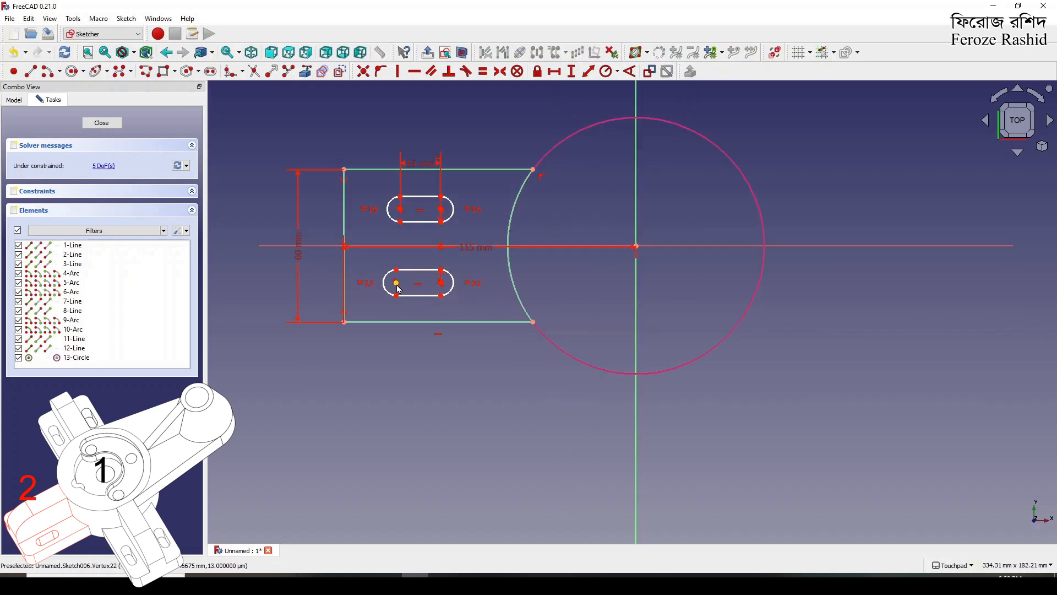
{"action": "left_click", "coordinate": [398, 284]}
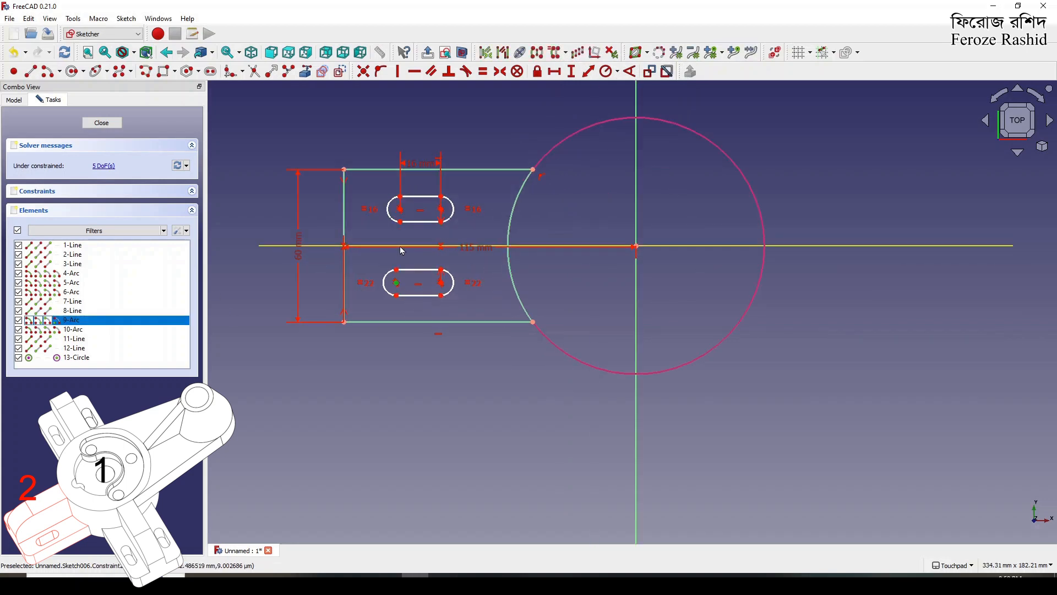
{"action": "left_click", "coordinate": [402, 210]}
{"action": "left_click", "coordinate": [398, 71]}
{"action": "left_click_drag", "start_coordinate": [442, 211], "coordinate": [427, 230]}
{"action": "left_click", "coordinate": [426, 227]}
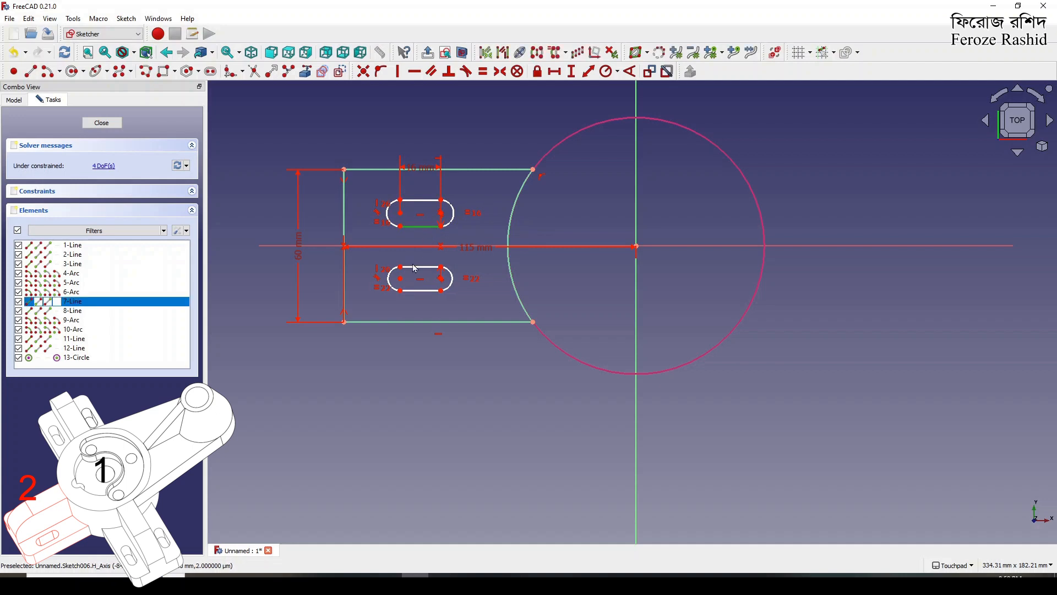
{"action": "left_click", "coordinate": [413, 267]}
{"action": "left_click", "coordinate": [432, 209]}
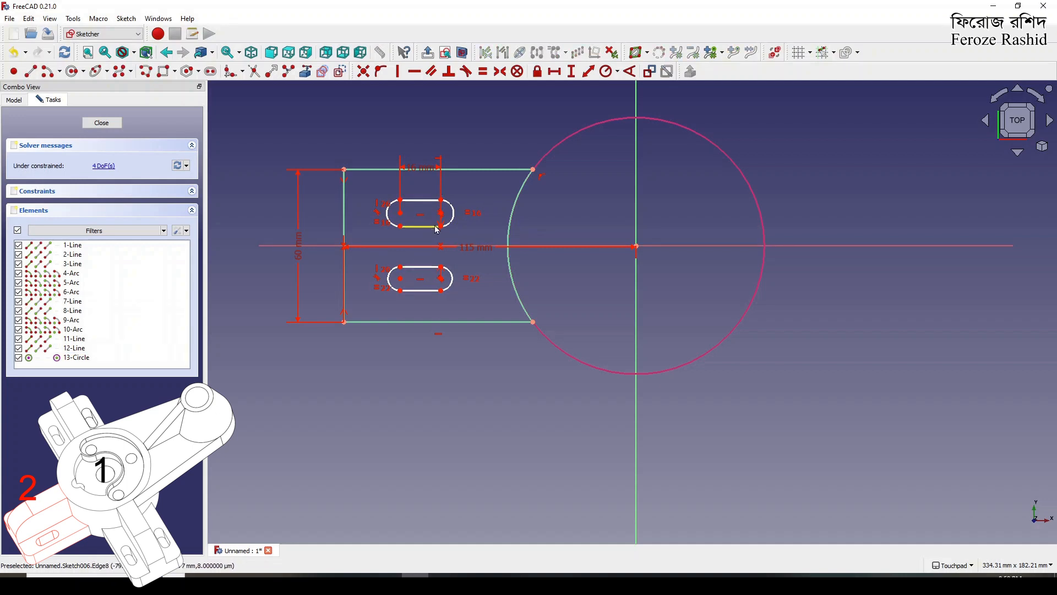
{"action": "left_click_drag", "start_coordinate": [440, 226], "coordinate": [453, 234]}
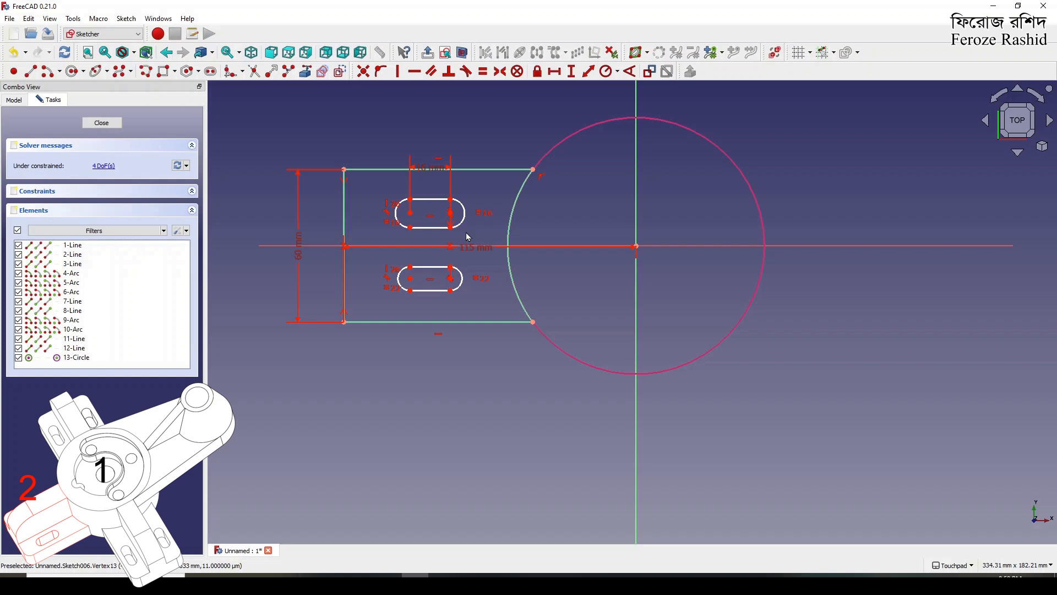
Step: Give the end arcs of both slots an equal radius of 5 mm
{"action": "left_click", "coordinate": [464, 214]}
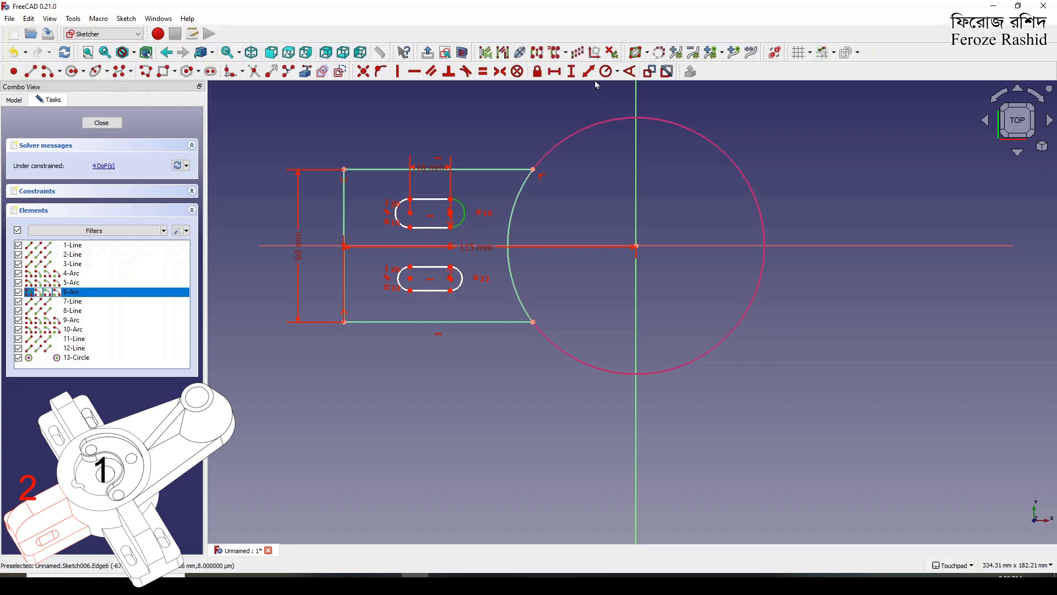
{"action": "left_click", "coordinate": [463, 279]}
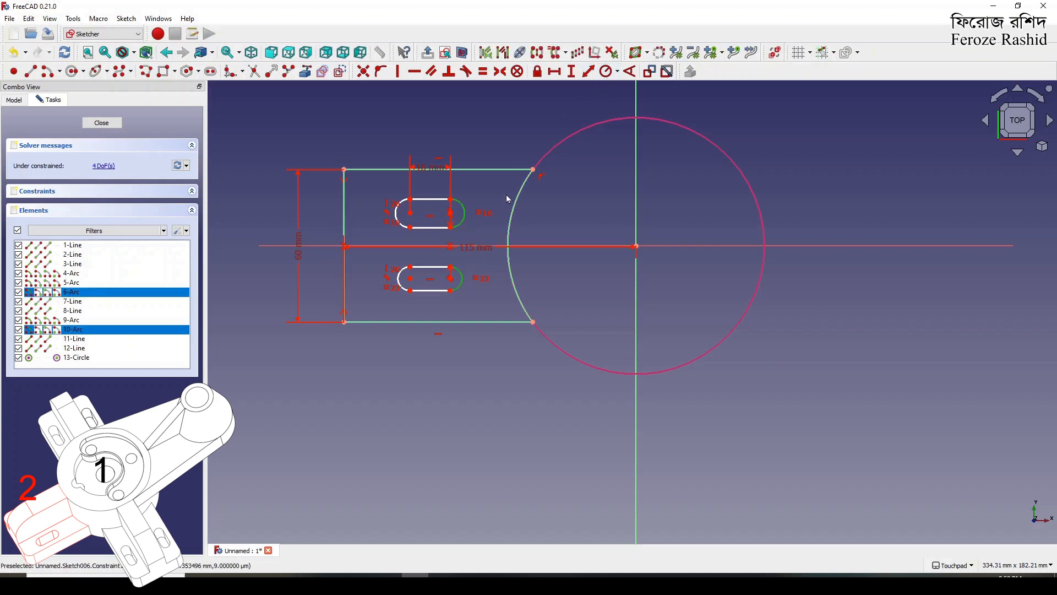
{"action": "left_click", "coordinate": [608, 72]}
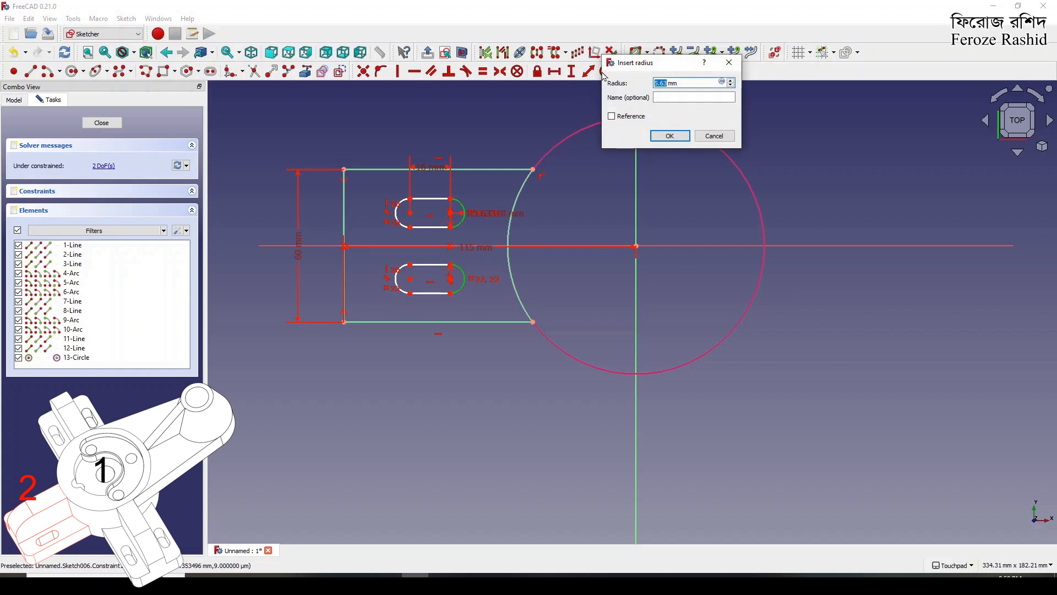
{"action": "key", "text": "Return"}
Step: Set the horizontal distance between the upper slot's outer arc centre and the arm's outer corner to 22 mm
{"action": "left_click_drag", "start_coordinate": [411, 285], "coordinate": [405, 286]}
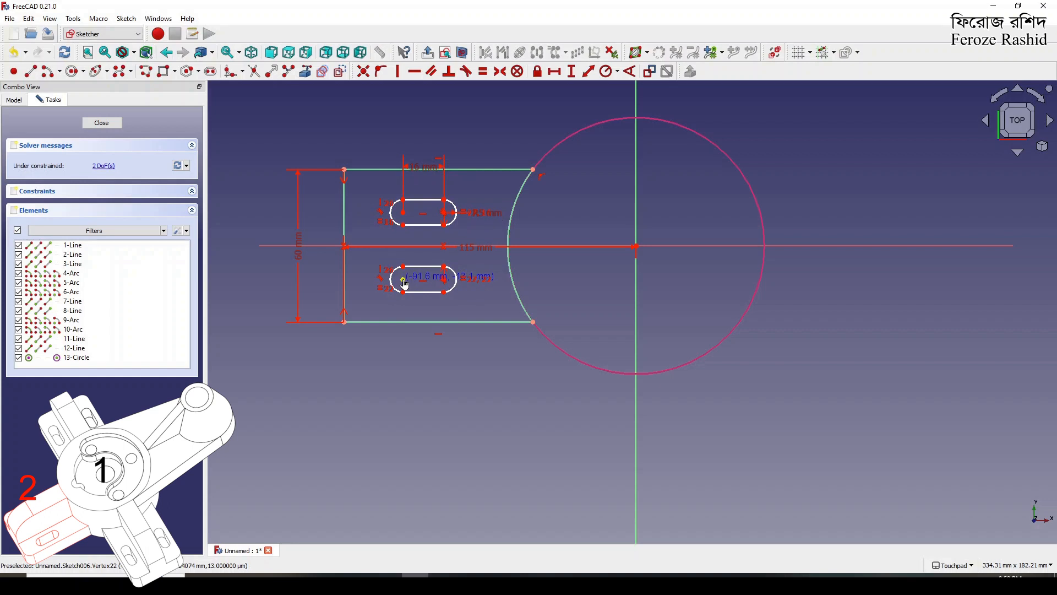
{"action": "left_click_drag", "start_coordinate": [405, 285], "coordinate": [405, 284]}
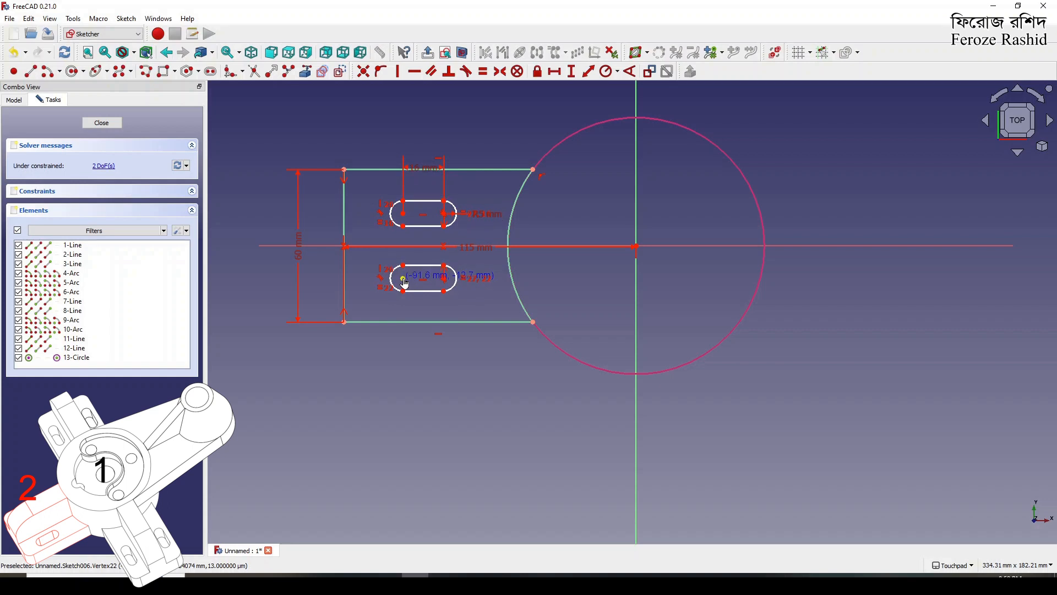
{"action": "left_click_drag", "start_coordinate": [405, 284], "coordinate": [404, 284]}
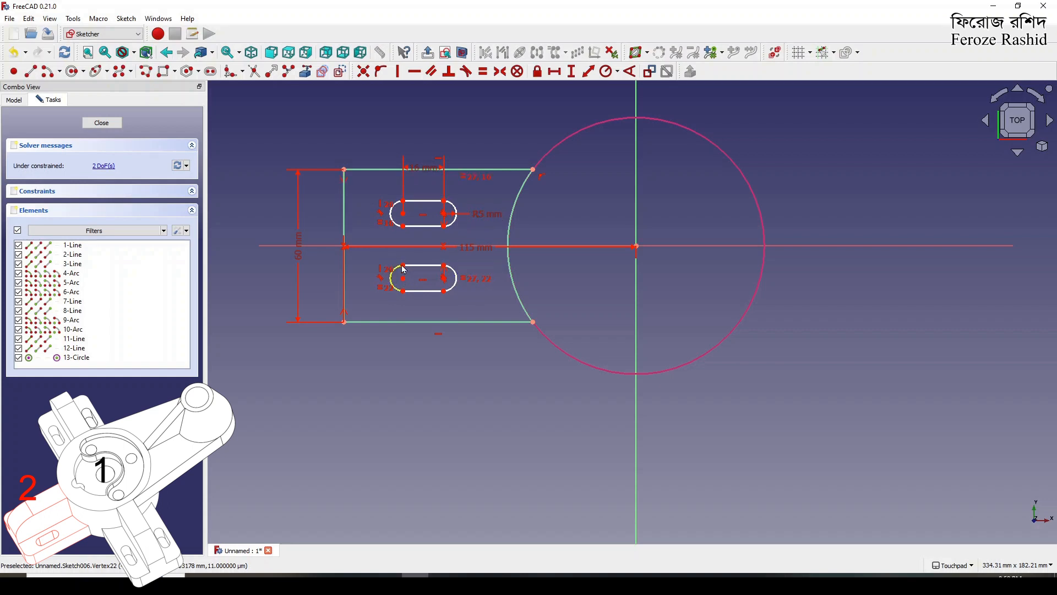
{"action": "left_click", "coordinate": [404, 213]}
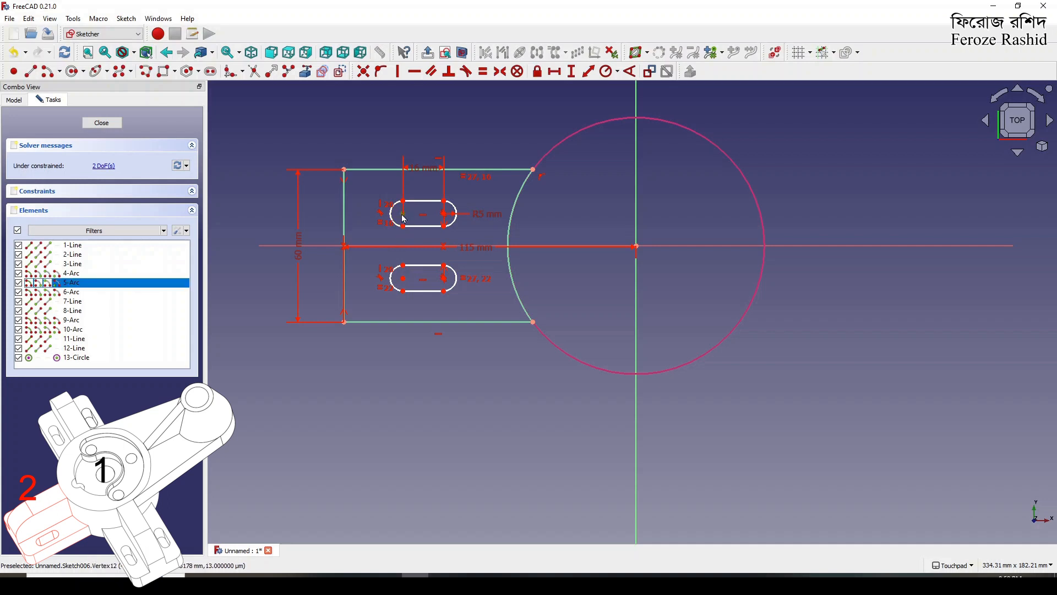
{"action": "left_click", "coordinate": [351, 170]}
{"action": "left_click", "coordinate": [555, 72]}
{"action": "type", "text": "22"}
{"action": "key", "text": "Return"}
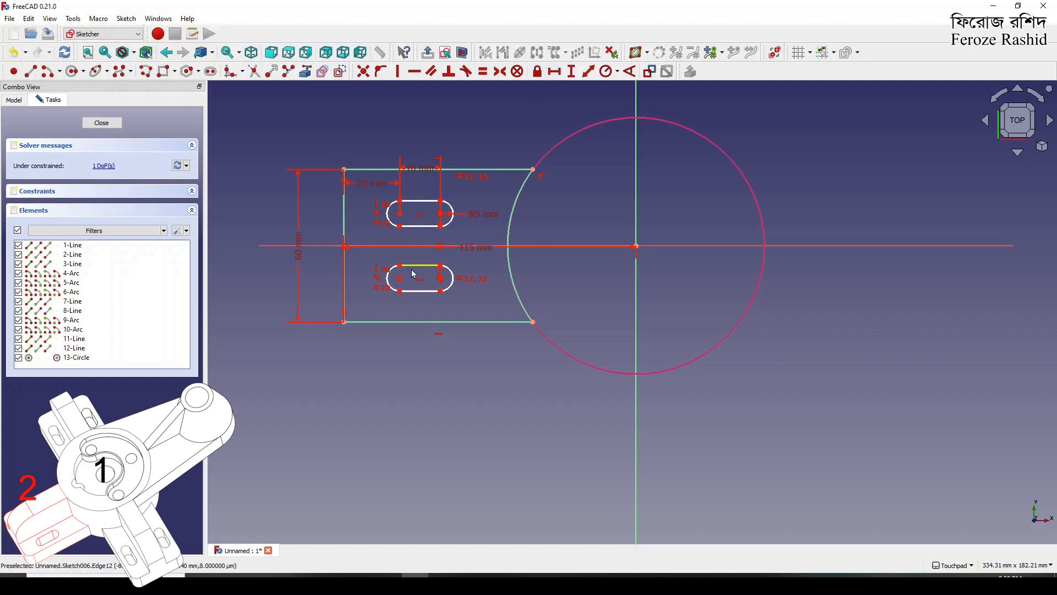
Step: Set the vertical distance between the arm's upper outer corner and the upper slot's top edge to 5 mm
{"action": "mouse_move", "coordinate": [401, 278]}
{"action": "left_mouse_down"}
{"action": "mouse_move", "coordinate": [404, 269]}
{"action": "mouse_move", "coordinate": [403, 279]}
{"action": "left_mouse_up"}
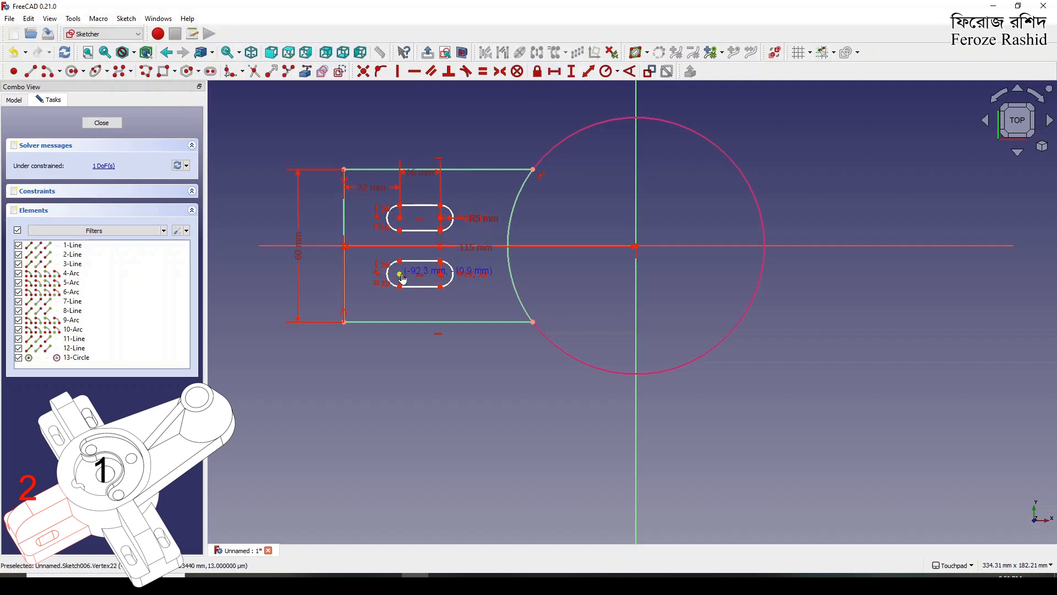
{"action": "left_click_drag", "start_coordinate": [403, 279], "coordinate": [403, 280]}
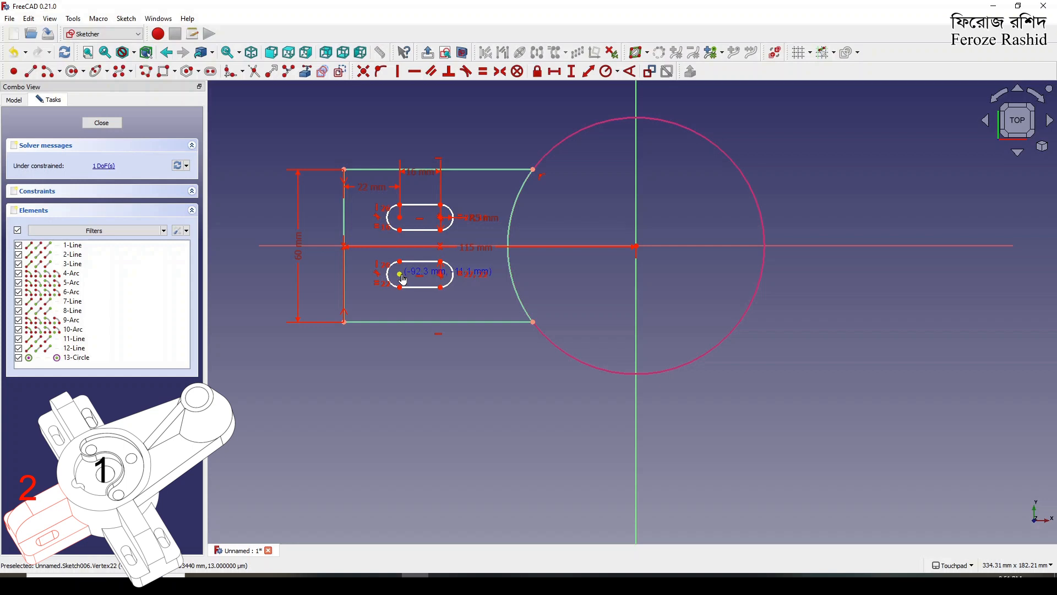
{"action": "left_click_drag", "start_coordinate": [403, 281], "coordinate": [404, 297]}
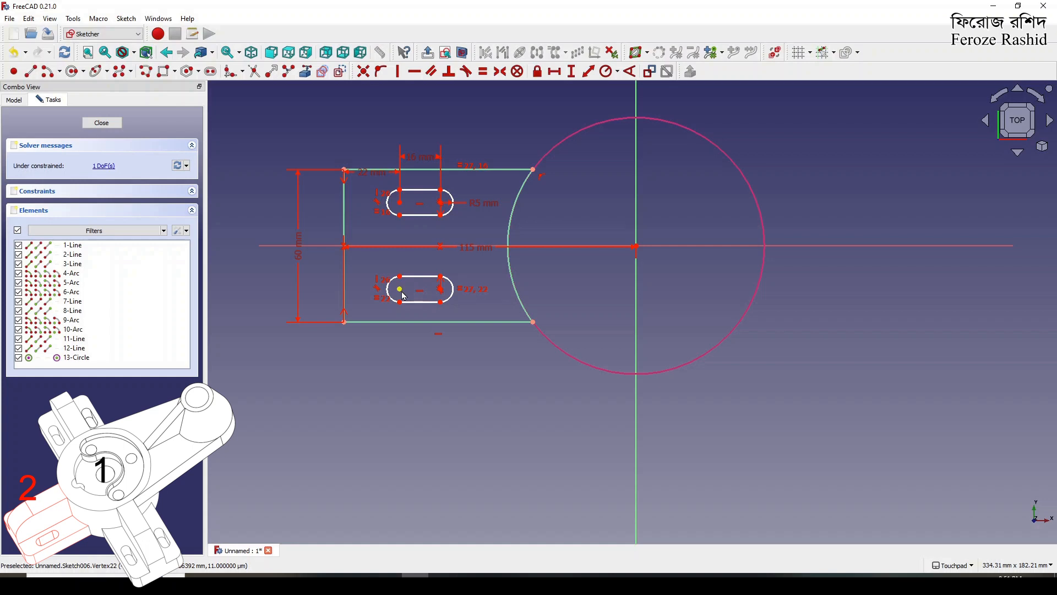
{"action": "left_click", "coordinate": [400, 204]}
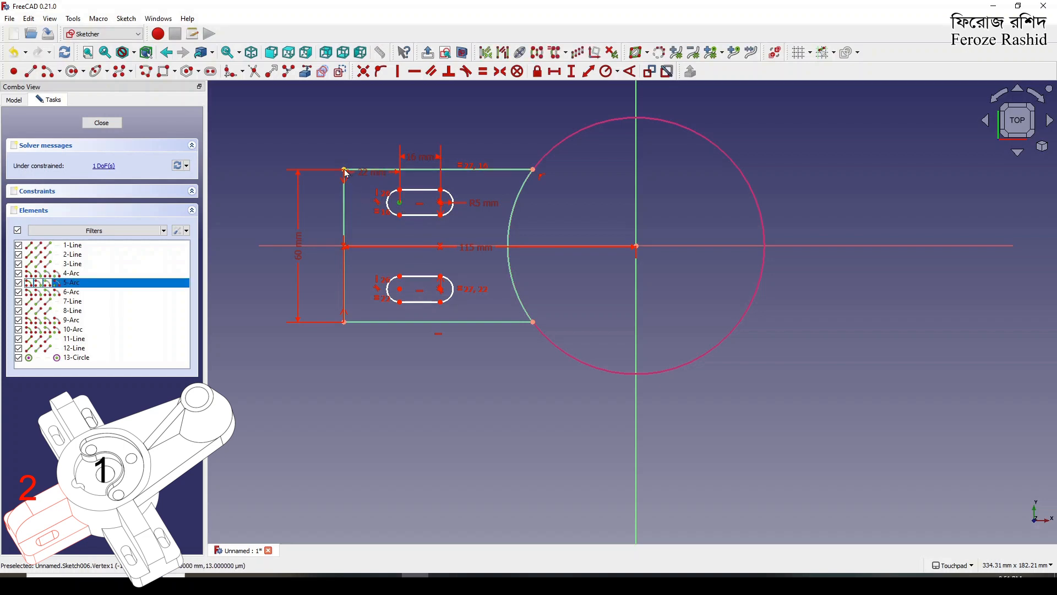
{"action": "left_click", "coordinate": [363, 218]}
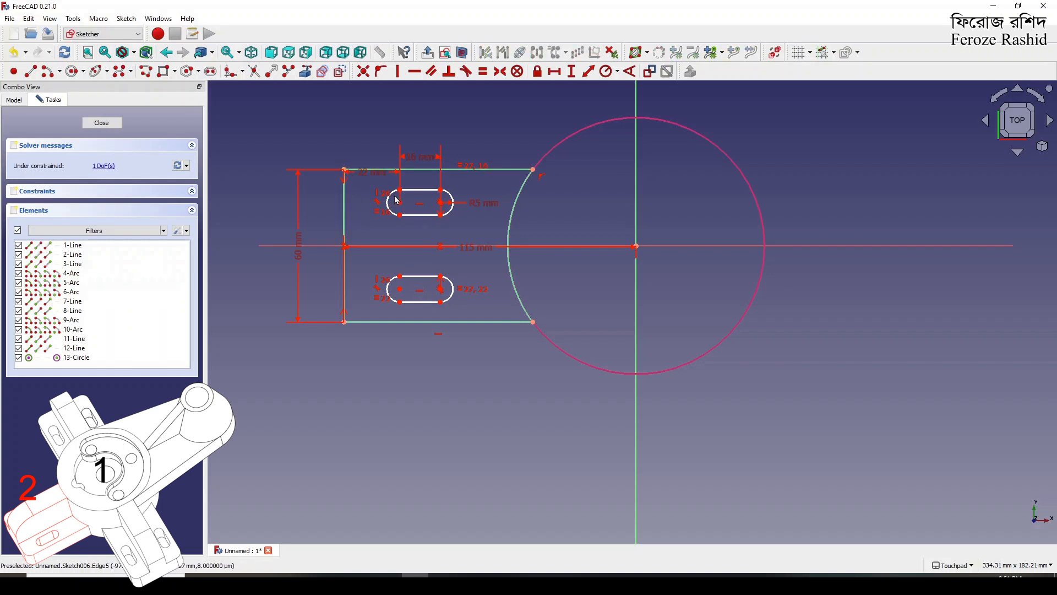
{"action": "left_click", "coordinate": [401, 191]}
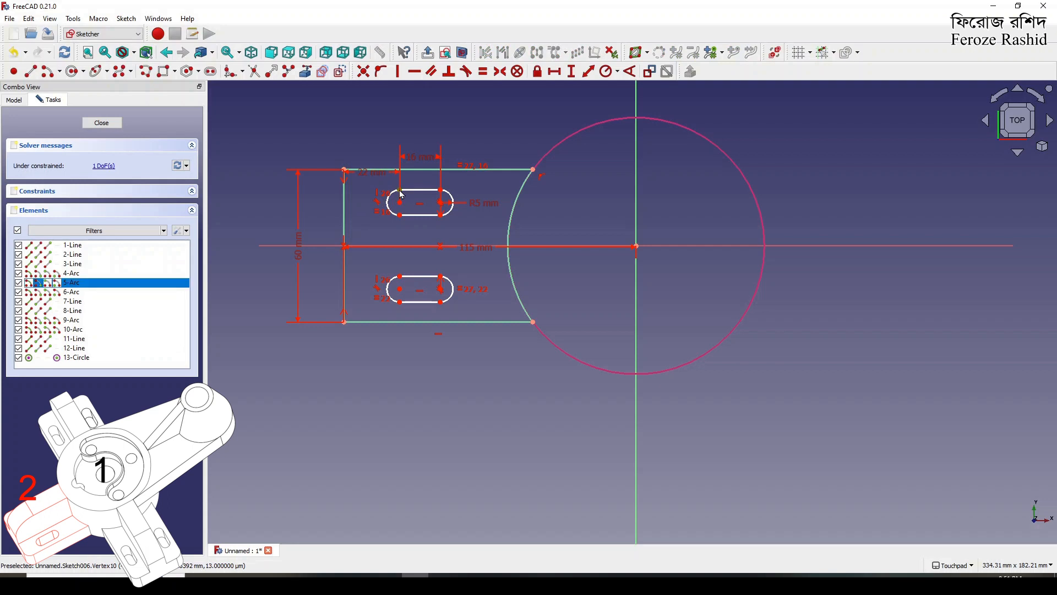
{"action": "left_click", "coordinate": [359, 168]}
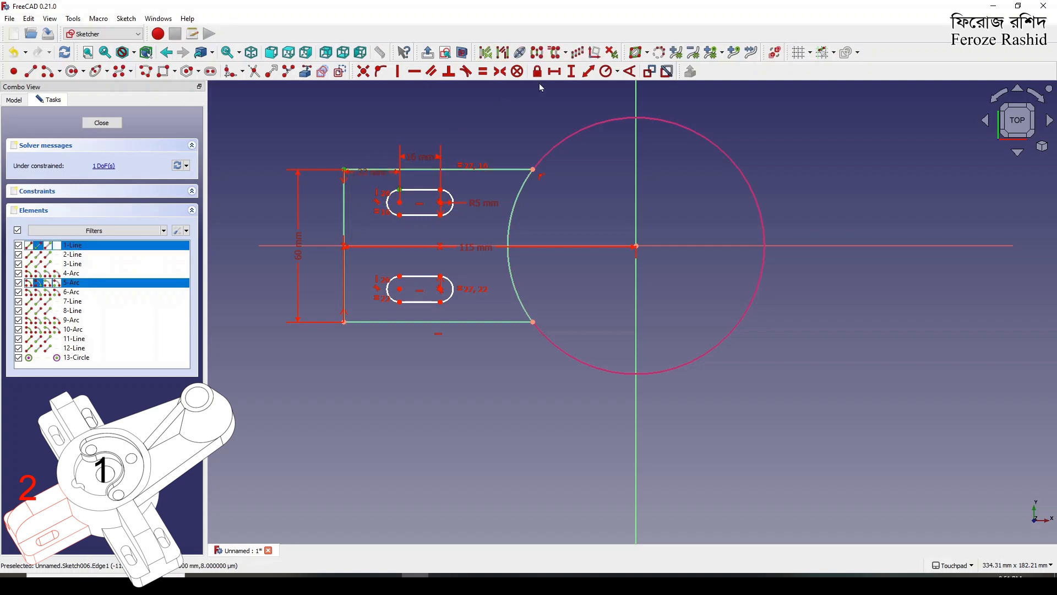
{"action": "left_click", "coordinate": [572, 71]}
{"action": "type", "text": "5"}
{"action": "key", "text": "Return"}
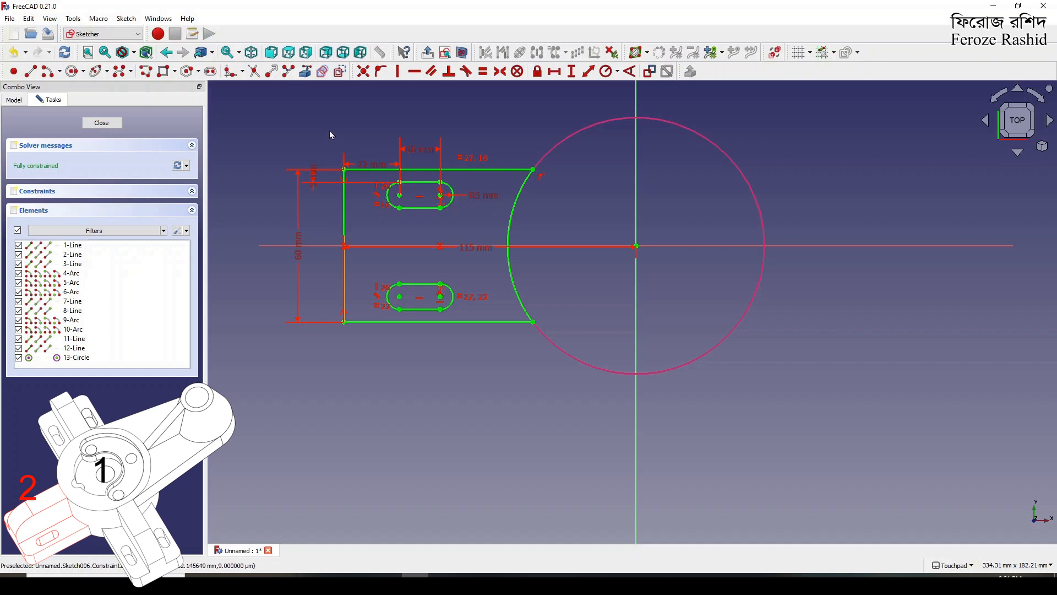
Step: Close the slotted arm's sketch
{"action": "left_click", "coordinate": [300, 241]}
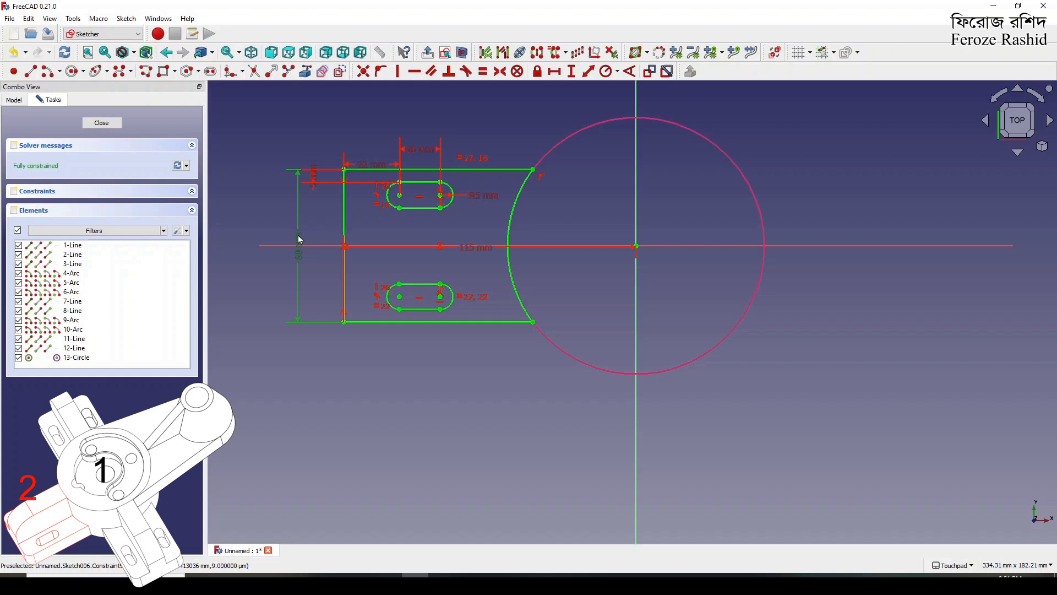
{"action": "left_click", "coordinate": [376, 376]}
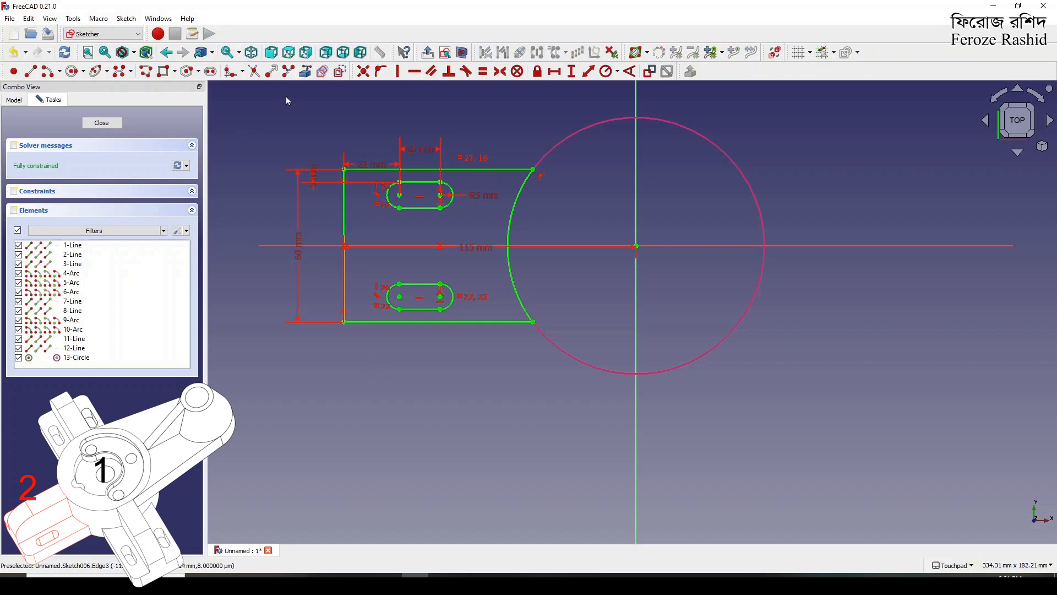
{"action": "left_click", "coordinate": [102, 123]}
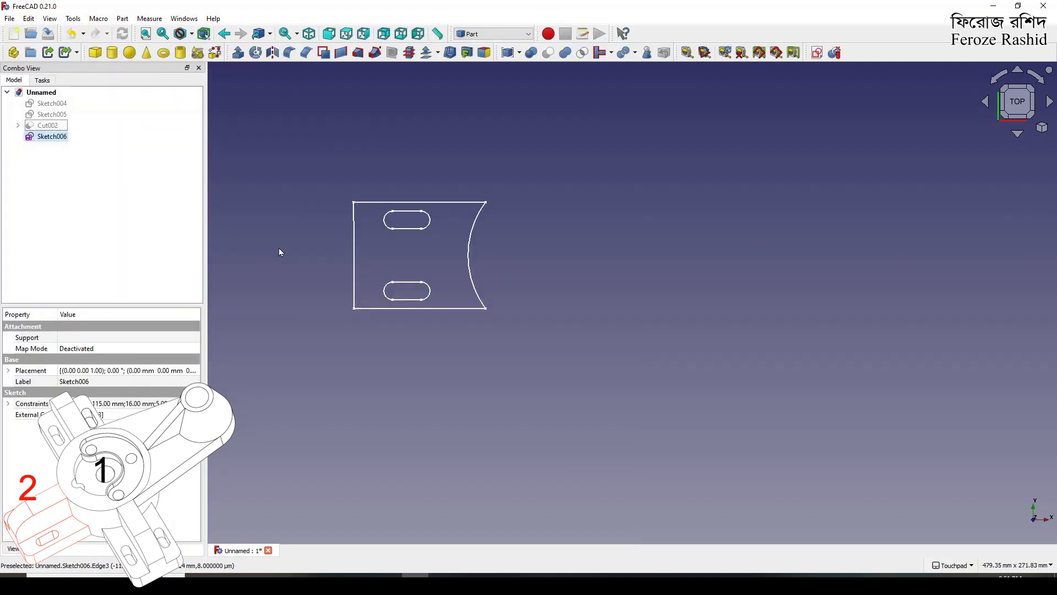
{"action": "left_click", "coordinate": [55, 130]}
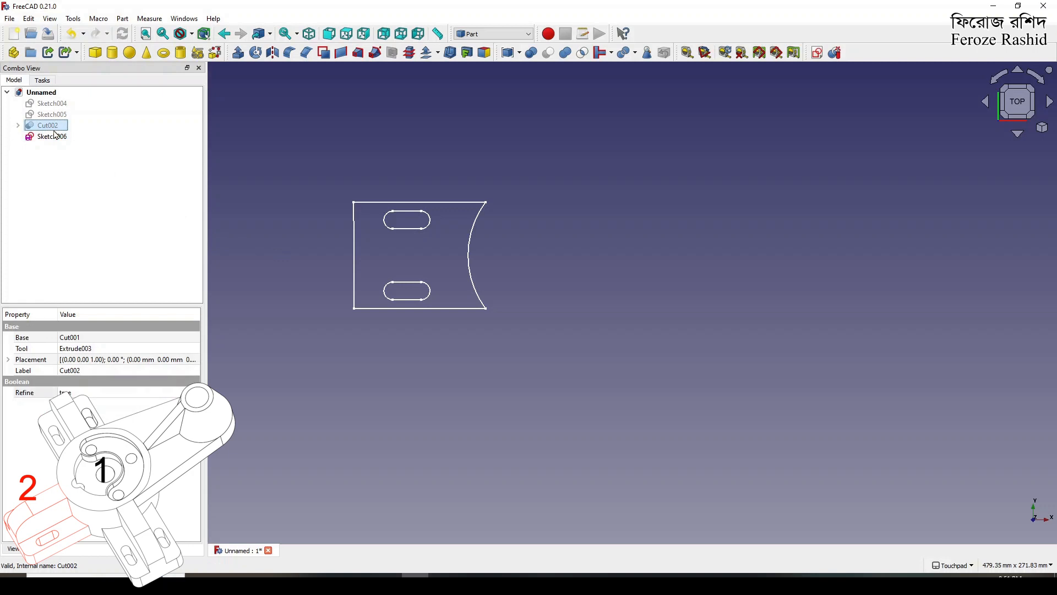
{"action": "key", "text": "space"}
Step: Rename the slotted arm's sketch as sksExtender1of3
{"action": "left_click", "coordinate": [55, 136]}
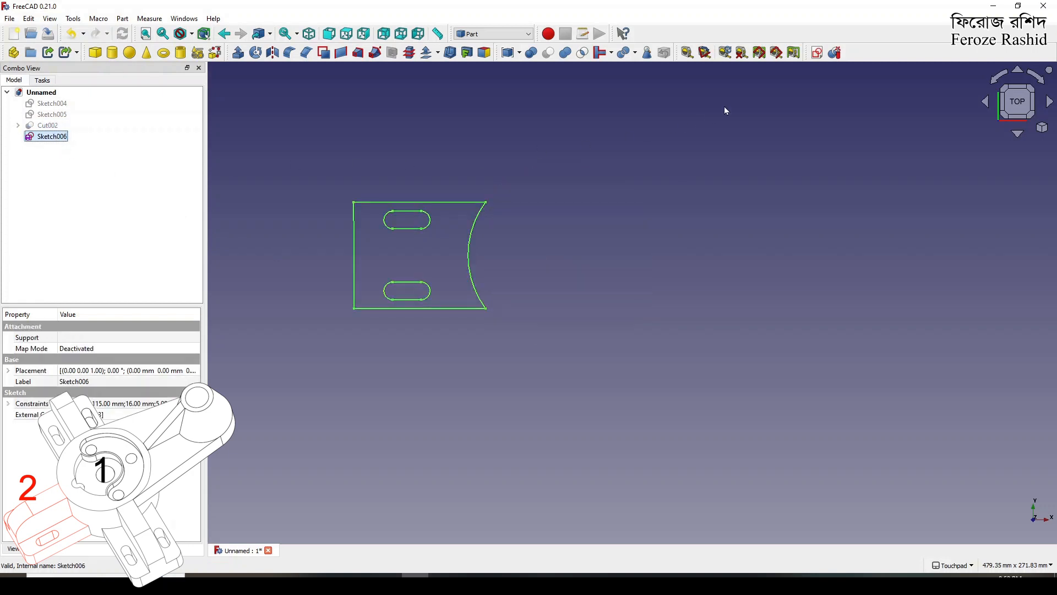
{"action": "left_click", "coordinate": [49, 138]}
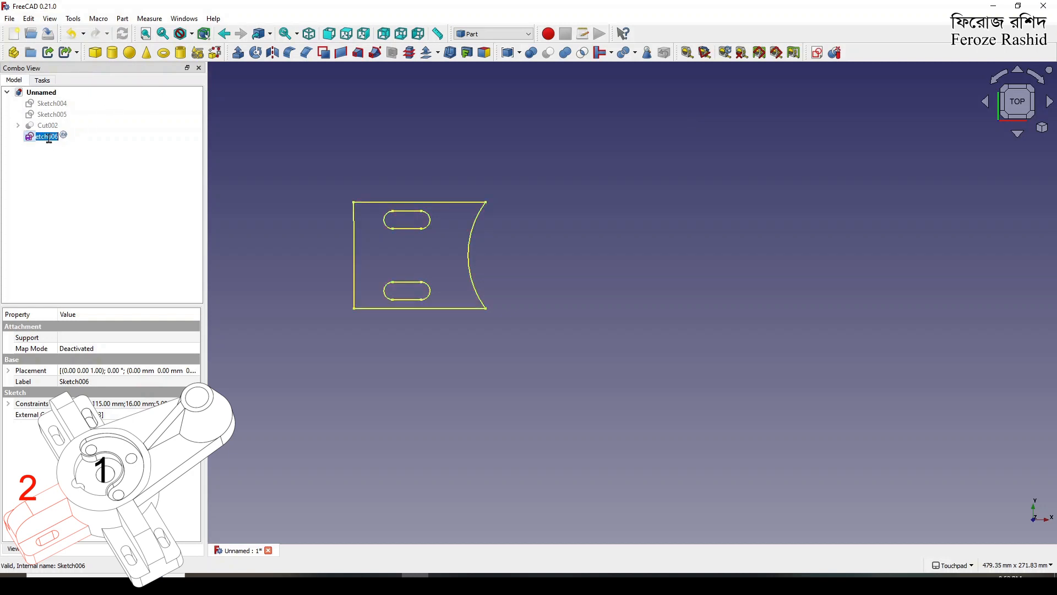
{"action": "type", "text": "s"}
{"action": "type", "text": "ksExtender"}
{"action": "type", "text": "1of3"}
{"action": "key", "text": "Return"}
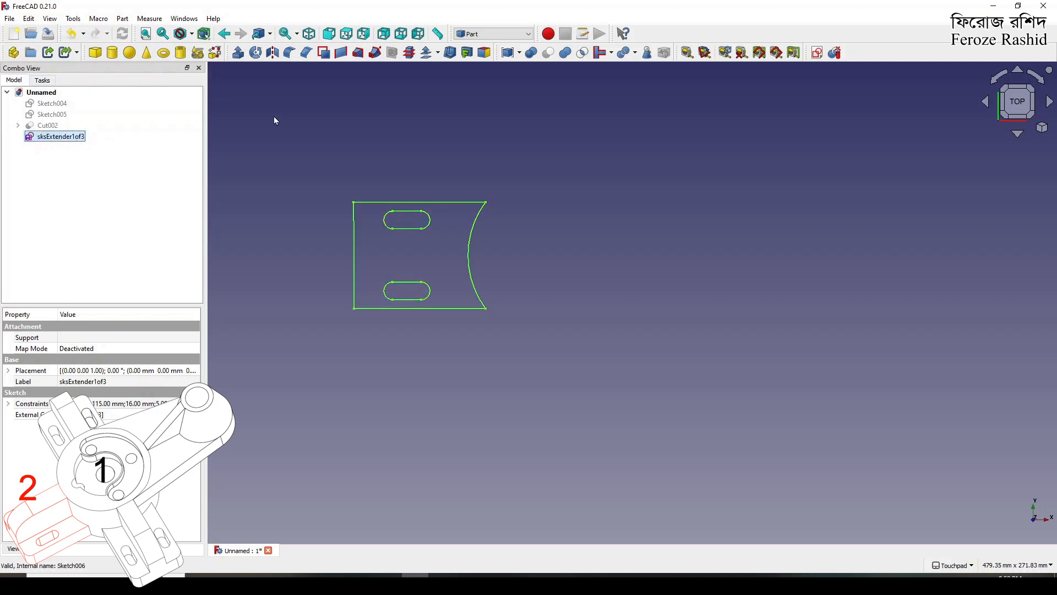
Step: Extrude the sksExtender1of3 sketch 20 mm along its normal as a solid
{"action": "left_click", "coordinate": [238, 52]}
{"action": "type", "text": "8mm"}
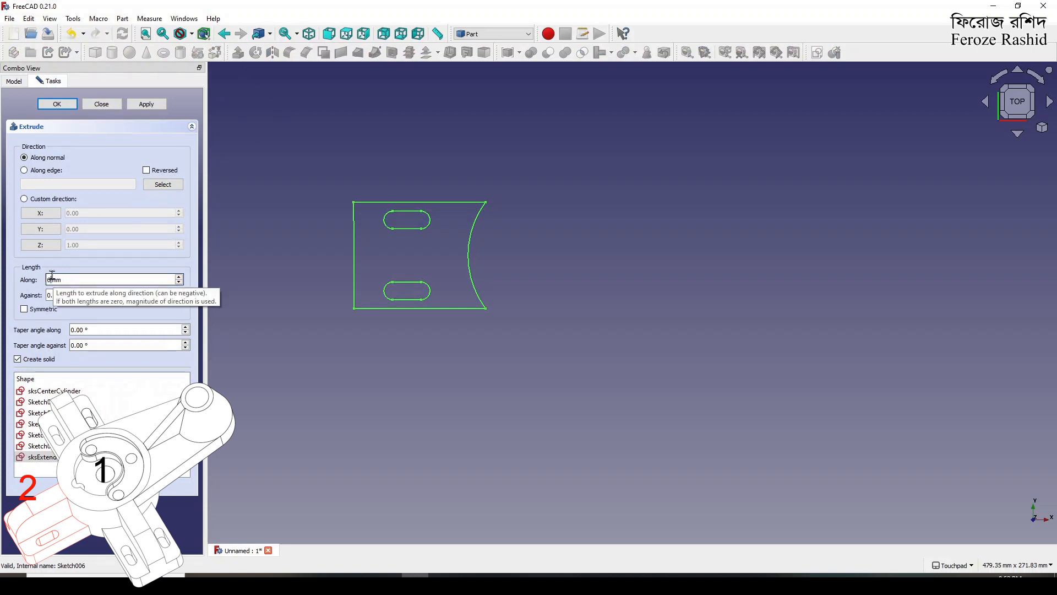
{"action": "type", "text": "50"}
{"action": "left_click", "coordinate": [146, 104]}
{"action": "left_click", "coordinate": [106, 104]}
{"action": "middle_click_drag", "start_coordinate": [386, 243], "coordinate": [534, 233]}
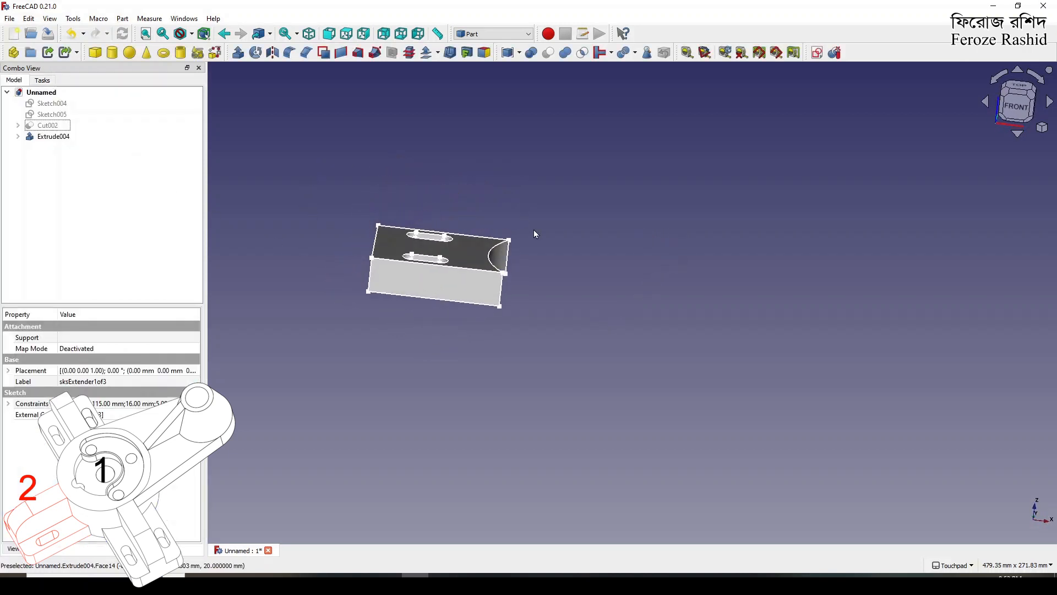
Step: Measure the height of the extruded arm between the end points of its outer vertical edge, and clear the dimension
{"action": "left_click", "coordinate": [348, 263]}
{"action": "left_click", "coordinate": [371, 277]}
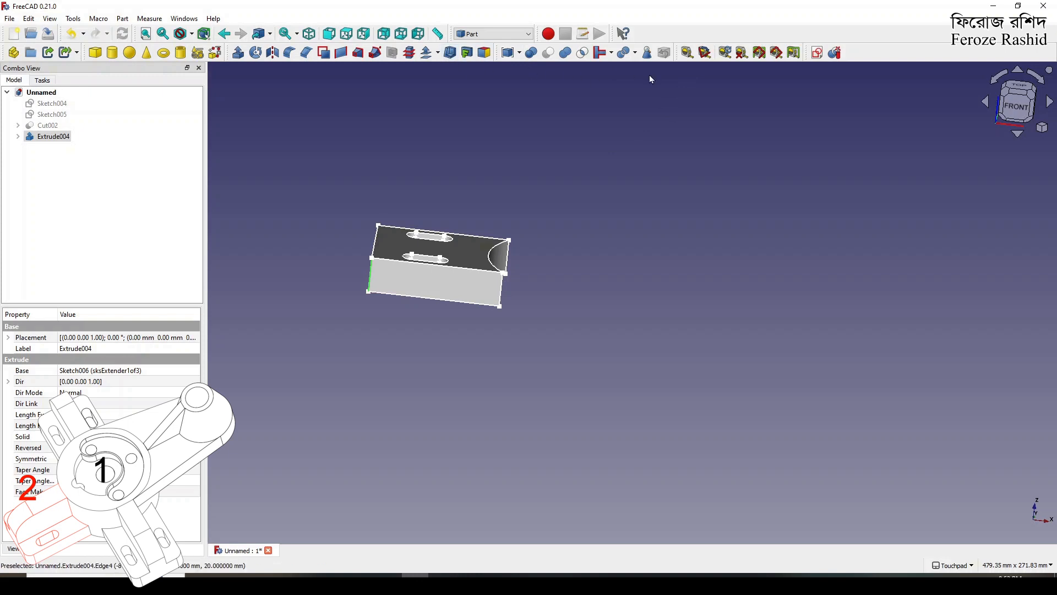
{"action": "left_click", "coordinate": [688, 52]}
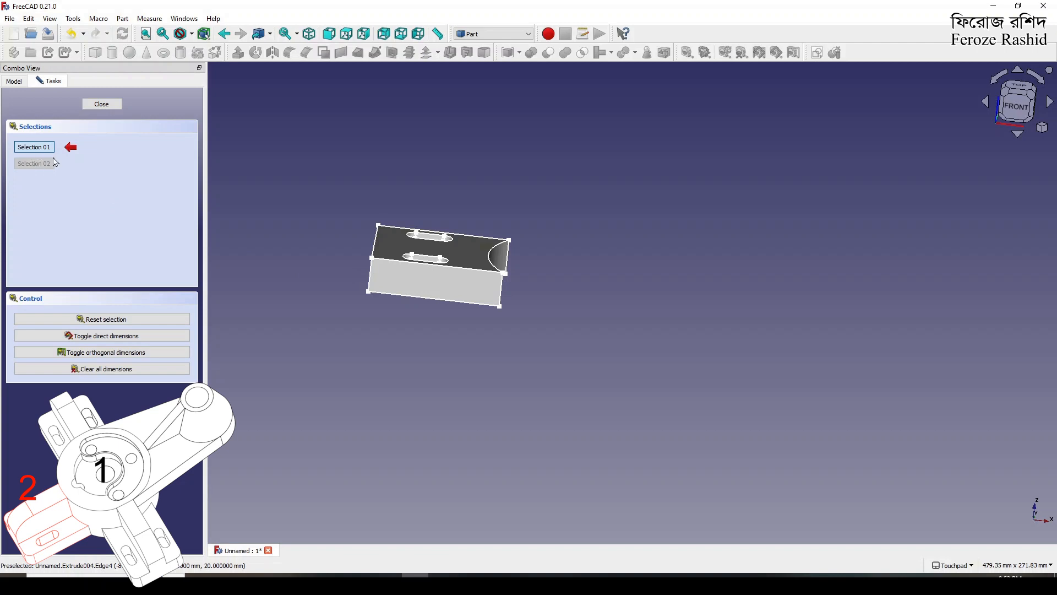
{"action": "left_click", "coordinate": [371, 258]}
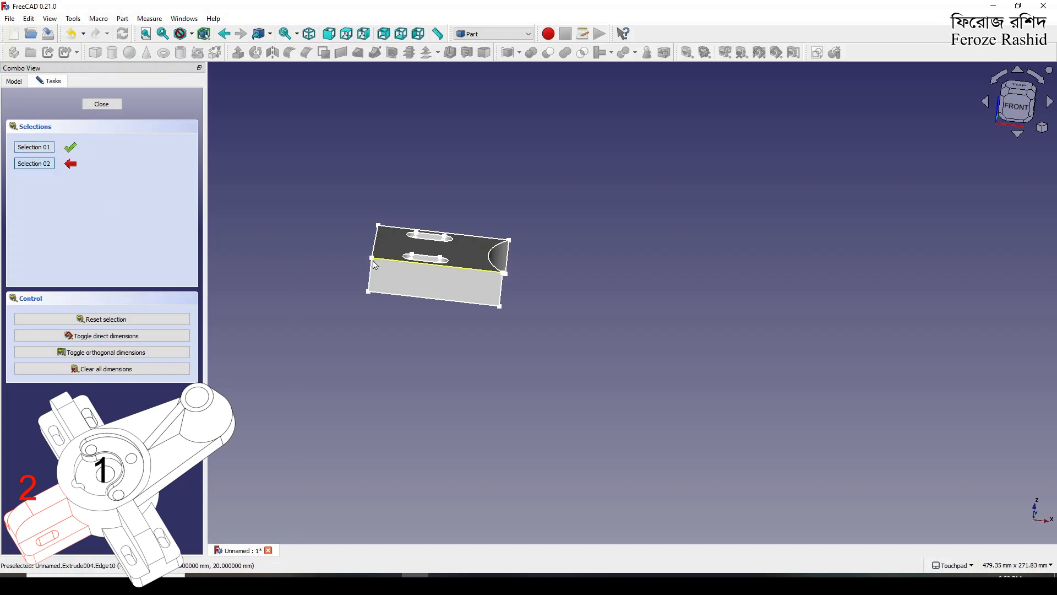
{"action": "left_click", "coordinate": [369, 292]}
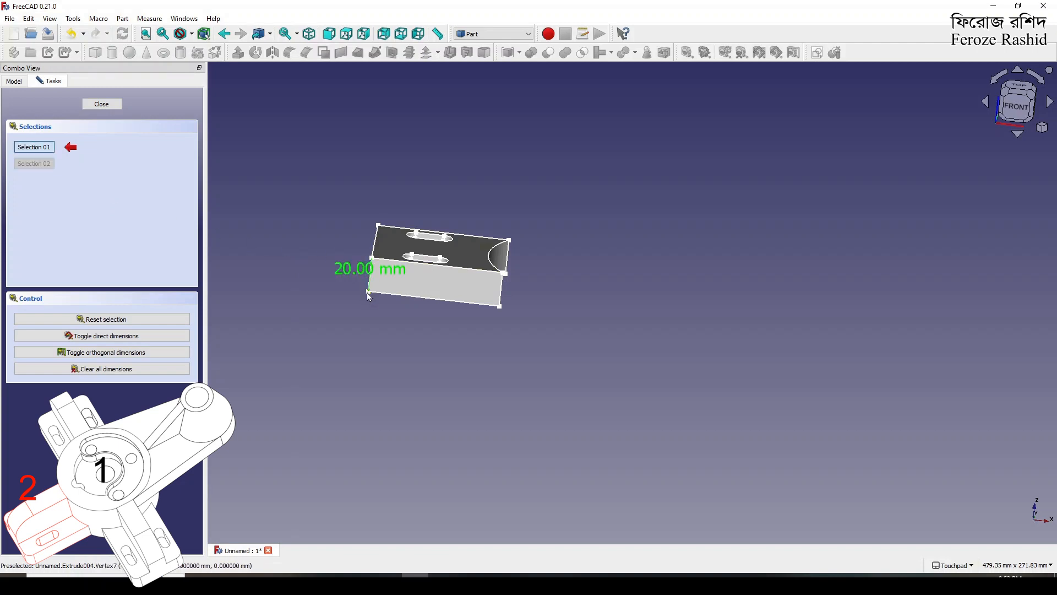
{"action": "left_click", "coordinate": [108, 104]}
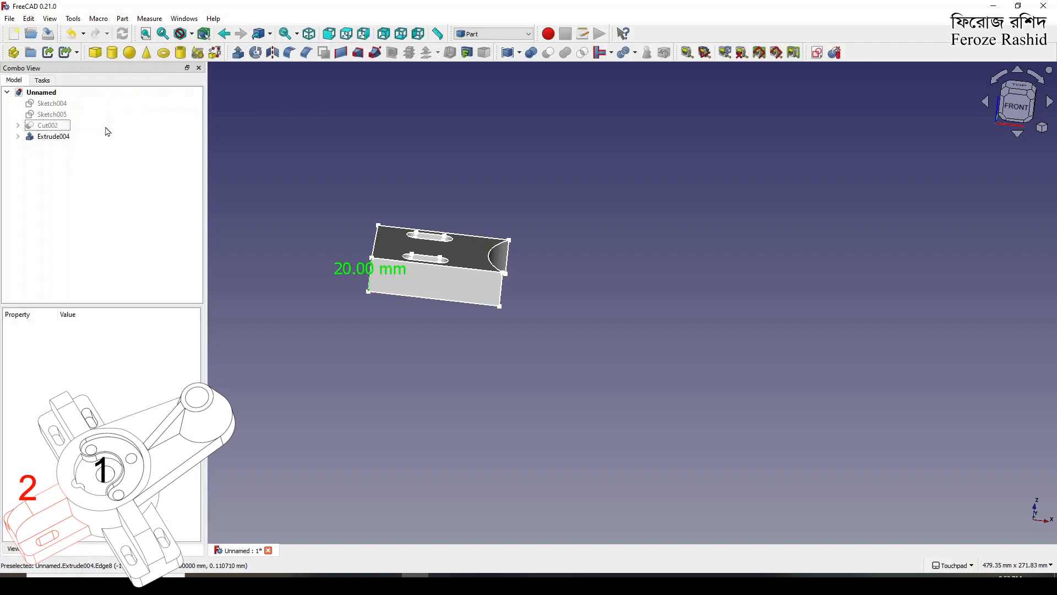
{"action": "left_click", "coordinate": [687, 53]}
{"action": "left_click", "coordinate": [101, 368]}
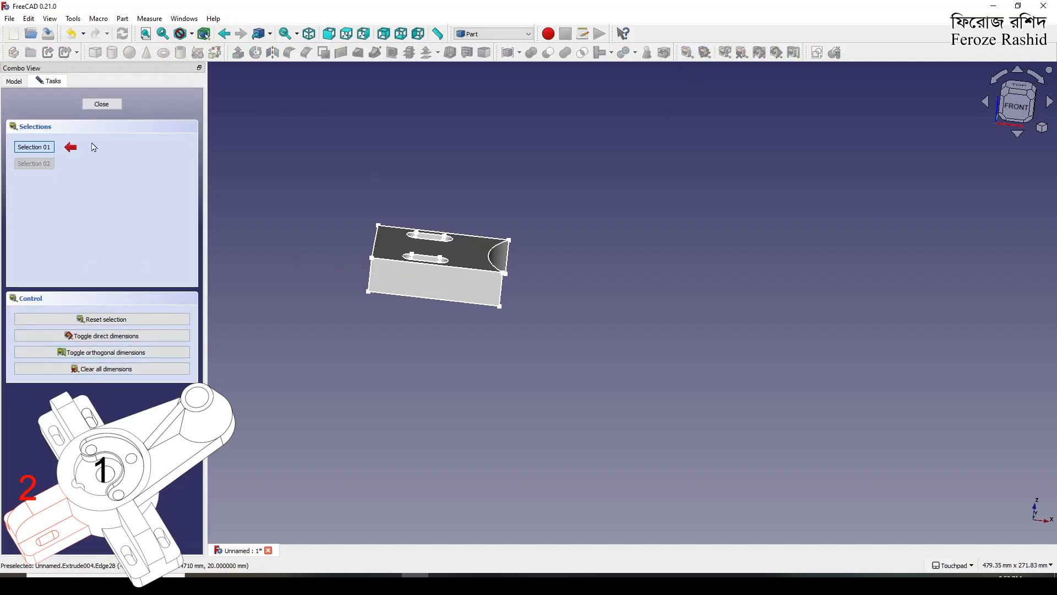
{"action": "left_click", "coordinate": [96, 107]}
Step: Show the central cylinder Cut002 together with the extruded arm
{"action": "middle_click_drag", "start_coordinate": [422, 319], "coordinate": [394, 352]}
{"action": "left_click", "coordinate": [44, 126]}
{"action": "key", "text": "space"}
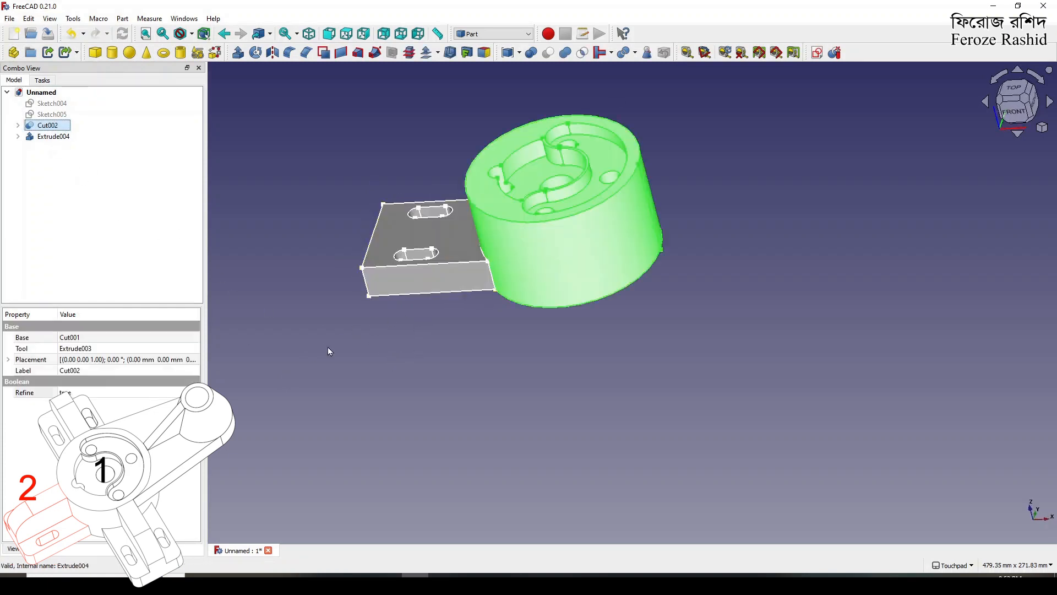
{"action": "left_click", "coordinate": [329, 352]}
{"action": "middle_click_drag", "start_coordinate": [585, 309], "coordinate": [648, 344]}
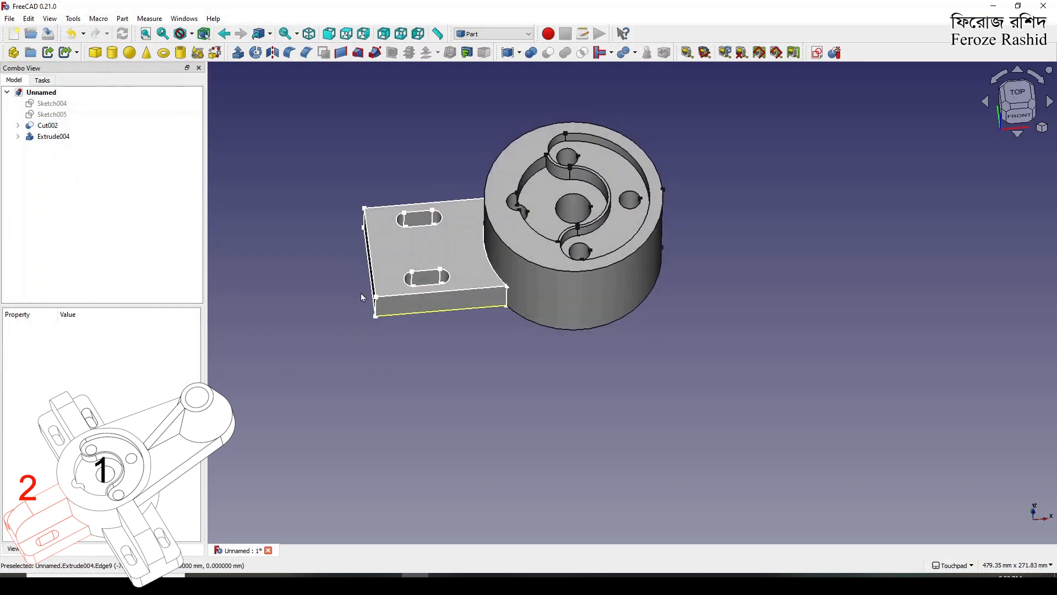
Step: Duplicate the extruded arm twice, copying only the extrusion and not its dependent objects
{"action": "left_click", "coordinate": [53, 137]}
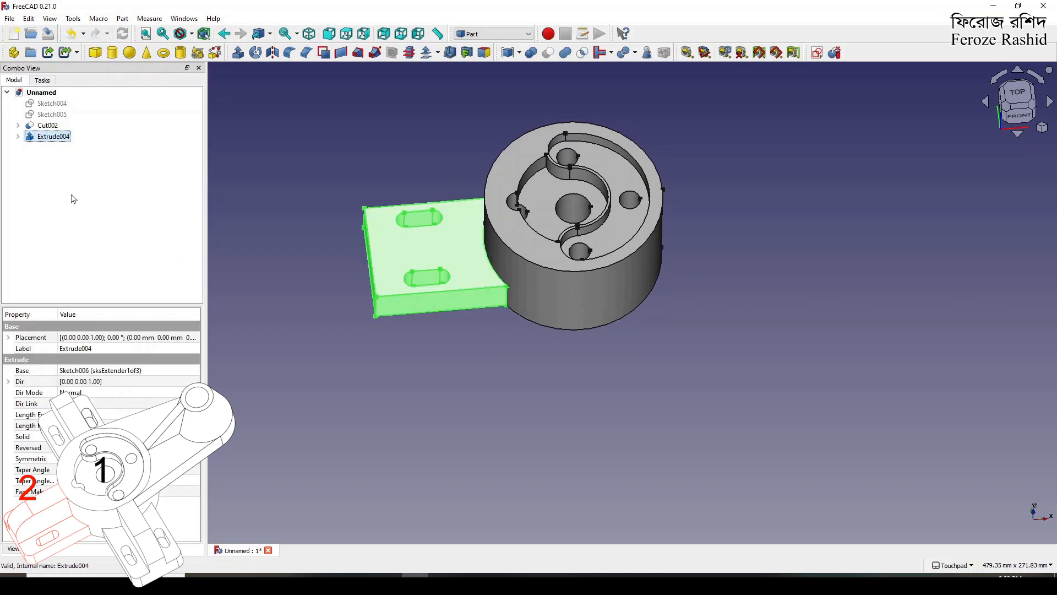
{"action": "key", "text": "ctrl+e"}
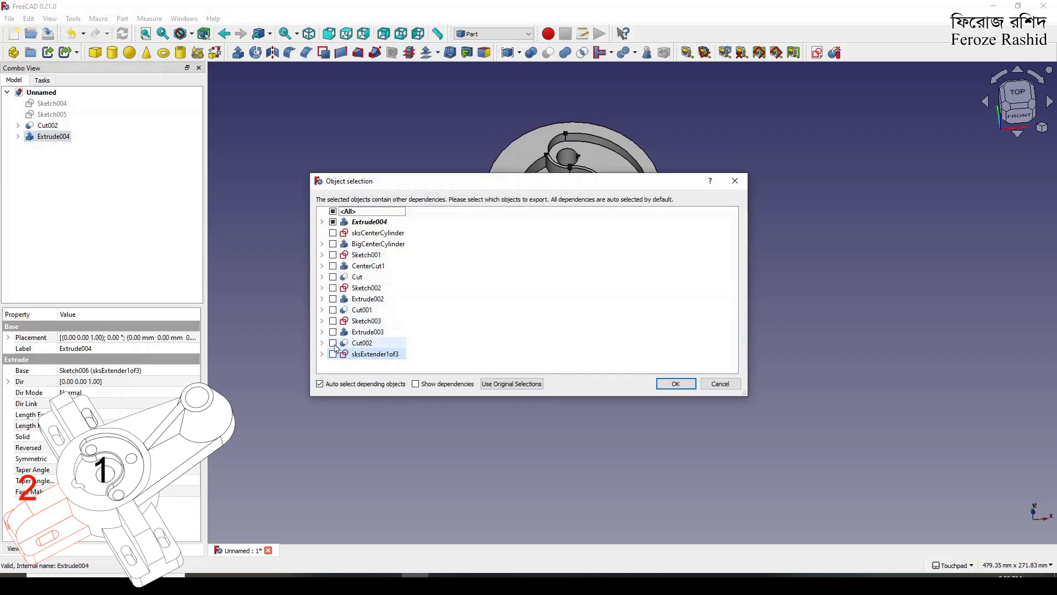
{"action": "left_click", "coordinate": [662, 386]}
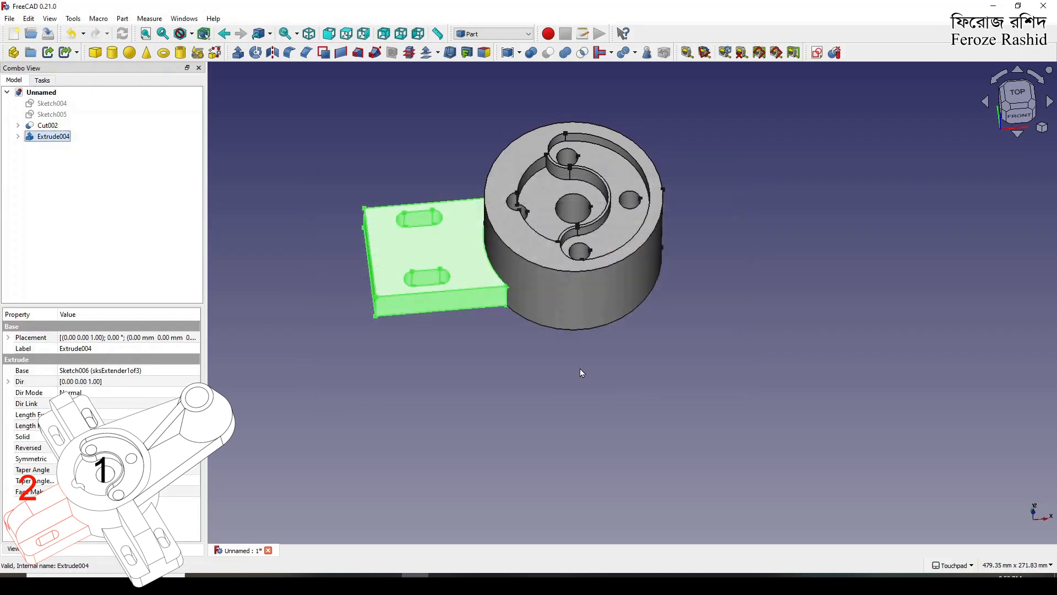
{"action": "left_click", "coordinate": [92, 239]}
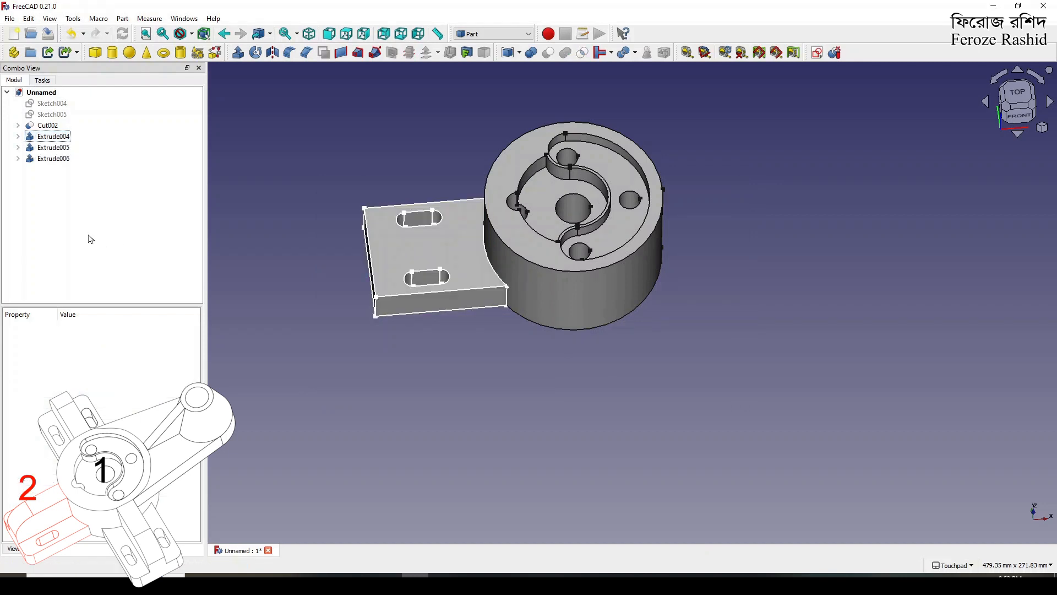
Step: Rotate the slotted plate Extrude005 to a placement angle of 90° about the Z axis
{"action": "left_click", "coordinate": [54, 147]}
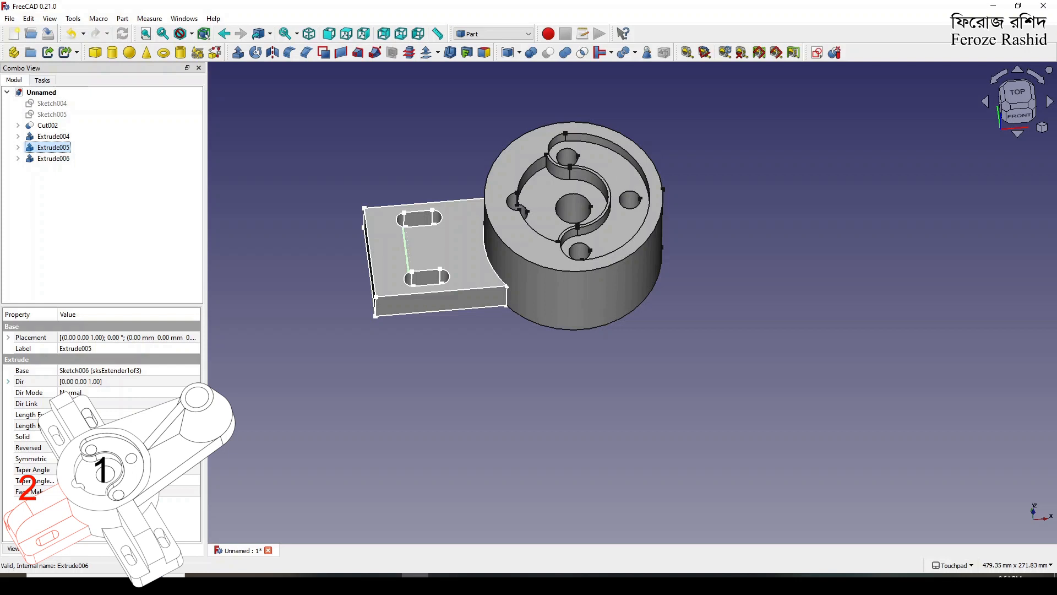
{"action": "left_click", "coordinate": [9, 338]}
{"action": "left_click", "coordinate": [66, 349]}
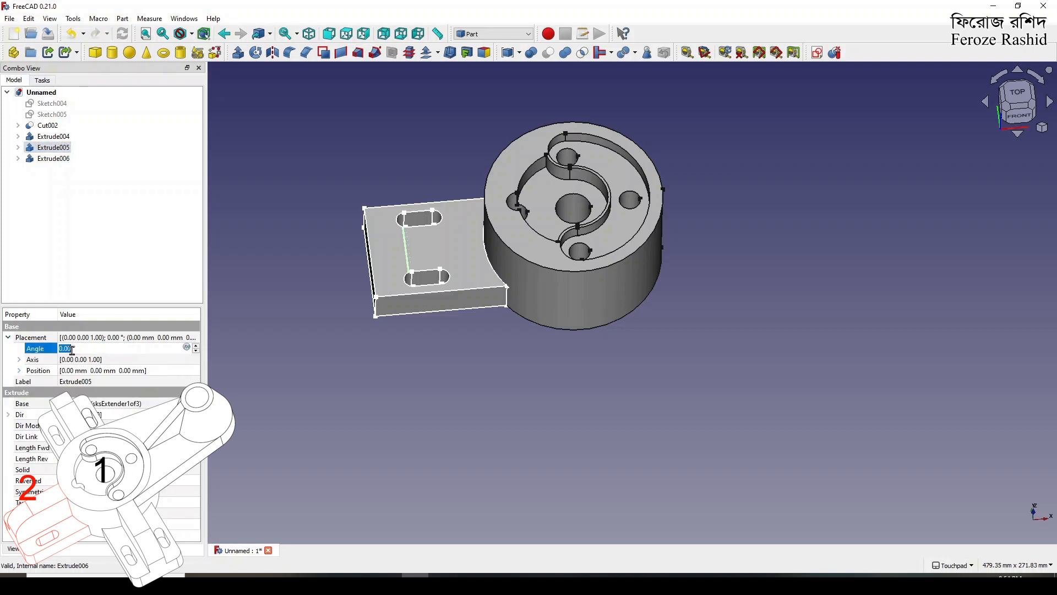
{"action": "type", "text": "90"}
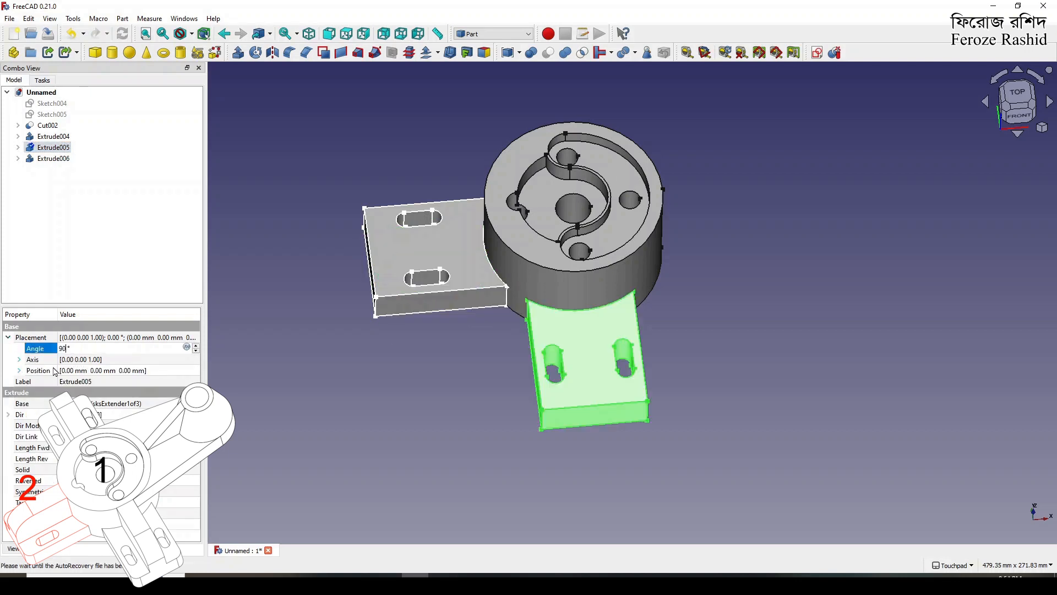
Step: Rotate the slotted plate Extrude006 to a placement angle of -90° about the Z axis
{"action": "left_click", "coordinate": [54, 158]}
{"action": "left_click", "coordinate": [65, 349]}
{"action": "type", "text": "-90"}
{"action": "key", "text": "Return"}
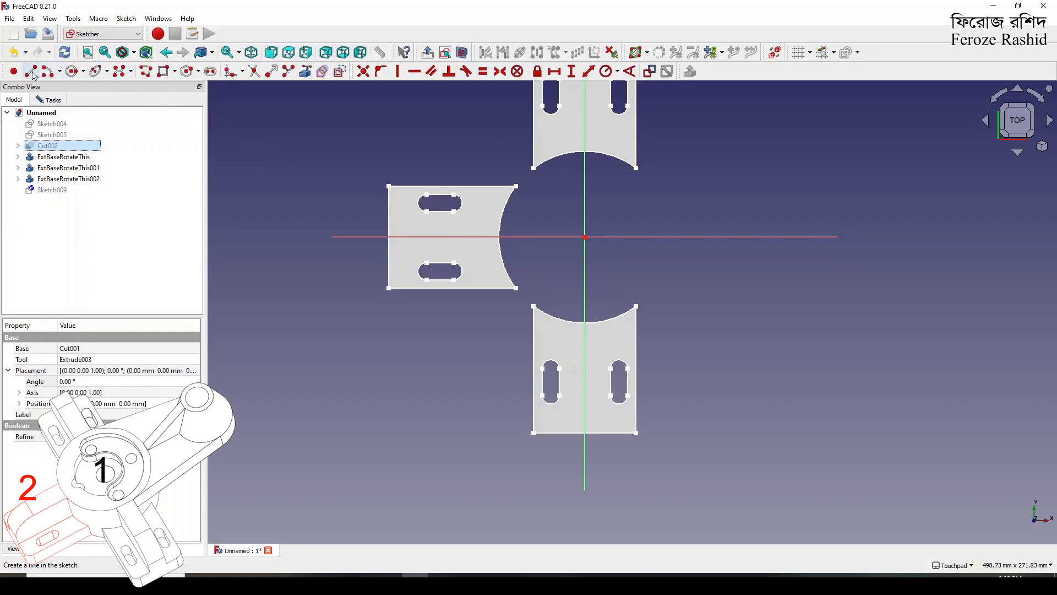
Step: Link the unrotated plate's straight outer edge and inner arc into Sketch009 as external geometry
{"action": "left_click", "coordinate": [166, 71]}
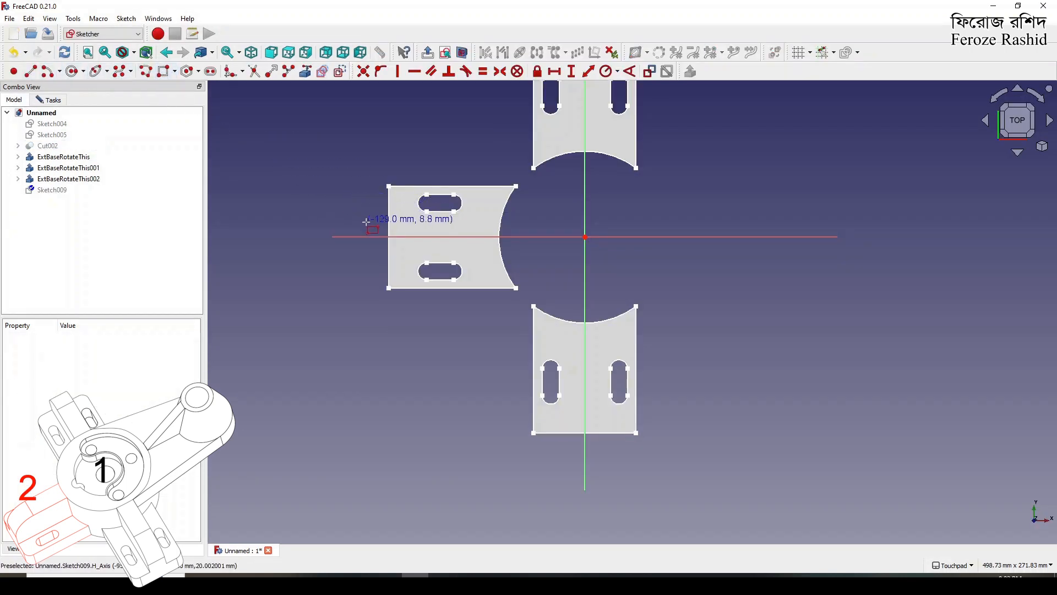
{"action": "left_click", "coordinate": [306, 71]}
{"action": "left_click", "coordinate": [389, 225]}
{"action": "left_click", "coordinate": [502, 224]}
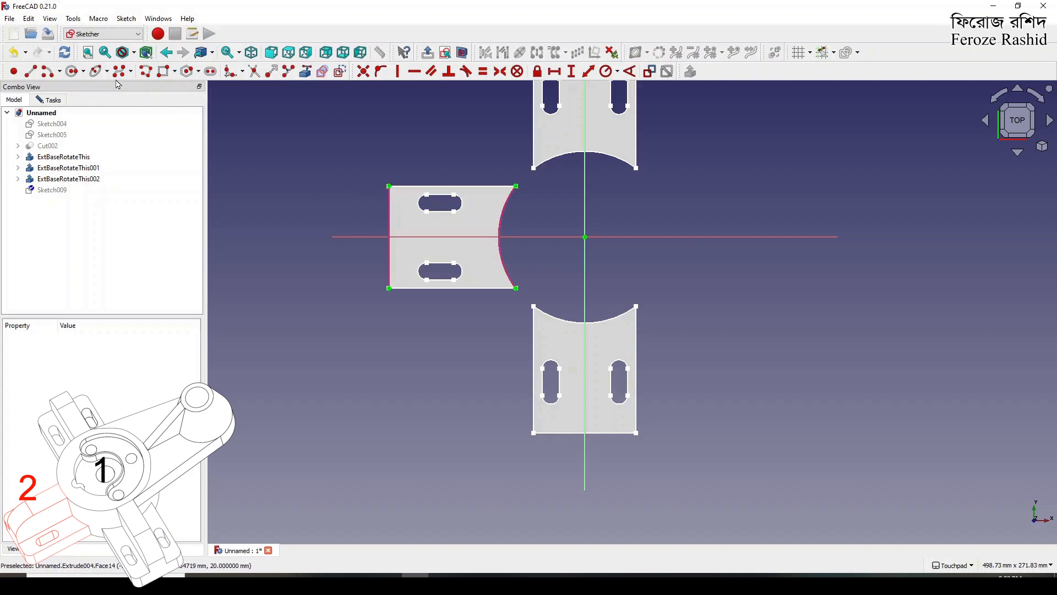
Step: Draw a rectangle between the two slots, spanning from the plate's outer edge to its concave arc across the horizontal axis
{"action": "left_click", "coordinate": [165, 71]}
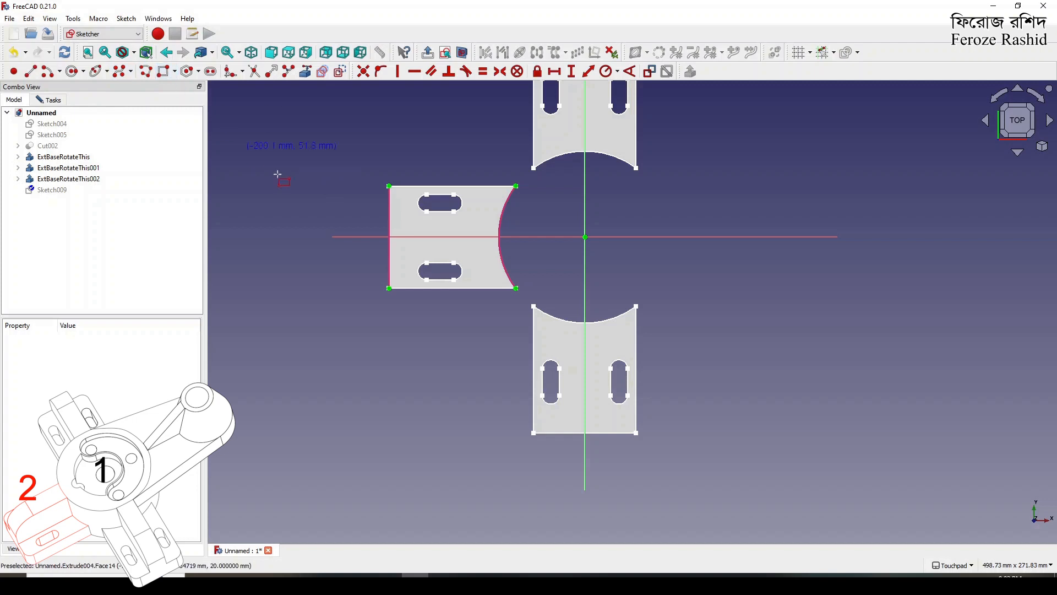
{"action": "left_click", "coordinate": [389, 224]}
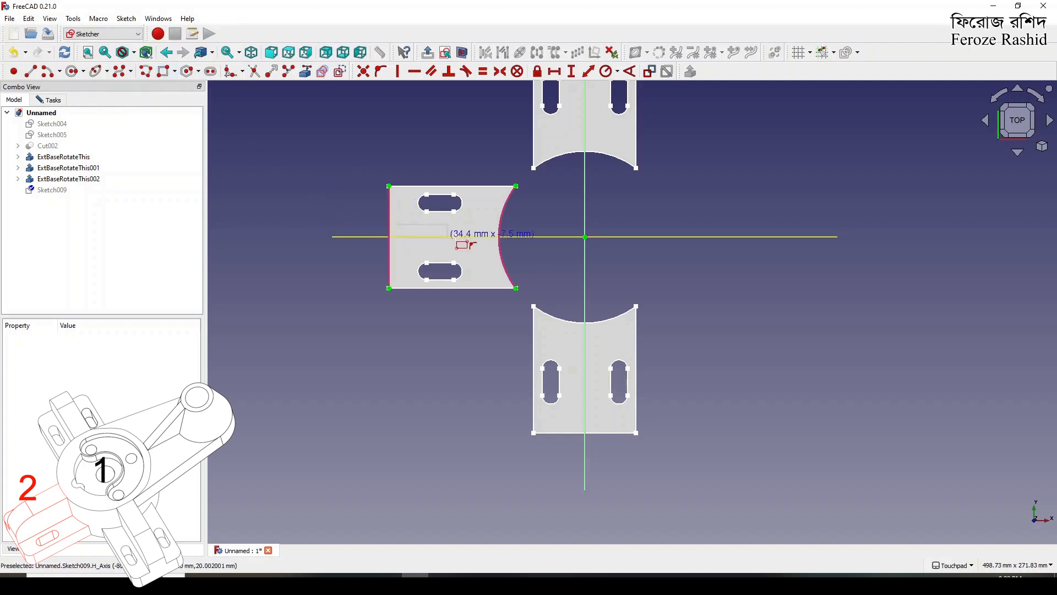
{"action": "left_click", "coordinate": [500, 247]}
Step: Delete the rectangle's short edge beside the arc and constrain the upper line's free endpoint onto the external arc
{"action": "scroll", "coordinate": [509, 239], "scroll_direction": "up", "scroll_amount": 4}
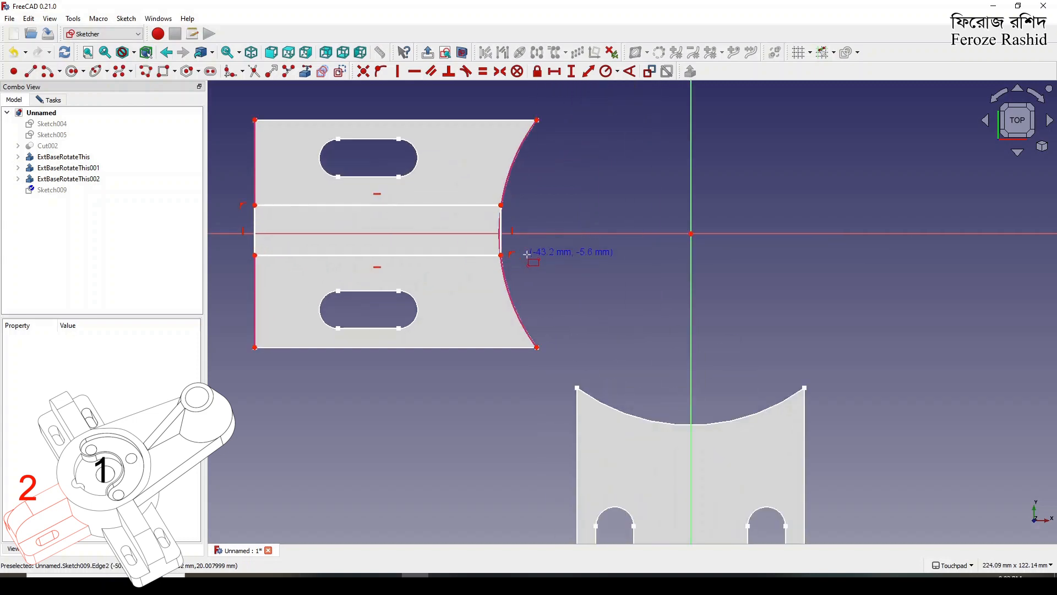
{"action": "left_click", "coordinate": [501, 232]}
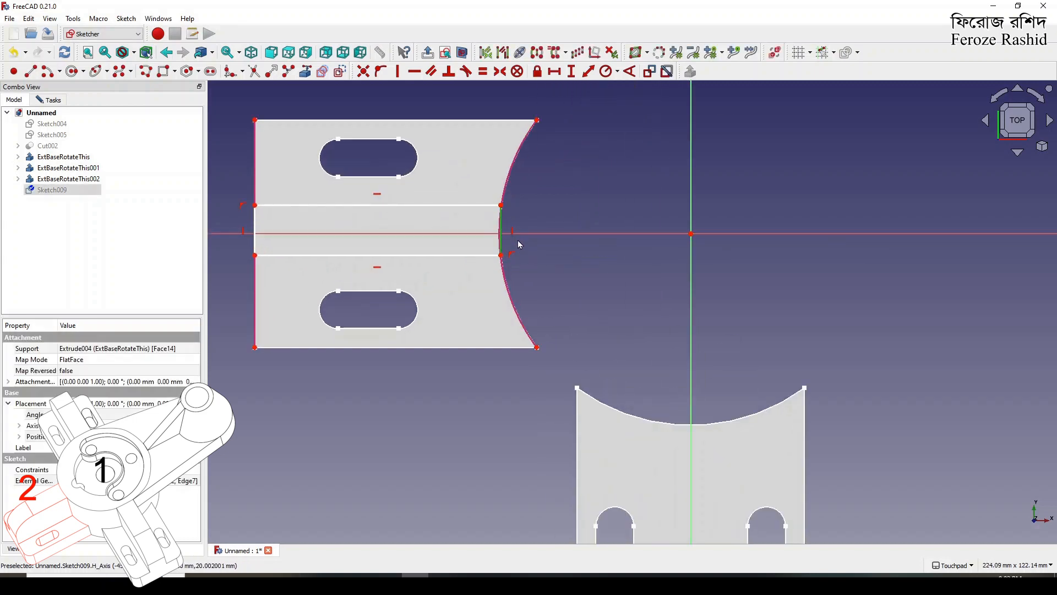
{"action": "key", "text": "Delete"}
{"action": "left_click_drag", "start_coordinate": [501, 205], "coordinate": [484, 205]}
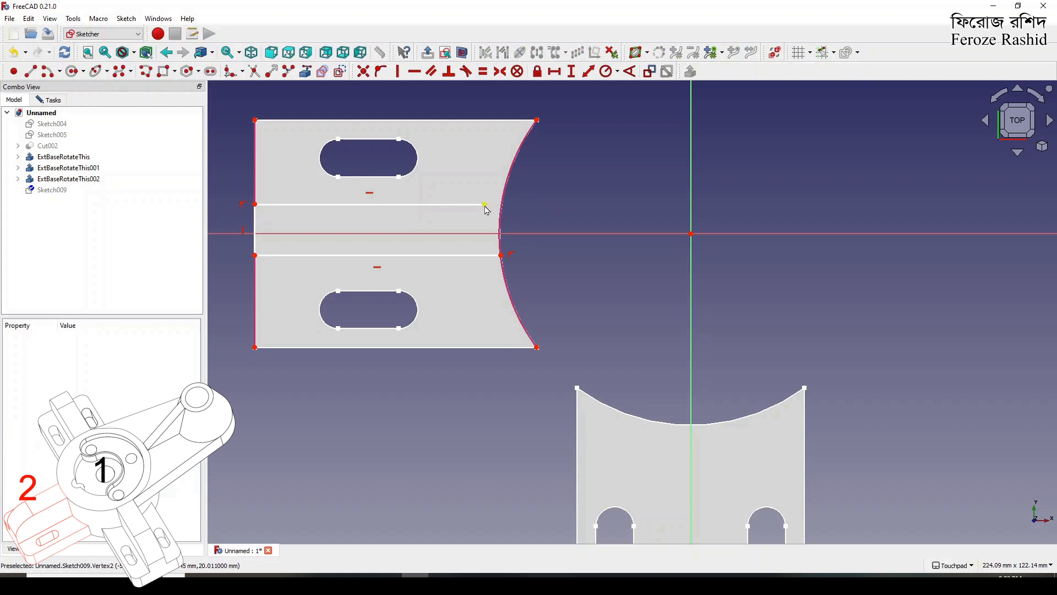
{"action": "left_click", "coordinate": [485, 205]}
{"action": "left_click", "coordinate": [501, 210]}
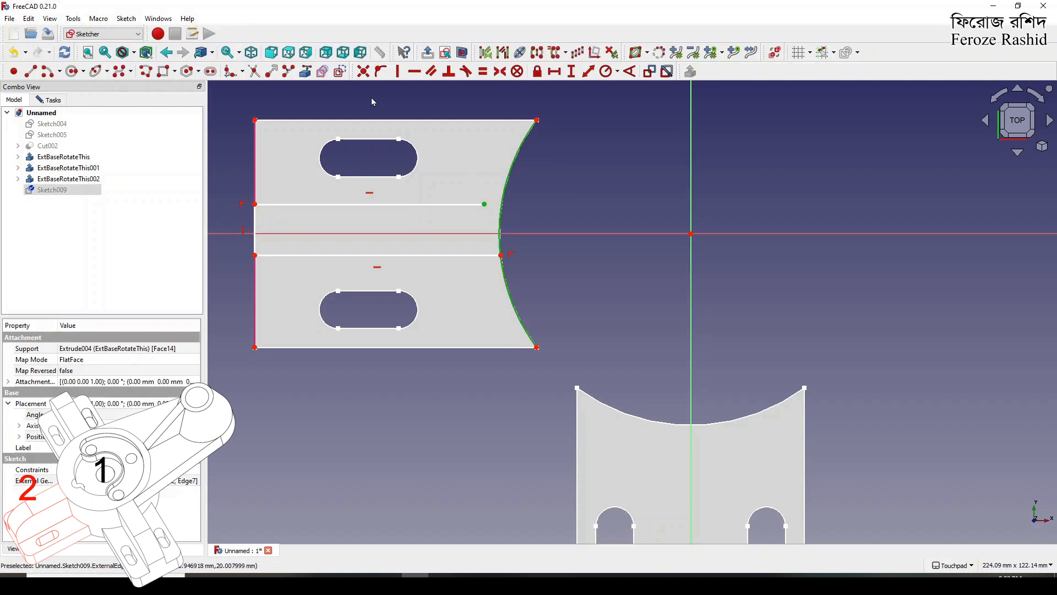
{"action": "left_click", "coordinate": [380, 72]}
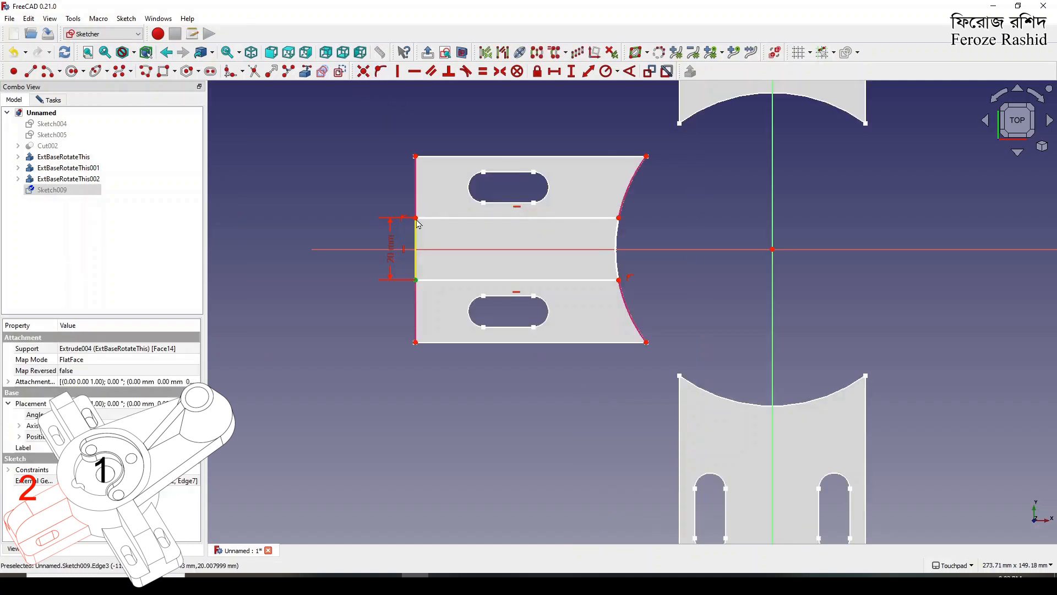
Step: Make the rib profile's two outer corners symmetric about the horizontal axis and close the sketch
{"action": "left_click", "coordinate": [415, 218]}
{"action": "left_click", "coordinate": [366, 250]}
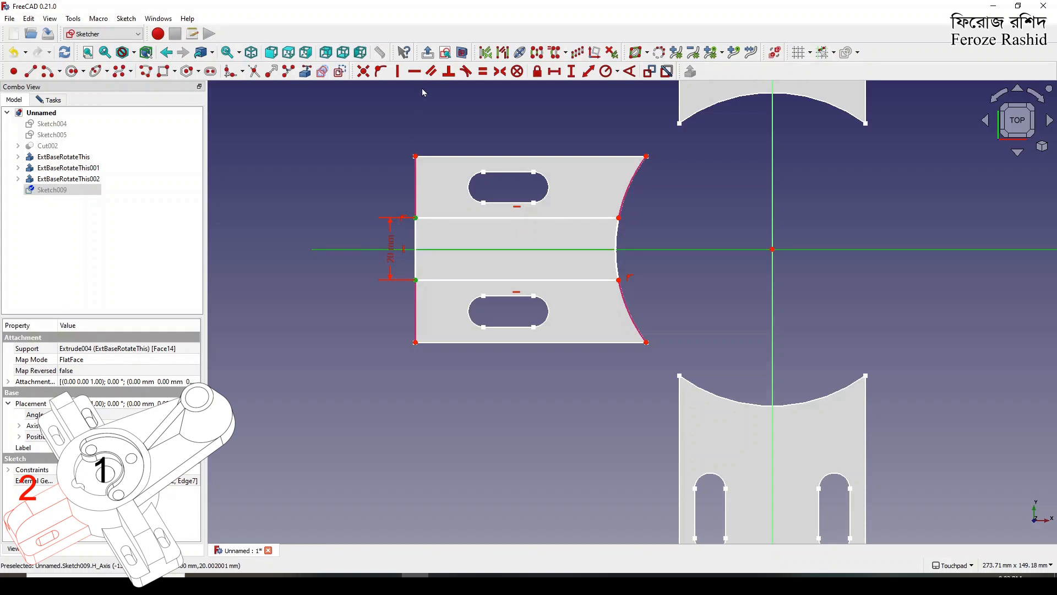
{"action": "left_click", "coordinate": [500, 71]}
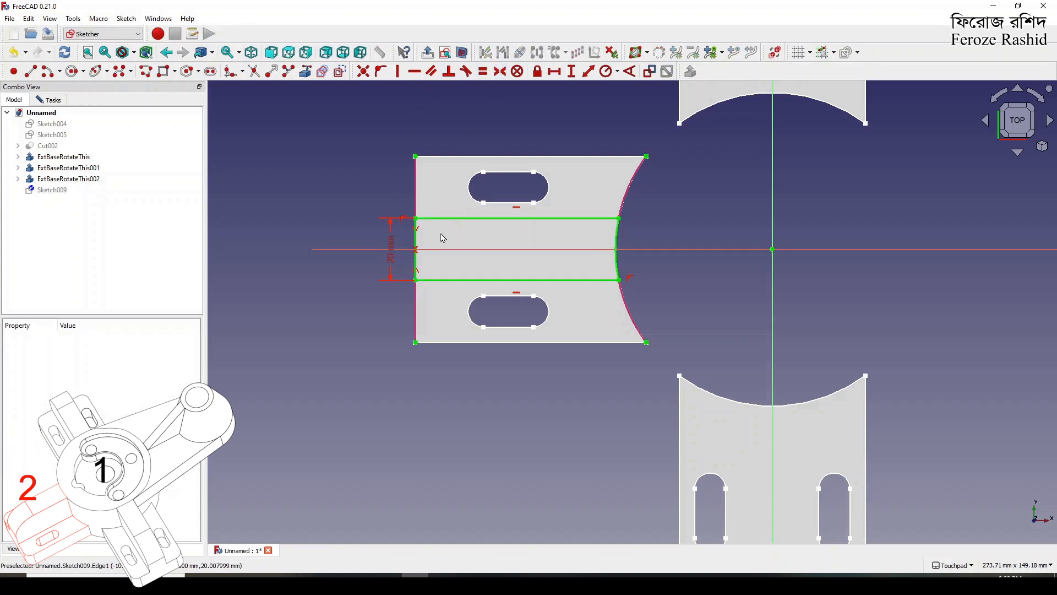
{"action": "left_click", "coordinate": [49, 100]}
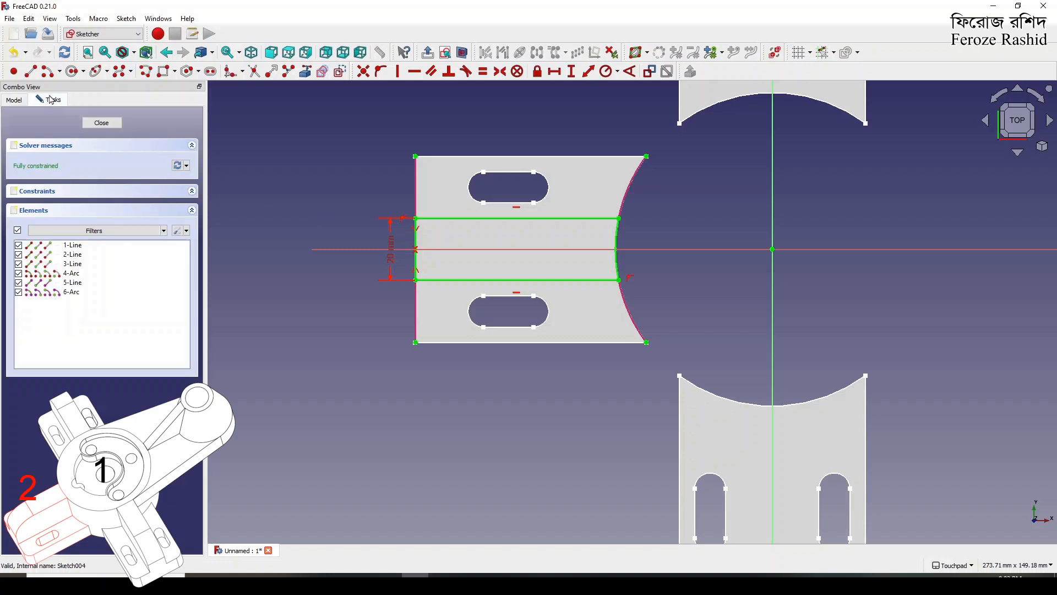
{"action": "left_click", "coordinate": [102, 124]}
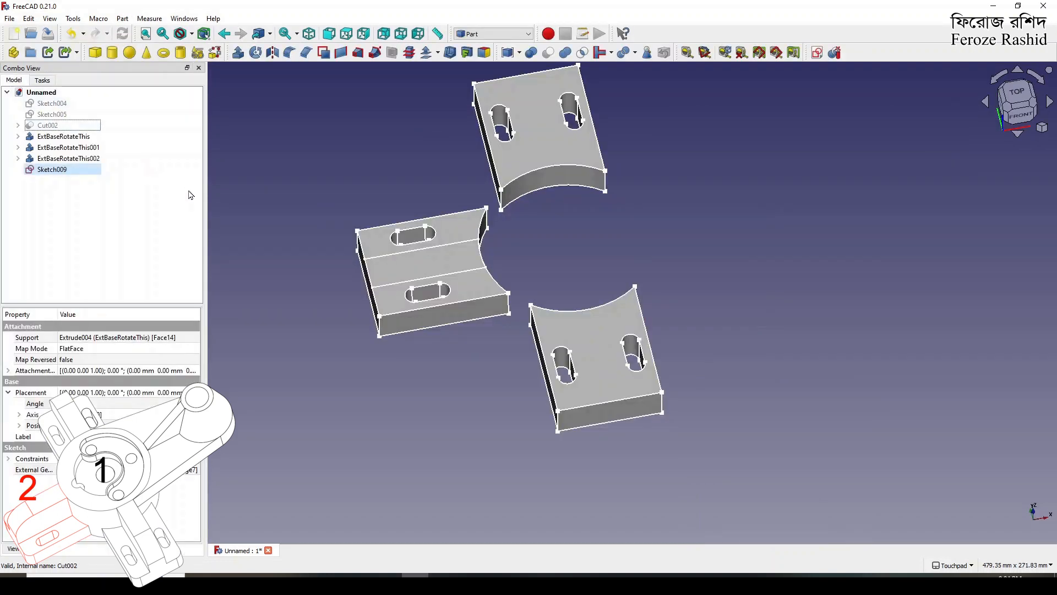
Step: Extrude the rib profile Sketch009 along its normal as a solid above the slotted plate
{"action": "left_click", "coordinate": [62, 169]}
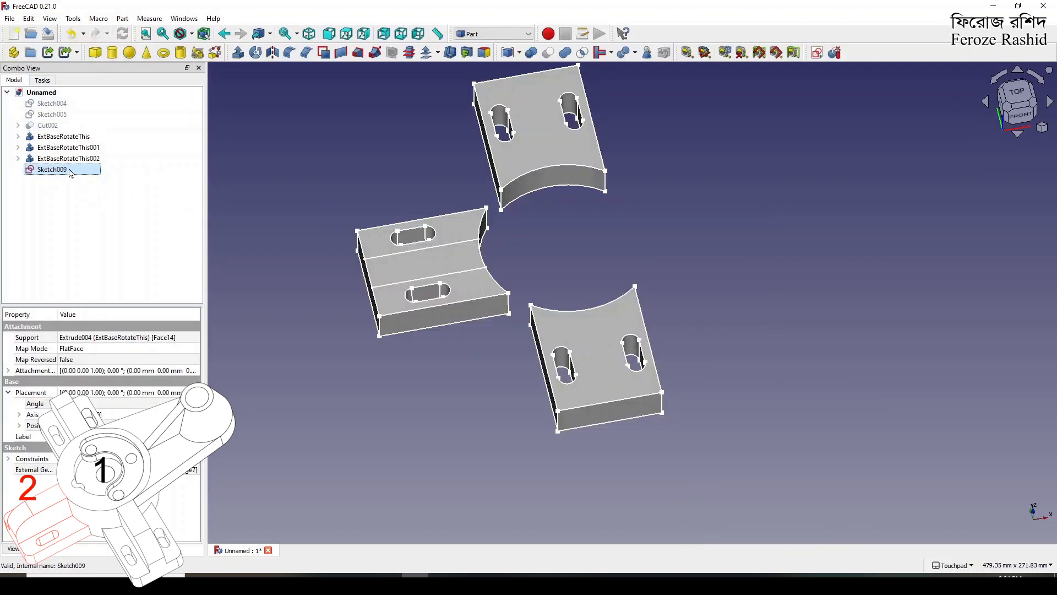
{"action": "left_click", "coordinate": [240, 61]}
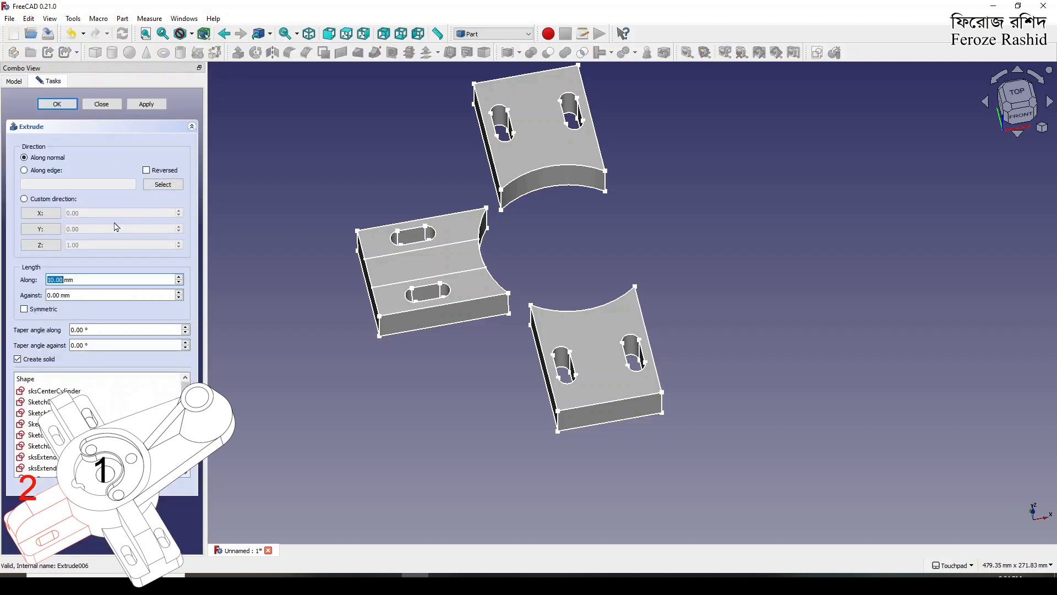
{"action": "type", "text": "4"}
{"action": "key", "text": "Return"}
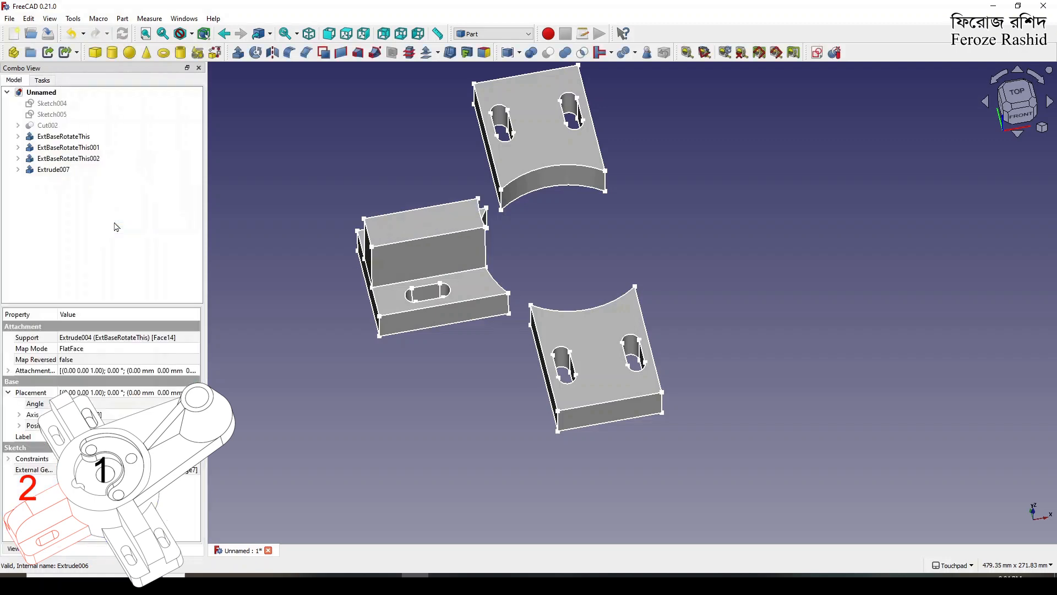
Step: Delete the extra sketch Sketch010 attached to the 90° rotated plate
{"action": "left_click_drag", "start_coordinate": [543, 441], "coordinate": [421, 390], "text": "alt"}
{"action": "left_click", "coordinate": [43, 181]}
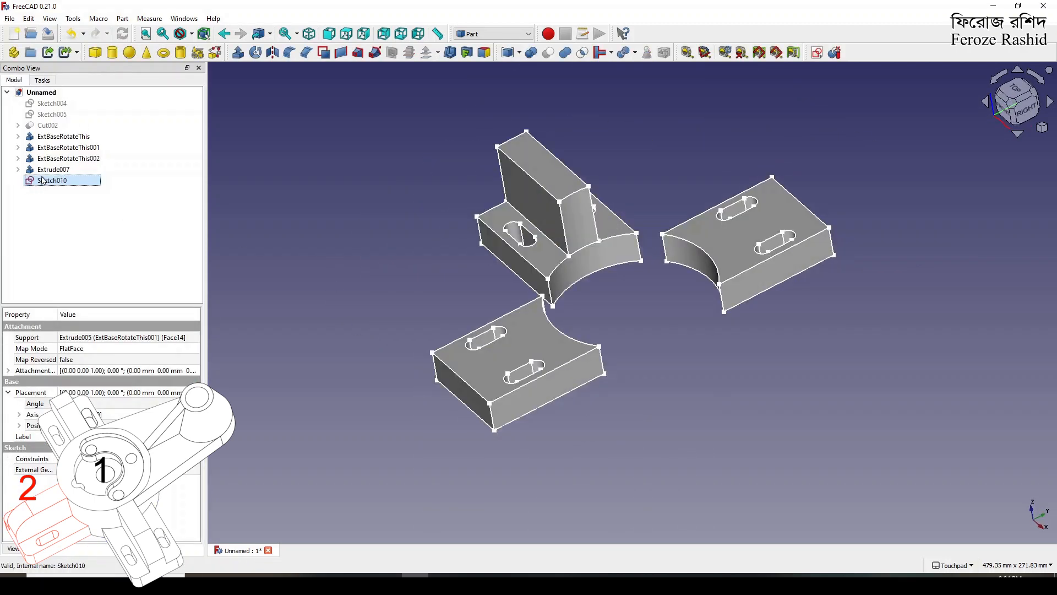
{"action": "key", "text": "Delete"}
Step: Reopen Sketch009 inside Extrude007 and link the two rotated plates' outer edges and arcs as external geometry
{"action": "left_click", "coordinate": [18, 169]}
{"action": "double_click", "coordinate": [55, 180]}
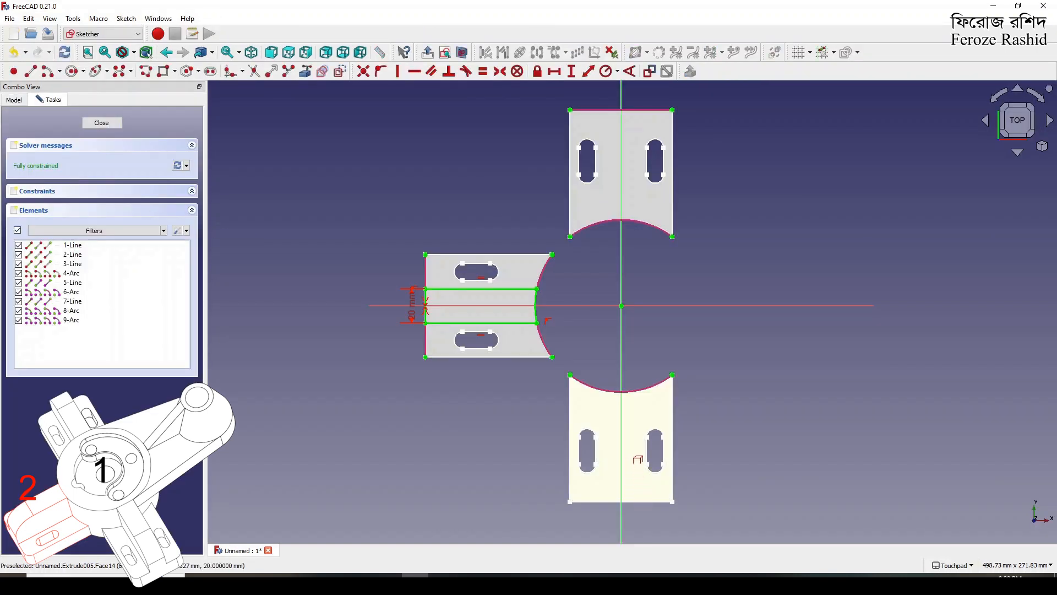
{"action": "left_click", "coordinate": [640, 503]}
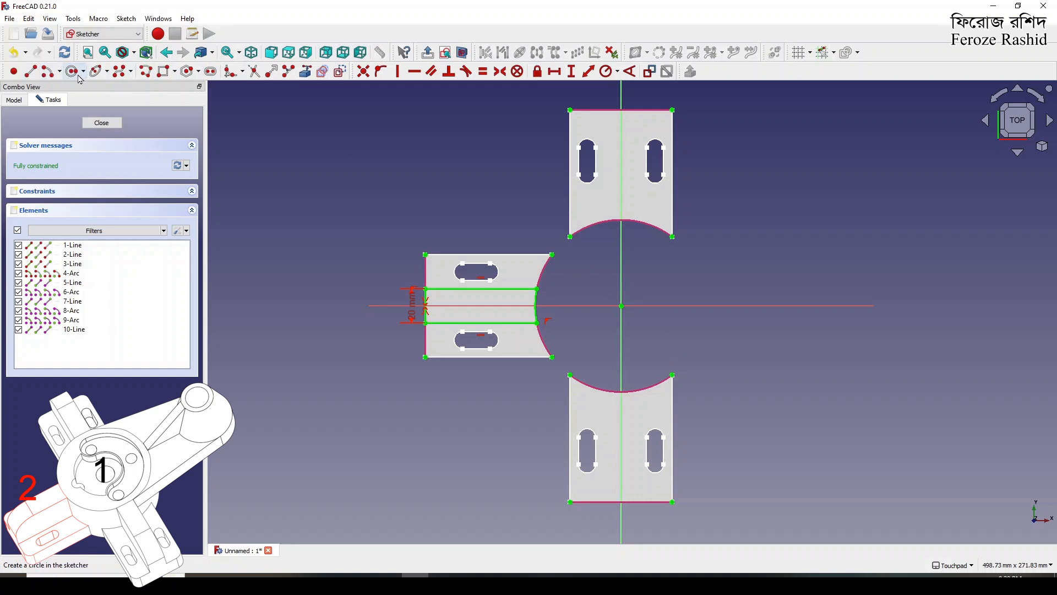
Step: Draw a narrow rectangle from the -90° rotated plate's outer edge to its arc and remove its short edge beside the arc
{"action": "left_click", "coordinate": [164, 78]}
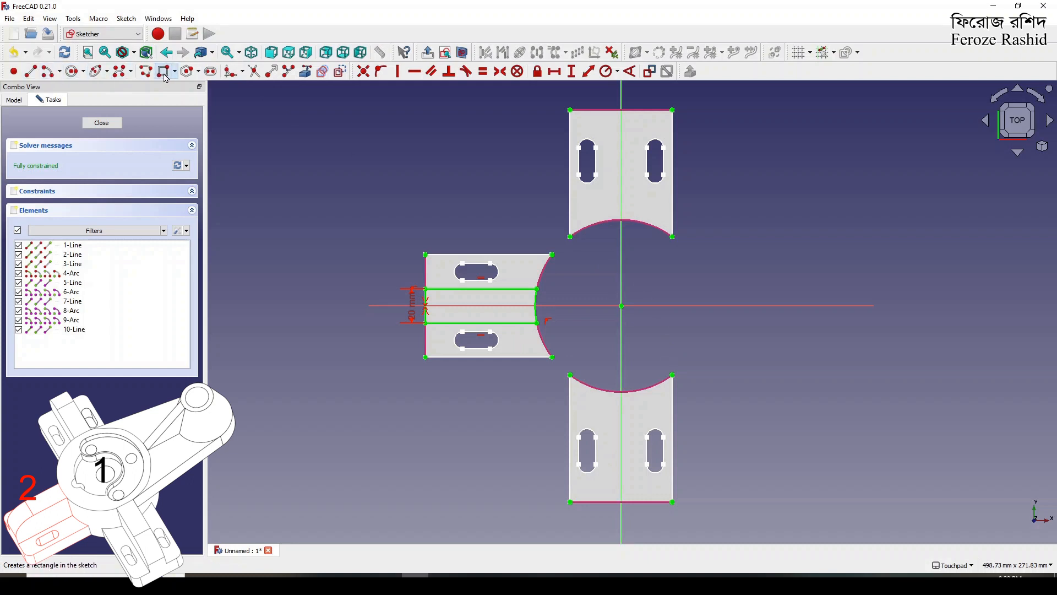
{"action": "left_click", "coordinate": [609, 112]}
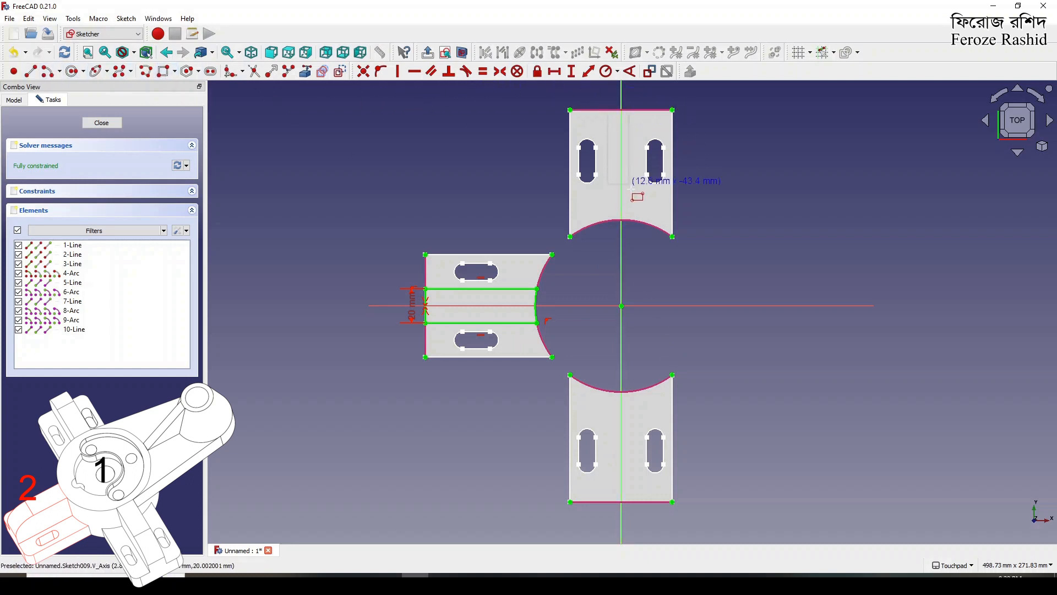
{"action": "left_click", "coordinate": [634, 222]}
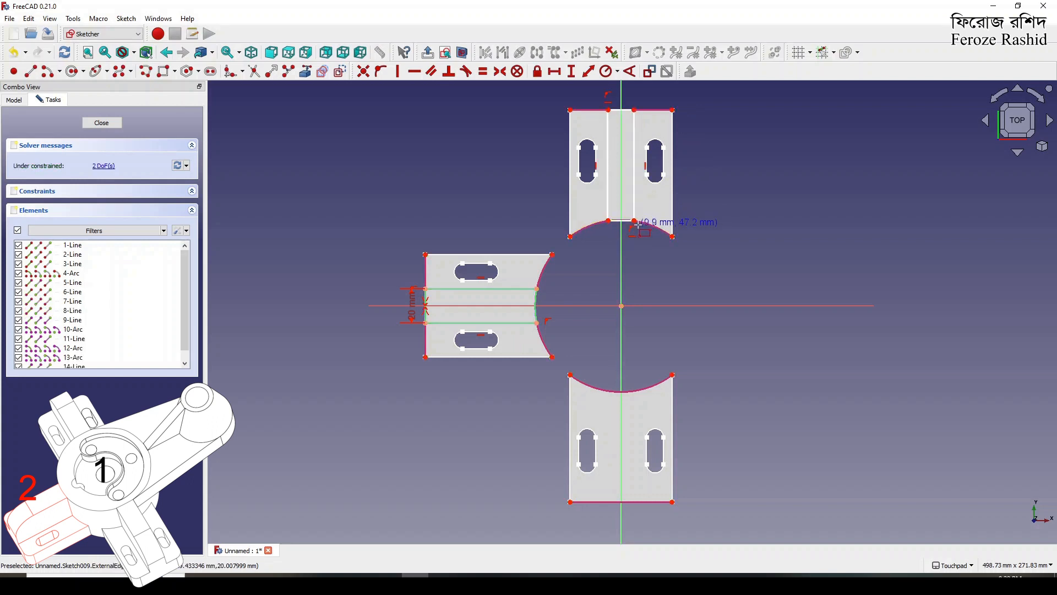
{"action": "left_click", "coordinate": [627, 223]}
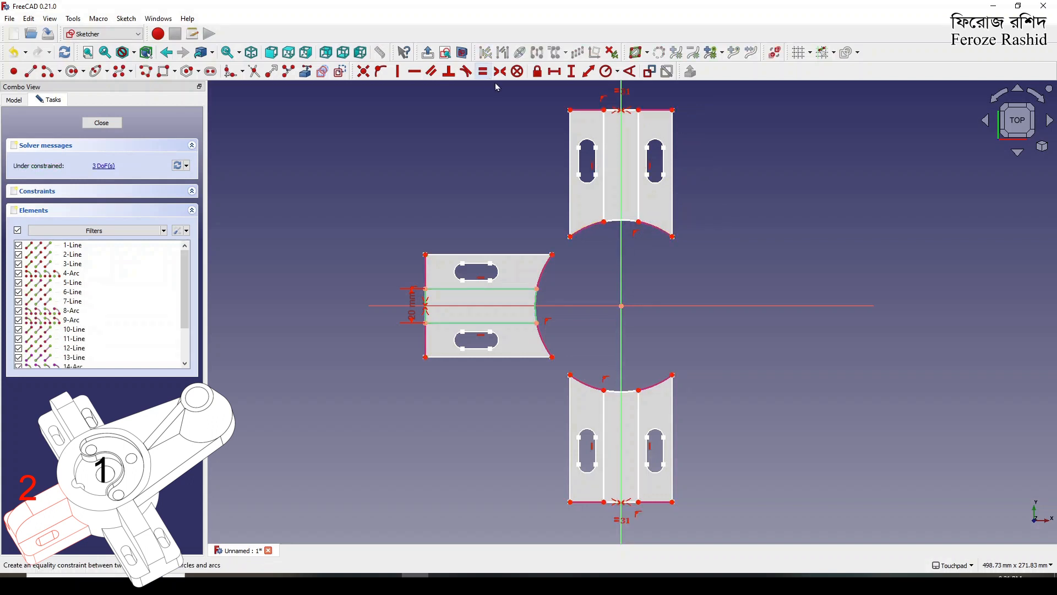
Step: Set the horizontal width of the rib profile on the -90° rotated plate to 20 mm at its outer edge
{"action": "left_click", "coordinate": [615, 111]}
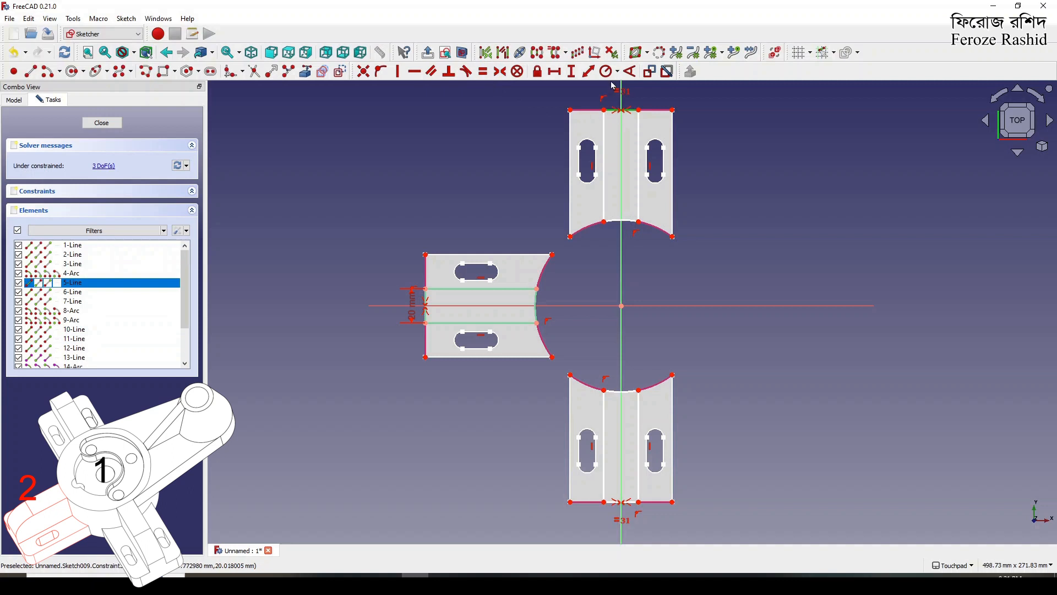
{"action": "left_click", "coordinate": [554, 71]}
{"action": "type", "text": "20"}
{"action": "key", "text": "Return"}
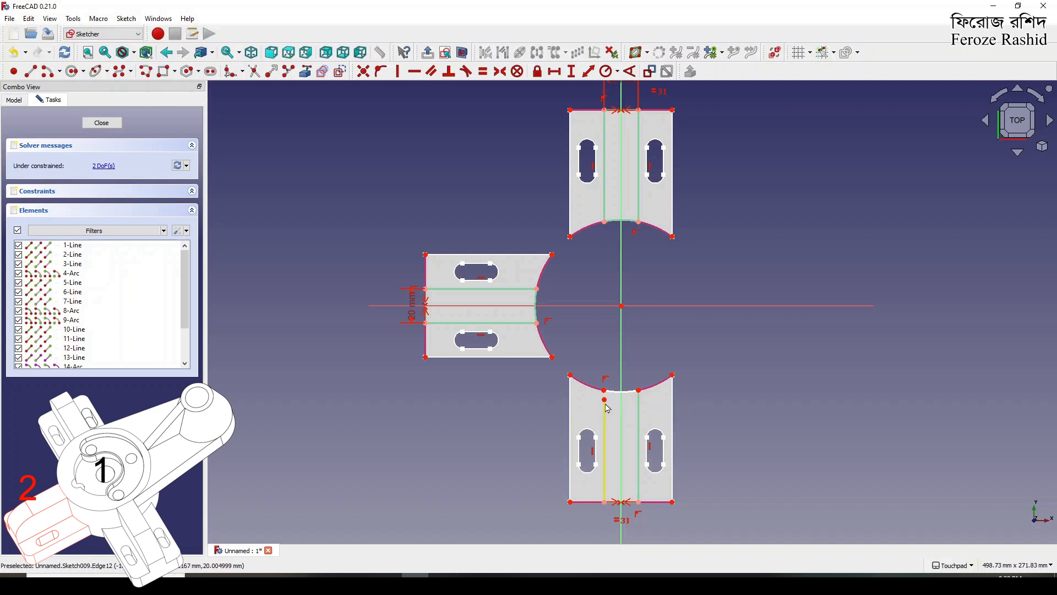
Step: Make the 90° rotated plate's loose rib line end coincident with the arc's endpoint and close the sketch
{"action": "left_click", "coordinate": [605, 399]}
{"action": "left_click", "coordinate": [605, 391]}
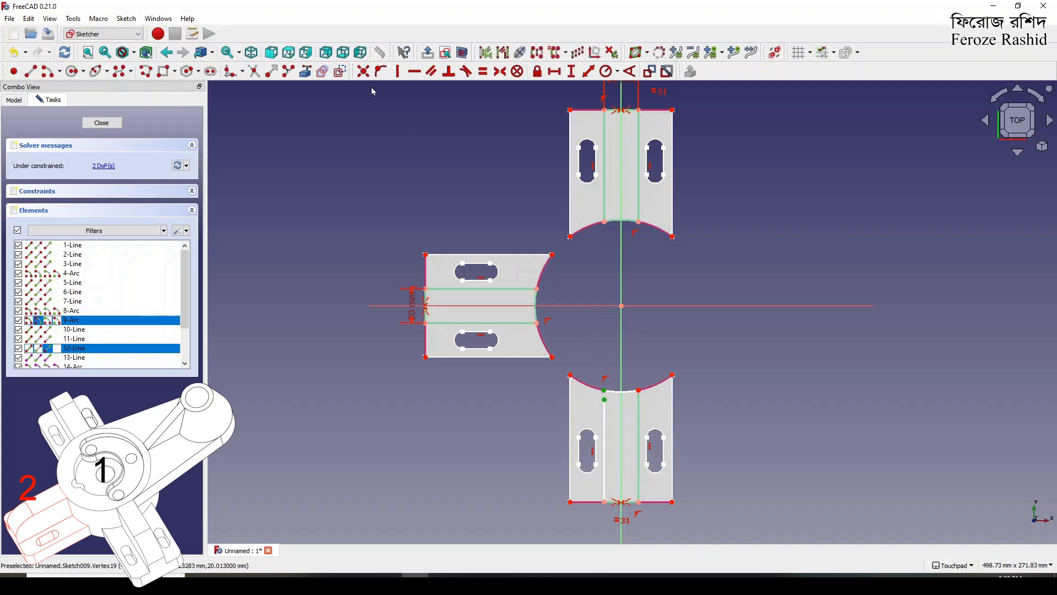
{"action": "key", "text": "c"}
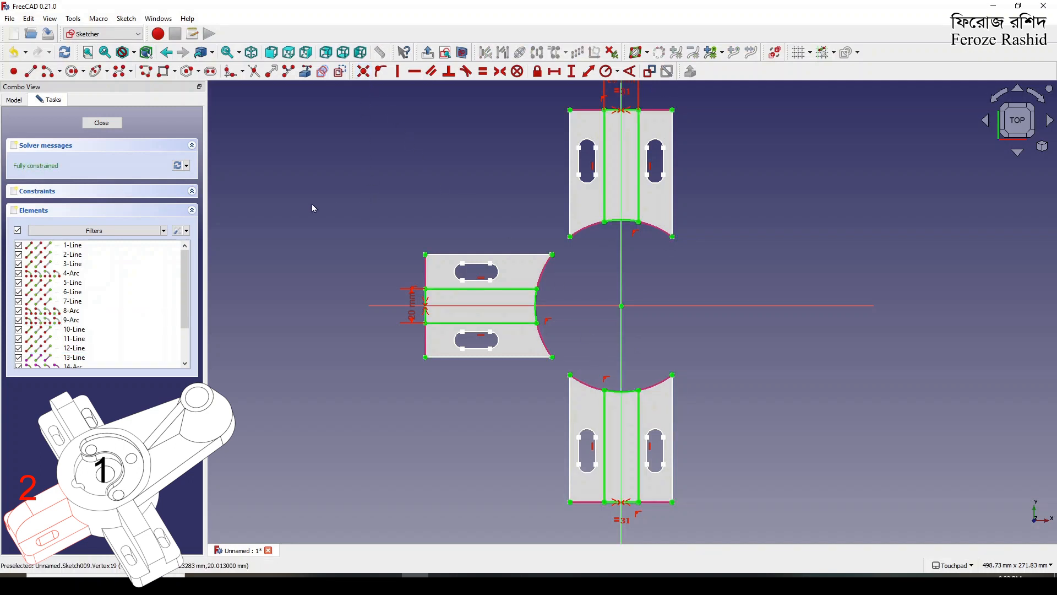
{"action": "left_click", "coordinate": [101, 122]}
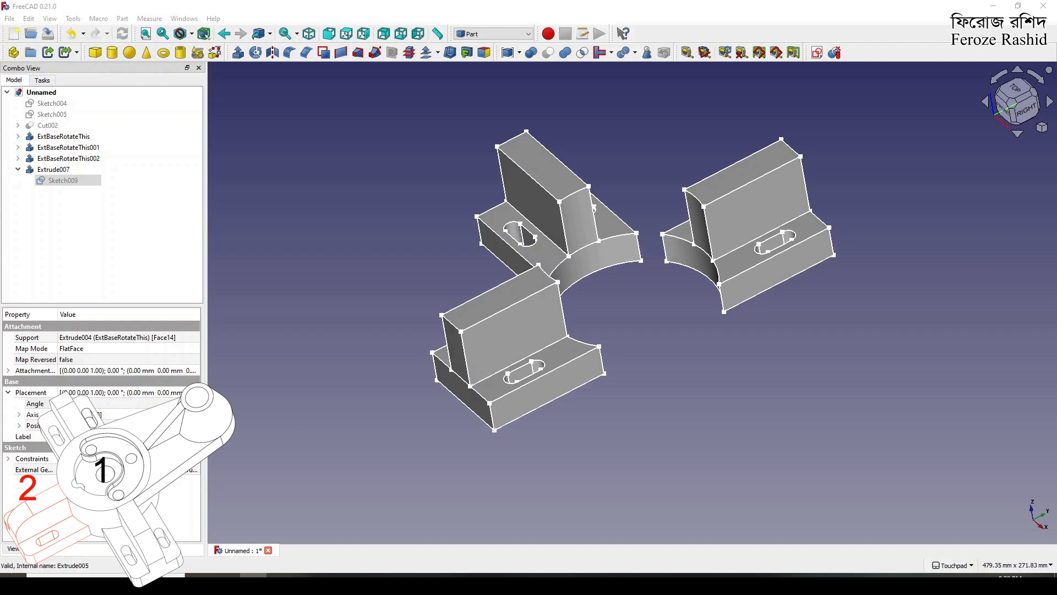
Step: Show the hidden central cylinder Cut002 between the three ribbed plates
{"action": "key", "text": "alt+Tab"}
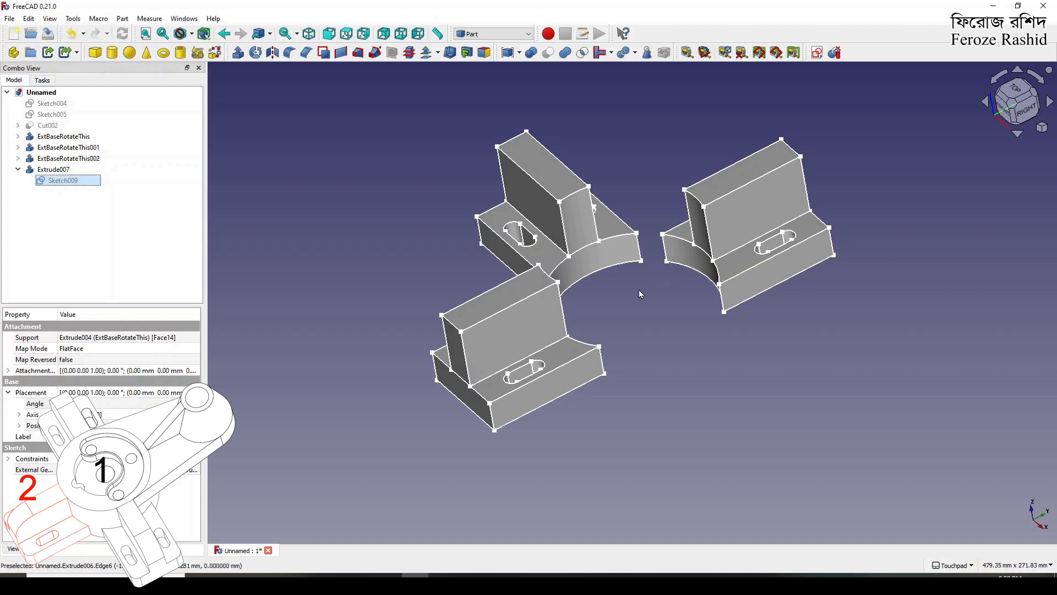
{"action": "left_click", "coordinate": [49, 128]}
{"action": "key", "text": "space"}
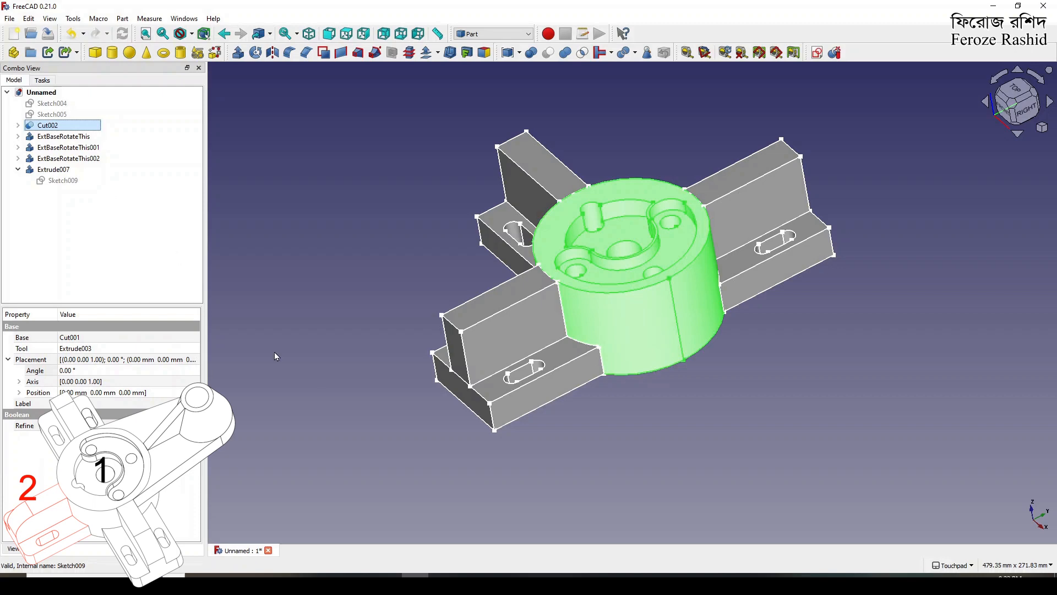
{"action": "left_click", "coordinate": [396, 448]}
{"action": "middle_click_drag", "start_coordinate": [425, 454], "coordinate": [413, 371]}
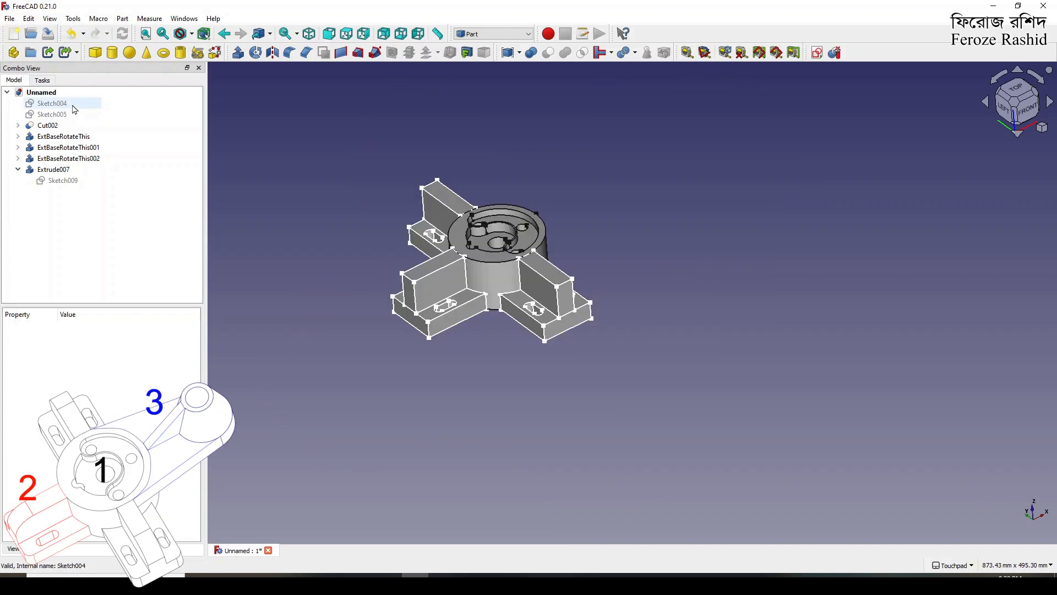
Step: Open Sketch004 for editing and delete all of its existing circles, arcs and points
{"action": "double_click", "coordinate": [52, 104]}
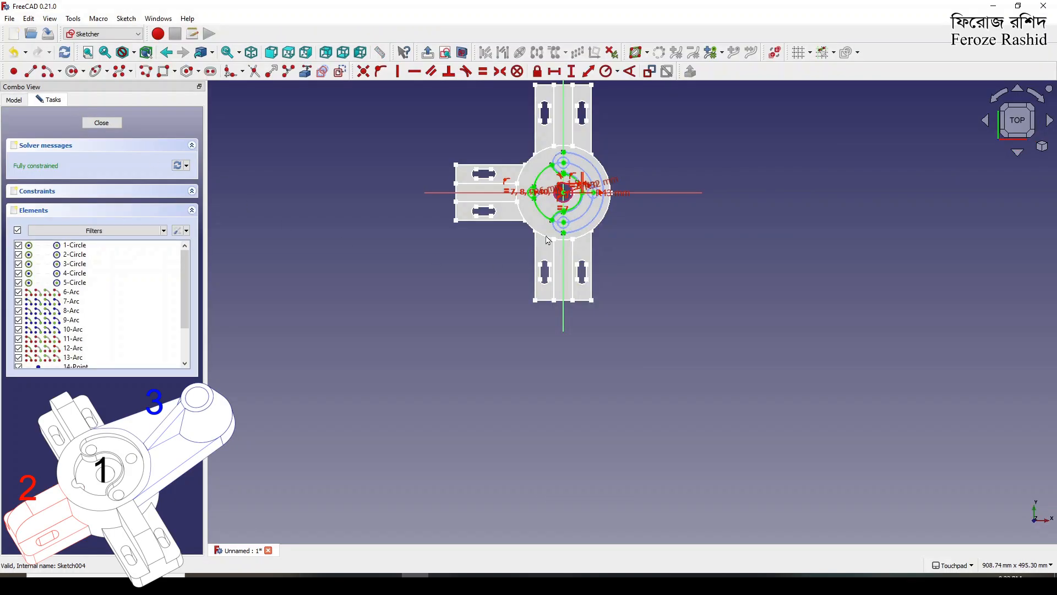
{"action": "mouse_move", "coordinate": [647, 294]}
{"action": "middle_mouse_down"}
{"action": "mouse_move", "coordinate": [583, 229]}
{"action": "mouse_move", "coordinate": [625, 208]}
{"action": "mouse_move", "coordinate": [661, 239]}
{"action": "mouse_move", "coordinate": [593, 198]}
{"action": "middle_mouse_up"}
{"action": "scroll", "coordinate": [592, 198], "scroll_direction": "up", "scroll_amount": 3}
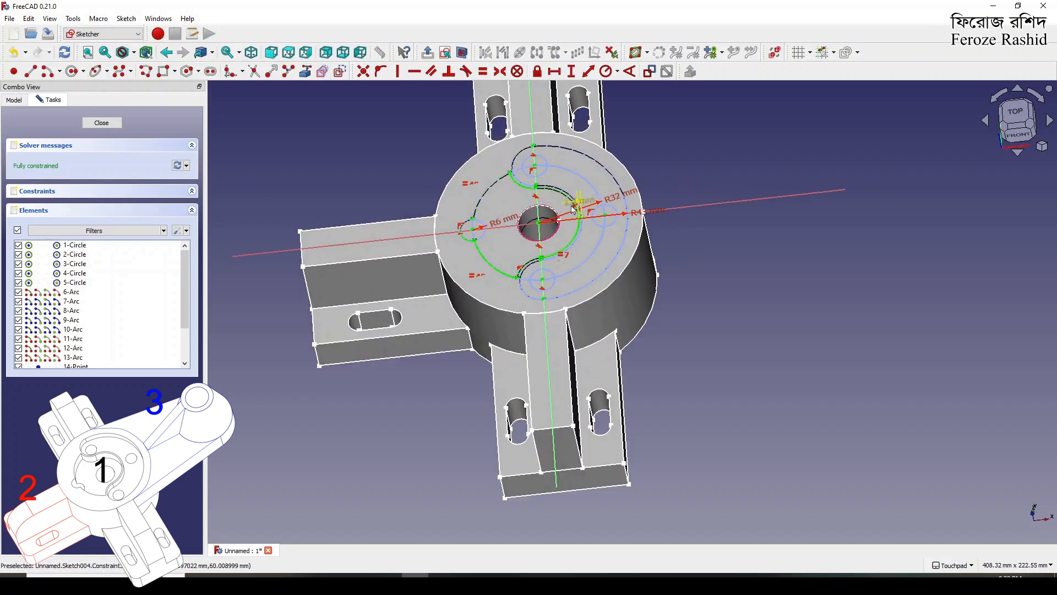
{"action": "scroll", "coordinate": [592, 181], "scroll_direction": "down", "scroll_amount": 2}
{"action": "key", "text": "2"}
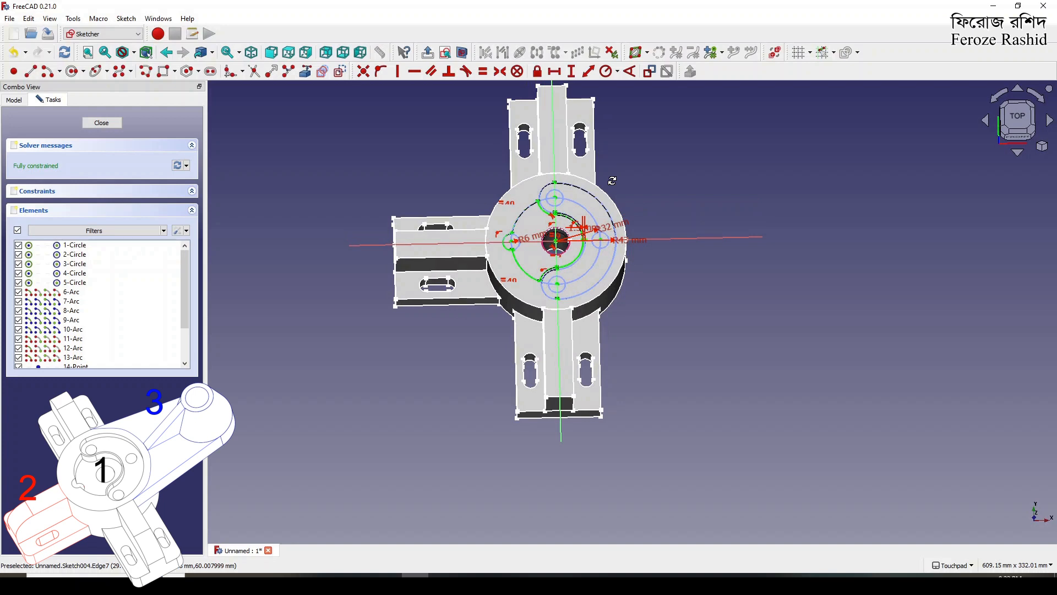
{"action": "left_click_drag", "start_coordinate": [467, 167], "coordinate": [645, 340]}
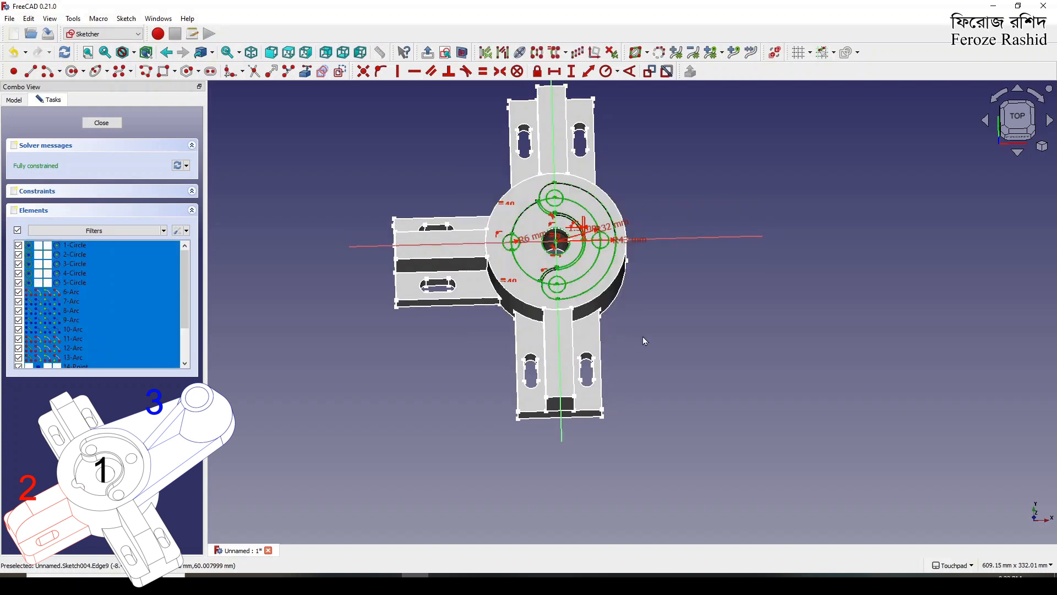
{"action": "key", "text": "Delete"}
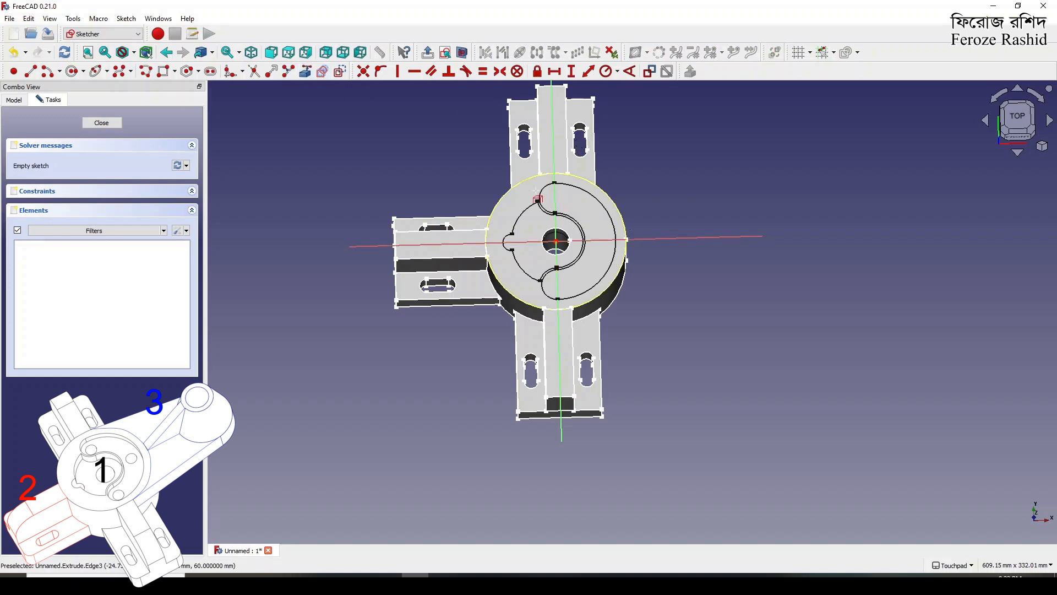
Step: Project the cylinder's outer circle and two rib edges, and draw an arm outline: line about 130 mm, tangent arc about R25 mm, return line
{"action": "left_click", "coordinate": [616, 212]}
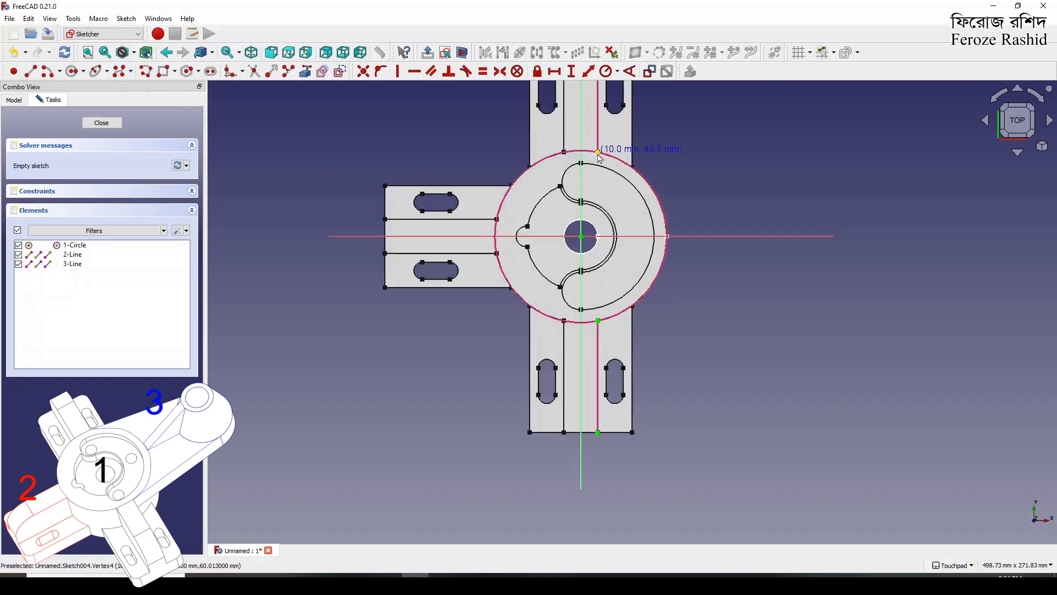
{"action": "left_click", "coordinate": [632, 159]}
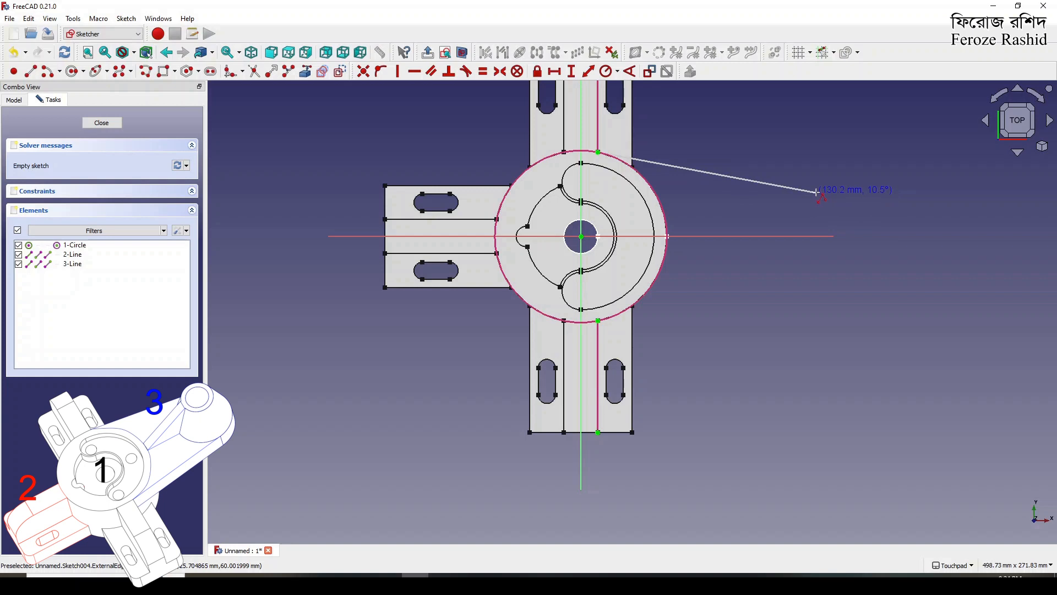
{"action": "left_click", "coordinate": [816, 192]}
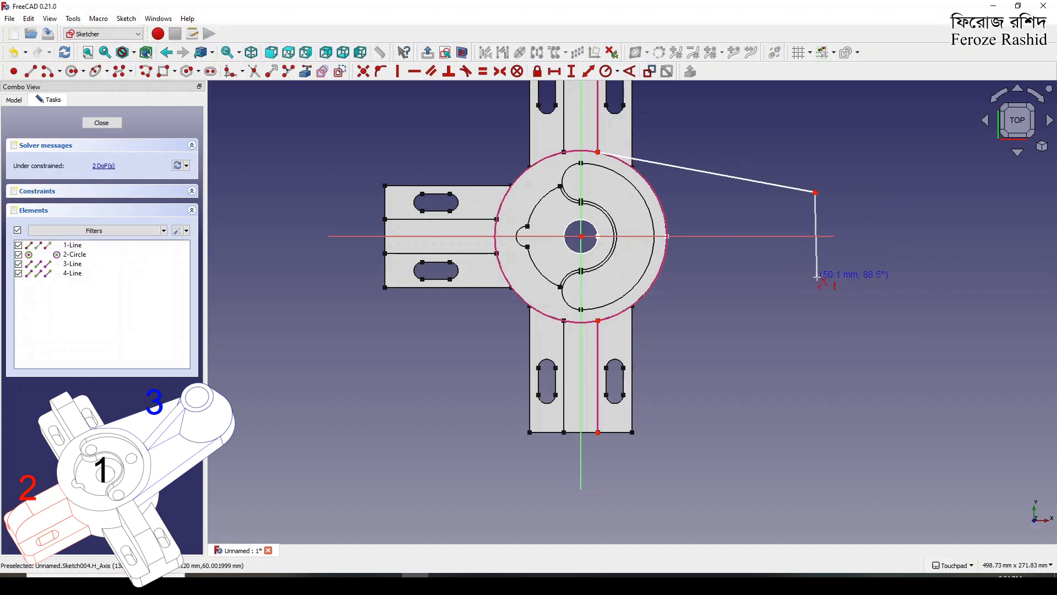
{"action": "key", "text": "m"}
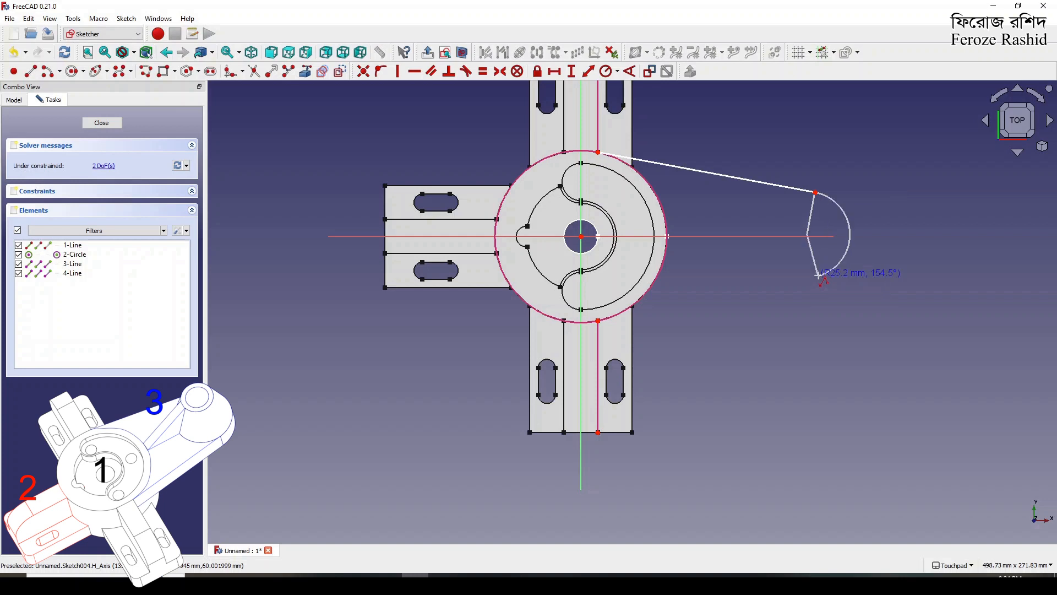
{"action": "left_click", "coordinate": [818, 276]}
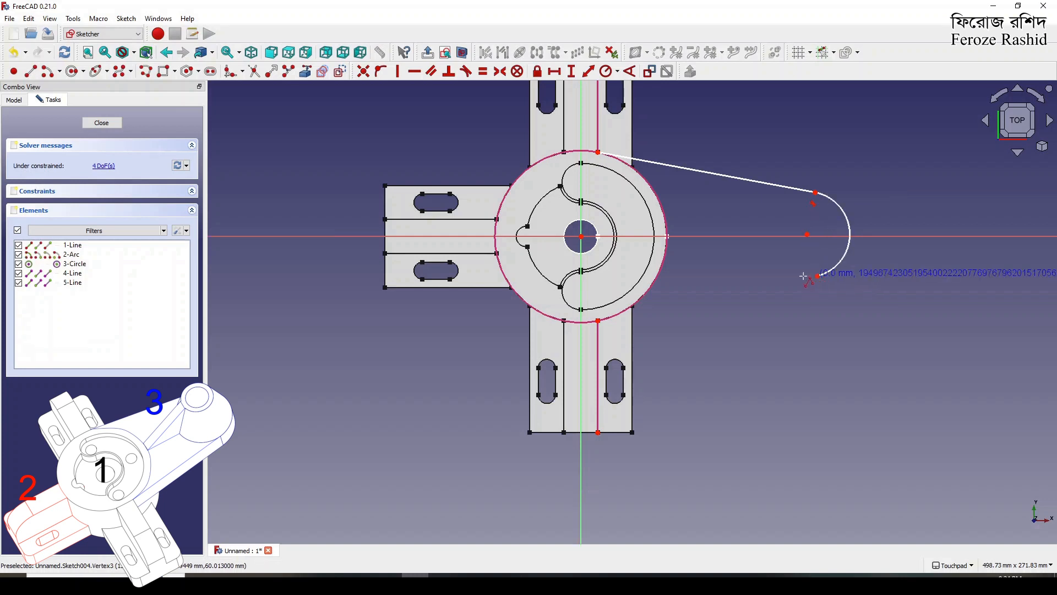
{"action": "left_click", "coordinate": [599, 321]}
{"action": "key", "text": "Escape"}
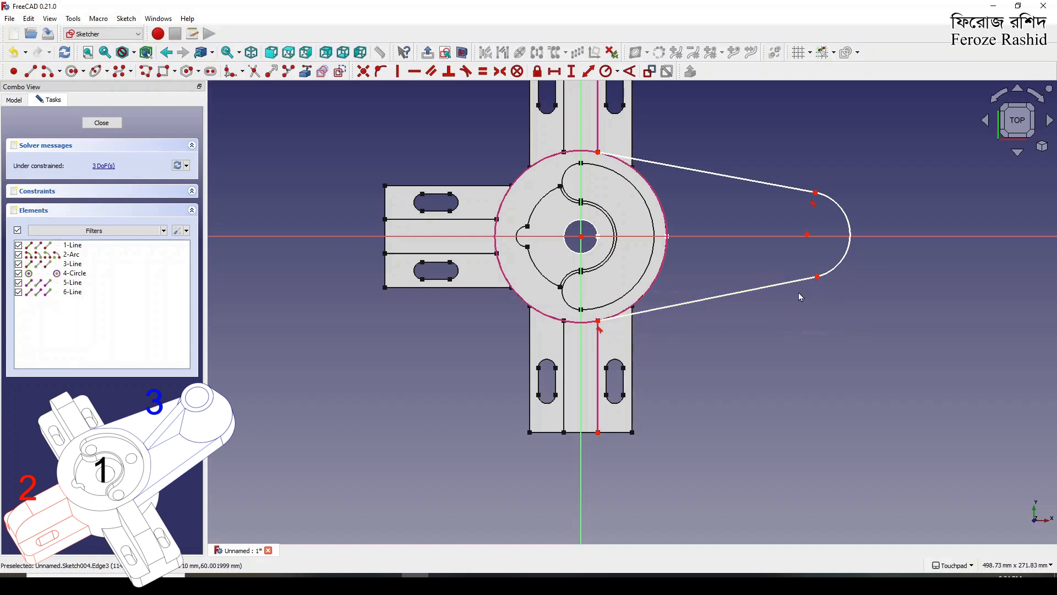
Step: Make the arm's lower line tangent to the end arc and its upper line tangent to the cylinder's projected circle
{"action": "left_click", "coordinate": [803, 280]}
{"action": "left_click", "coordinate": [828, 272]}
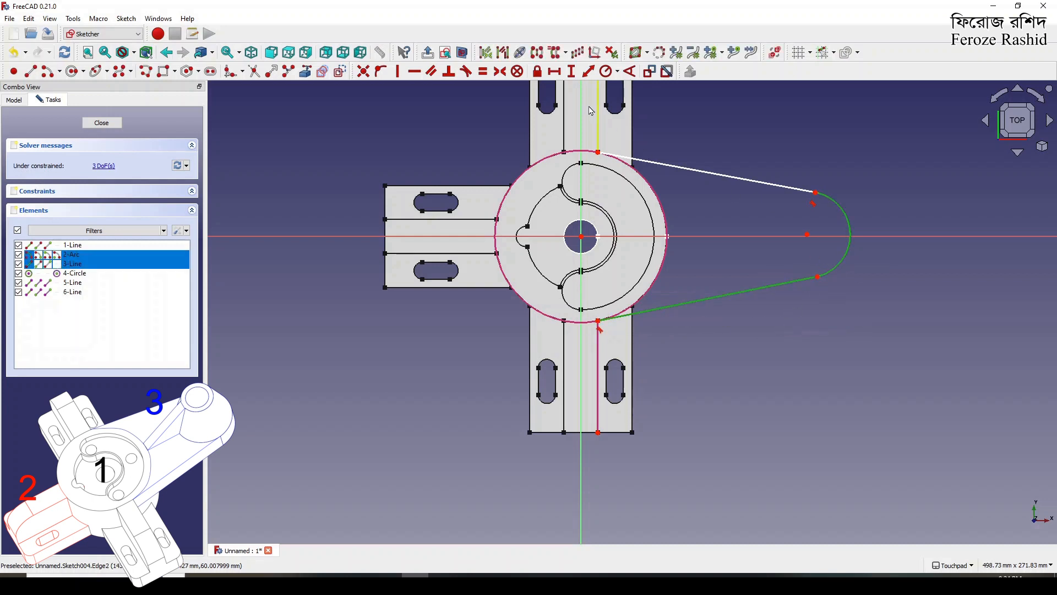
{"action": "left_click", "coordinate": [451, 72]}
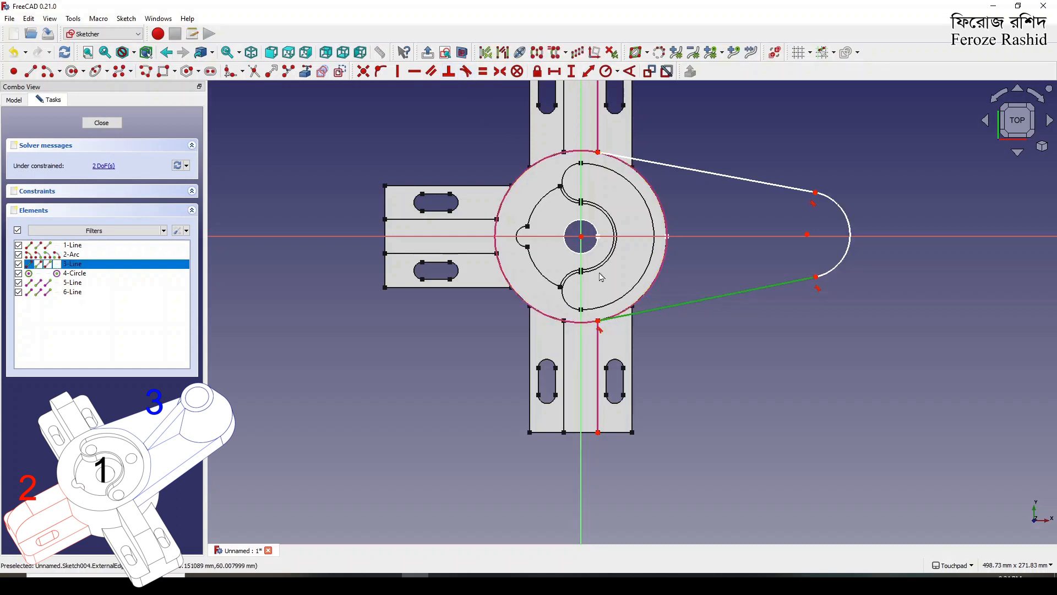
{"action": "left_click", "coordinate": [669, 175]}
{"action": "left_click", "coordinate": [634, 162]}
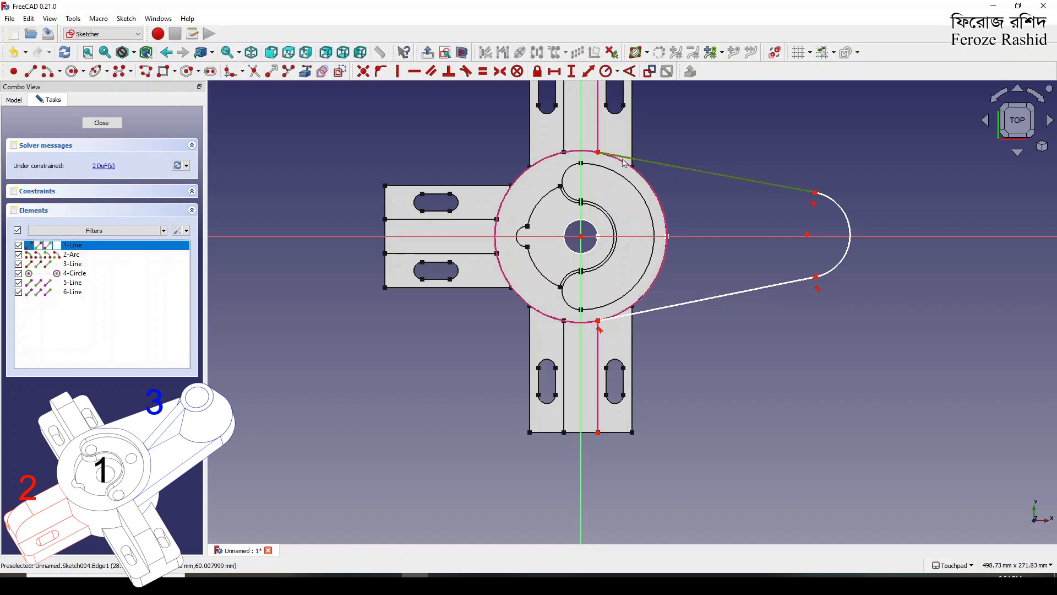
{"action": "left_click", "coordinate": [633, 163]}
{"action": "left_click", "coordinate": [466, 72]}
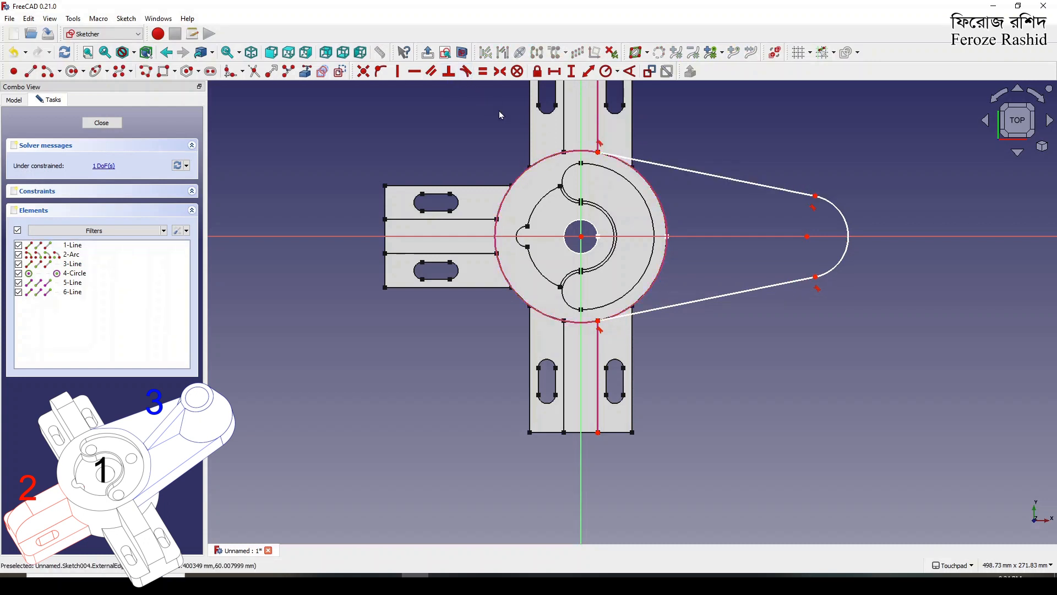
Step: Stretch the arm outline outward and constrain its rounded end arc to a radius of 31.5 mm
{"action": "left_click_drag", "start_coordinate": [675, 168], "coordinate": [712, 182]}
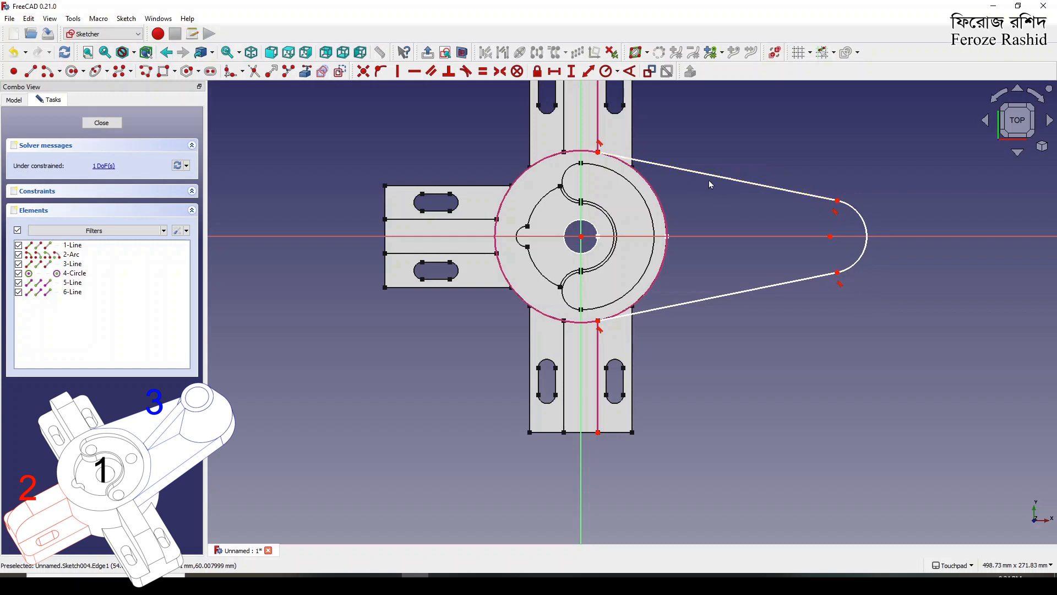
{"action": "left_click", "coordinate": [864, 230]}
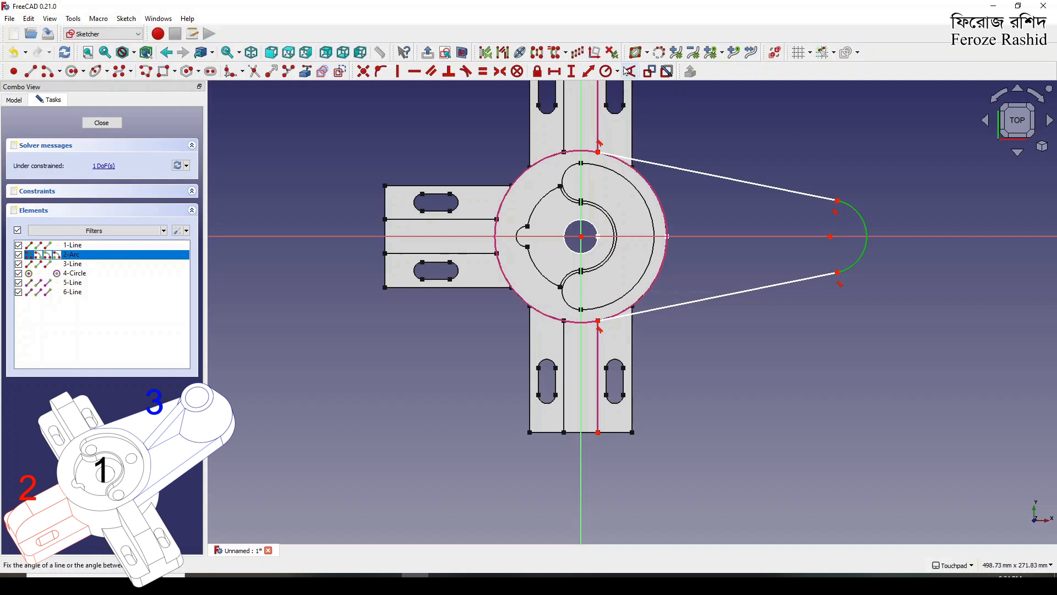
{"action": "left_click", "coordinate": [608, 73]}
{"action": "type", "text": "63/mm"}
{"action": "key", "text": "Return"}
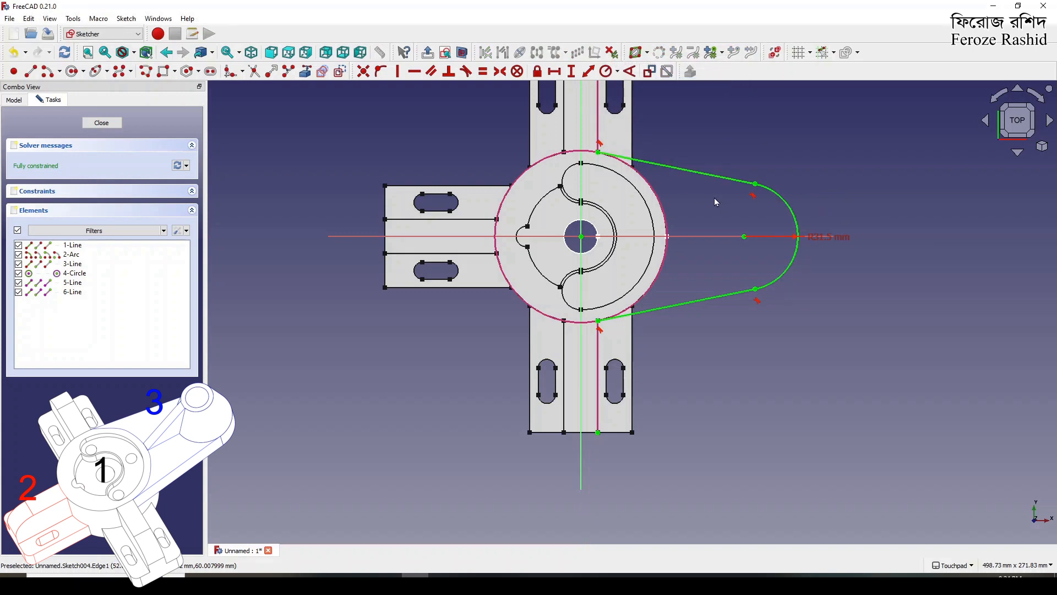
Step: Try to close the arm outline with an origin-centred arc between the two lines' inner endpoints, and delete that arc
{"action": "left_click", "coordinate": [50, 72]}
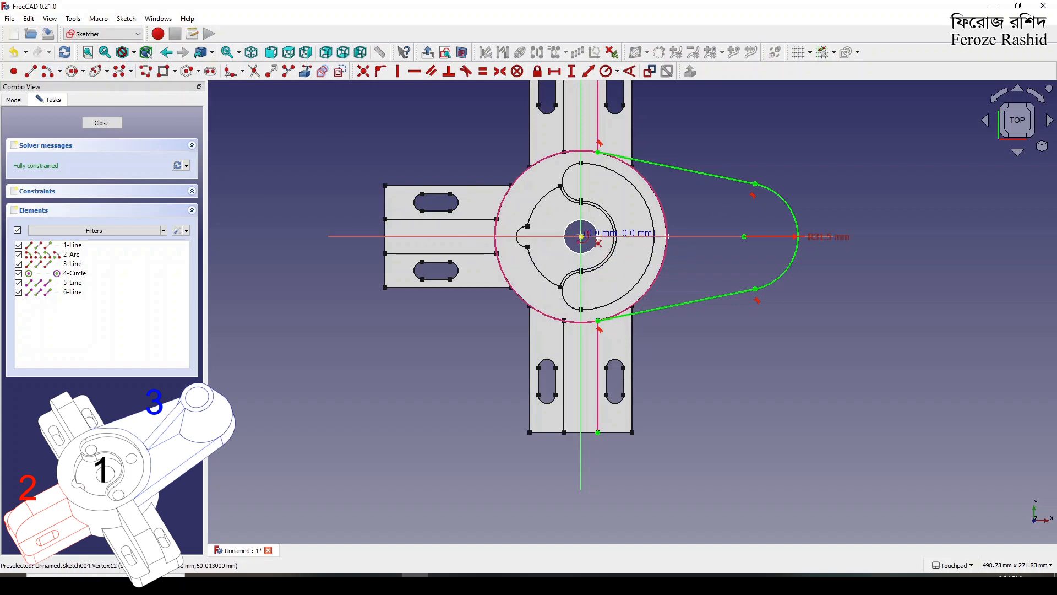
{"action": "left_click", "coordinate": [582, 237]}
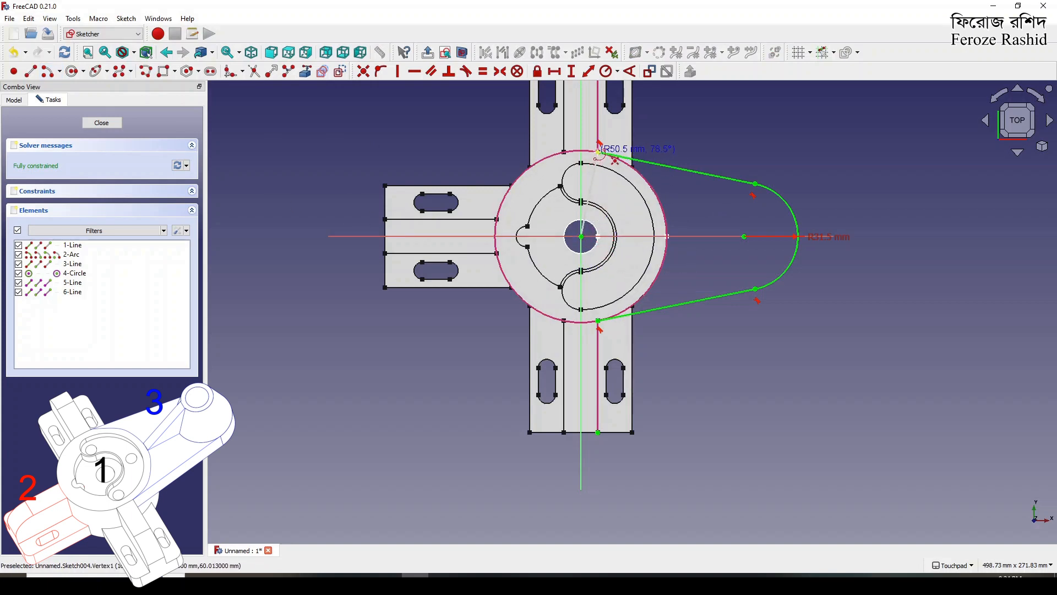
{"action": "left_click", "coordinate": [599, 155]}
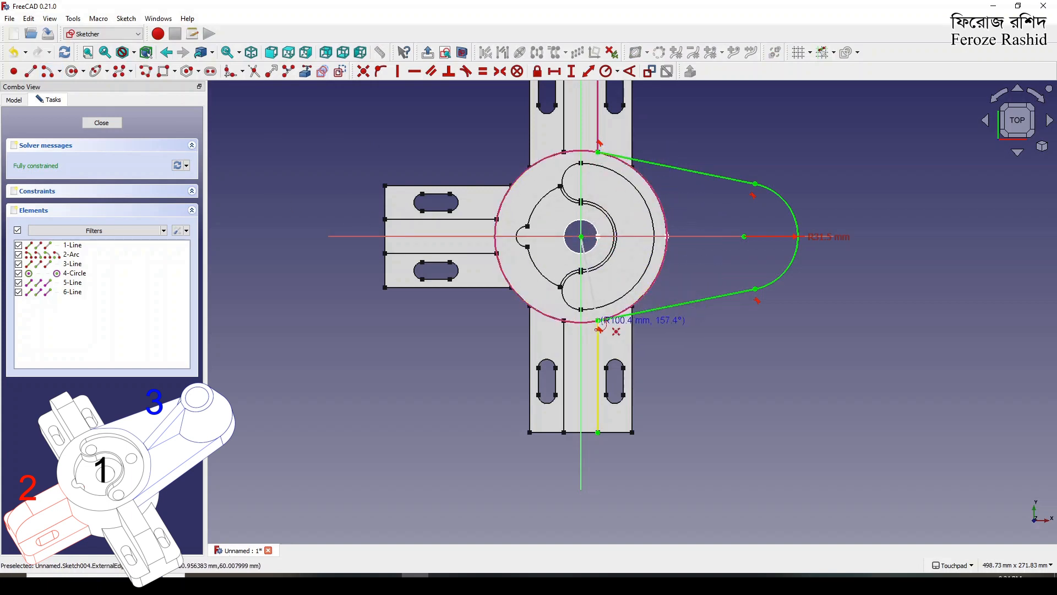
{"action": "left_click", "coordinate": [598, 321]}
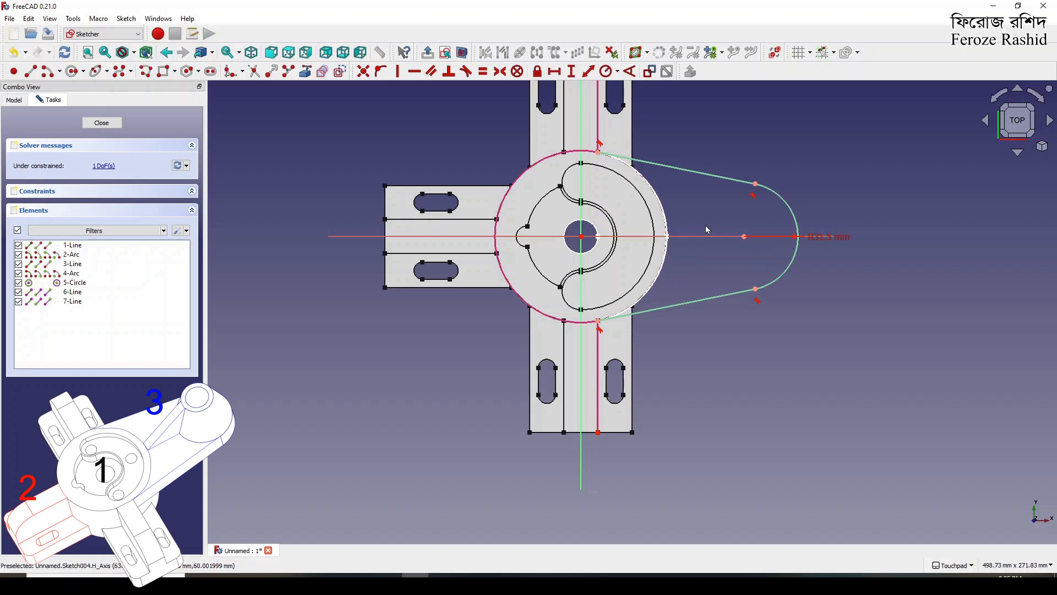
{"action": "left_click", "coordinate": [679, 257]}
{"action": "key", "text": "Delete"}
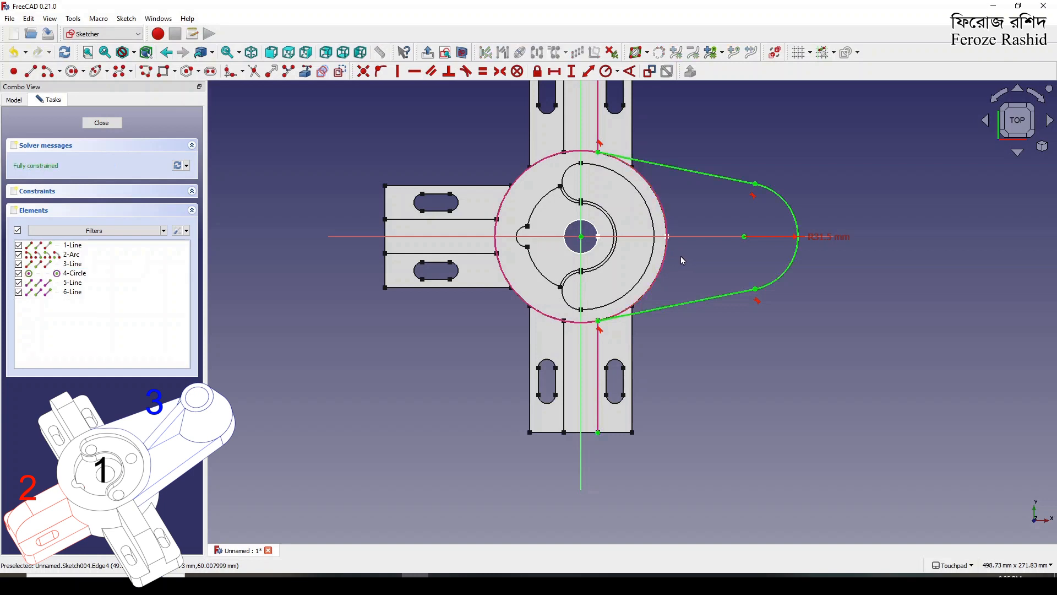
Step: Draw a short arc centred on the origin, just outside the cylinder's circle and crossing the horizontal axis inside the arm outline
{"action": "left_click", "coordinate": [48, 77]}
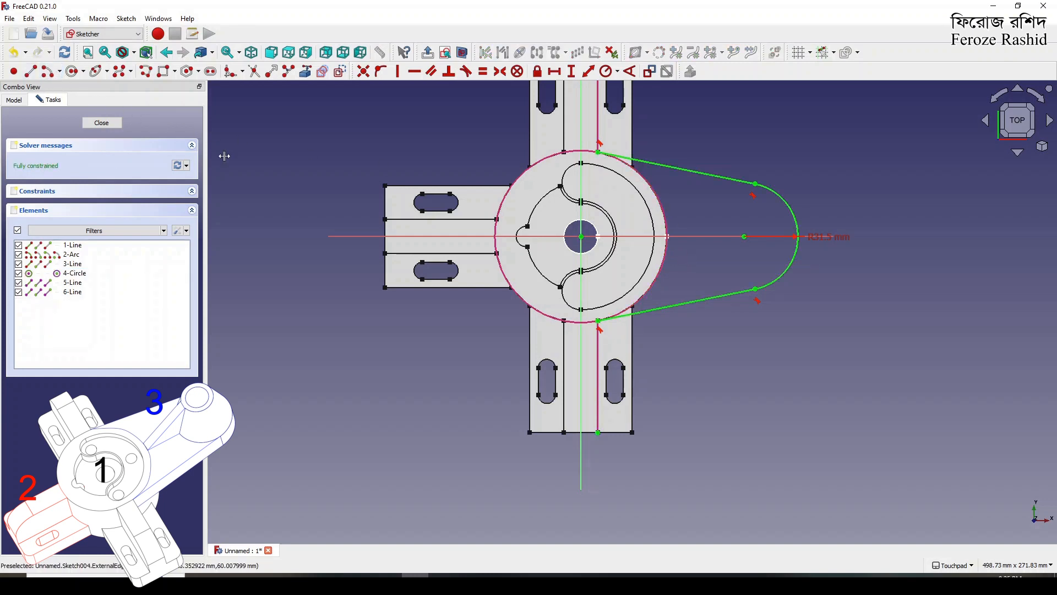
{"action": "left_click", "coordinate": [582, 235]}
{"action": "left_click", "coordinate": [675, 206]}
{"action": "left_click", "coordinate": [693, 266]}
{"action": "right_click", "coordinate": [693, 266]}
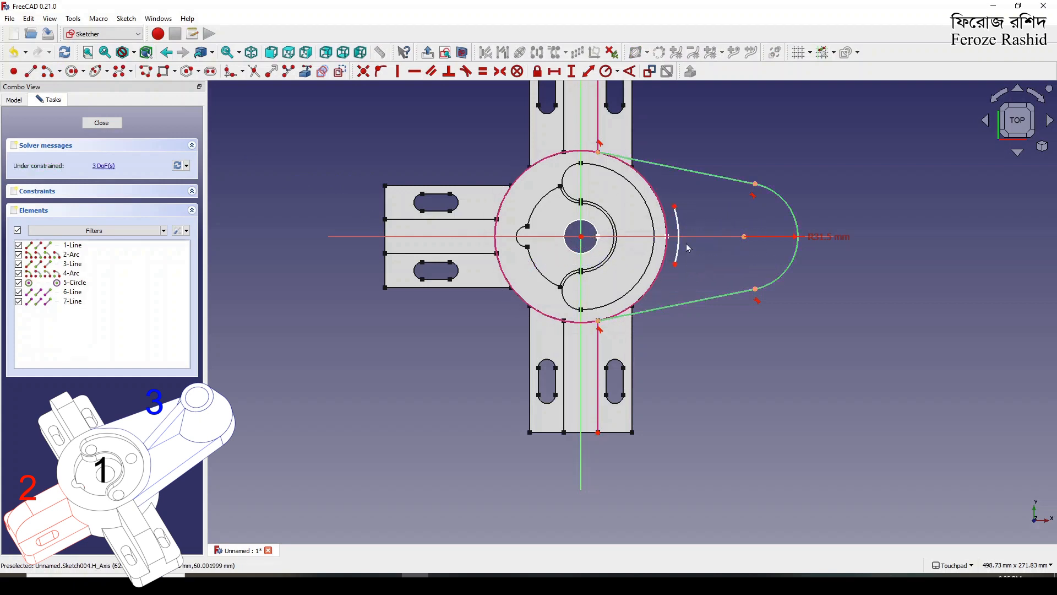
Step: Make the short arc's upper endpoint coincident with the upper arm line's inner endpoint on the cylinder's circle
{"action": "left_click", "coordinate": [675, 207]}
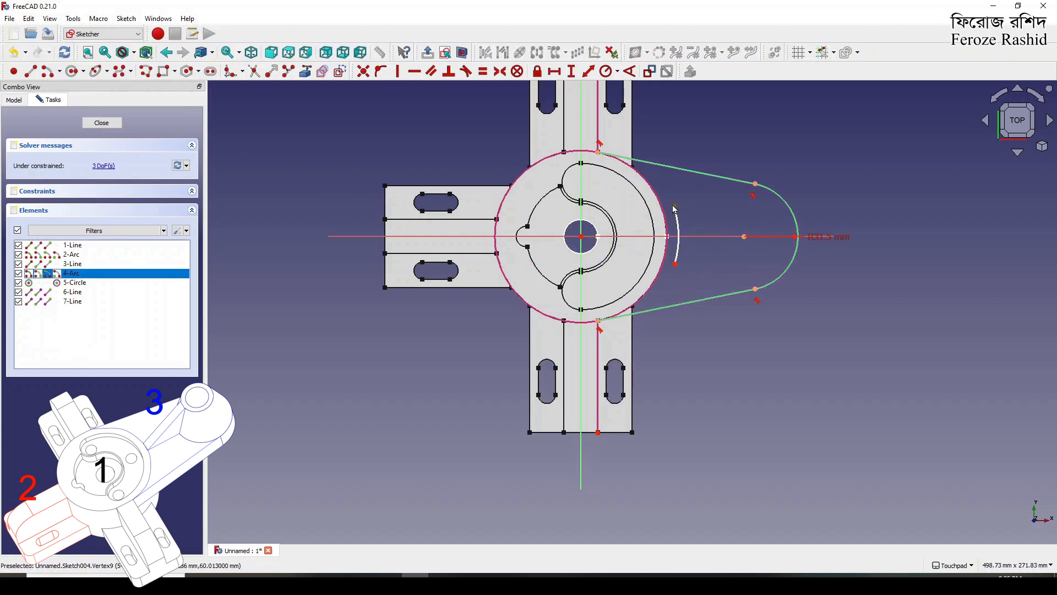
{"action": "left_click", "coordinate": [599, 152]}
{"action": "left_click", "coordinate": [364, 71]}
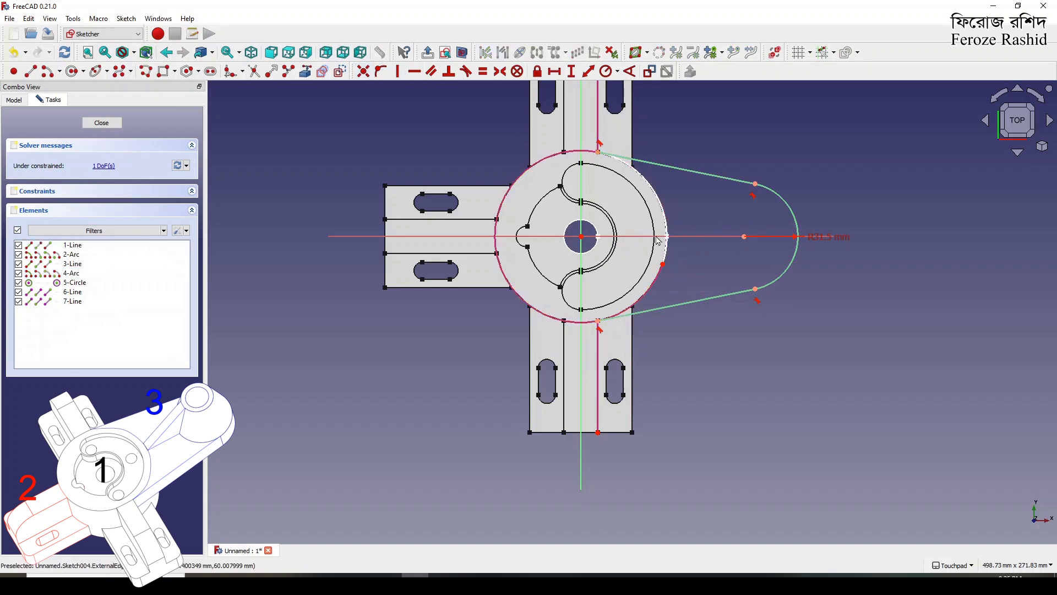
Step: Try to make the inner arc's lower endpoint coincident with the lower arm line's inner endpoint, and undo the constraint
{"action": "left_click", "coordinate": [663, 265]}
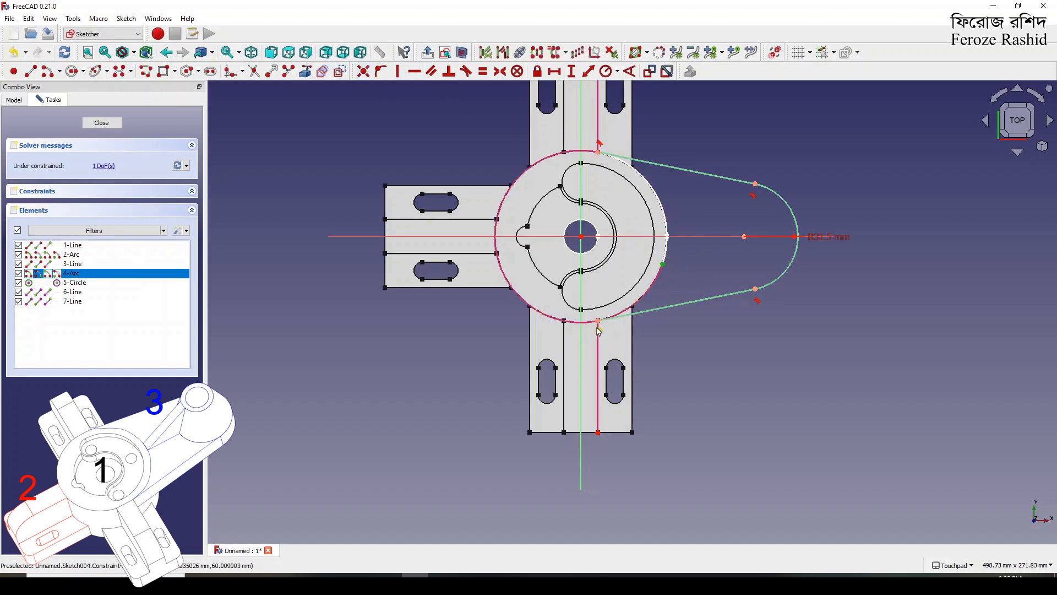
{"action": "left_click", "coordinate": [599, 324]}
{"action": "left_click", "coordinate": [364, 72]}
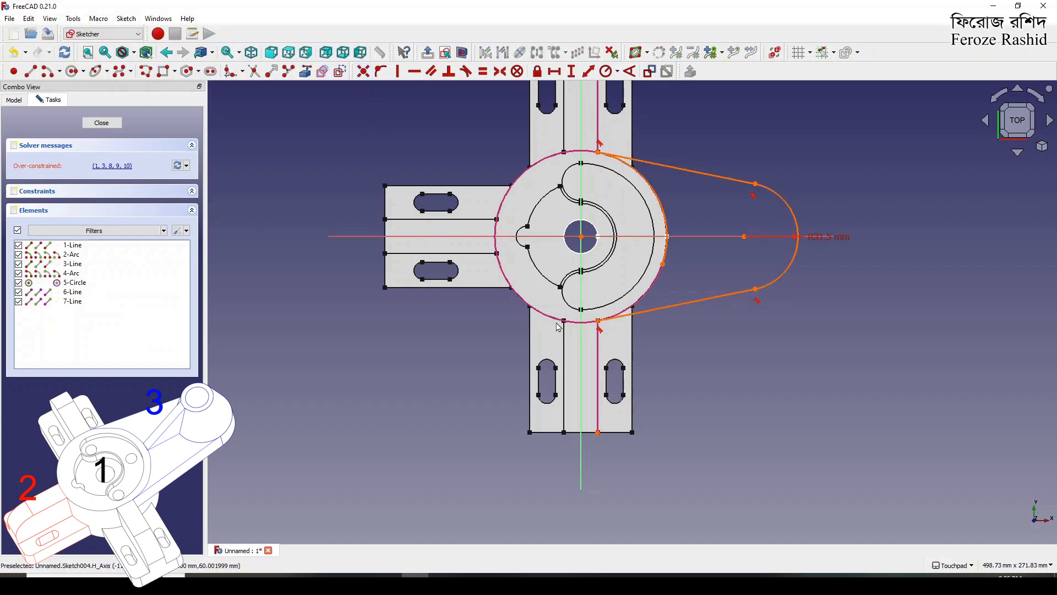
{"action": "left_click", "coordinate": [600, 324]}
{"action": "left_click", "coordinate": [778, 351]}
{"action": "key", "text": "ctrl+z"}
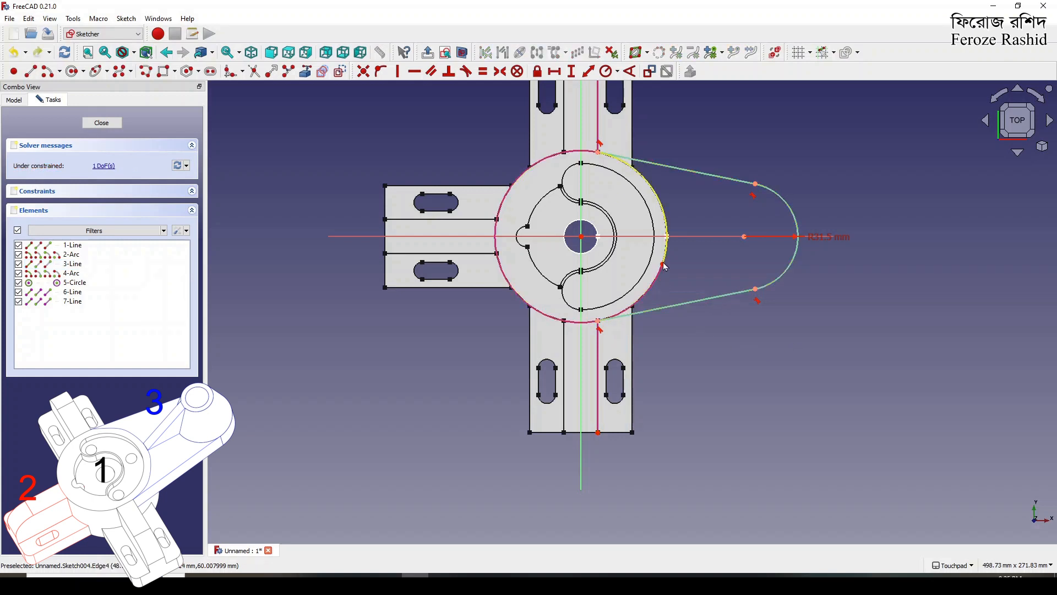
Step: Extend the inner arc's free end past the lower arm line's start, retry joining the two endpoints with a coincident constraint, and undo that constraint
{"action": "mouse_move", "coordinate": [663, 267]}
{"action": "left_mouse_down"}
{"action": "mouse_move", "coordinate": [626, 325]}
{"action": "mouse_move", "coordinate": [592, 339]}
{"action": "left_mouse_up"}
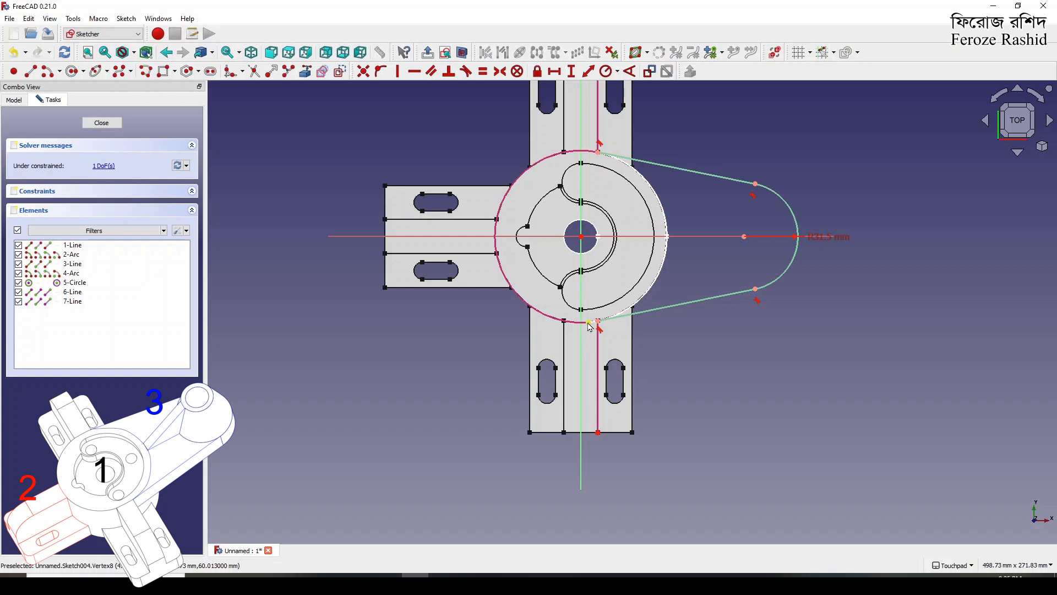
{"action": "left_click", "coordinate": [589, 323]}
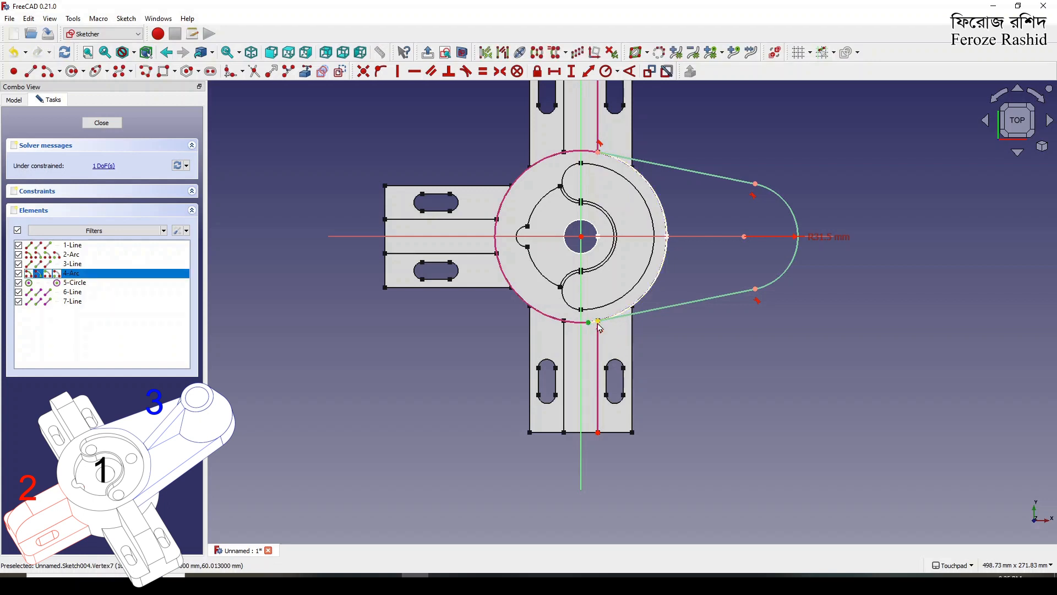
{"action": "left_click", "coordinate": [600, 325]}
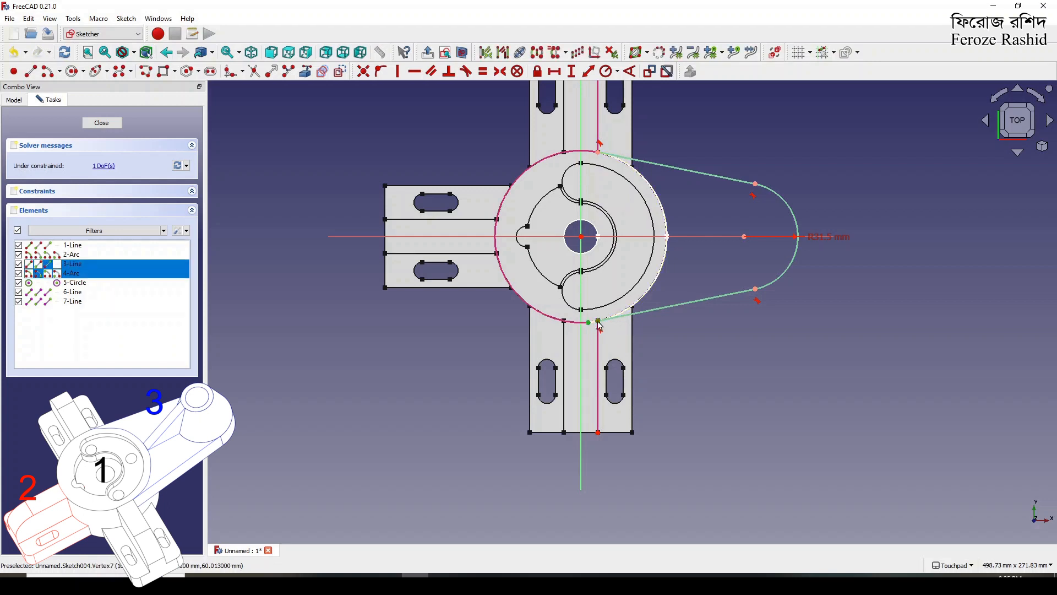
{"action": "left_click", "coordinate": [363, 71]}
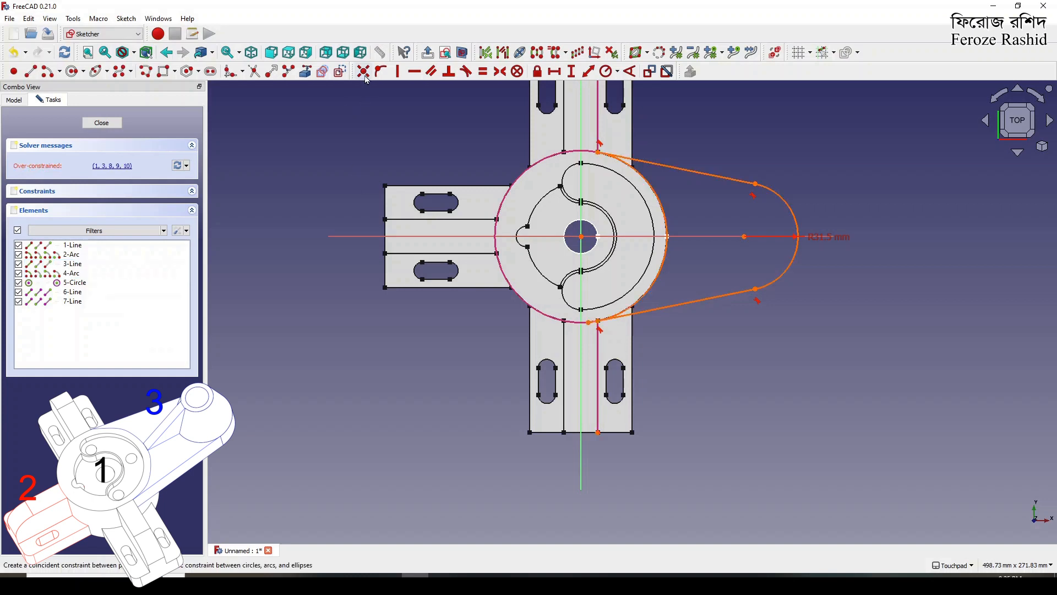
{"action": "key", "text": "ctrl+z"}
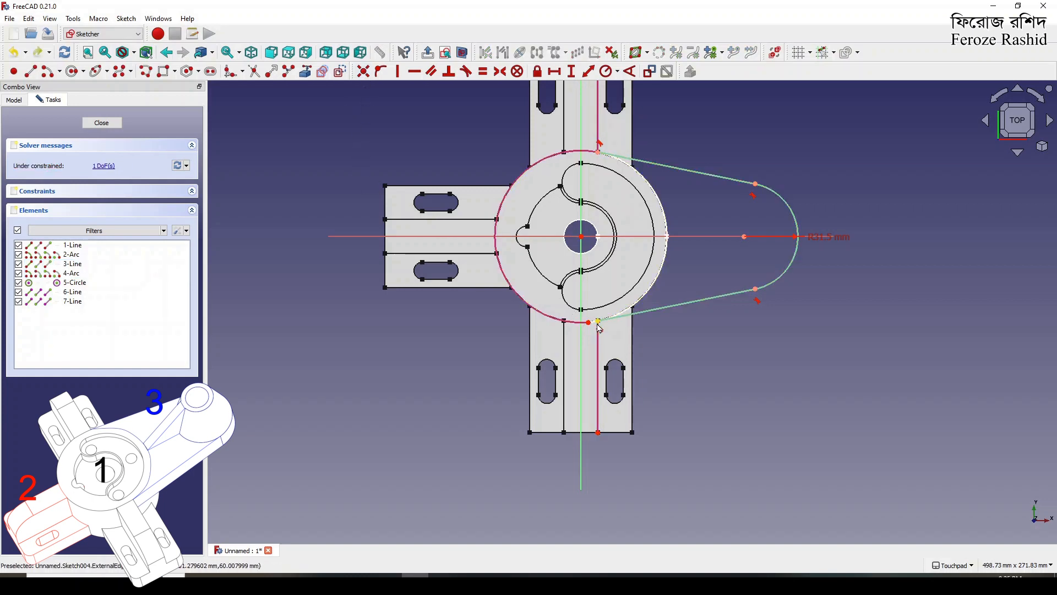
Step: Try to make the inner arc on the cylinder's circle tangent to the lower arm line
{"action": "left_click", "coordinate": [590, 323]}
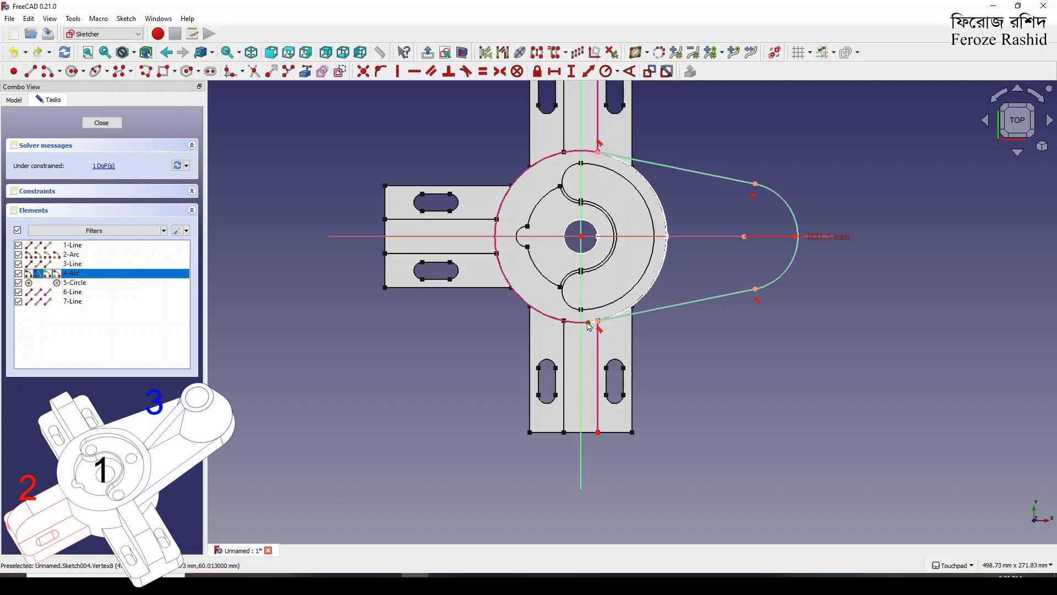
{"action": "left_click", "coordinate": [616, 320]}
{"action": "left_click", "coordinate": [638, 313]}
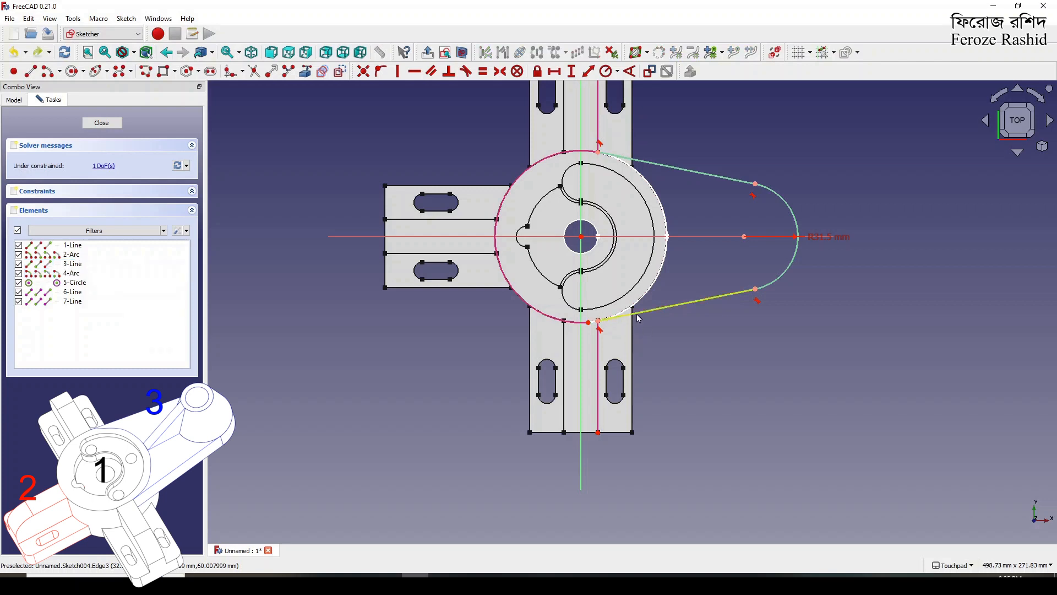
{"action": "left_click", "coordinate": [631, 313]}
{"action": "left_click", "coordinate": [631, 311]}
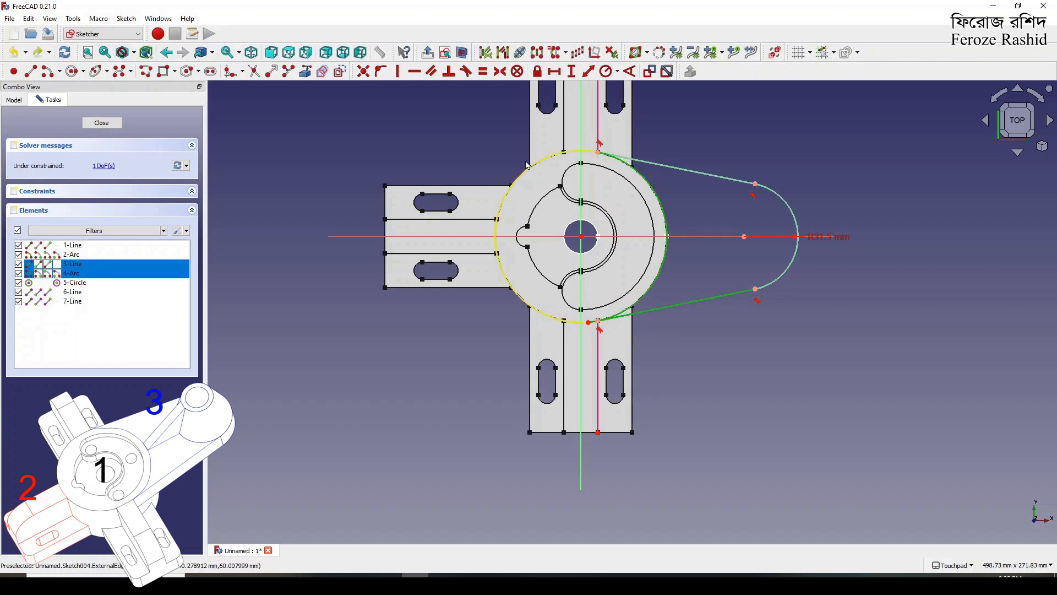
{"action": "left_click", "coordinate": [466, 72]}
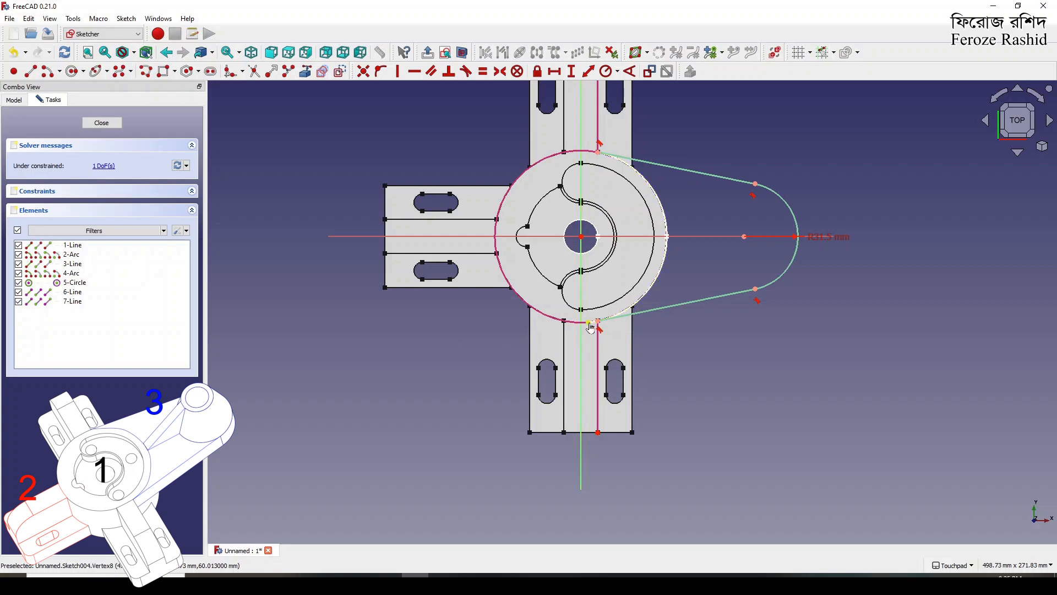
Step: Move the inner arc's lower endpoint past the lower arm line's start, constrain it vertically to the arc's upper endpoint, and close the sketch
{"action": "left_click", "coordinate": [619, 316]}
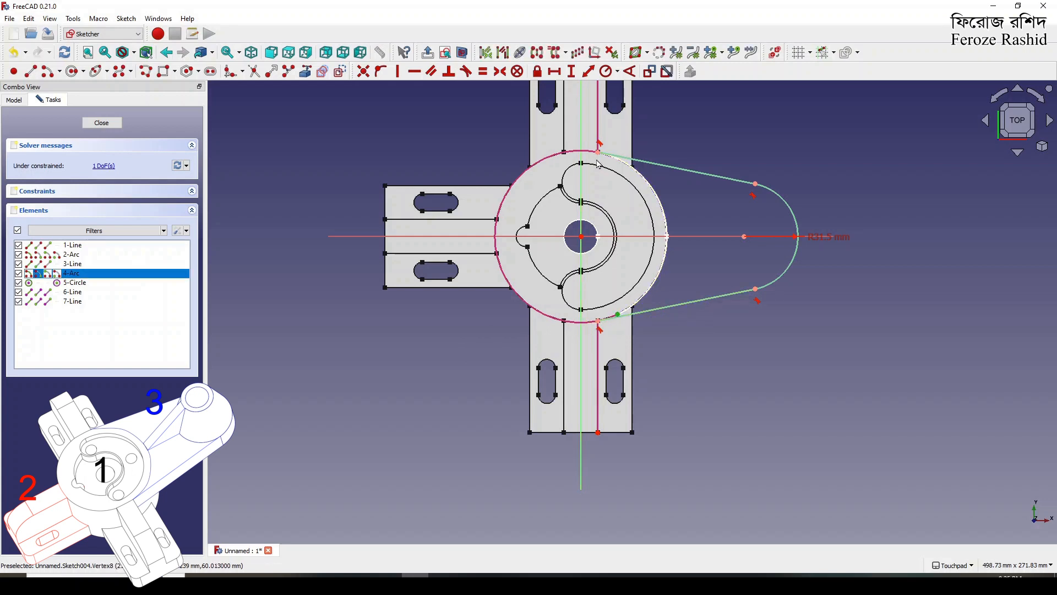
{"action": "left_click", "coordinate": [599, 154]}
{"action": "left_click", "coordinate": [397, 72]}
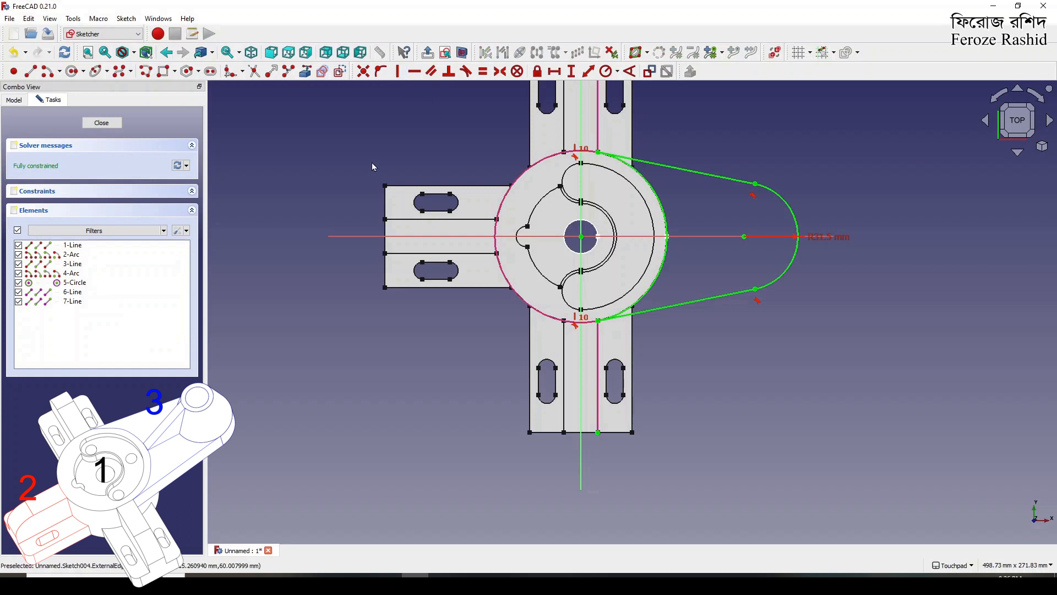
{"action": "left_click", "coordinate": [107, 123]}
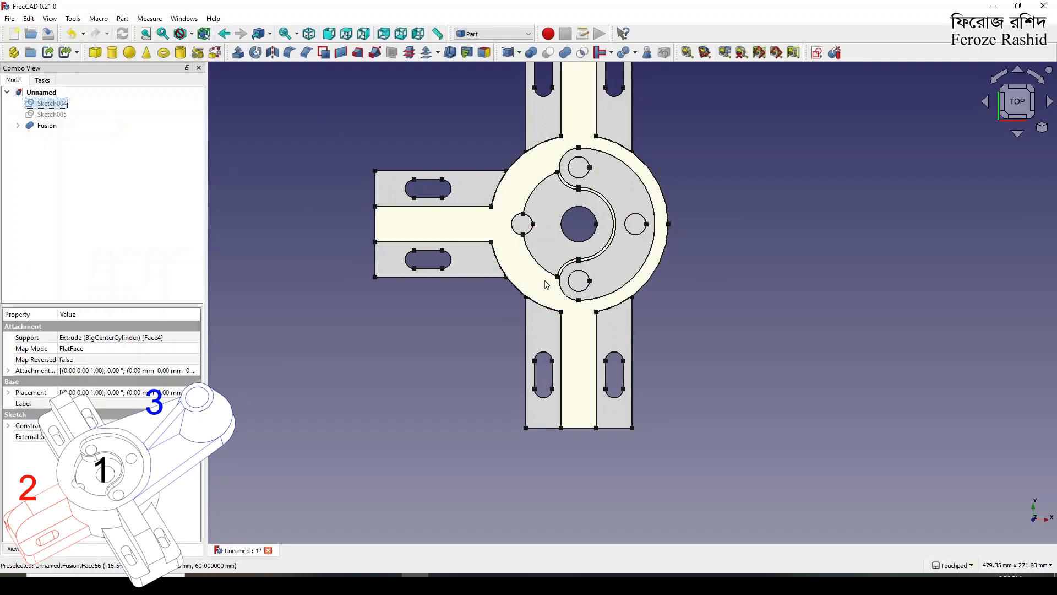
Step: Show the arm sketch and extrude it 20 mm along its reversed normal as a solid
{"action": "key", "text": "space"}
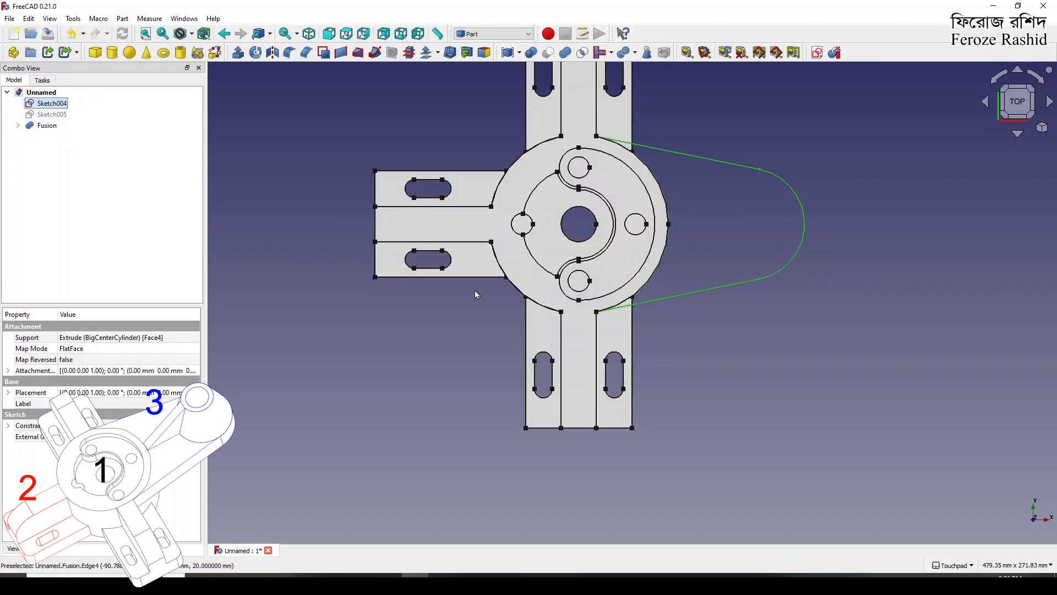
{"action": "left_click_drag", "start_coordinate": [675, 311], "coordinate": [649, 228], "text": "shift"}
{"action": "left_click_drag", "start_coordinate": [396, 268], "coordinate": [385, 229], "text": "shift"}
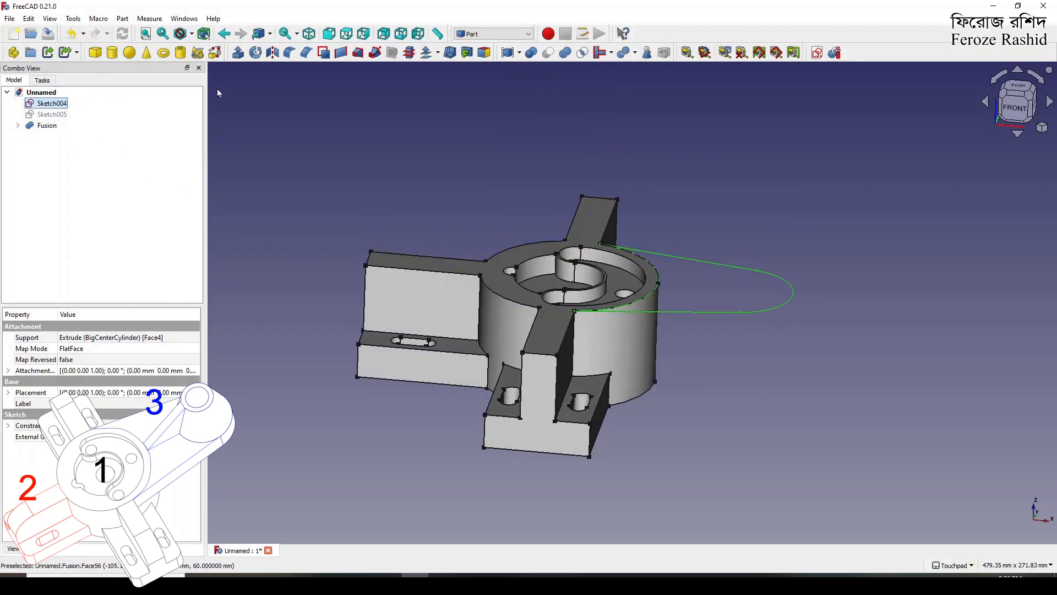
{"action": "left_click", "coordinate": [237, 57]}
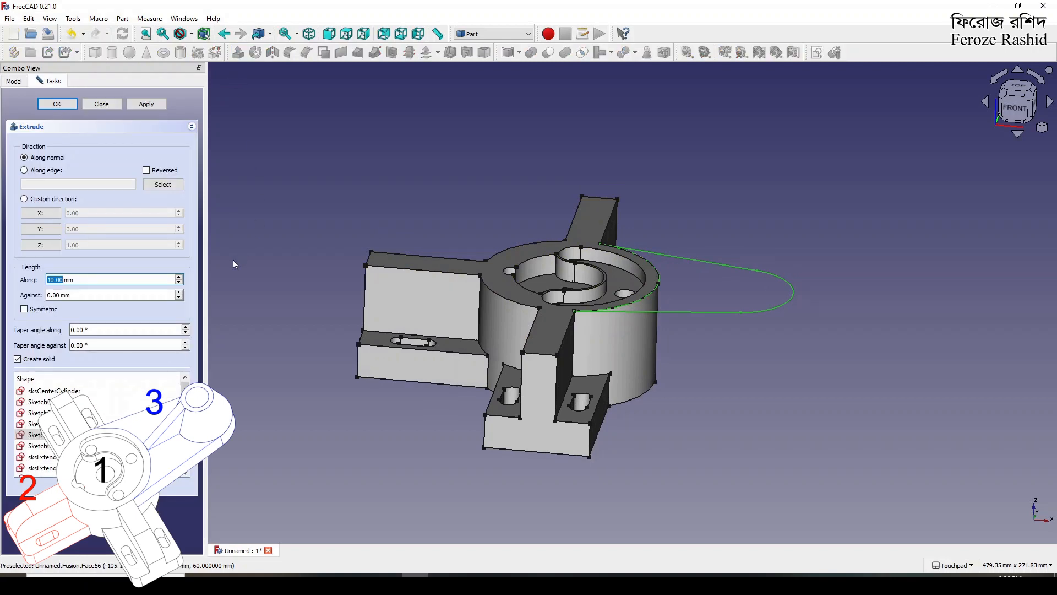
{"action": "type", "text": "20"}
{"action": "left_click", "coordinate": [146, 170]}
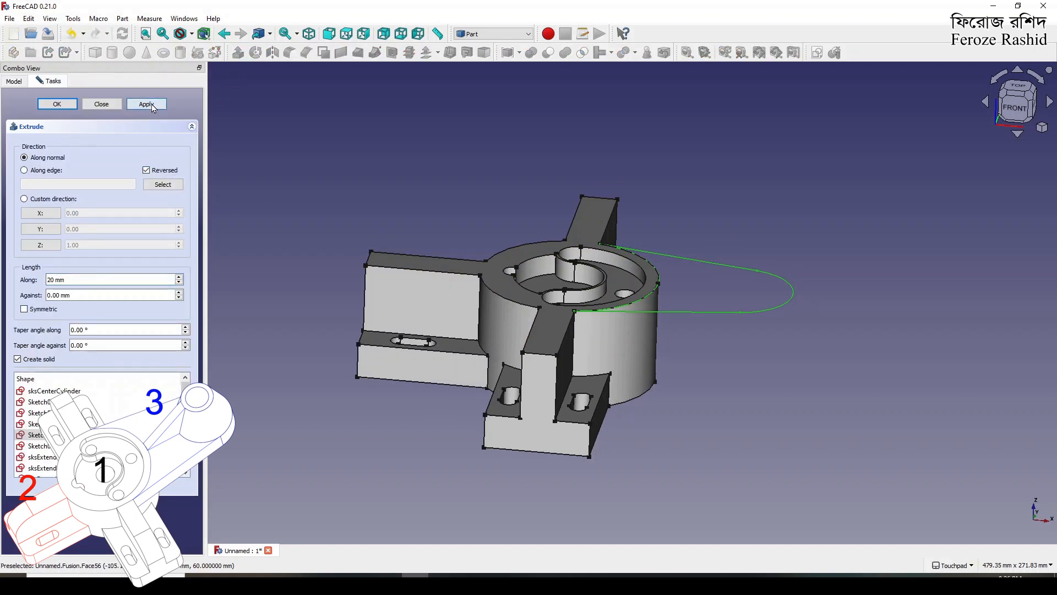
{"action": "left_click", "coordinate": [146, 104]}
{"action": "left_click", "coordinate": [101, 104]}
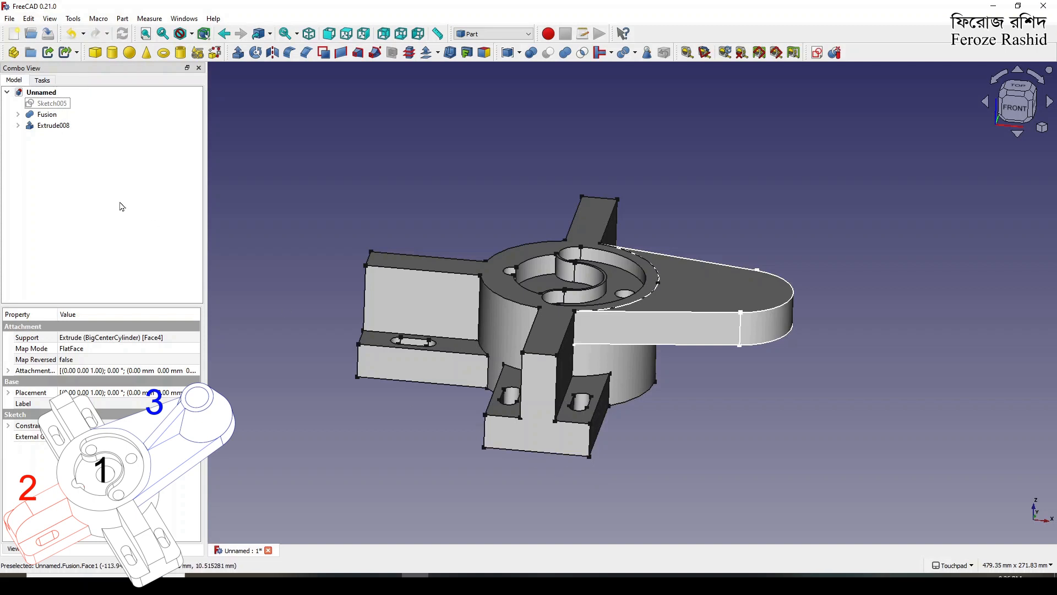
Step: Create a cone, move it 80 mm along X and up onto the arm's top face, and rotate it 180° about Y
{"action": "left_click", "coordinate": [152, 56]}
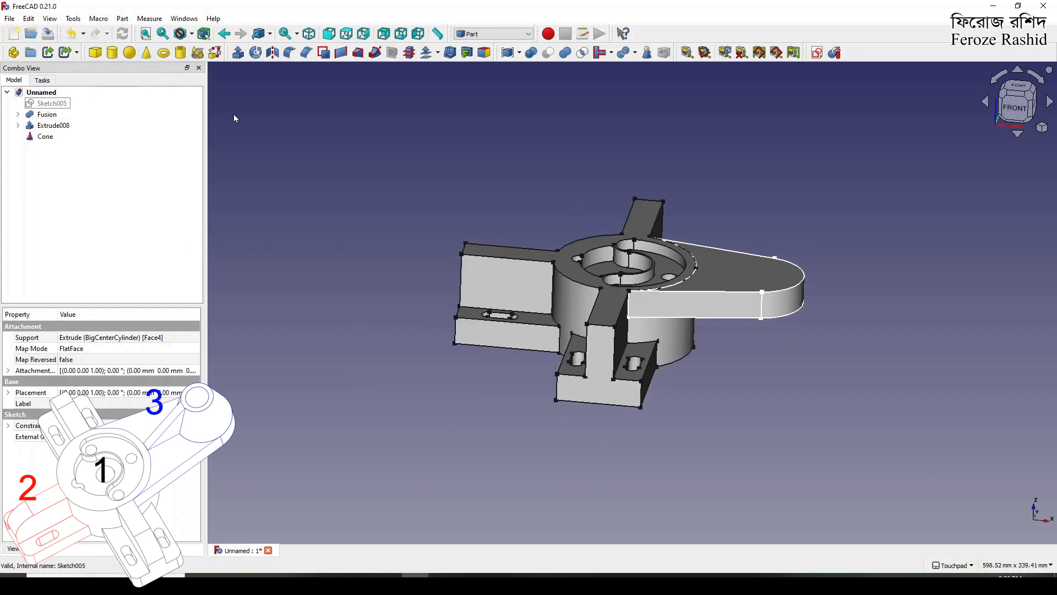
{"action": "right_click", "coordinate": [50, 136]}
{"action": "left_click", "coordinate": [86, 157]}
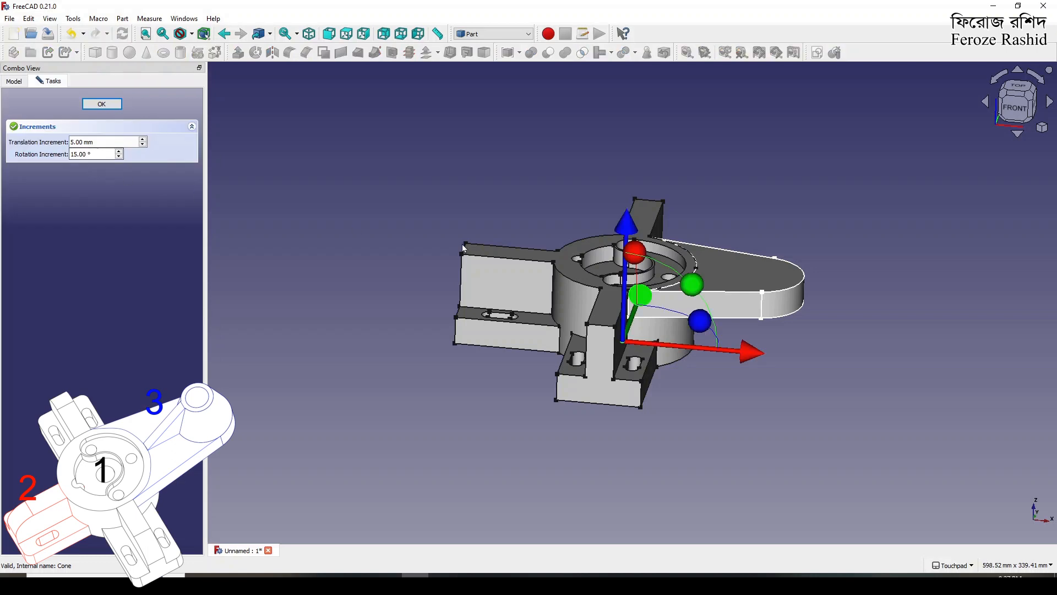
{"action": "left_click_drag", "start_coordinate": [754, 352], "coordinate": [867, 361]}
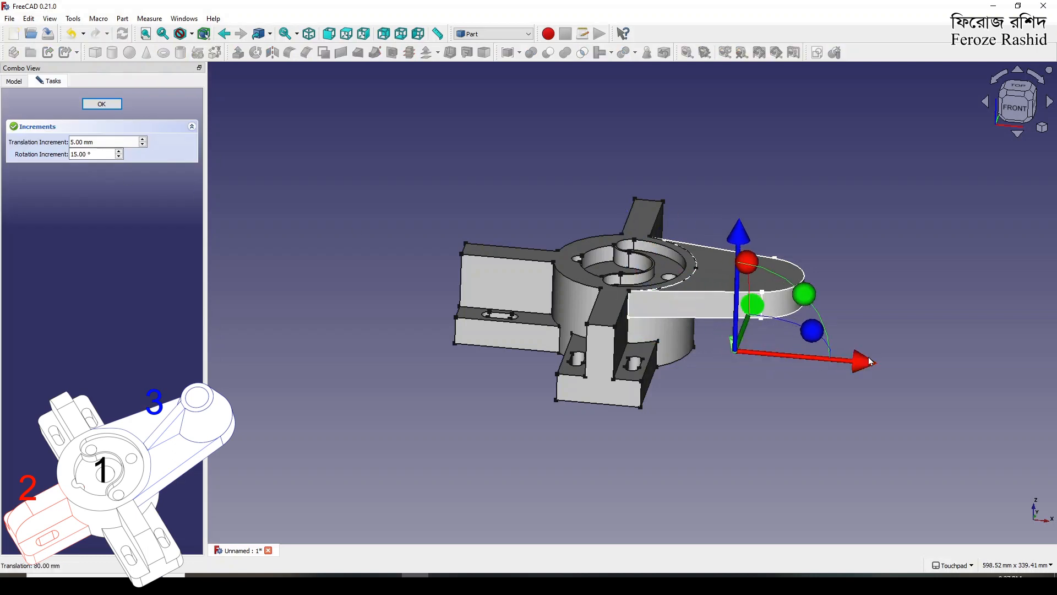
{"action": "left_click_drag", "start_coordinate": [742, 254], "coordinate": [677, 326]}
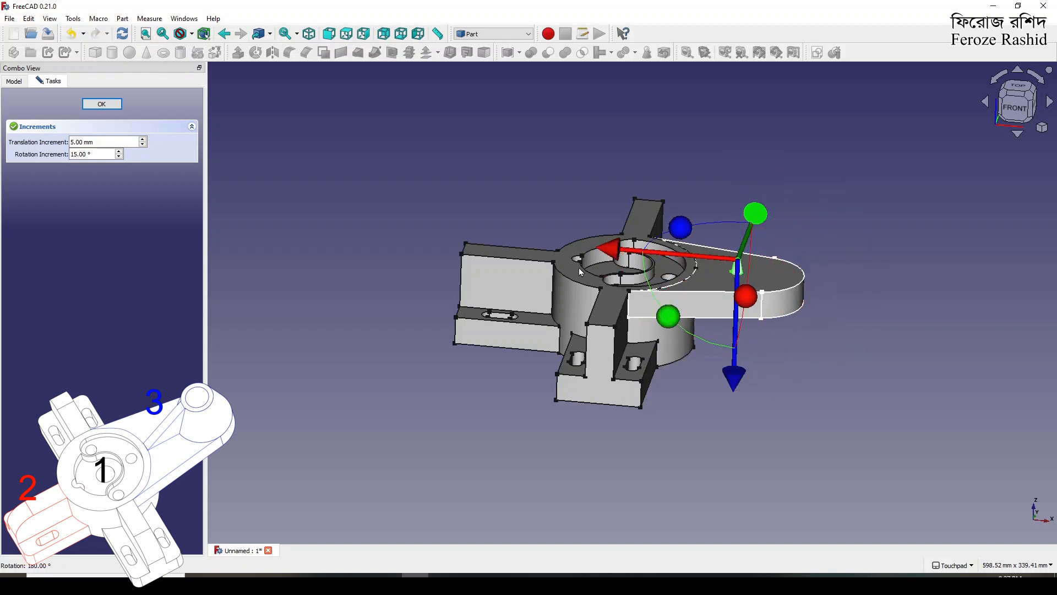
{"action": "left_click", "coordinate": [102, 104]}
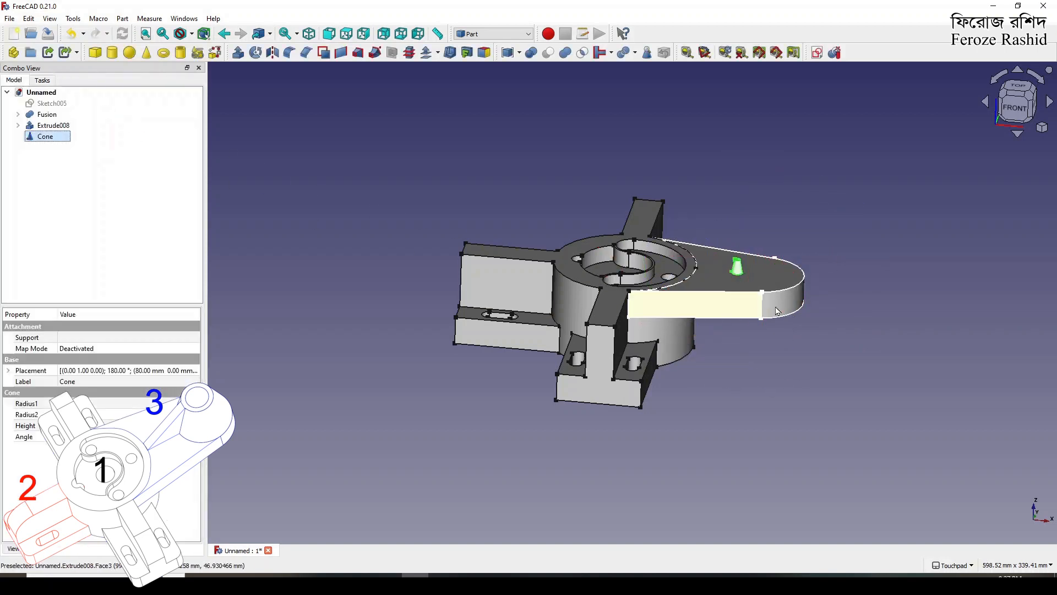
Step: Set the cone's Radius1 to 12.5 mm and Radius2 to 22.5 mm
{"action": "scroll", "coordinate": [750, 274], "scroll_direction": "up", "scroll_amount": 3}
{"action": "scroll", "coordinate": [750, 274], "scroll_direction": "up", "scroll_amount": 3}
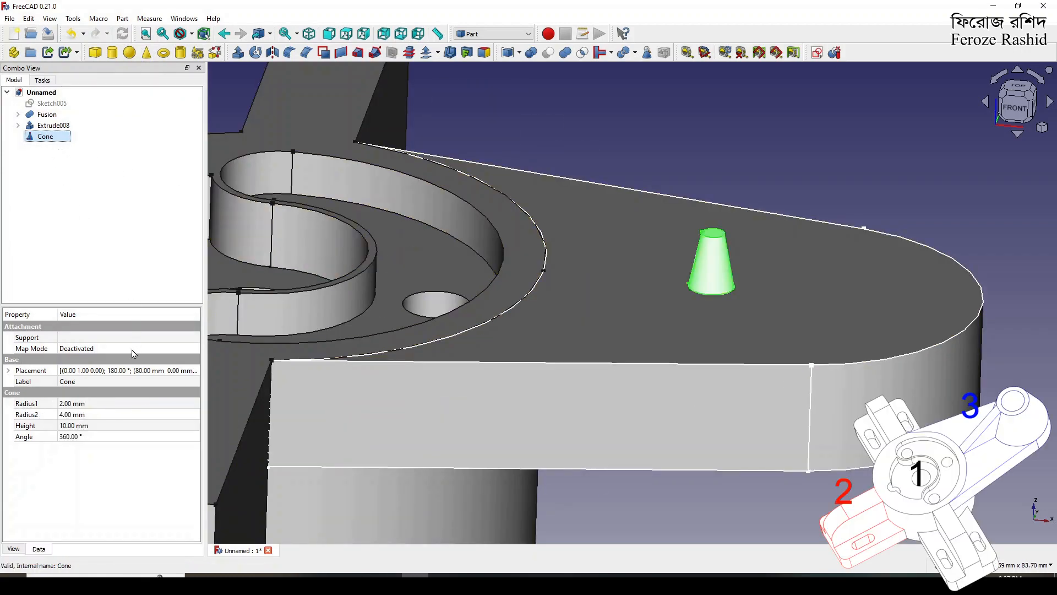
{"action": "left_click", "coordinate": [76, 404]}
{"action": "type", "text": "12.5"}
{"action": "key", "text": "Return"}
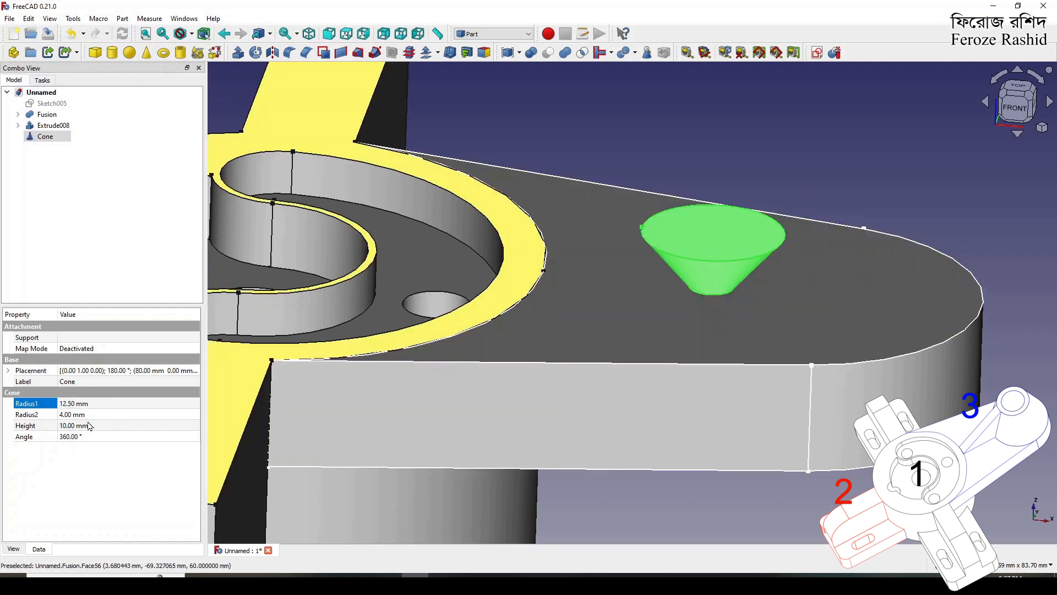
{"action": "left_click", "coordinate": [74, 414]}
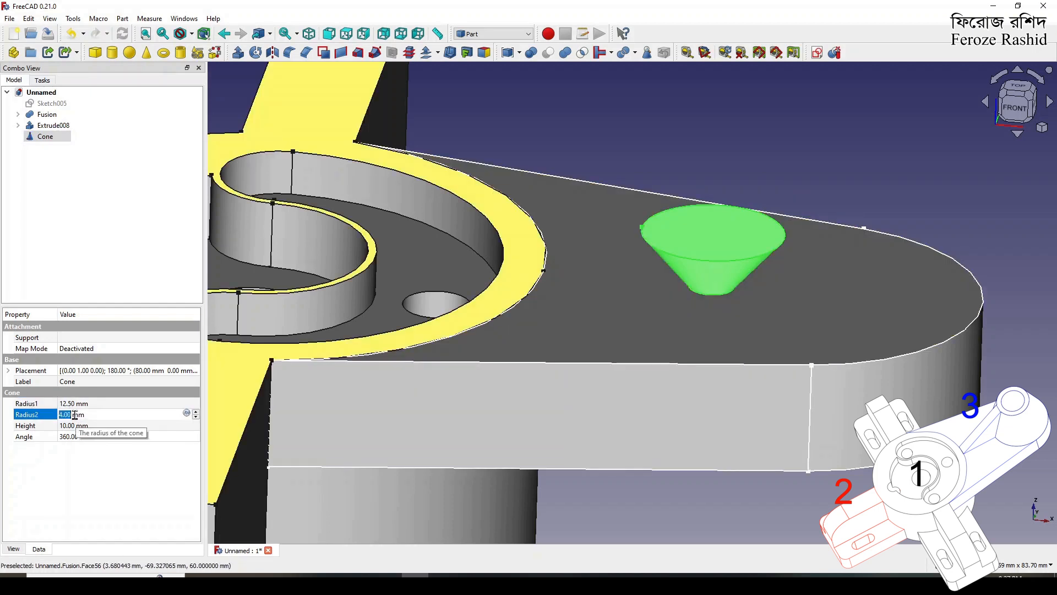
{"action": "type", "text": "22.5"}
{"action": "key", "text": "Return"}
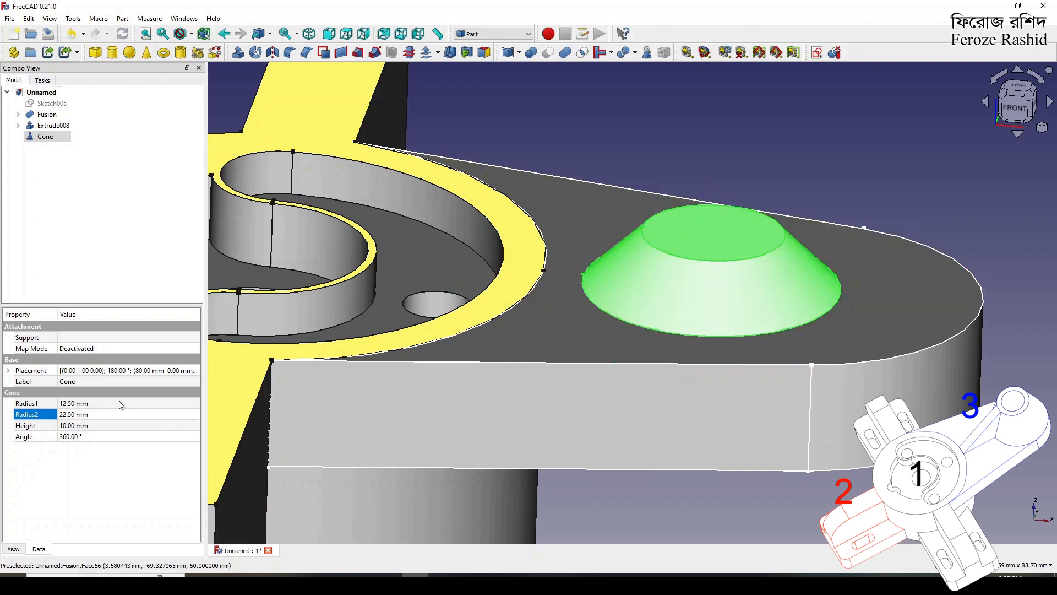
Step: Set the cone's height to 43 mm
{"action": "left_click", "coordinate": [81, 428]}
{"action": "left_click", "coordinate": [80, 427]}
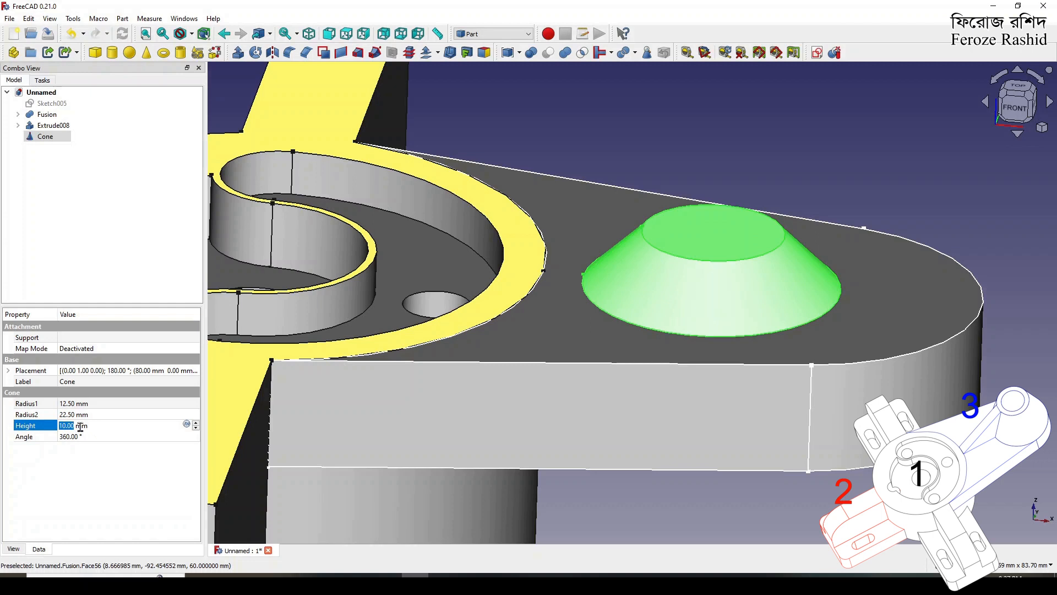
{"action": "type", "text": "43"}
{"action": "key", "text": "Return"}
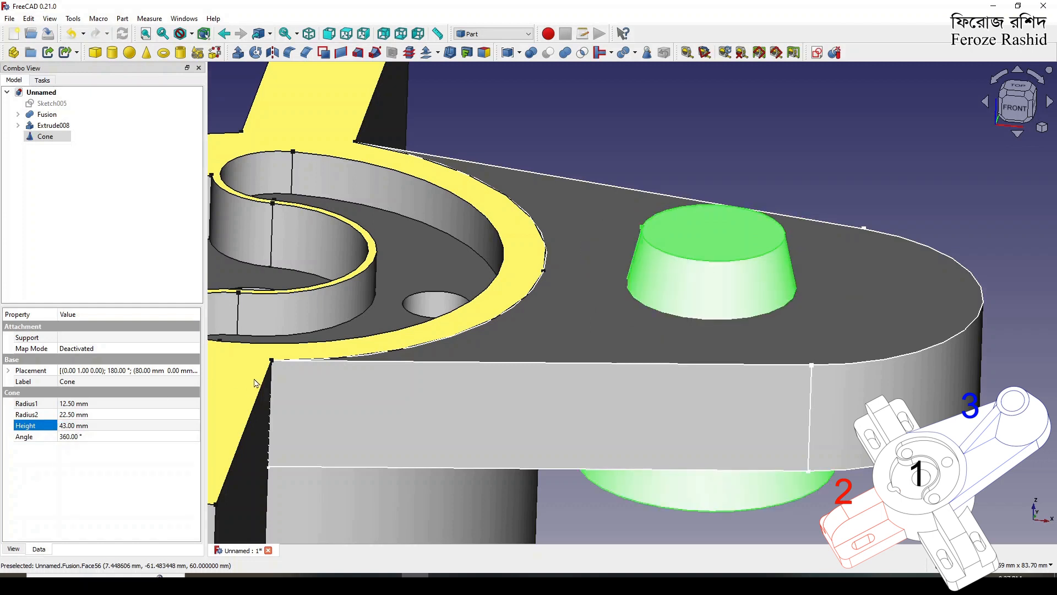
Step: Transform the cone by raising it 35 mm along its vertical axis
{"action": "left_click", "coordinate": [61, 138]}
{"action": "right_click", "coordinate": [61, 137]}
{"action": "left_click", "coordinate": [82, 144]}
{"action": "left_click_drag", "start_coordinate": [711, 359], "coordinate": [719, 160]}
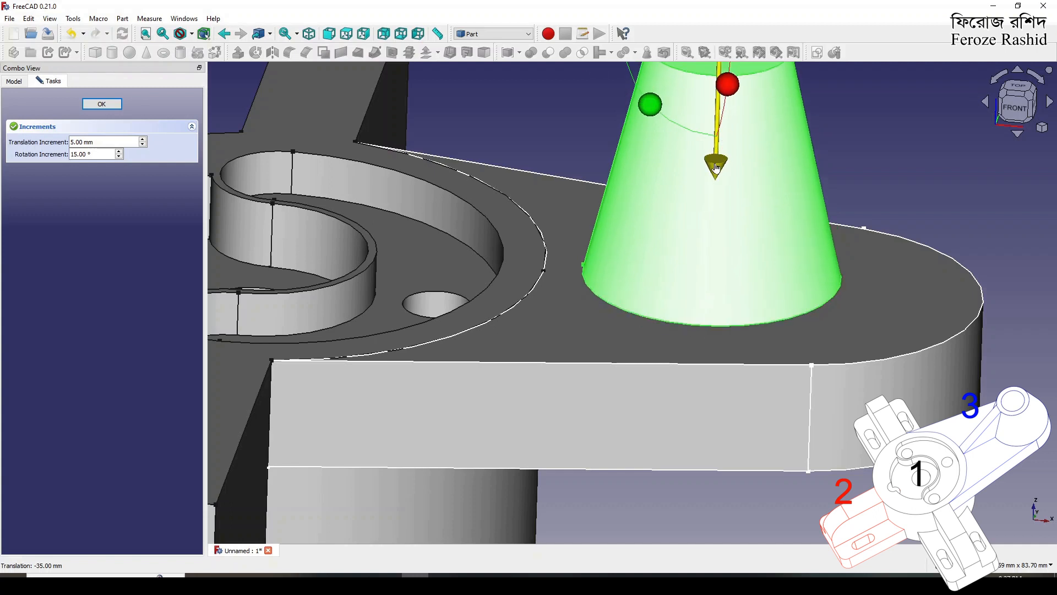
Step: Set the translation increment to 1 mm and lower the cone 2 mm so its base sits on the arm's top face
{"action": "left_click_drag", "start_coordinate": [104, 145], "coordinate": [12, 148]}
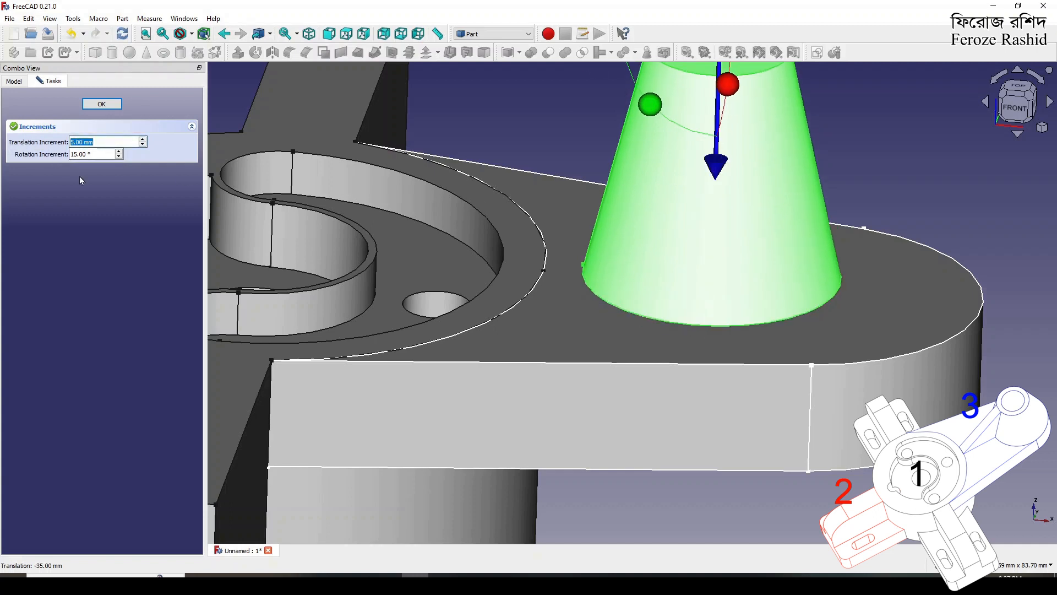
{"action": "type", "text": "1"}
{"action": "middle_click_drag", "start_coordinate": [766, 483], "coordinate": [755, 329]}
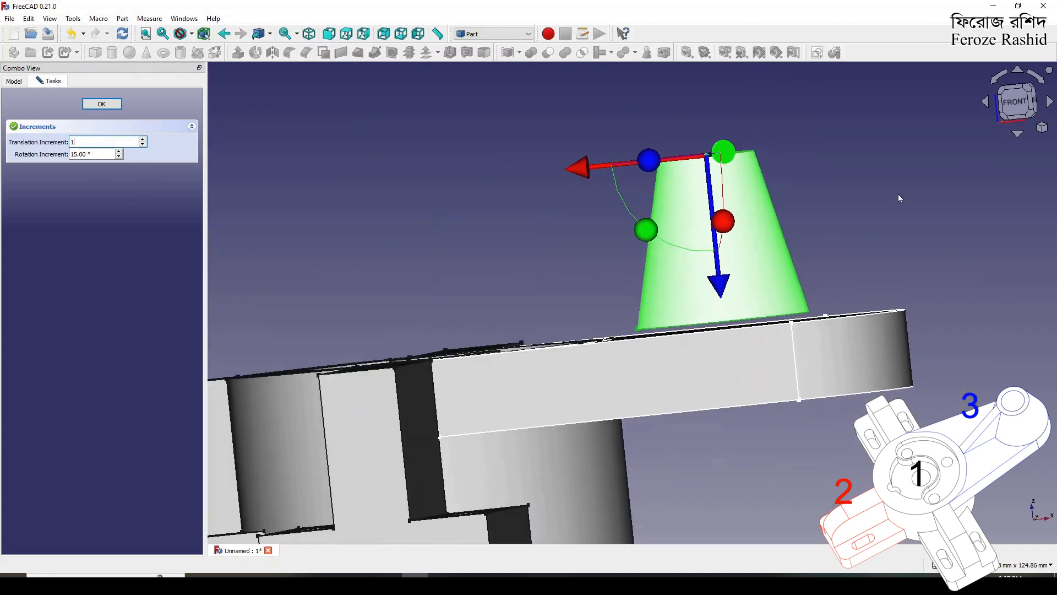
{"action": "left_click", "coordinate": [1014, 102]}
{"action": "left_click_drag", "start_coordinate": [730, 295], "coordinate": [728, 301]}
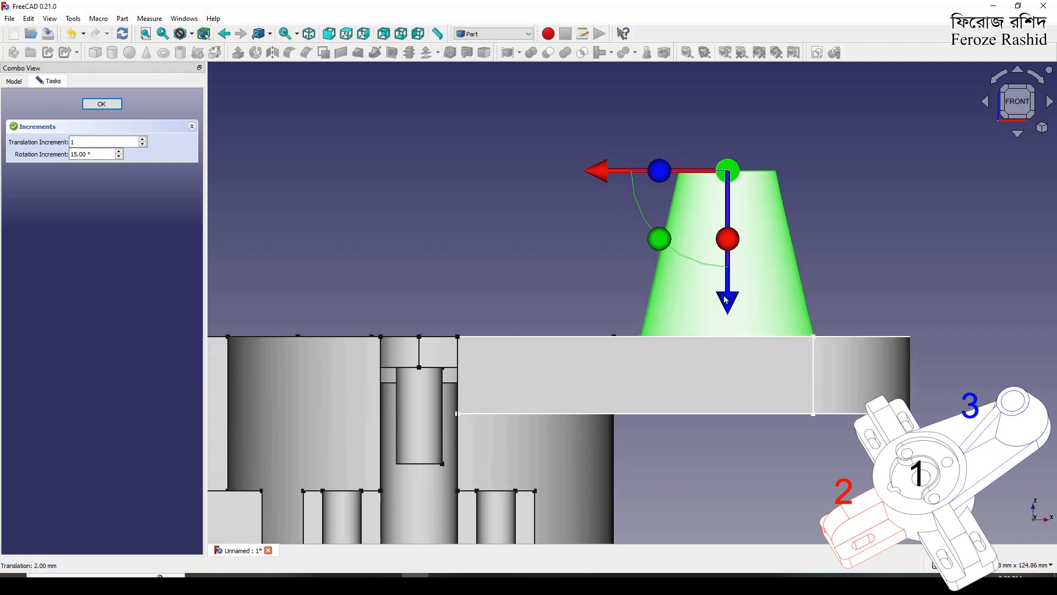
{"action": "left_click", "coordinate": [103, 104]}
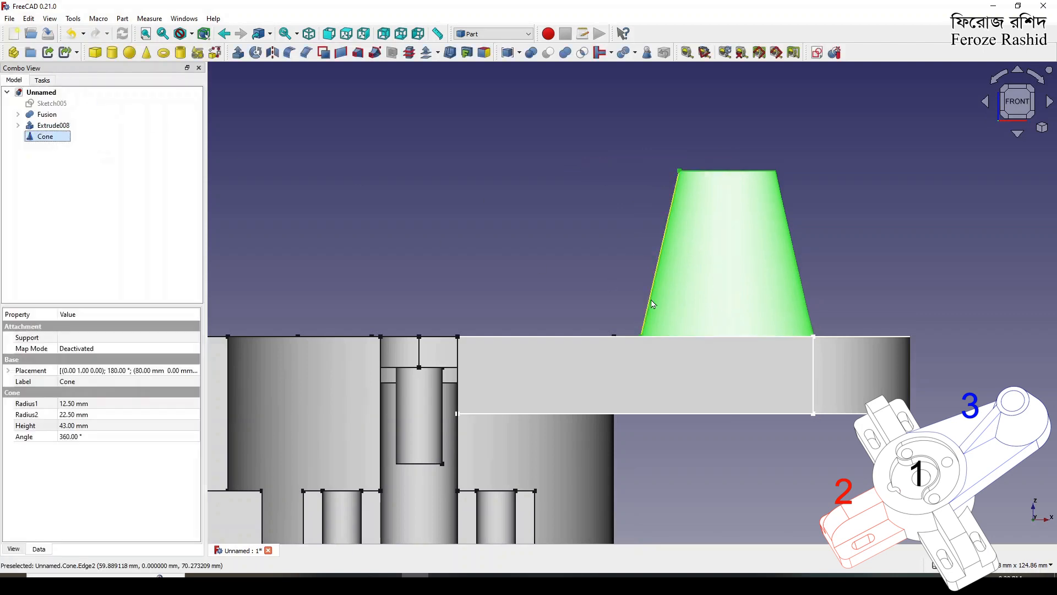
Step: Expand the cone's placement position values, try shifting it along Y, and set its Y position to 0 mm
{"action": "middle_click_drag", "start_coordinate": [659, 312], "coordinate": [678, 380]}
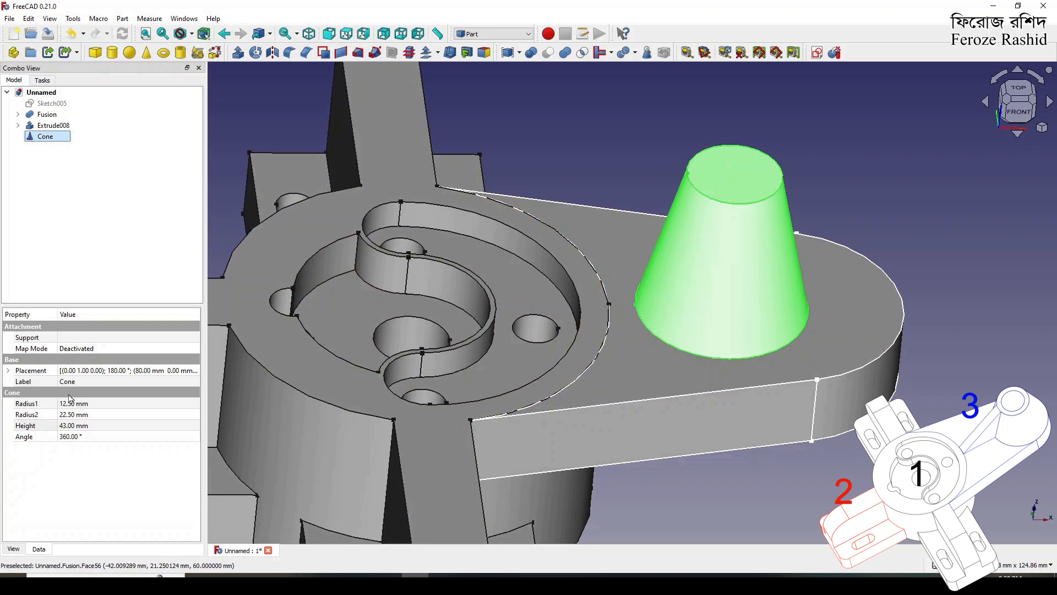
{"action": "left_click", "coordinate": [7, 370]}
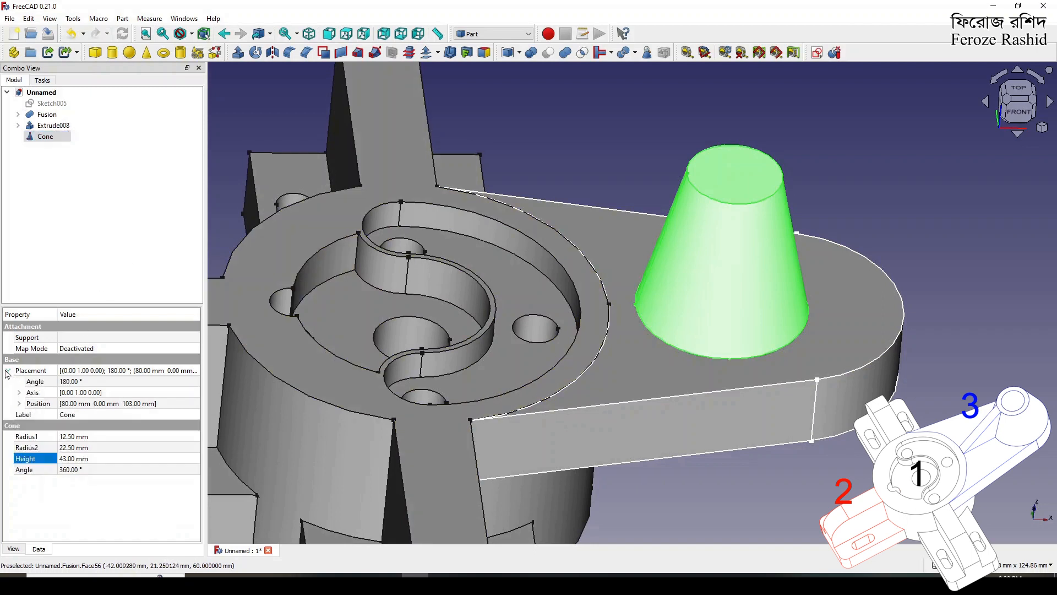
{"action": "left_click", "coordinate": [19, 404]}
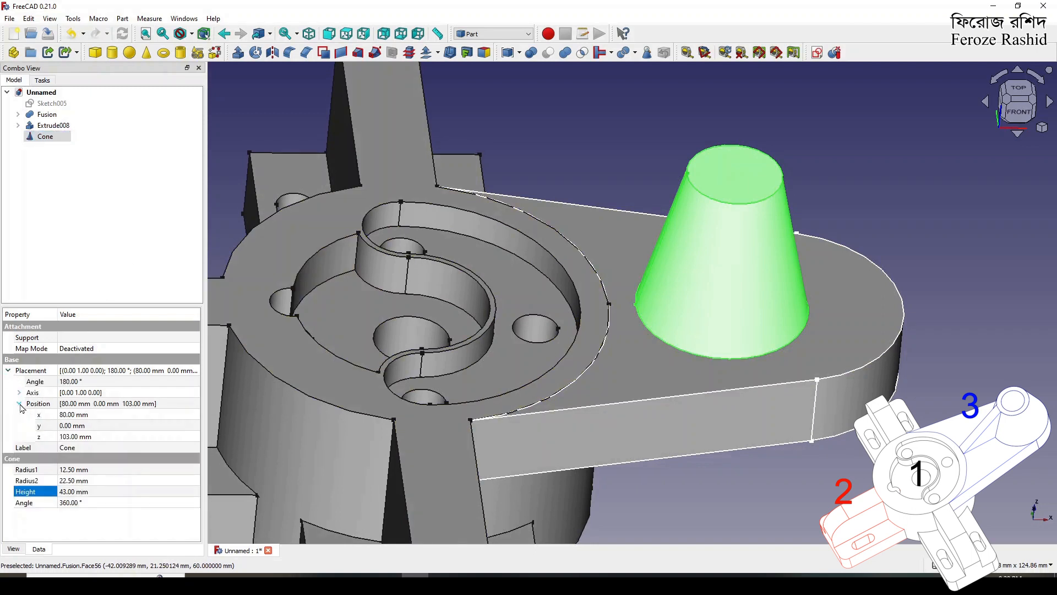
{"action": "left_click", "coordinate": [70, 427]}
{"action": "scroll", "coordinate": [70, 425], "scroll_direction": "up", "scroll_amount": 2}
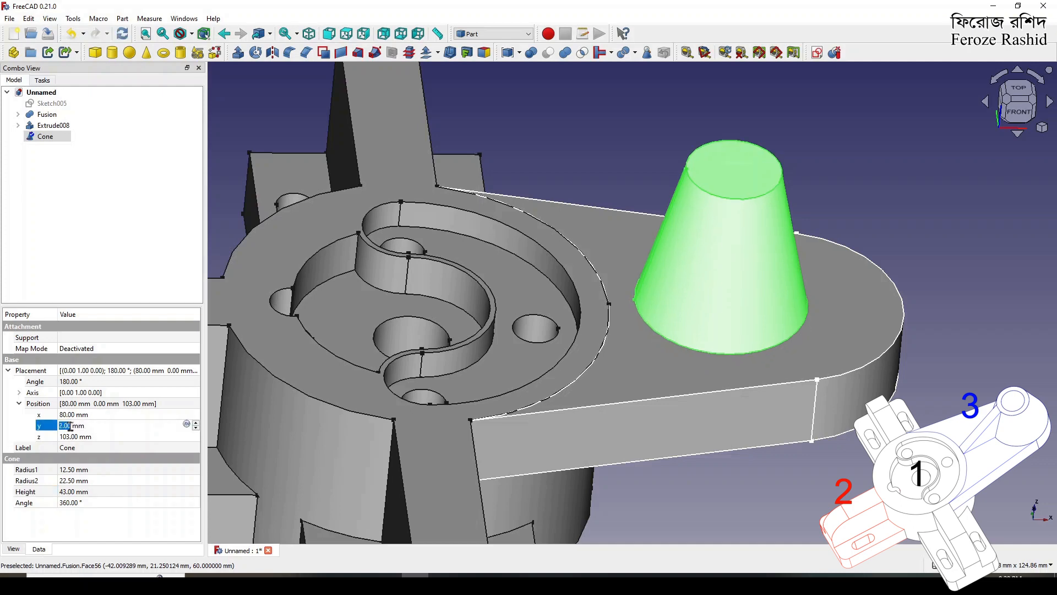
{"action": "middle_click_drag", "start_coordinate": [634, 369], "coordinate": [592, 381]}
{"action": "type", "text": "0"}
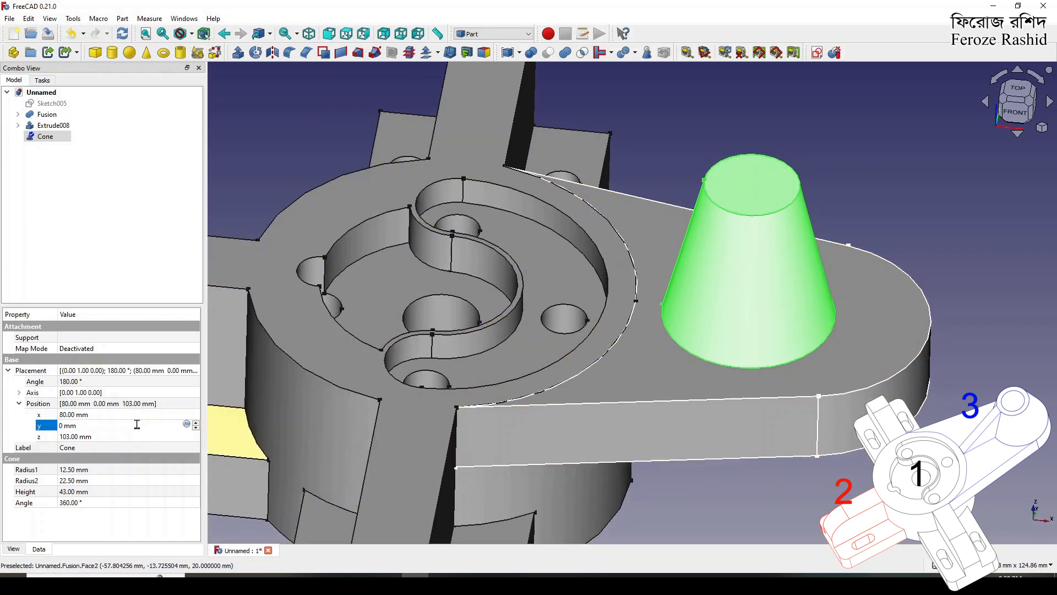
Step: Set the cone's X position to 105 mm
{"action": "left_click", "coordinate": [72, 414]}
{"action": "scroll", "coordinate": [72, 415], "scroll_direction": "up", "scroll_amount": 7}
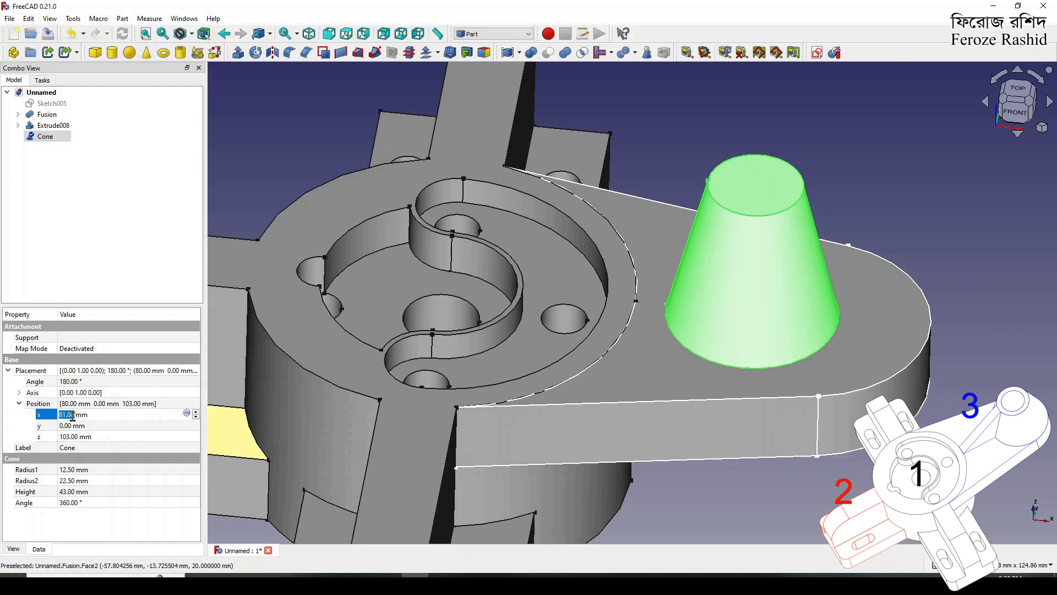
{"action": "scroll", "coordinate": [72, 415], "scroll_direction": "up", "scroll_amount": 14}
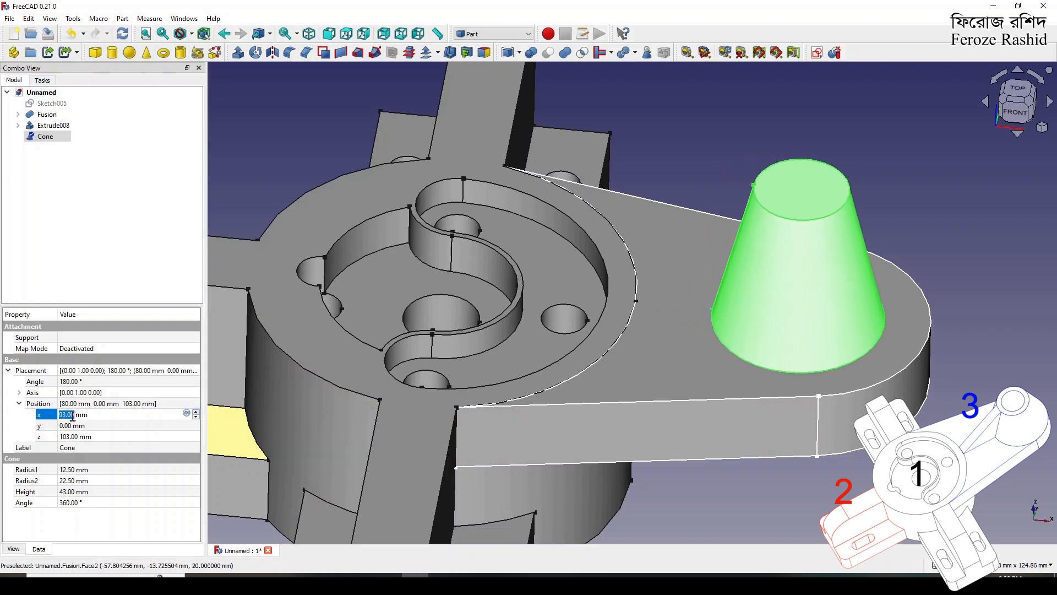
{"action": "scroll", "coordinate": [72, 415], "scroll_direction": "up", "scroll_amount": 4}
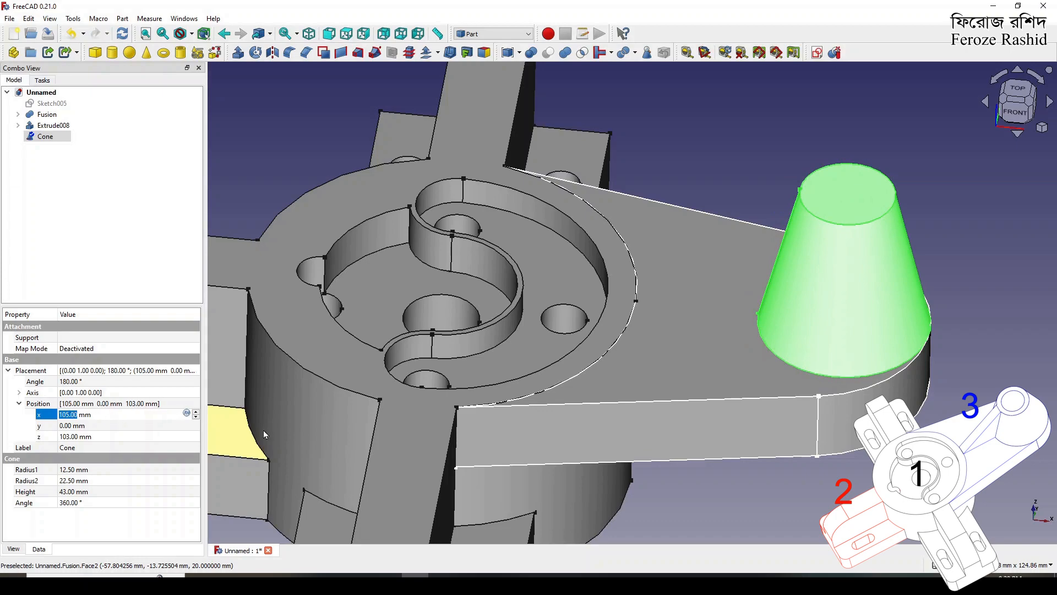
Step: Open the arm's base sketch and delete the two tangent constraints between its straight edges and the central circle
{"action": "middle_click_drag", "start_coordinate": [715, 428], "coordinate": [648, 425]}
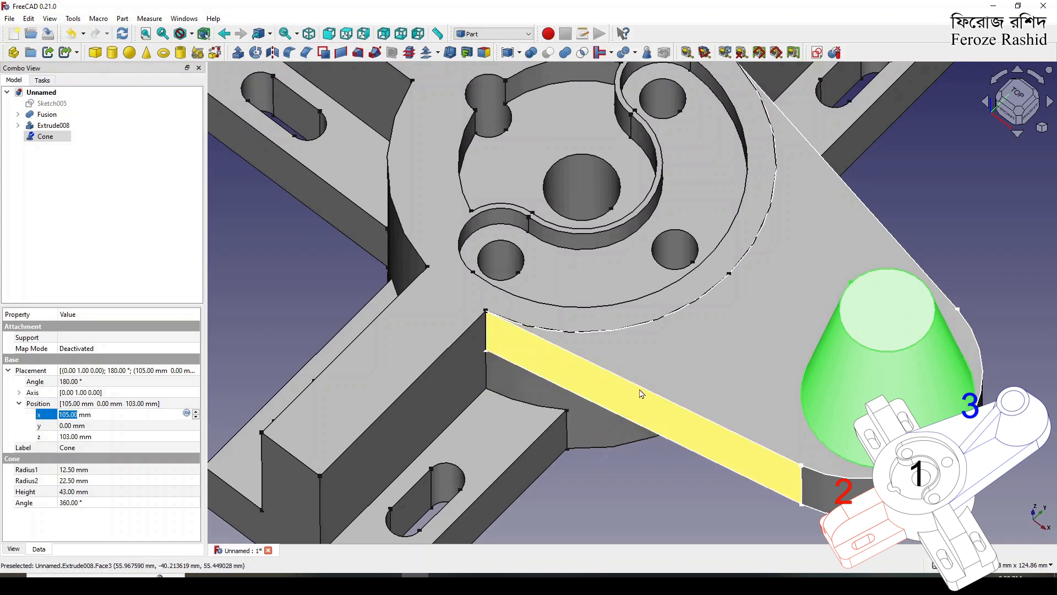
{"action": "left_click", "coordinate": [36, 128]}
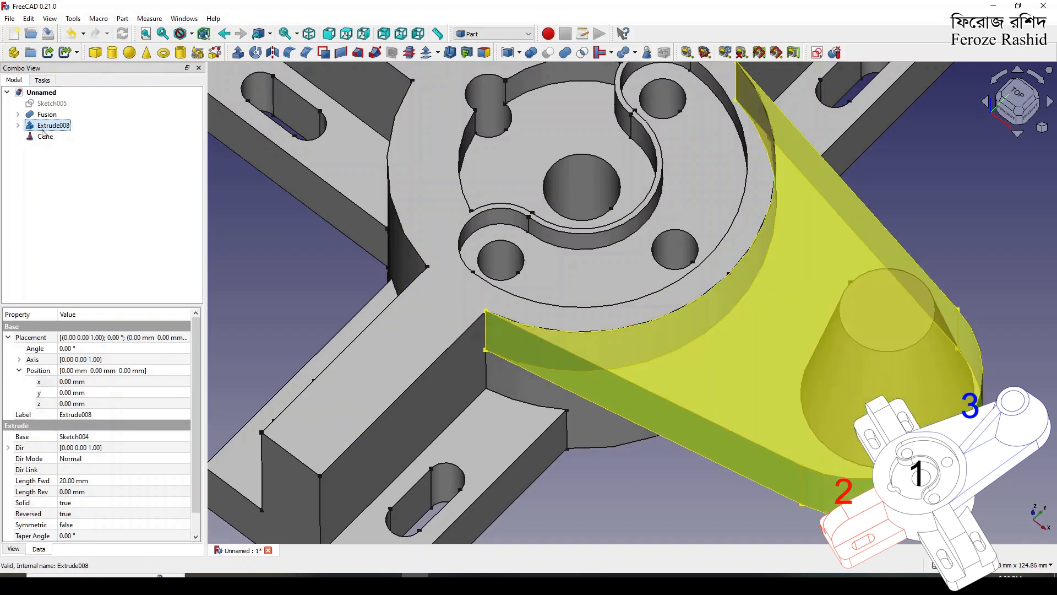
{"action": "left_click", "coordinate": [18, 125]}
{"action": "double_click", "coordinate": [49, 140]}
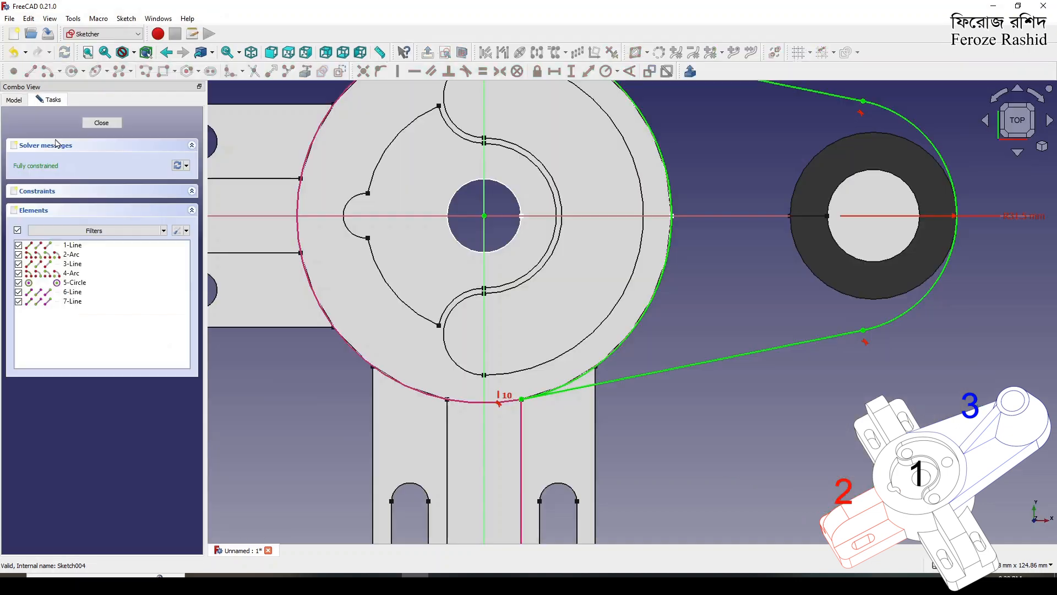
{"action": "scroll", "coordinate": [550, 374], "scroll_direction": "down", "scroll_amount": 2}
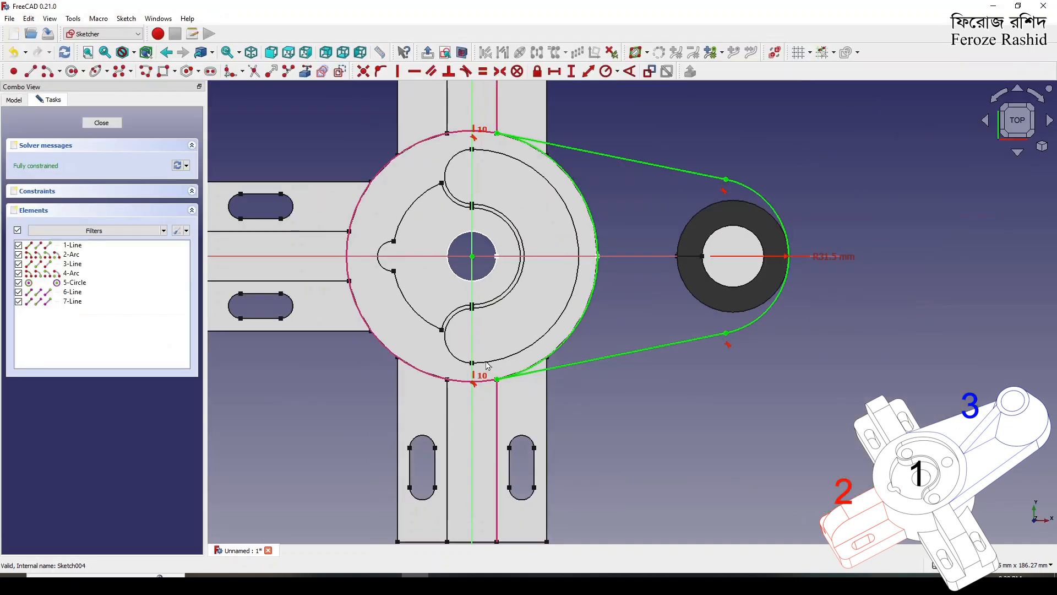
{"action": "left_click", "coordinate": [564, 369]}
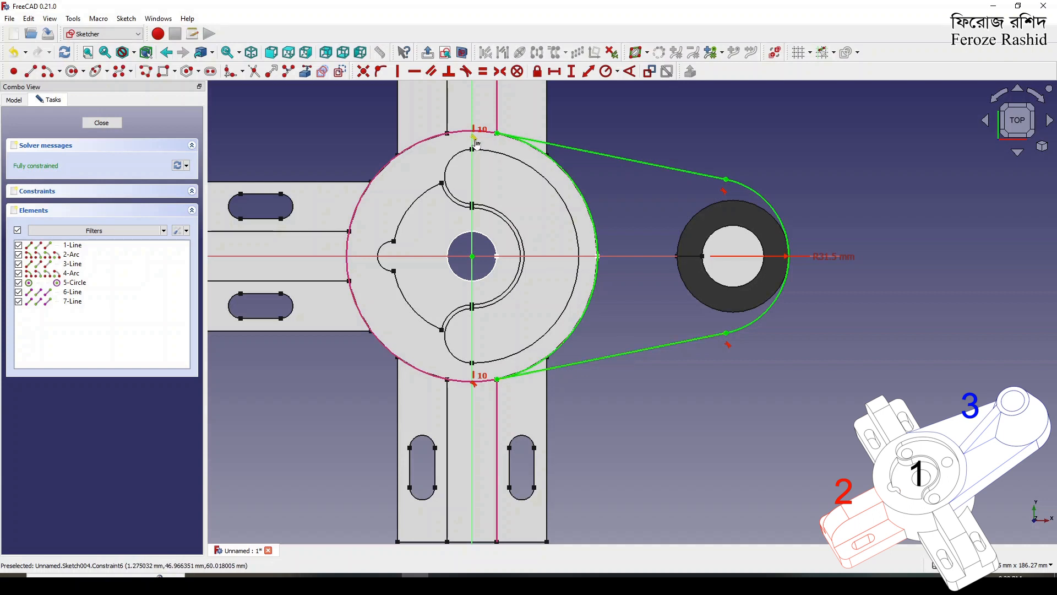
{"action": "key", "text": "Delete"}
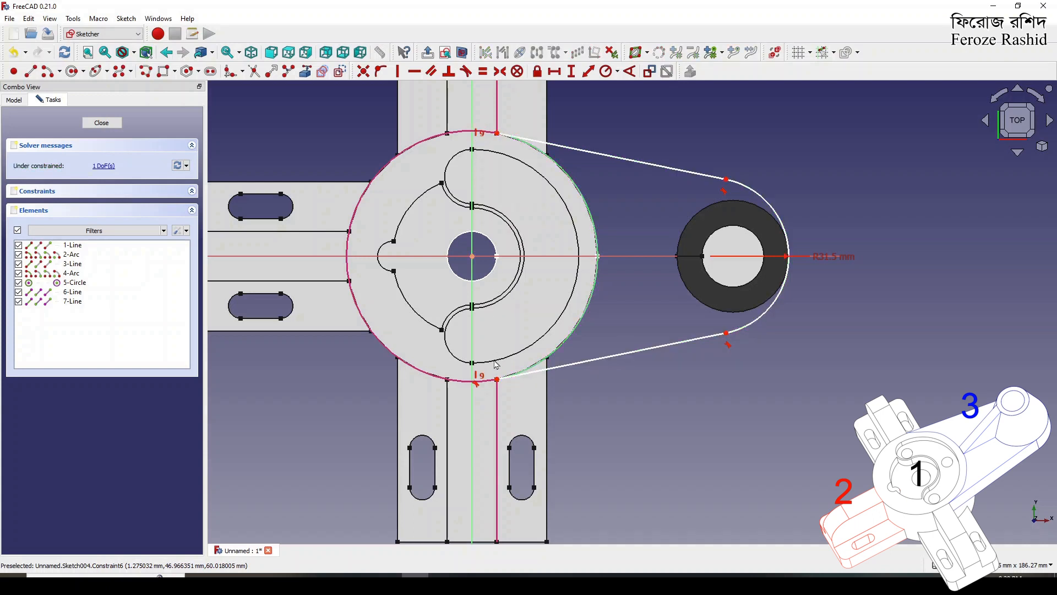
{"action": "left_click", "coordinate": [479, 387]}
{"action": "key", "text": "Delete"}
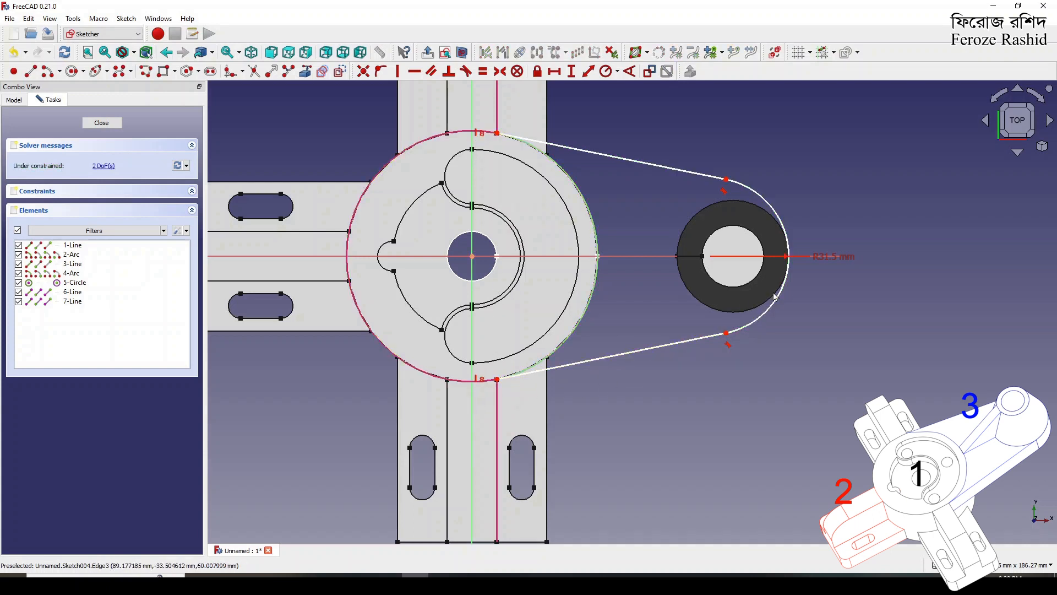
{"action": "left_click", "coordinate": [781, 301]}
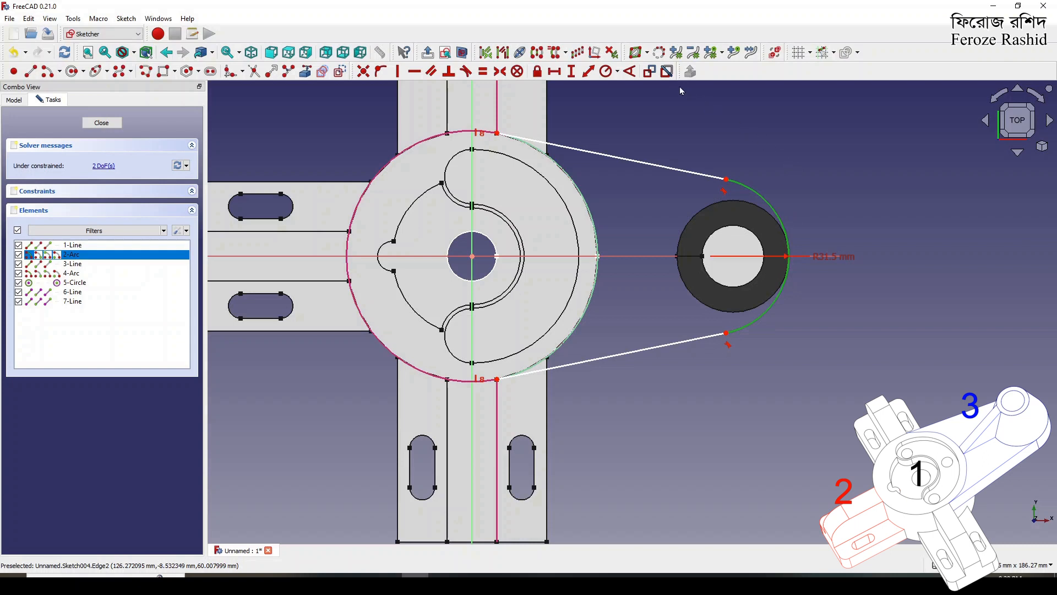
{"action": "left_click", "coordinate": [609, 72]}
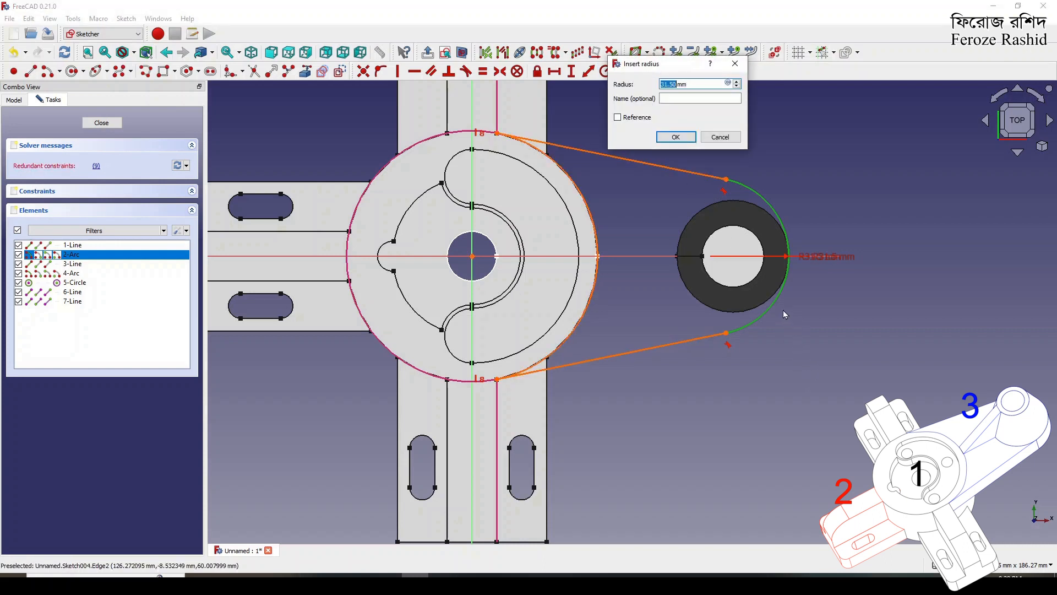
{"action": "left_click", "coordinate": [712, 139]}
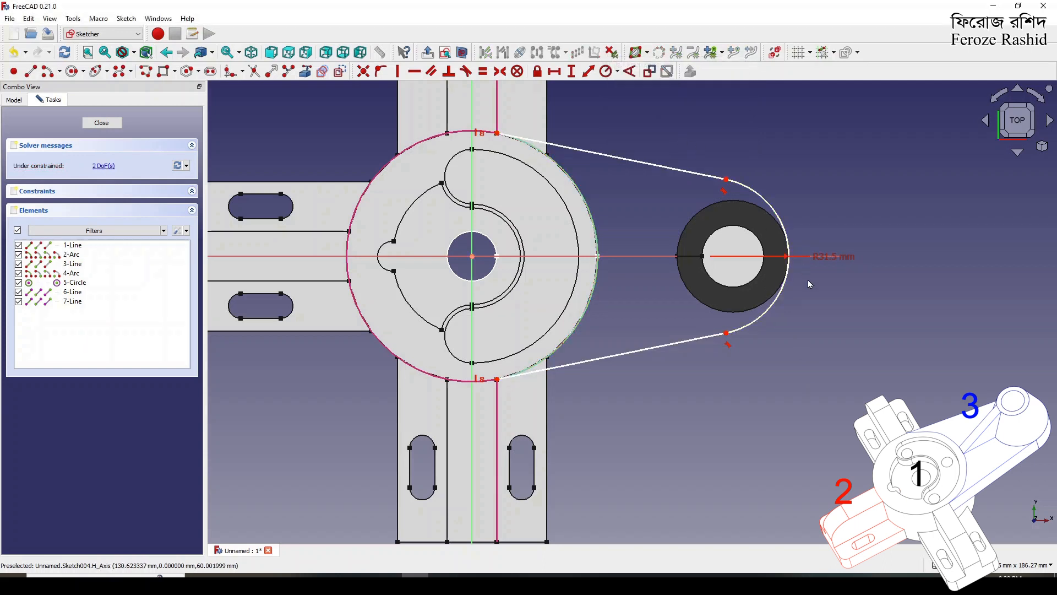
Step: Move the end arc's radius dimension off the axis and link the outer edge of the base plate opposite the arm as external geometry
{"action": "mouse_move", "coordinate": [831, 263]}
{"action": "left_mouse_down"}
{"action": "mouse_move", "coordinate": [785, 354]}
{"action": "mouse_move", "coordinate": [824, 277]}
{"action": "left_mouse_up"}
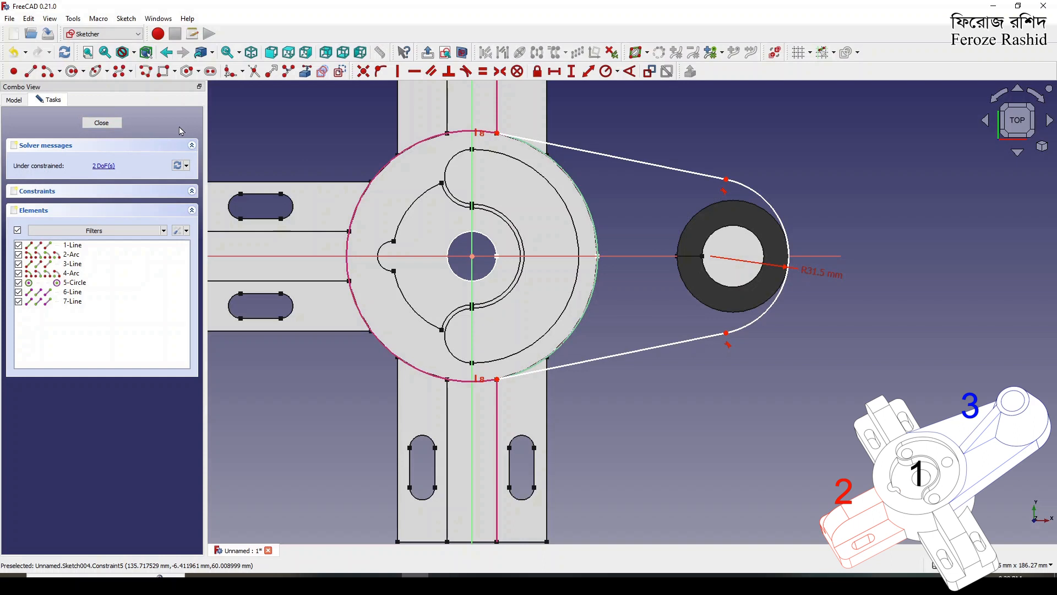
{"action": "scroll", "coordinate": [501, 370], "scroll_direction": "down", "scroll_amount": 3}
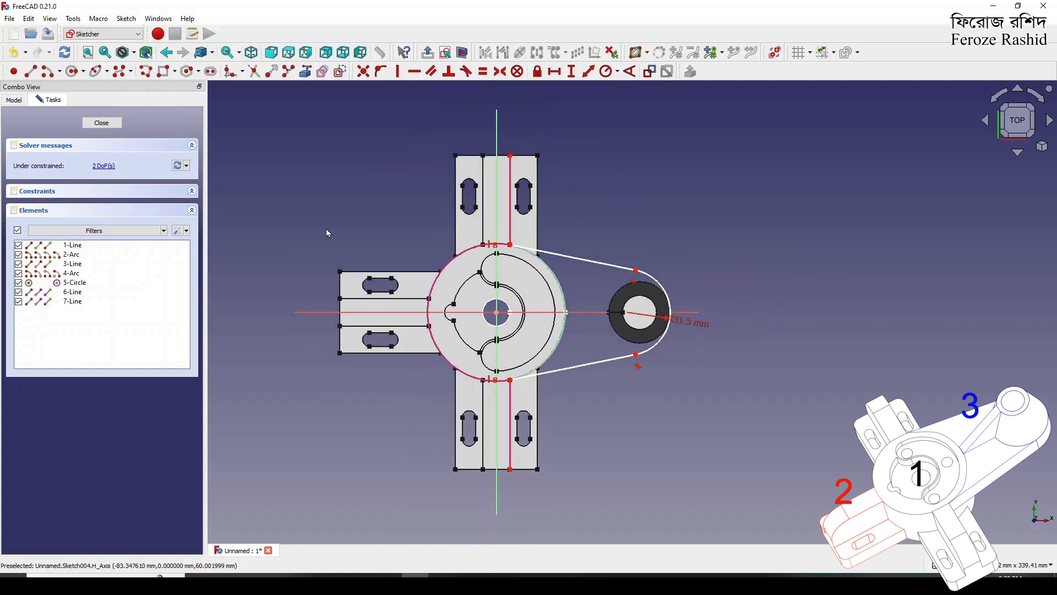
{"action": "left_click", "coordinate": [305, 71]}
{"action": "left_click", "coordinate": [340, 285]}
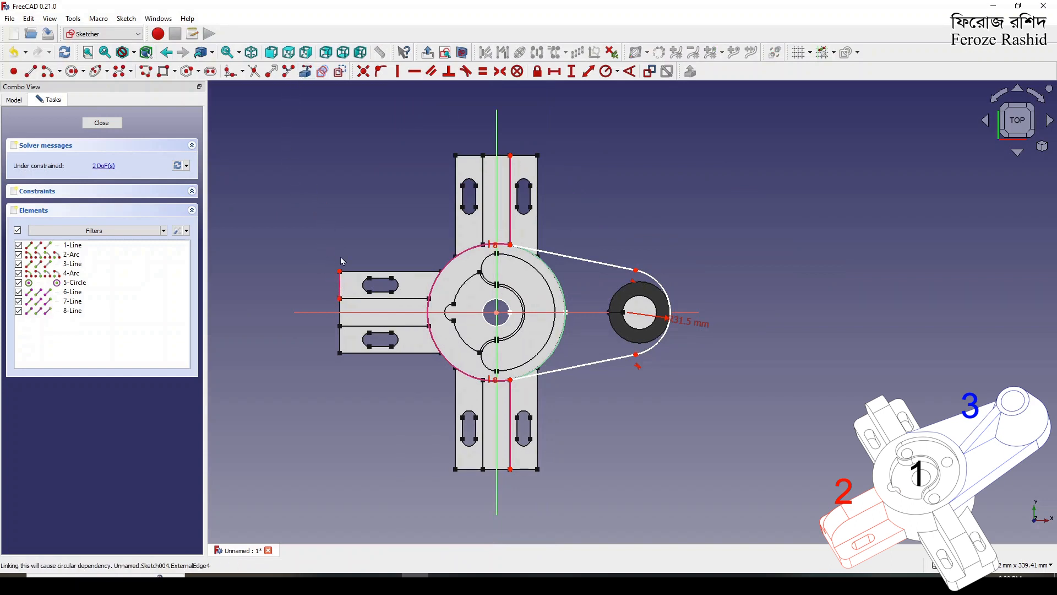
{"action": "left_click", "coordinate": [340, 274]}
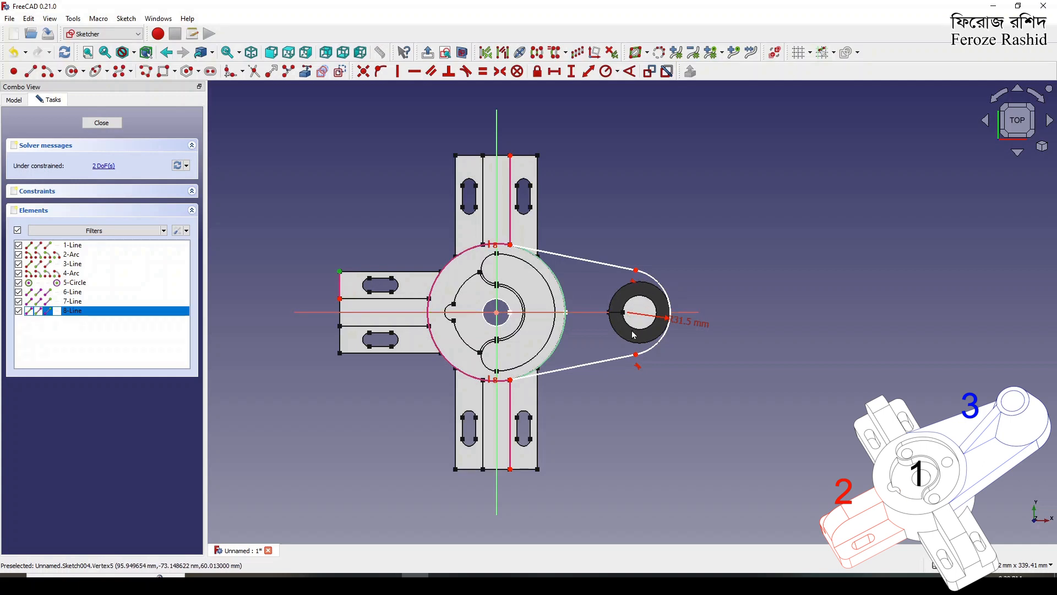
Step: Hide the cone to uncover the centre of the arm's end arc
{"action": "left_click", "coordinate": [14, 100]}
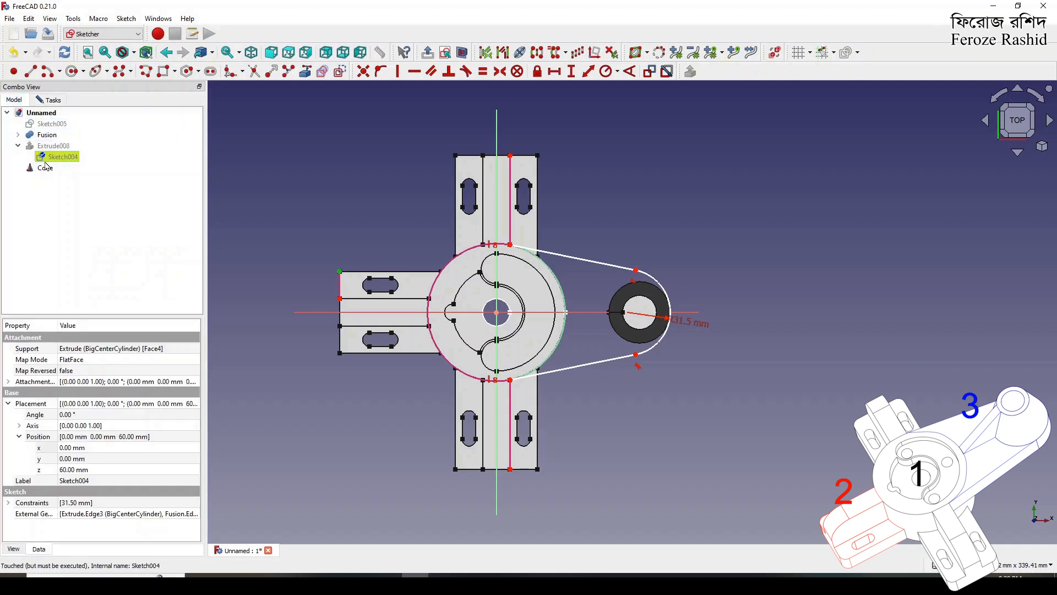
{"action": "left_click", "coordinate": [47, 168]}
{"action": "key", "text": "space"}
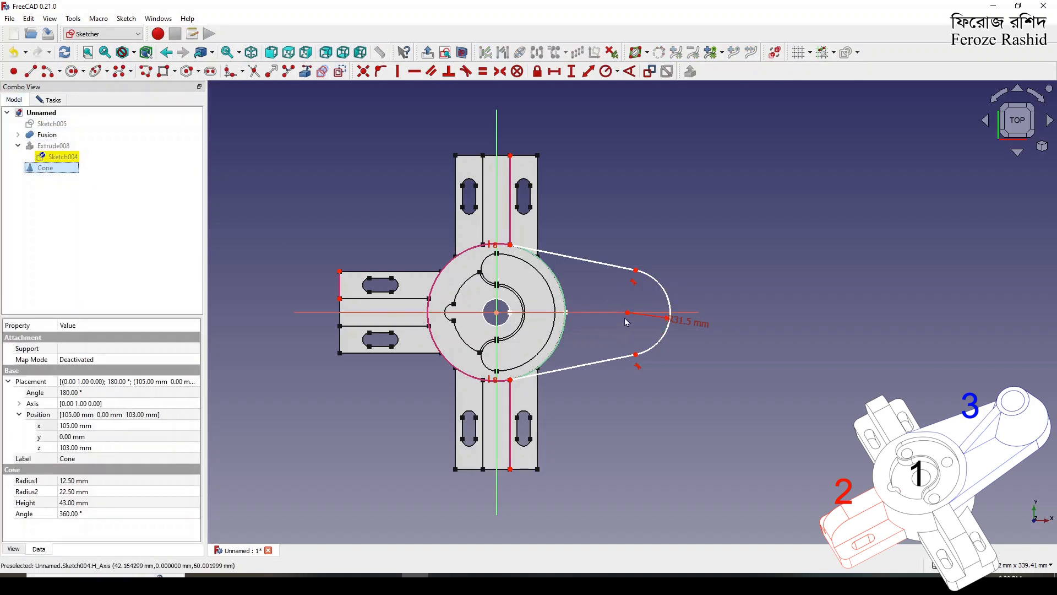
Step: Constrain the horizontal distance from the opposite base plate's outer corner to the end arc's centre to 235 mm, placing the dimension above the part
{"action": "left_click", "coordinate": [627, 313]}
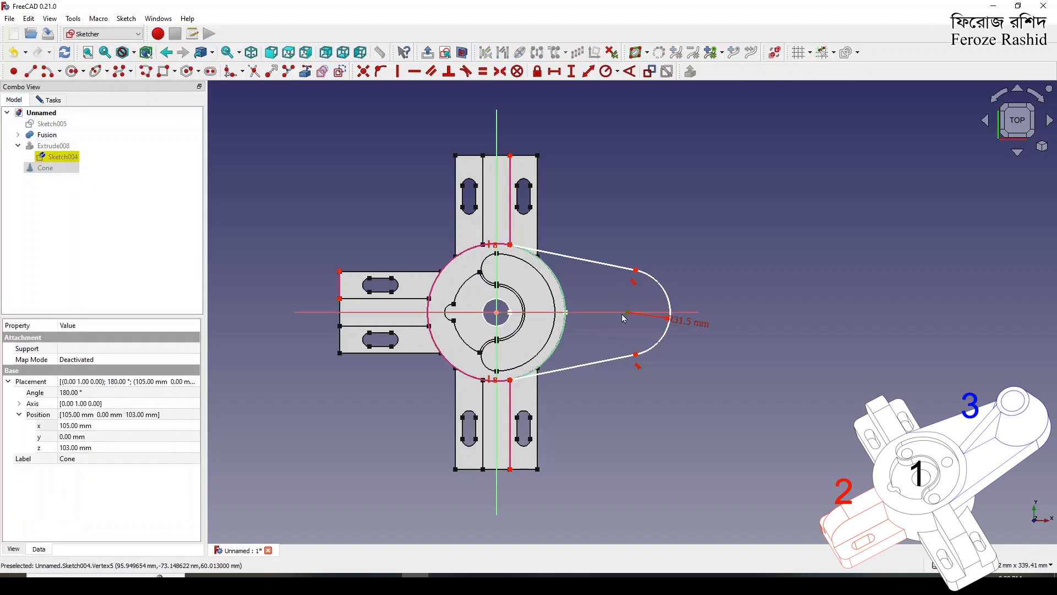
{"action": "left_click", "coordinate": [341, 272]}
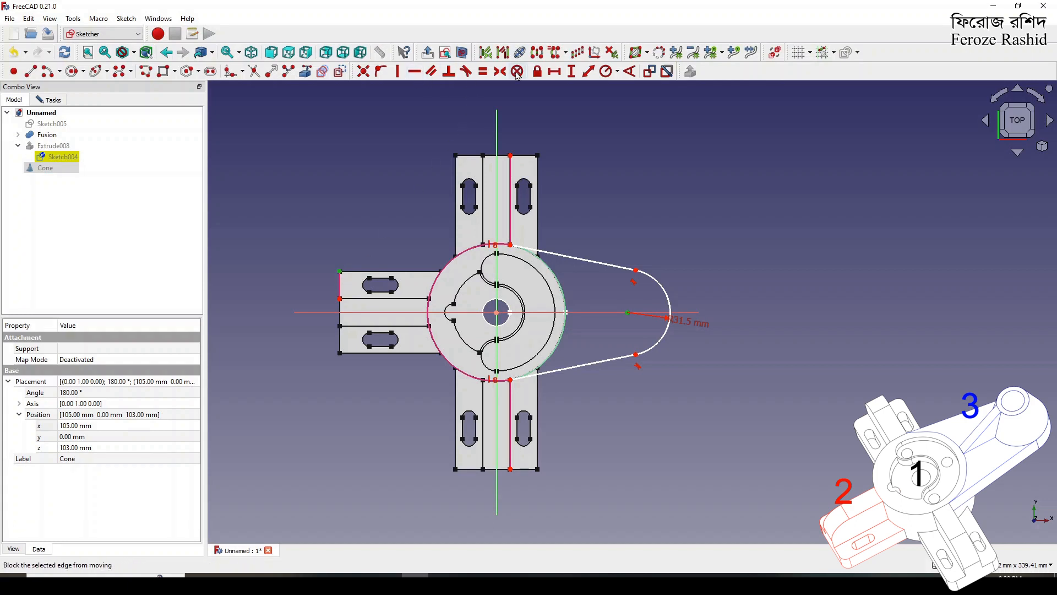
{"action": "left_click", "coordinate": [554, 72]}
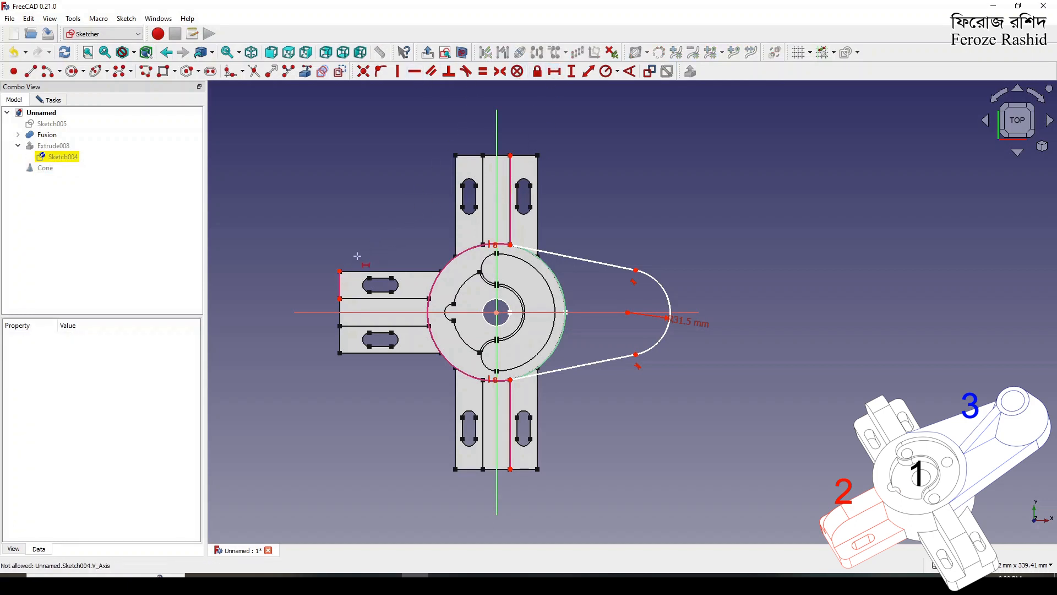
{"action": "left_click", "coordinate": [341, 271]}
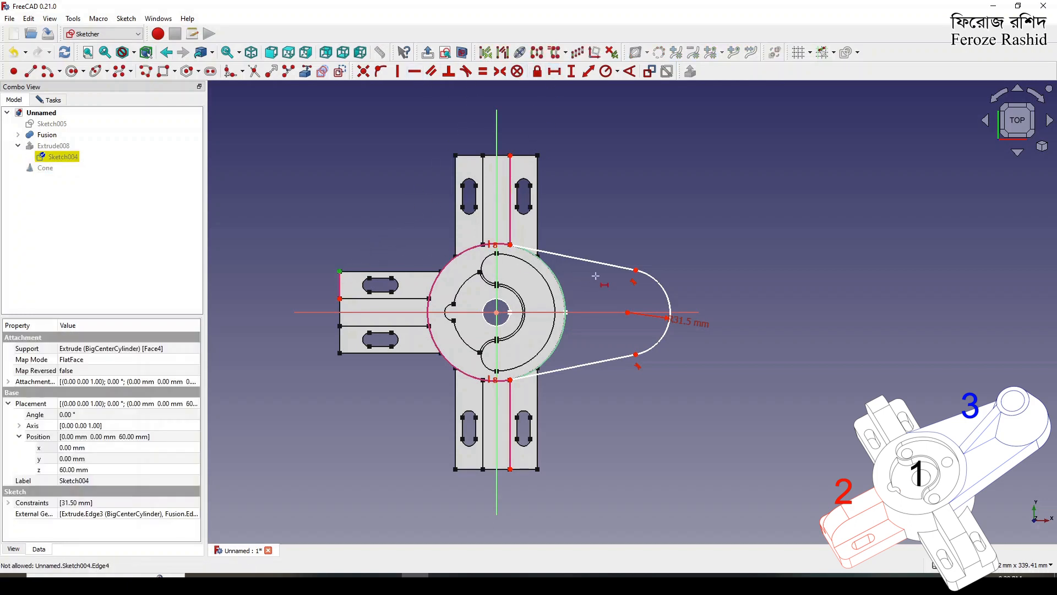
{"action": "left_click", "coordinate": [627, 313]}
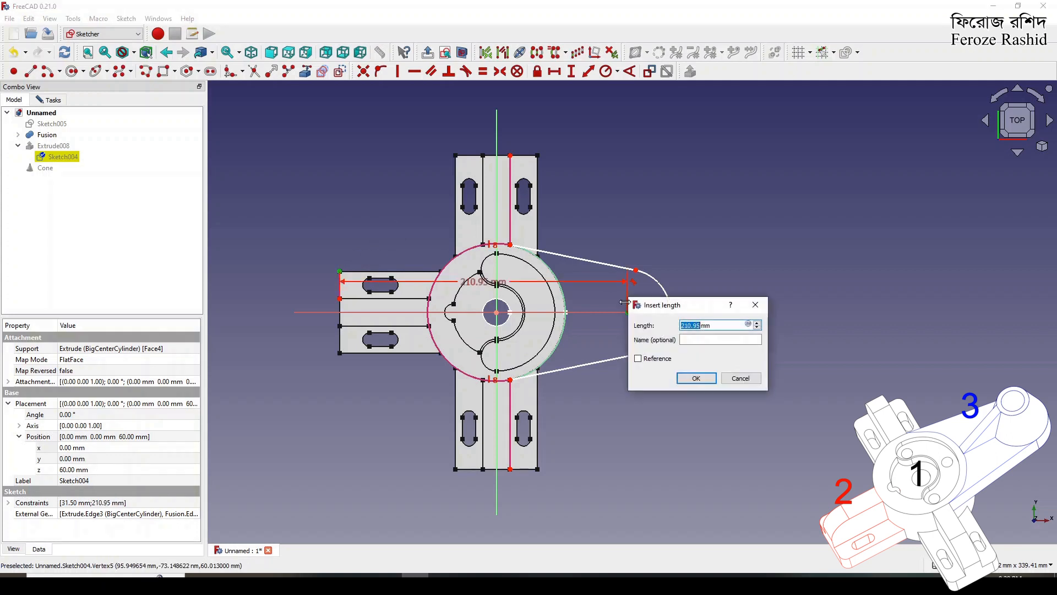
{"action": "type", "text": "225"}
{"action": "key", "text": "Return"}
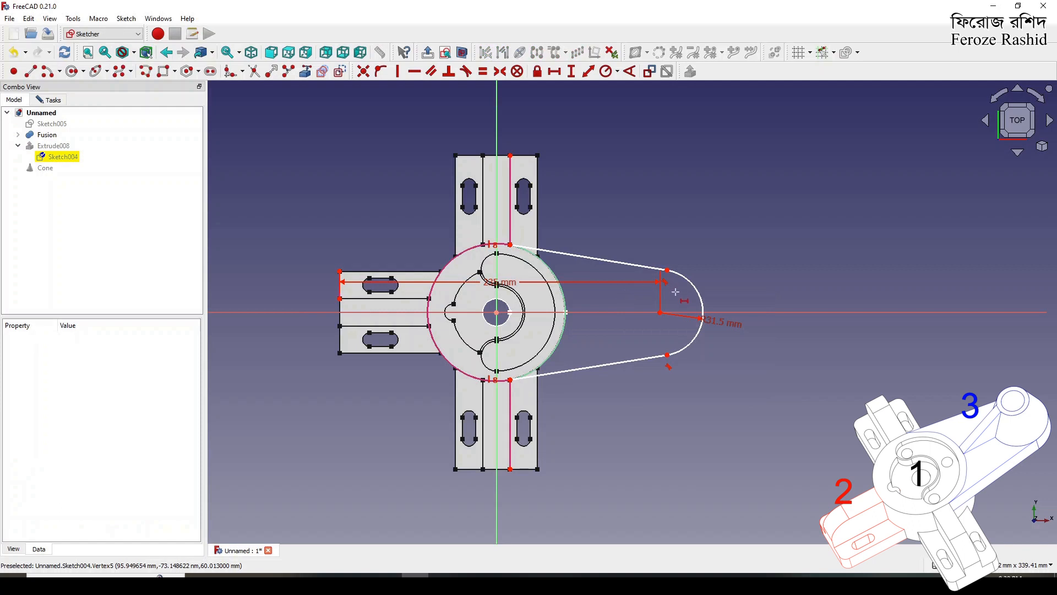
{"action": "right_click", "coordinate": [643, 298]}
{"action": "left_click_drag", "start_coordinate": [503, 283], "coordinate": [499, 109]}
Step: Constrain the end arc's centre onto the horizontal axis and close the arm's sketch
{"action": "mouse_move", "coordinate": [559, 254]}
{"action": "left_mouse_down"}
{"action": "mouse_move", "coordinate": [569, 269]}
{"action": "mouse_move", "coordinate": [572, 249]}
{"action": "left_mouse_up"}
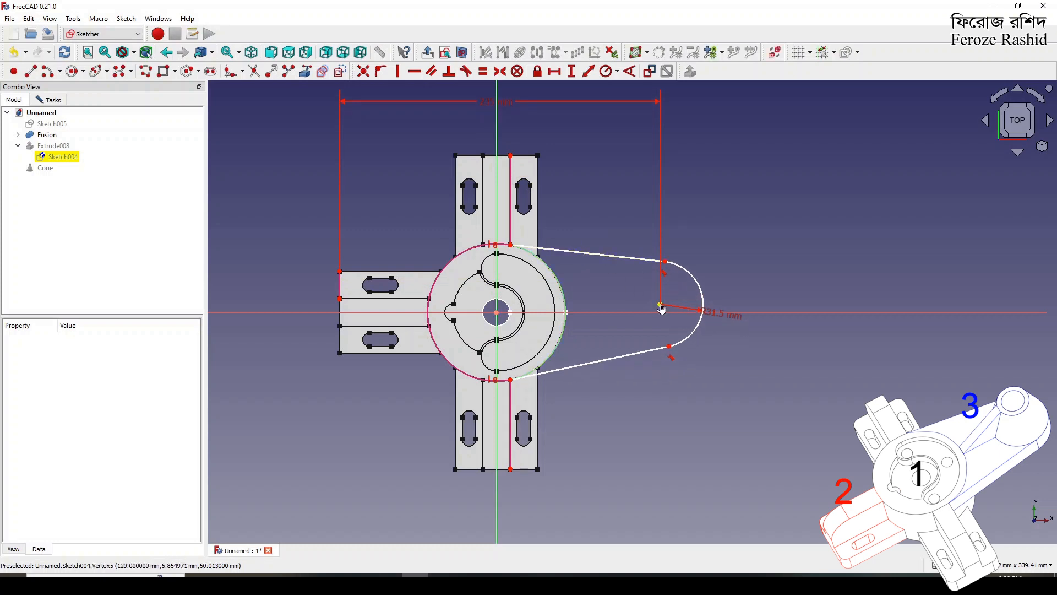
{"action": "left_click", "coordinate": [655, 314]}
{"action": "left_click", "coordinate": [380, 71]}
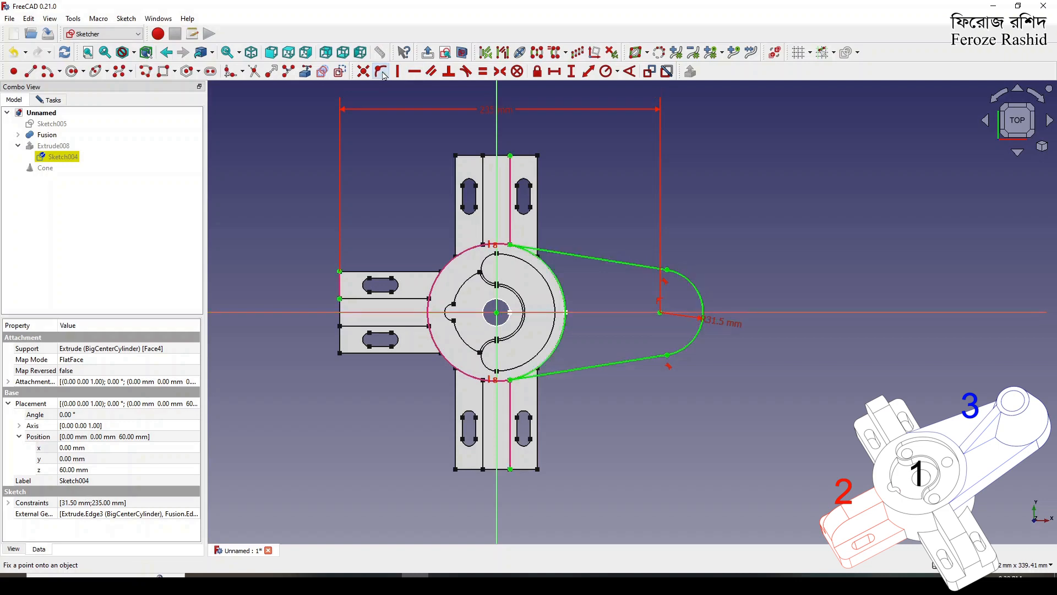
{"action": "left_click", "coordinate": [55, 101]}
{"action": "left_click", "coordinate": [101, 122]}
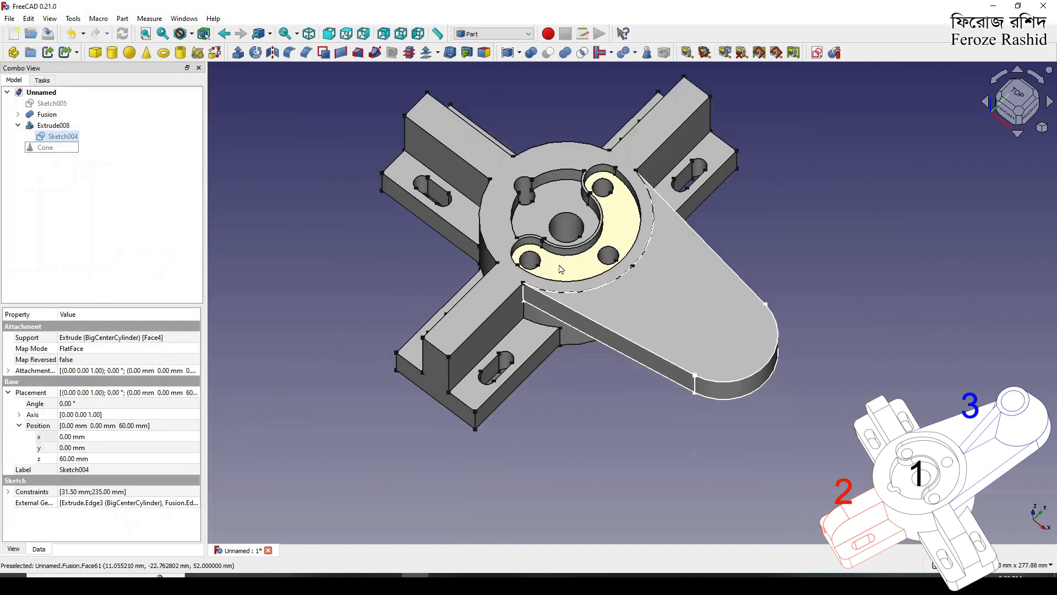
Step: Show the cone and examine its position relative to the lengthened arm's rounded end
{"action": "left_click", "coordinate": [46, 147]}
{"action": "key", "text": "space"}
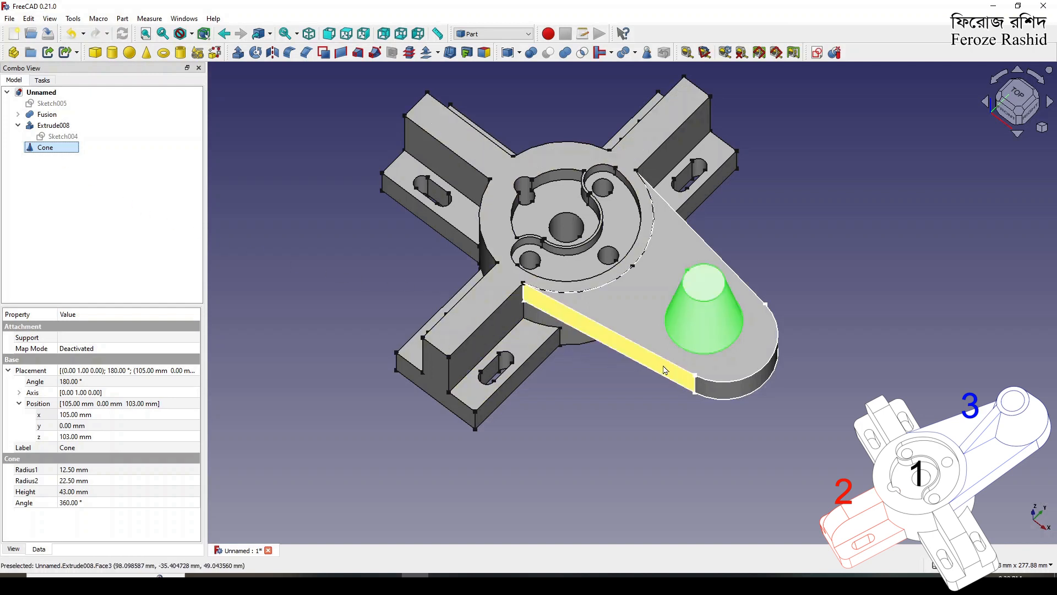
{"action": "middle_click_drag", "start_coordinate": [705, 358], "coordinate": [749, 372]}
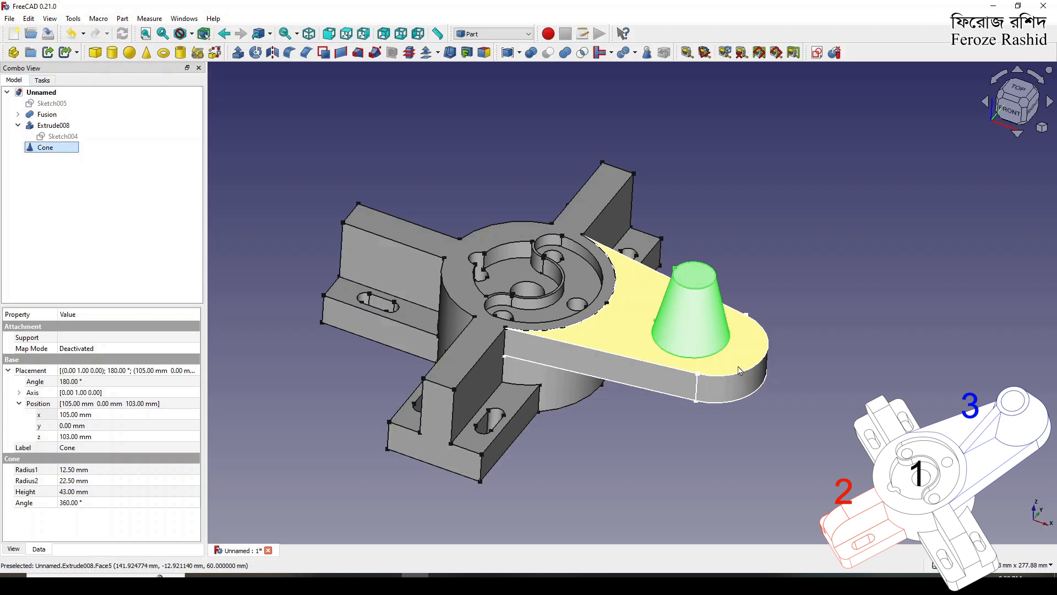
{"action": "middle_click_drag", "start_coordinate": [712, 365], "coordinate": [657, 418]}
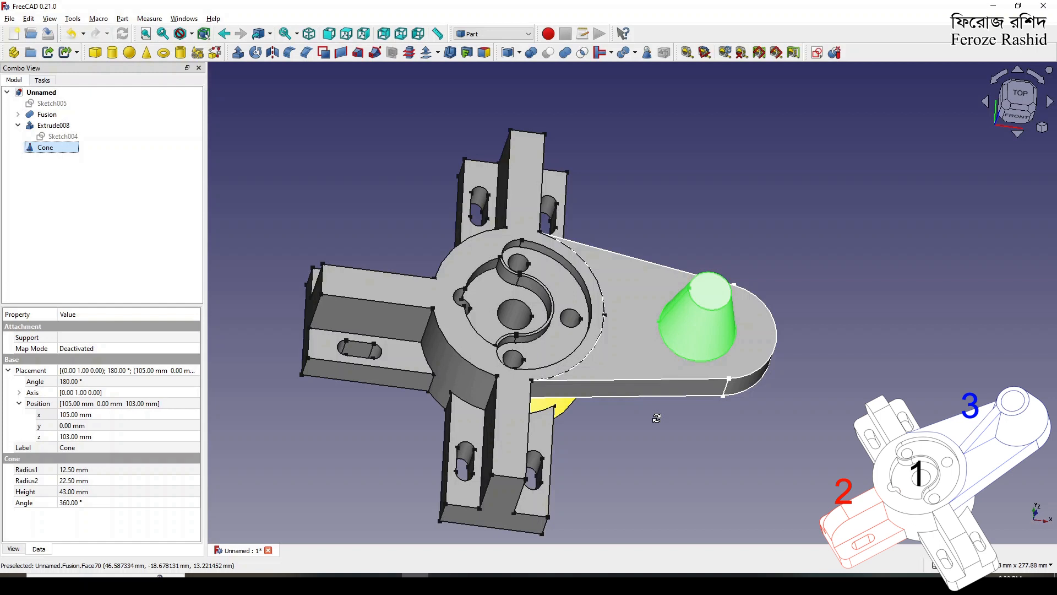
{"action": "middle_click_drag", "start_coordinate": [656, 418], "coordinate": [649, 408]}
{"action": "left_click", "coordinate": [574, 345]}
Step: Reopen the tapered arm's sketch for editing and hide the cone to uncover the end arc's centre
{"action": "double_click", "coordinate": [63, 136]}
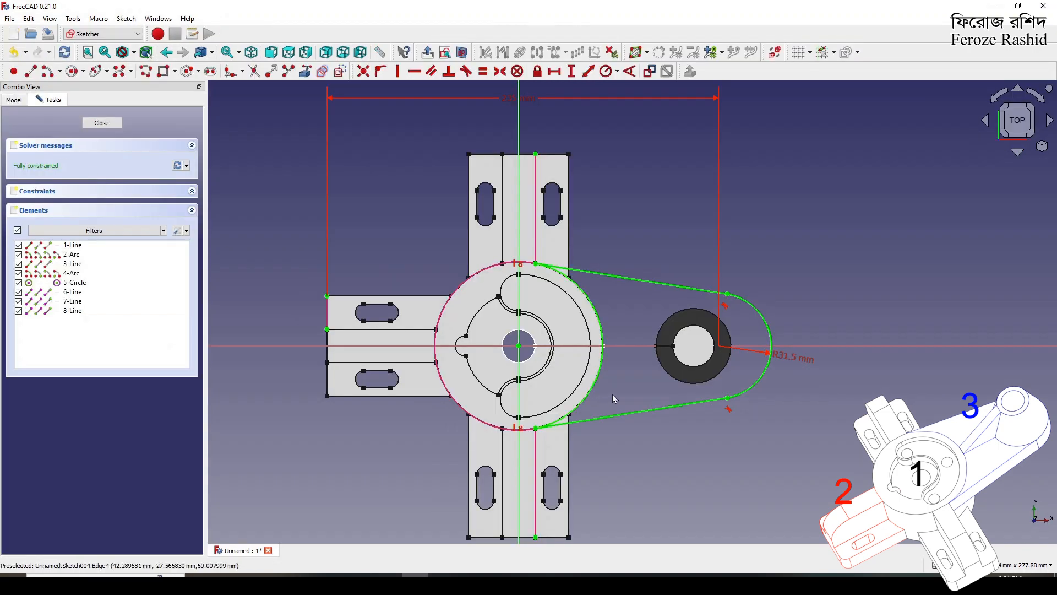
{"action": "left_click", "coordinate": [13, 99]}
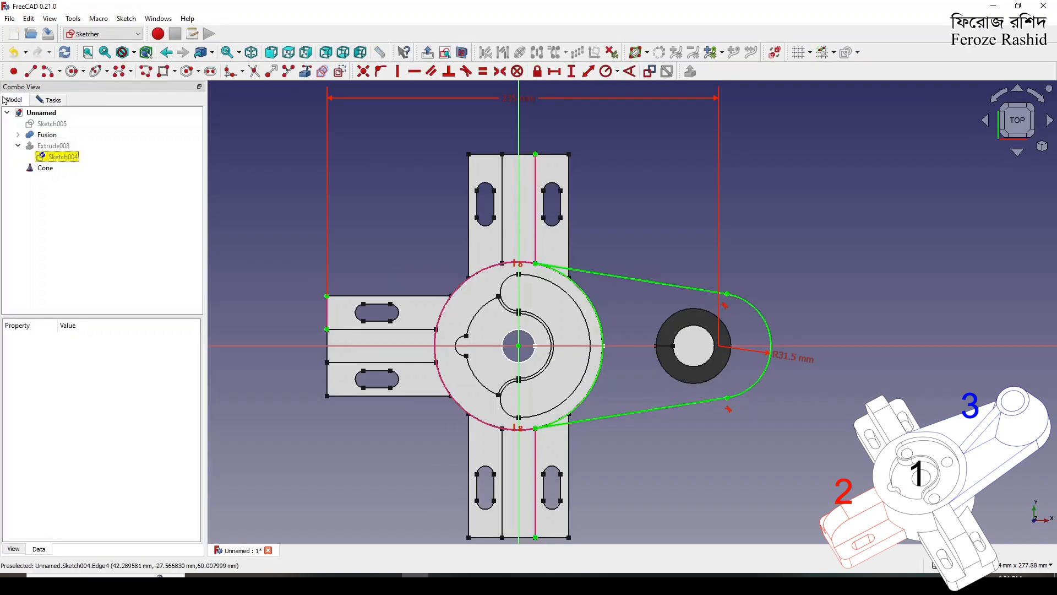
{"action": "left_click", "coordinate": [54, 169]}
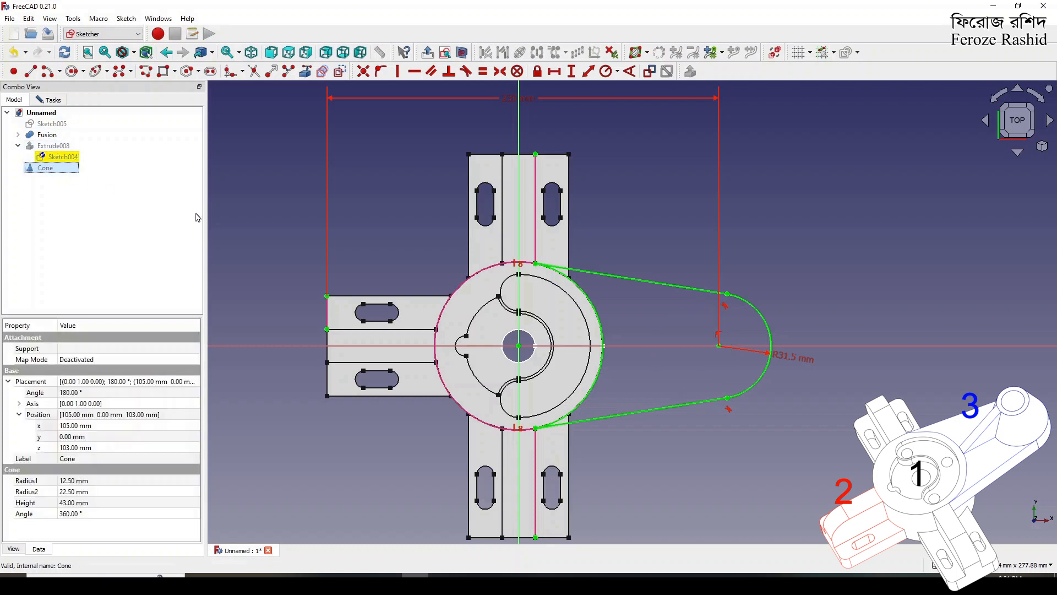
Step: Dimension the horizontal distance from the origin to the end arc's centre as a reference, and close the arm's sketch
{"action": "left_click", "coordinate": [519, 345]}
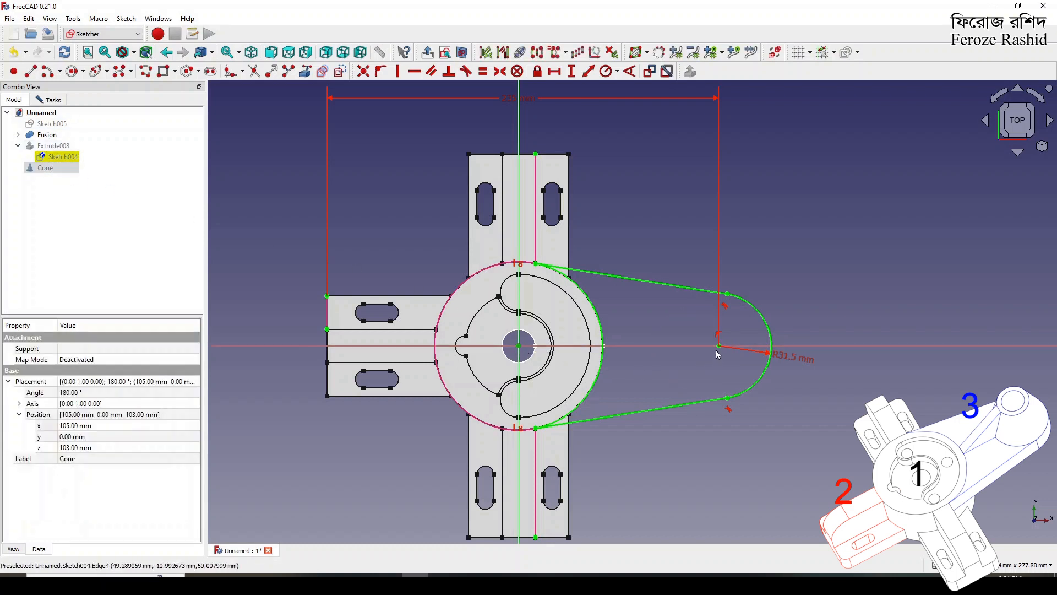
{"action": "left_click", "coordinate": [554, 71]}
{"action": "right_click", "coordinate": [615, 236]}
{"action": "left_click", "coordinate": [518, 346]}
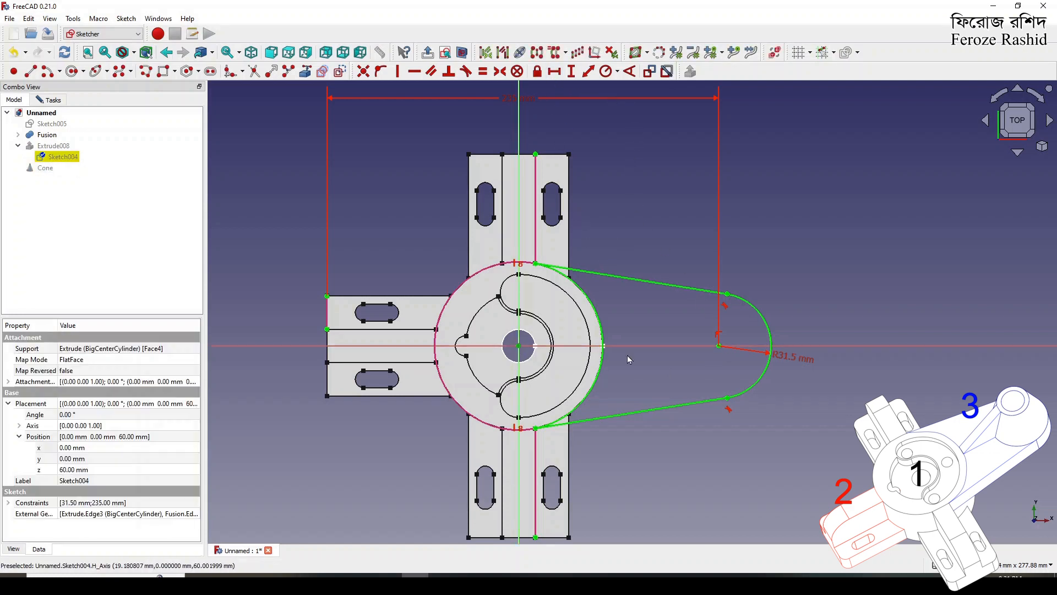
{"action": "left_click", "coordinate": [719, 346]}
{"action": "left_click", "coordinate": [554, 71]}
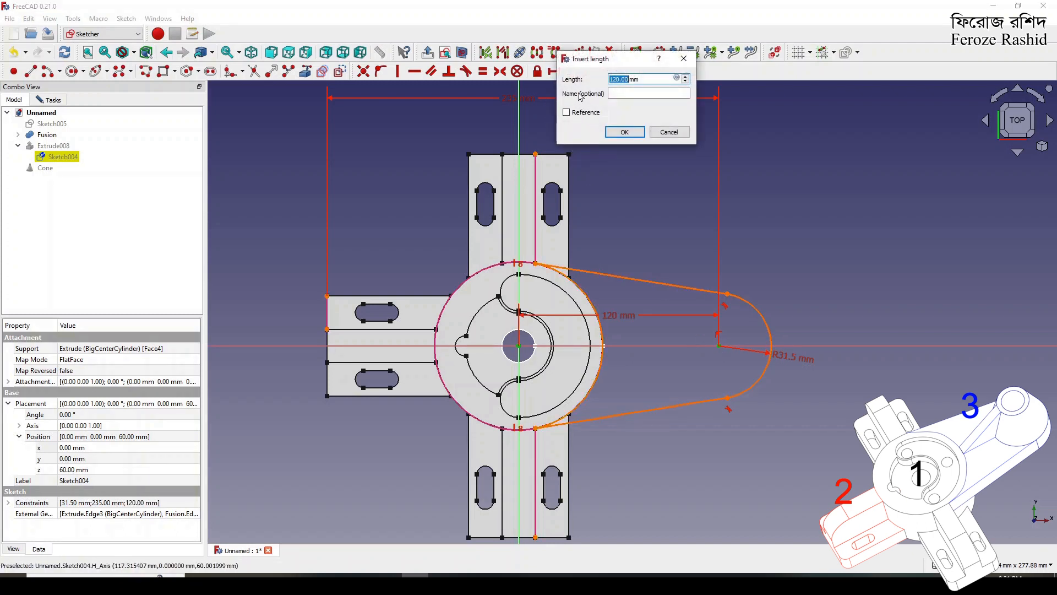
{"action": "left_click", "coordinate": [609, 132]}
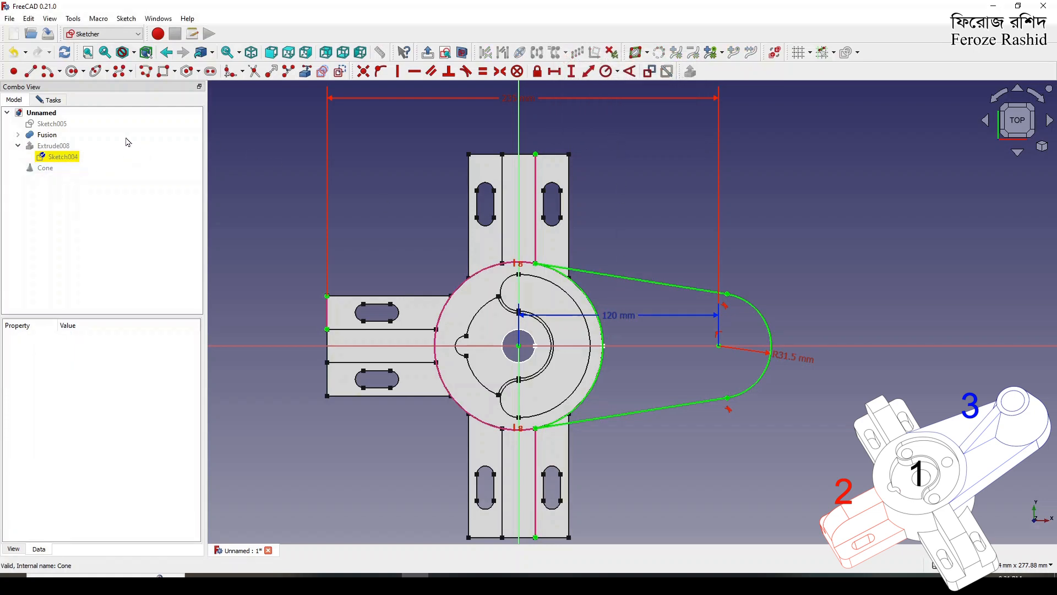
{"action": "left_click", "coordinate": [51, 102]}
{"action": "left_click", "coordinate": [101, 122]}
Step: Set the cone's x position to 120 mm and make the cone visible again
{"action": "left_click", "coordinate": [45, 147]}
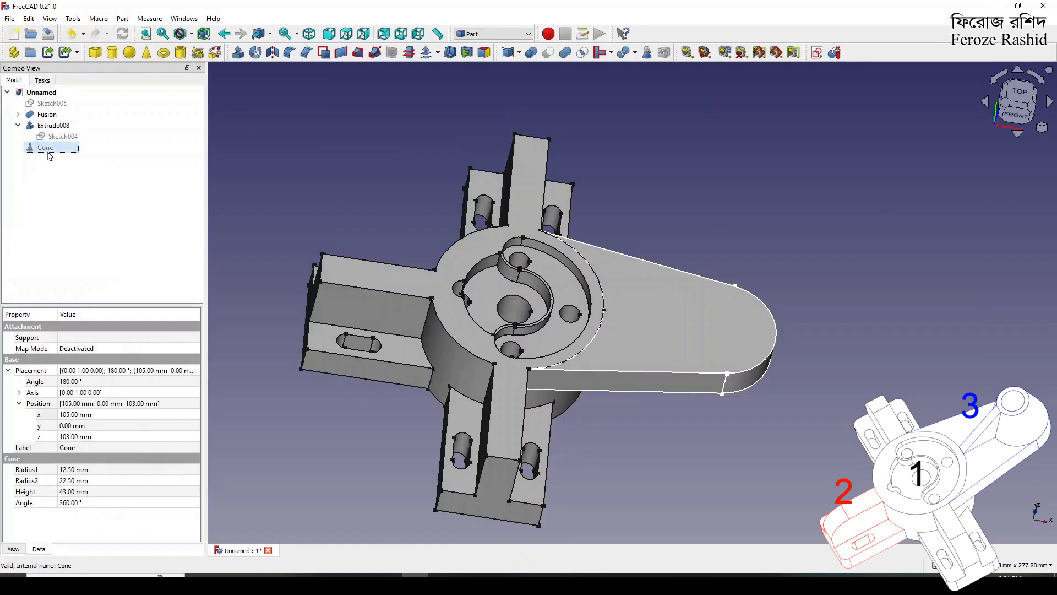
{"action": "left_click", "coordinate": [69, 416]}
{"action": "type", "text": "120"}
{"action": "key", "text": "Return"}
{"action": "left_click", "coordinate": [47, 148]}
{"action": "key", "text": "space"}
{"action": "left_click", "coordinate": [731, 467]}
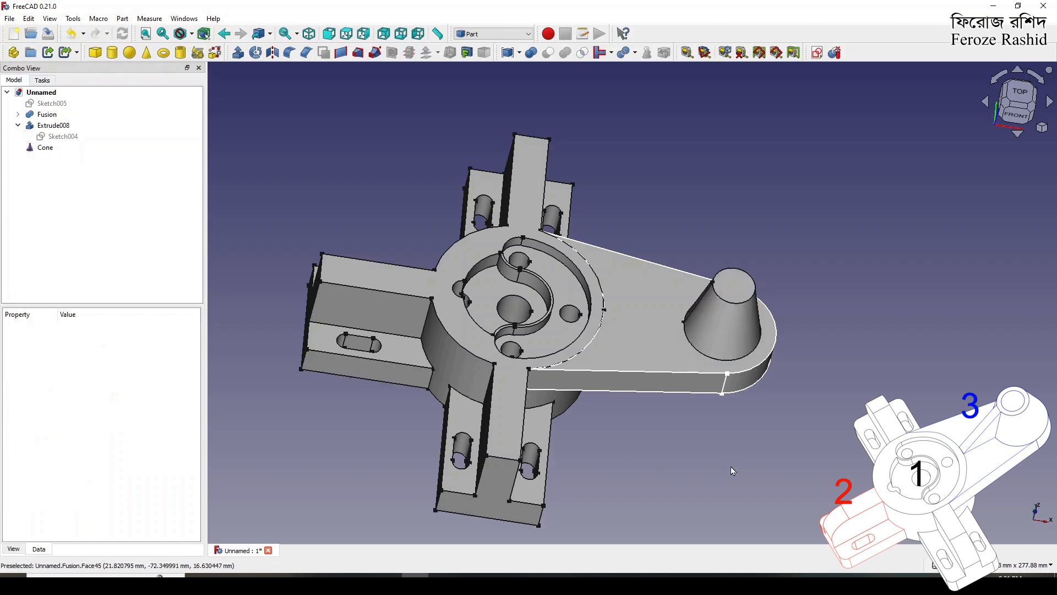
Step: Set the cone's height to 63 mm so it extends through the arm's thickness
{"action": "middle_click_drag", "start_coordinate": [759, 434], "coordinate": [696, 376]}
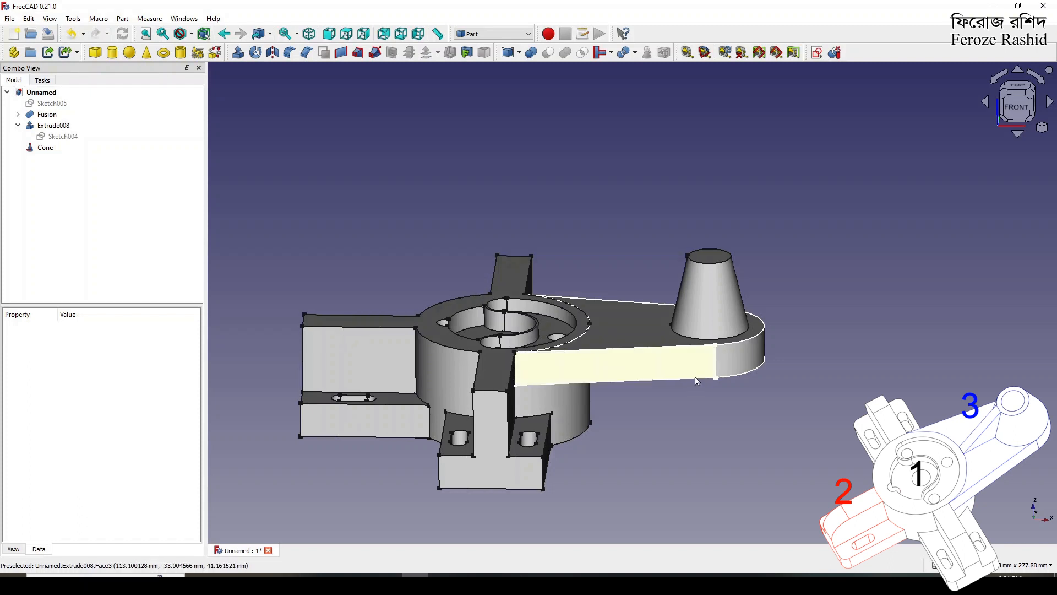
{"action": "left_click", "coordinate": [47, 149]}
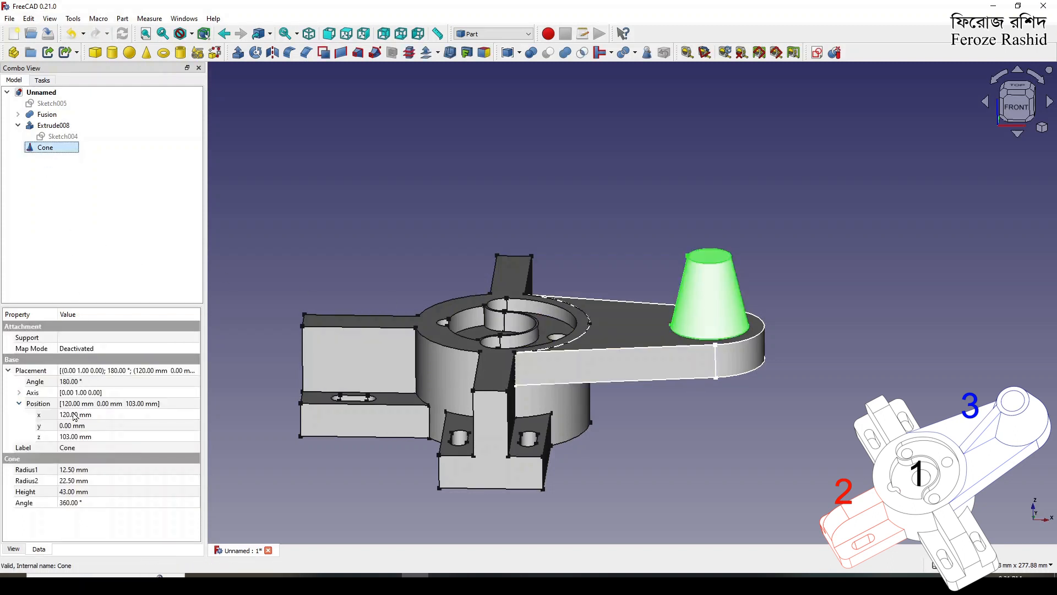
{"action": "left_click", "coordinate": [72, 491]}
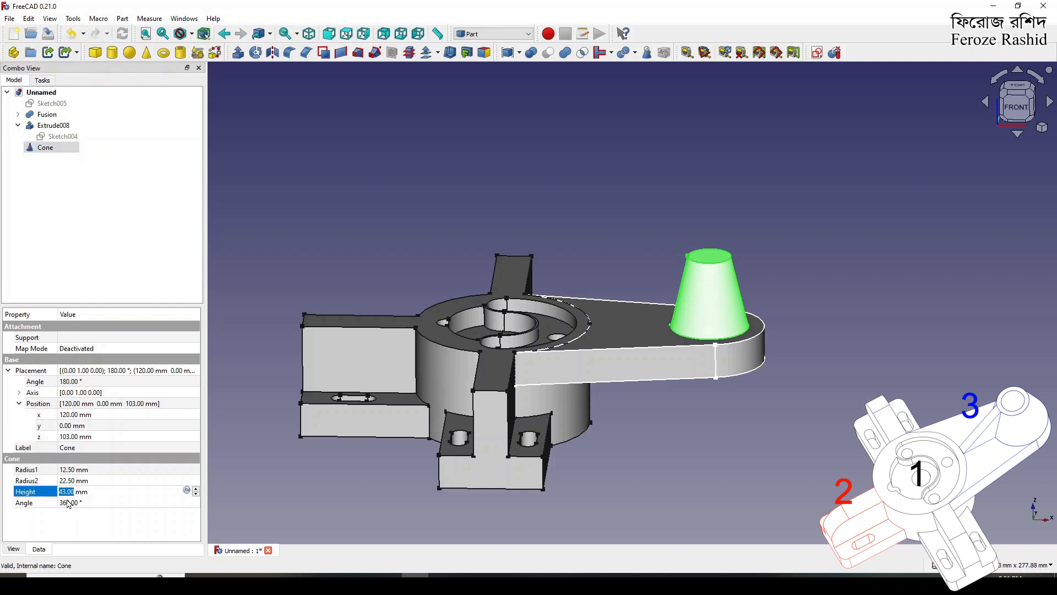
{"action": "type", "text": "63"}
{"action": "key", "text": "Return"}
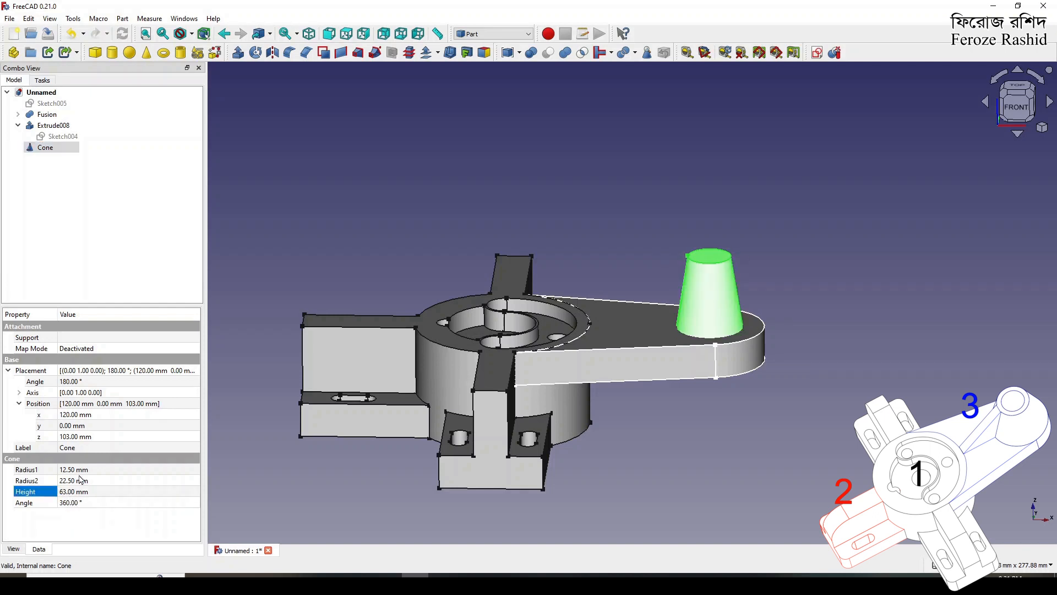
{"action": "left_click", "coordinate": [82, 176]}
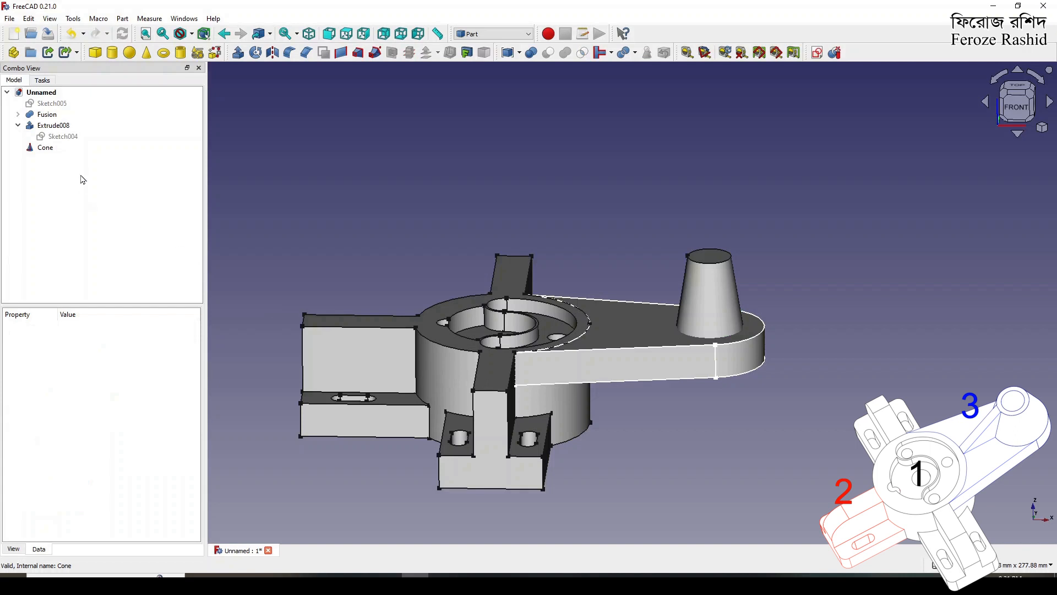
Step: Transform the cone vertically in 1 mm increments until its wide end meets the arm's underside, checking the fit from below
{"action": "left_click", "coordinate": [46, 147]}
{"action": "right_click", "coordinate": [55, 149]}
{"action": "left_click", "coordinate": [89, 170]}
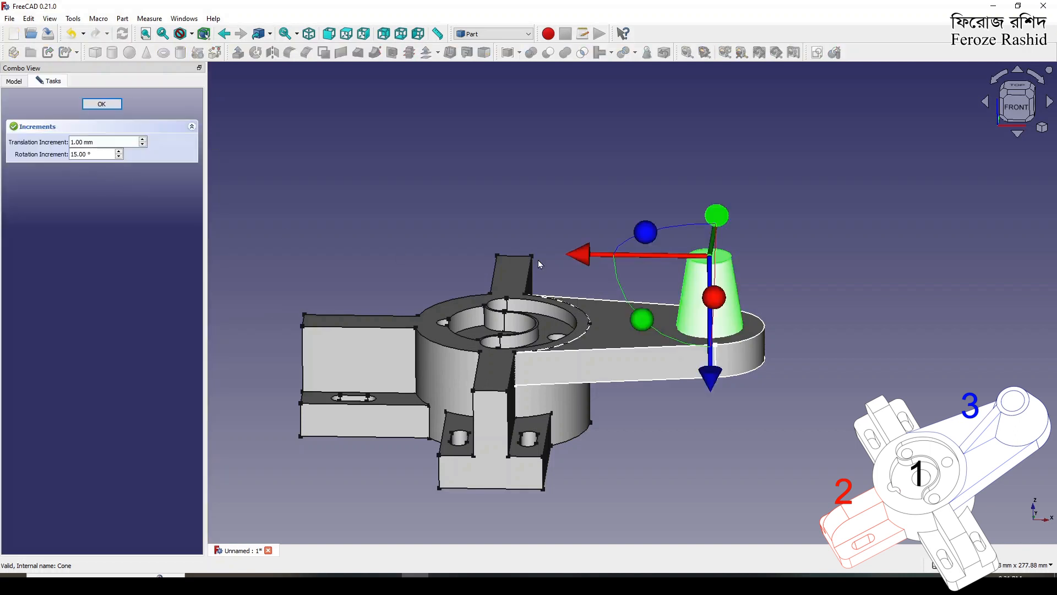
{"action": "left_click_drag", "start_coordinate": [709, 379], "coordinate": [705, 353]}
{"action": "middle_click_drag", "start_coordinate": [684, 387], "coordinate": [702, 364]}
{"action": "left_click_drag", "start_coordinate": [708, 363], "coordinate": [710, 393]}
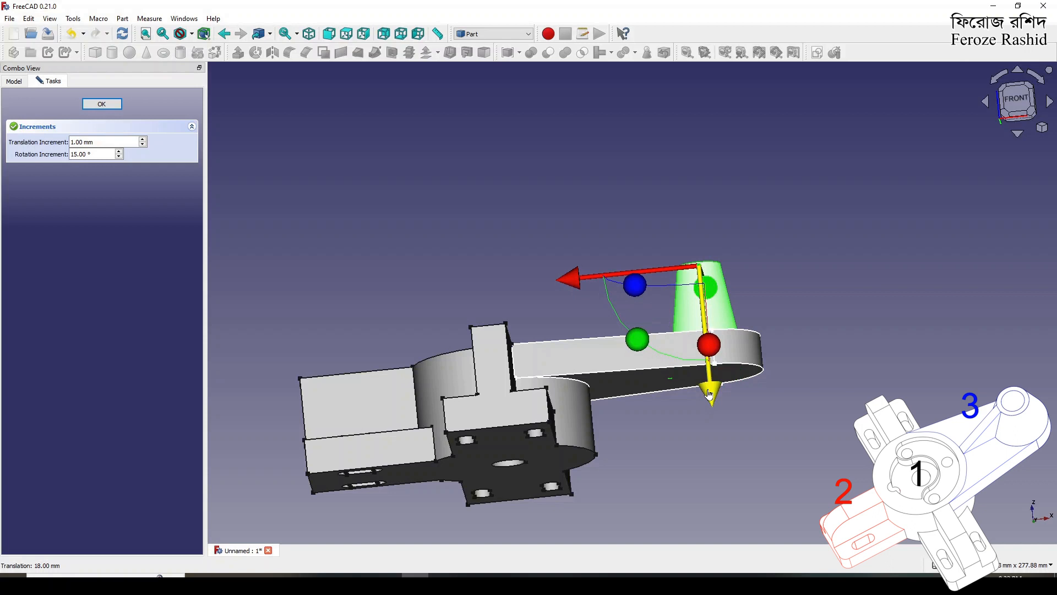
{"action": "left_click_drag", "start_coordinate": [709, 393], "coordinate": [710, 395]}
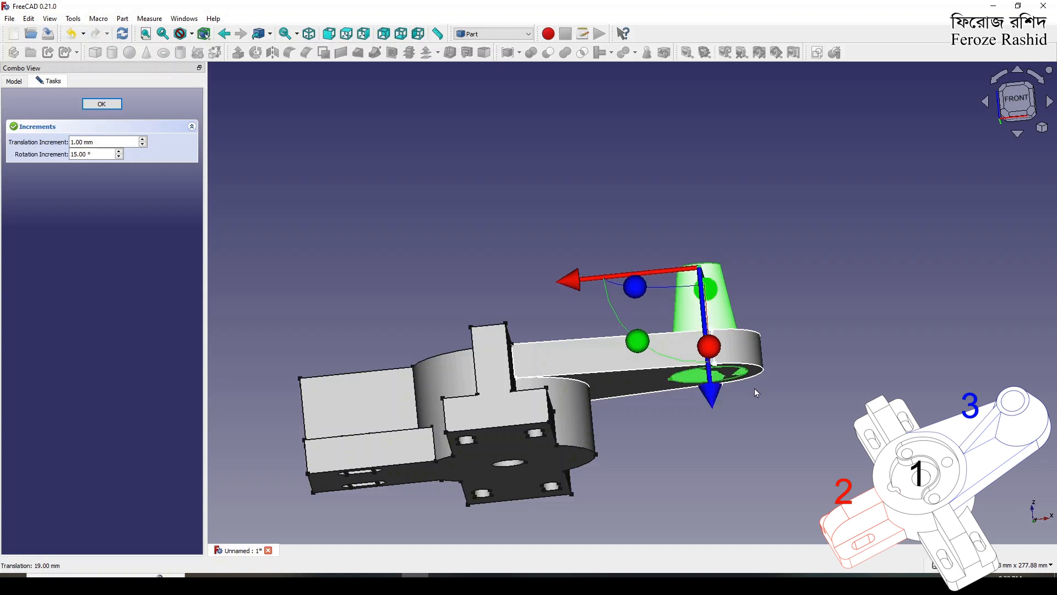
{"action": "key", "text": "Up"}
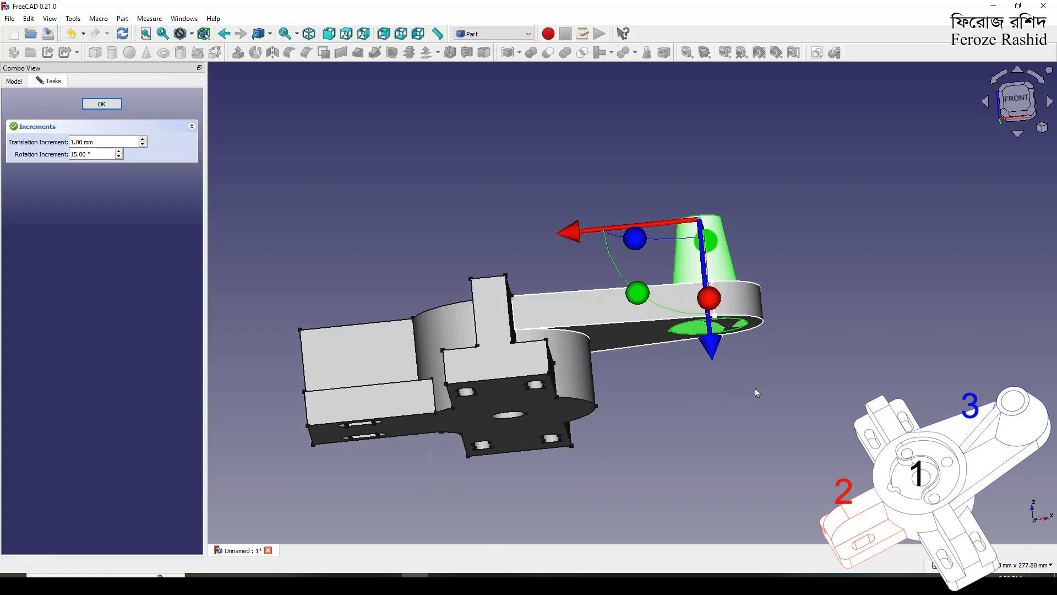
{"action": "scroll", "coordinate": [720, 318], "scroll_direction": "up", "scroll_amount": 6}
{"action": "scroll", "coordinate": [724, 342], "scroll_direction": "up", "scroll_amount": 2}
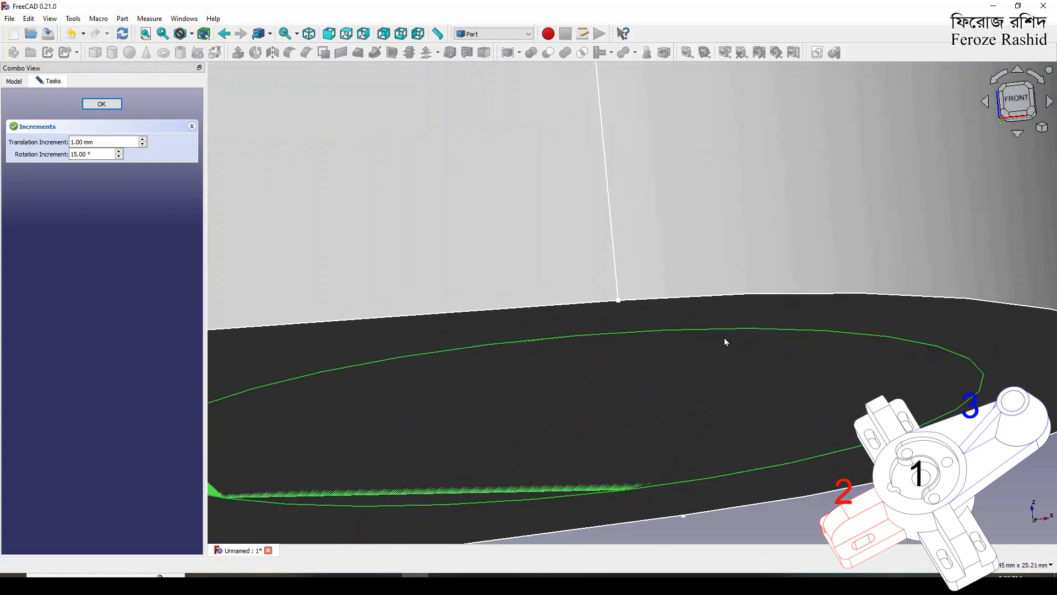
{"action": "scroll", "coordinate": [725, 342], "scroll_direction": "down", "scroll_amount": 9}
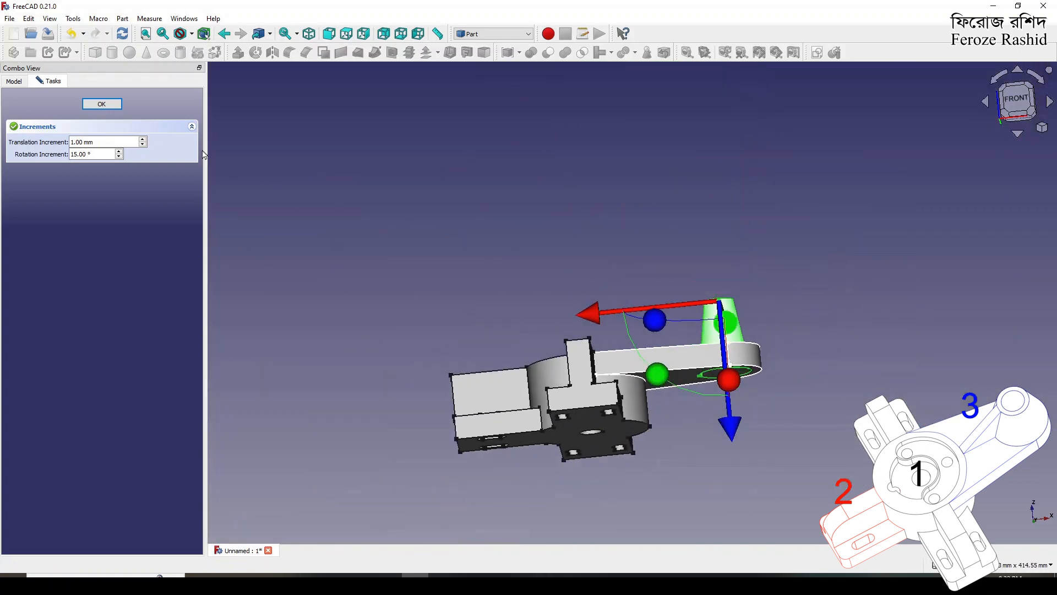
{"action": "left_click", "coordinate": [101, 104]}
{"action": "middle_click_drag", "start_coordinate": [639, 322], "coordinate": [714, 412]}
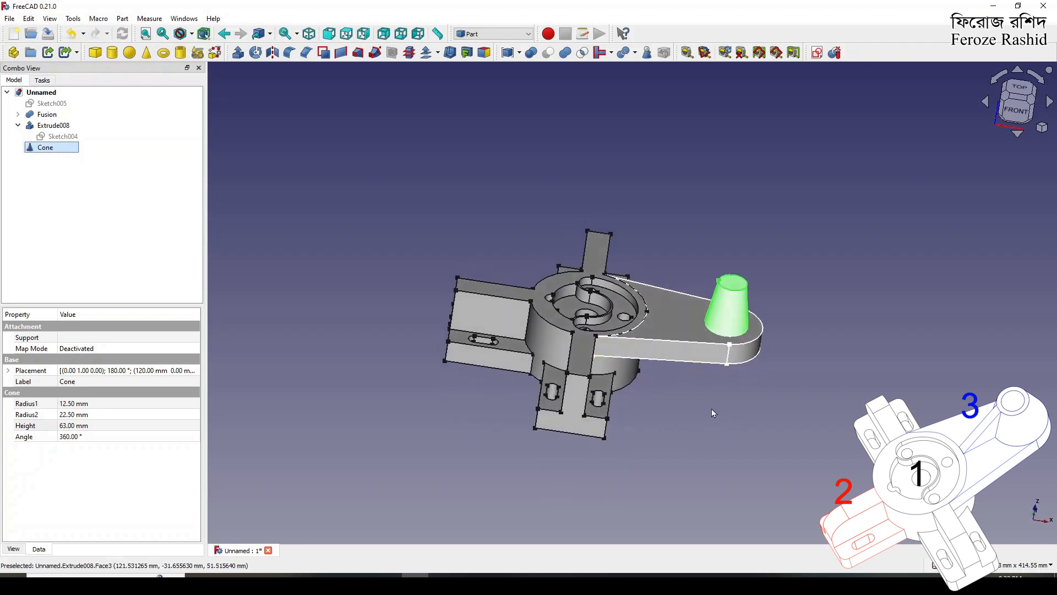
{"action": "scroll", "coordinate": [694, 404], "scroll_direction": "down", "scroll_amount": 2}
{"action": "middle_click_drag", "start_coordinate": [667, 347], "coordinate": [632, 394]}
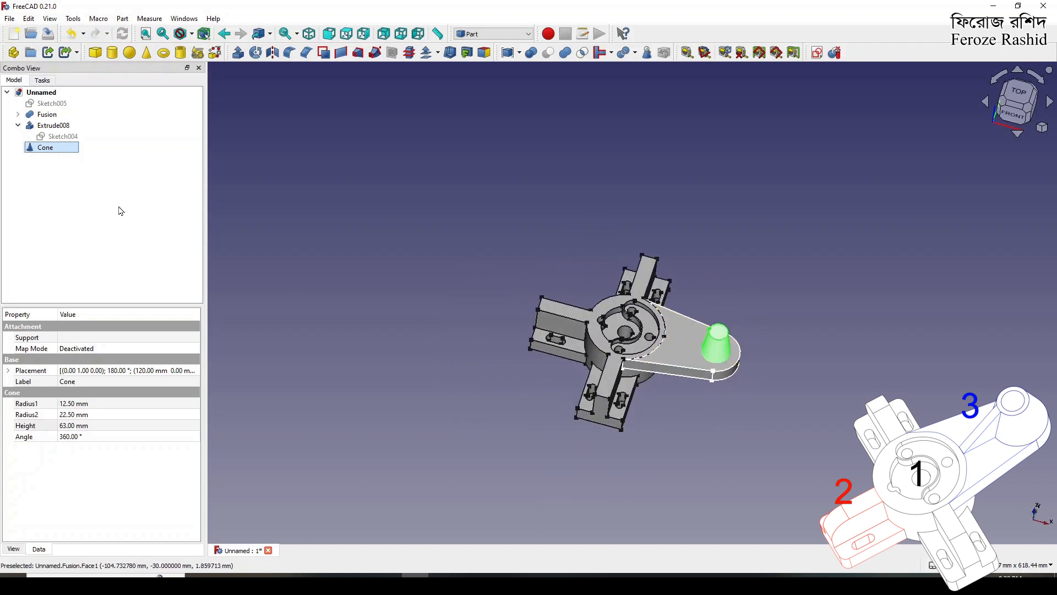
{"action": "left_click", "coordinate": [103, 197]}
{"action": "left_click", "coordinate": [53, 125]}
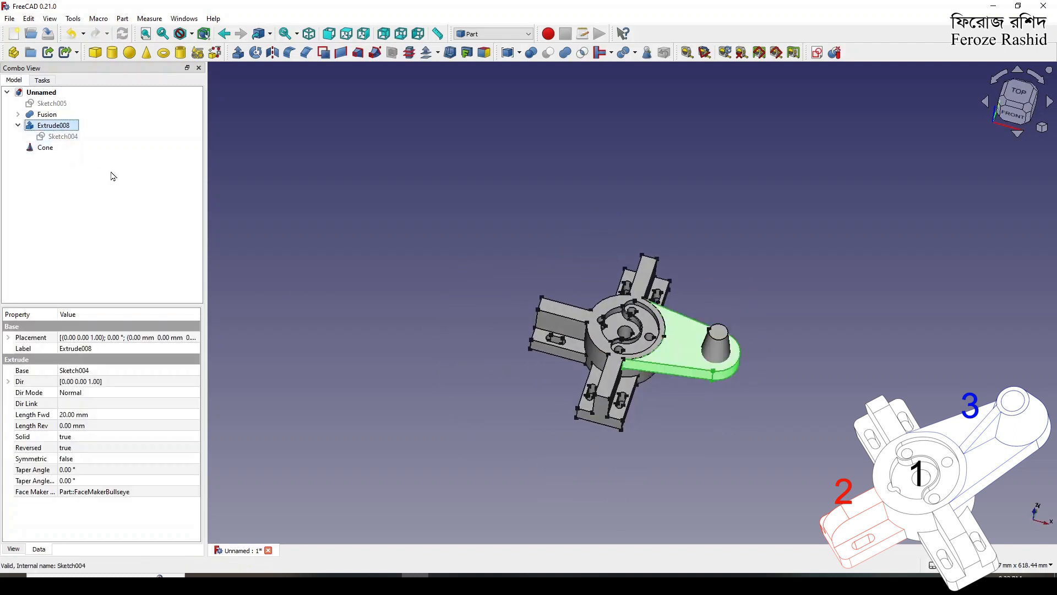
{"action": "left_click", "coordinate": [125, 216]}
{"action": "scroll", "coordinate": [745, 358], "scroll_direction": "up", "scroll_amount": 2}
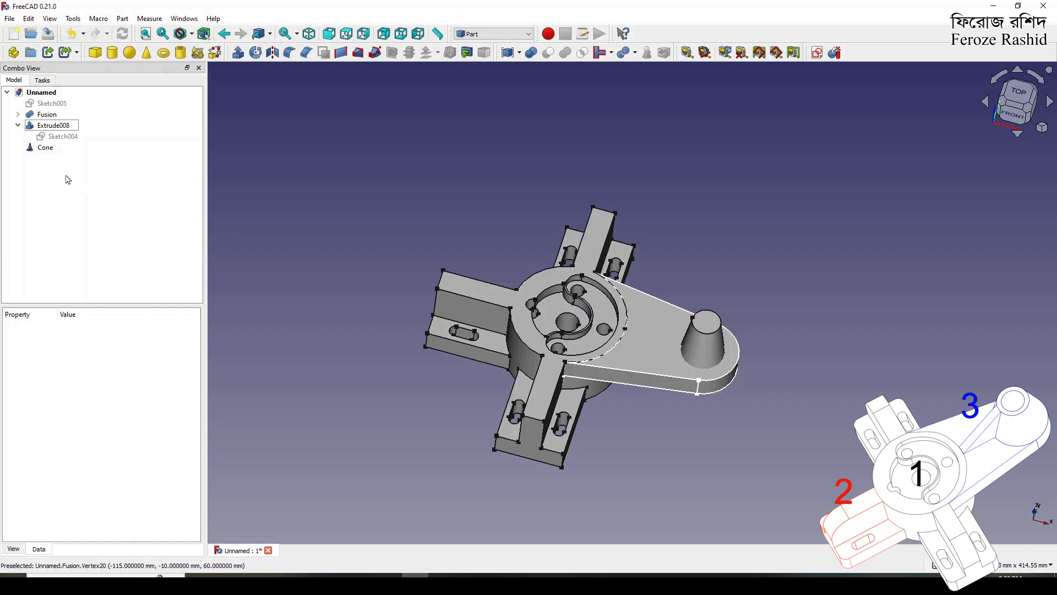
Step: Add a second cone and set its Radius1 to 35/2 mm
{"action": "left_click", "coordinate": [146, 52]}
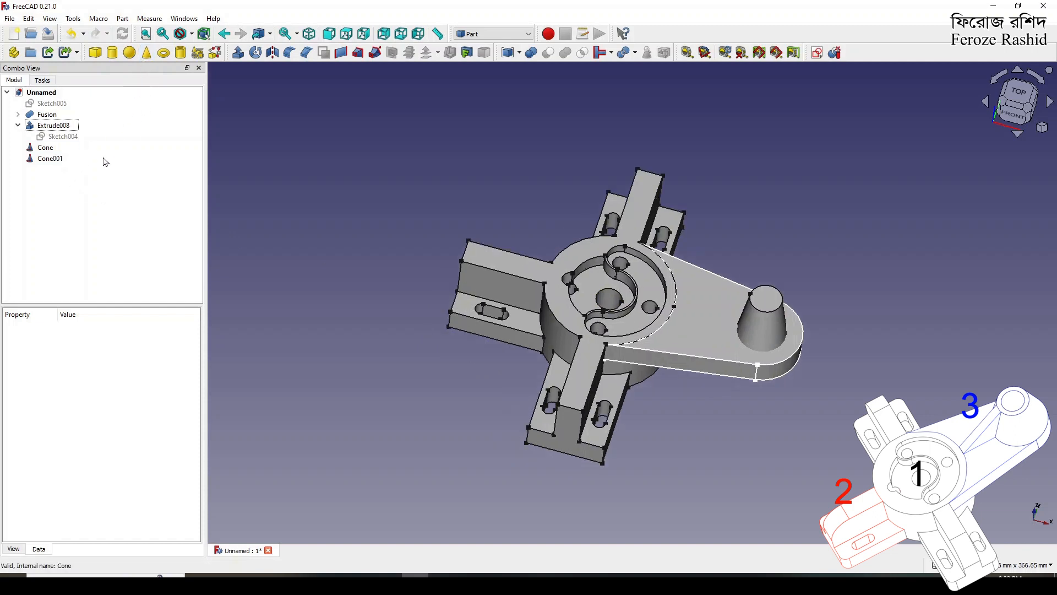
{"action": "right_click", "coordinate": [52, 160]}
{"action": "left_click", "coordinate": [40, 173]}
{"action": "left_click", "coordinate": [54, 159]}
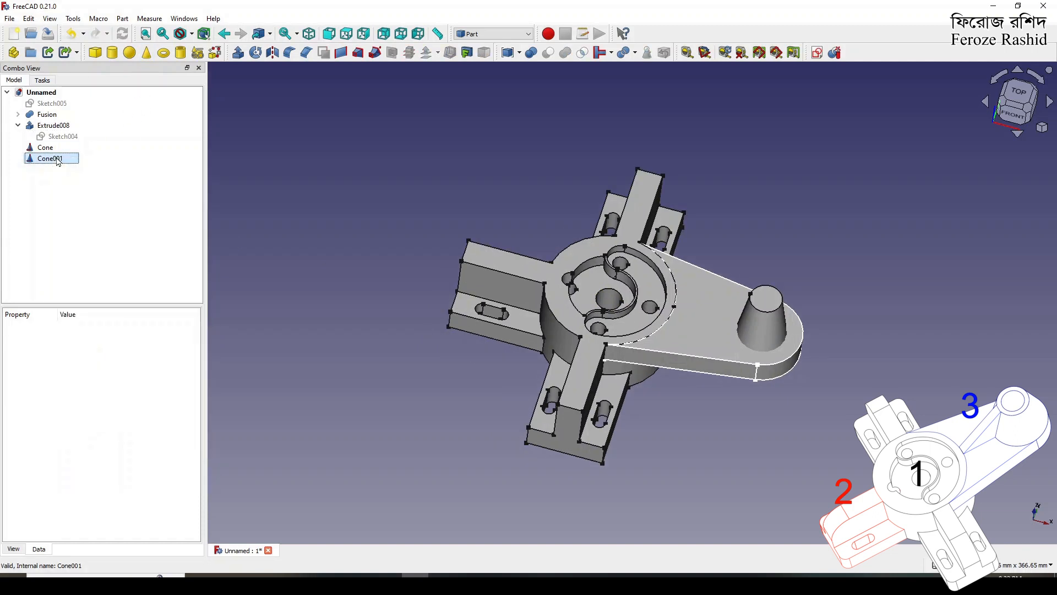
{"action": "left_click", "coordinate": [72, 403]}
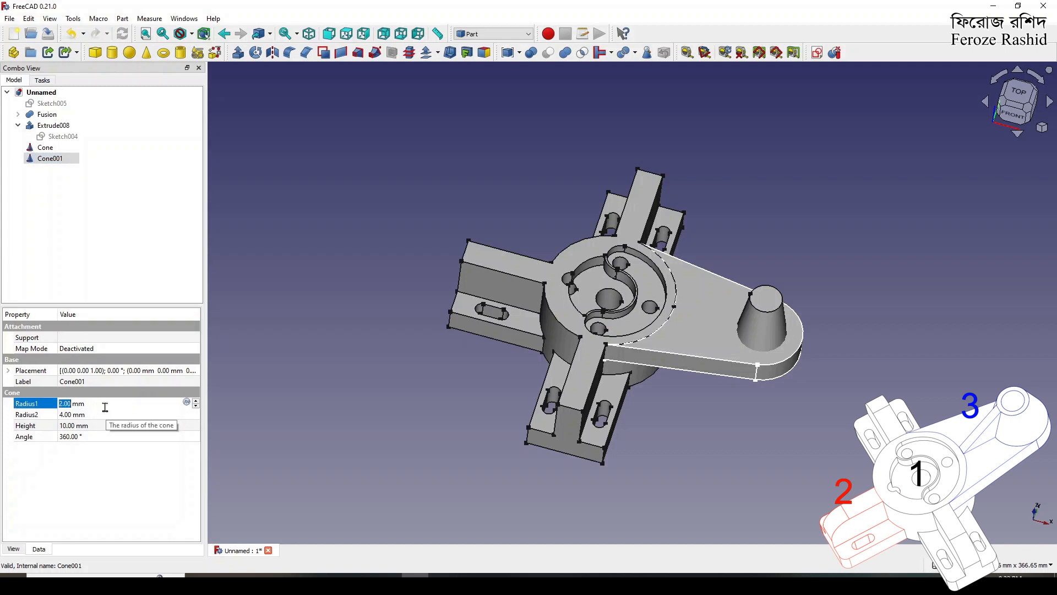
{"action": "type", "text": "35/2"}
{"action": "key", "text": "Return"}
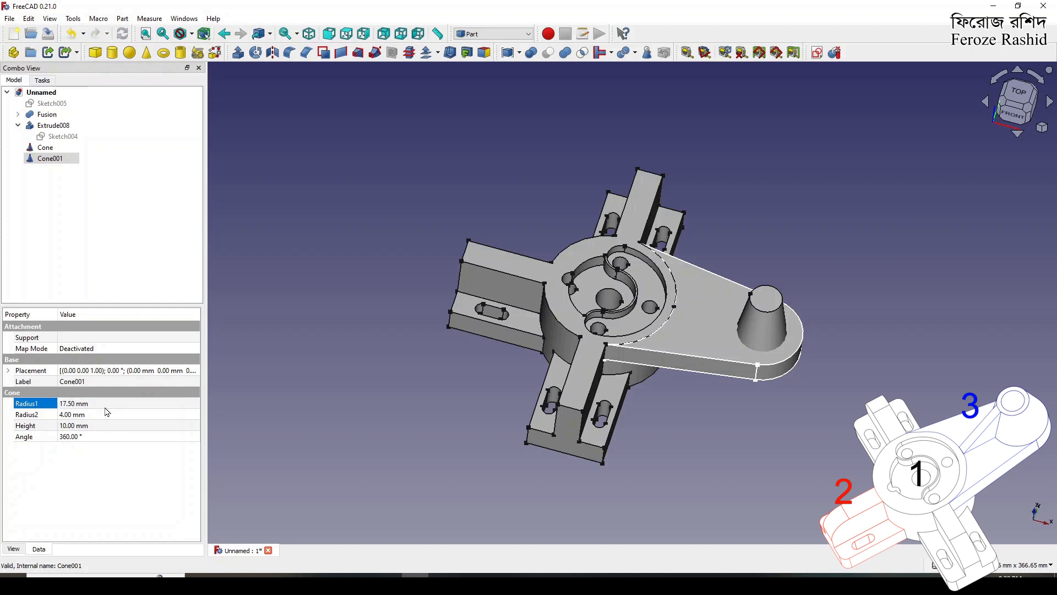
Step: Set the second cone's Radius2 to 31.5 mm and its height to 43 mm
{"action": "left_click", "coordinate": [83, 416]}
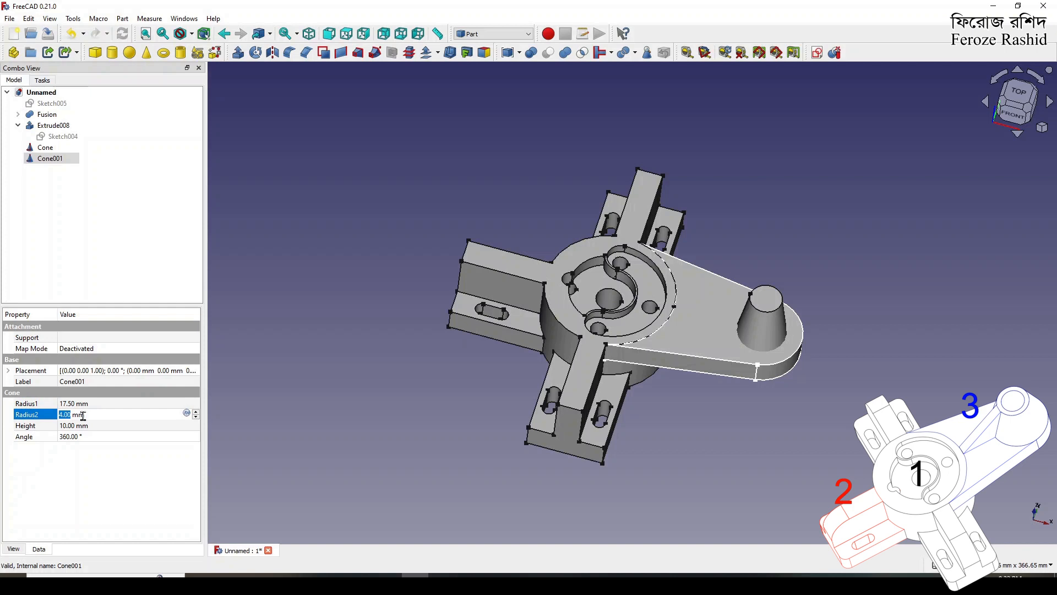
{"action": "type", "text": "31.5"}
{"action": "key", "text": "Return"}
{"action": "left_click", "coordinate": [75, 426]}
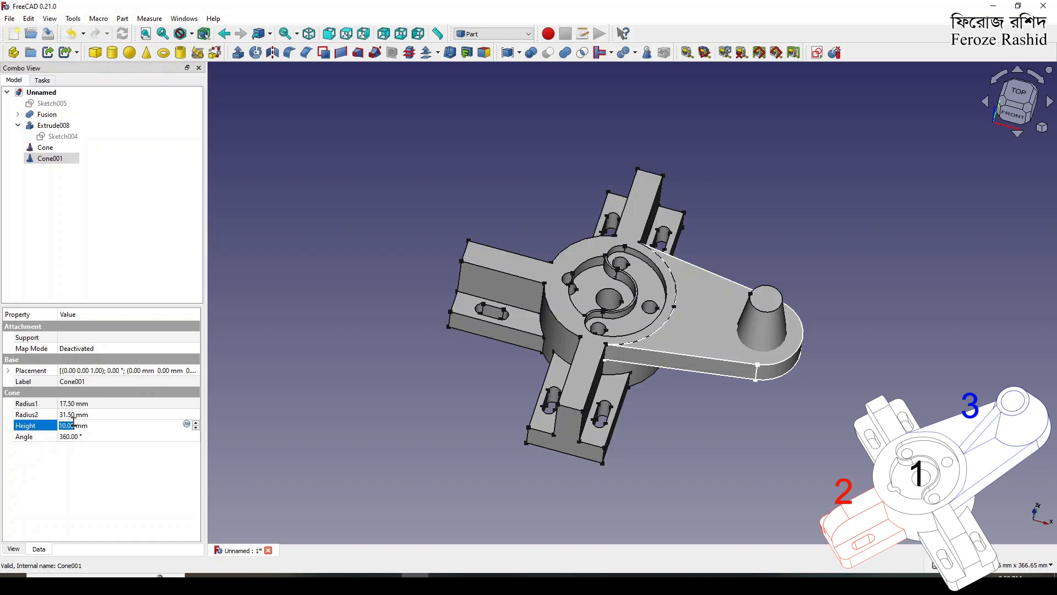
{"action": "type", "text": "43"}
{"action": "key", "text": "Return"}
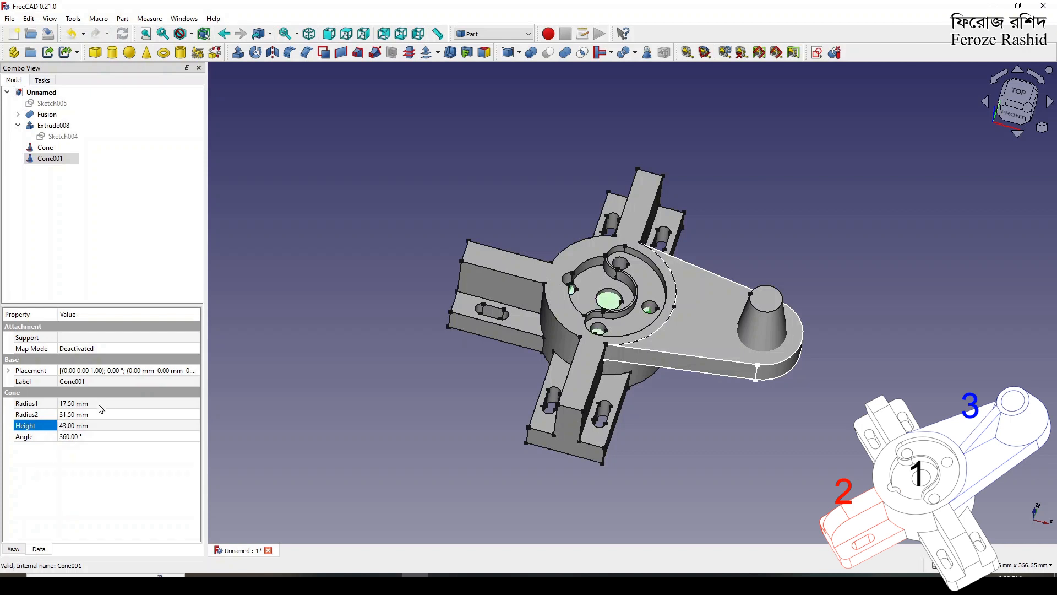
Step: Transform the second cone 84 mm upward out of the central cylinder and rotate it upside down
{"action": "right_click", "coordinate": [49, 158]}
{"action": "left_click", "coordinate": [68, 179]}
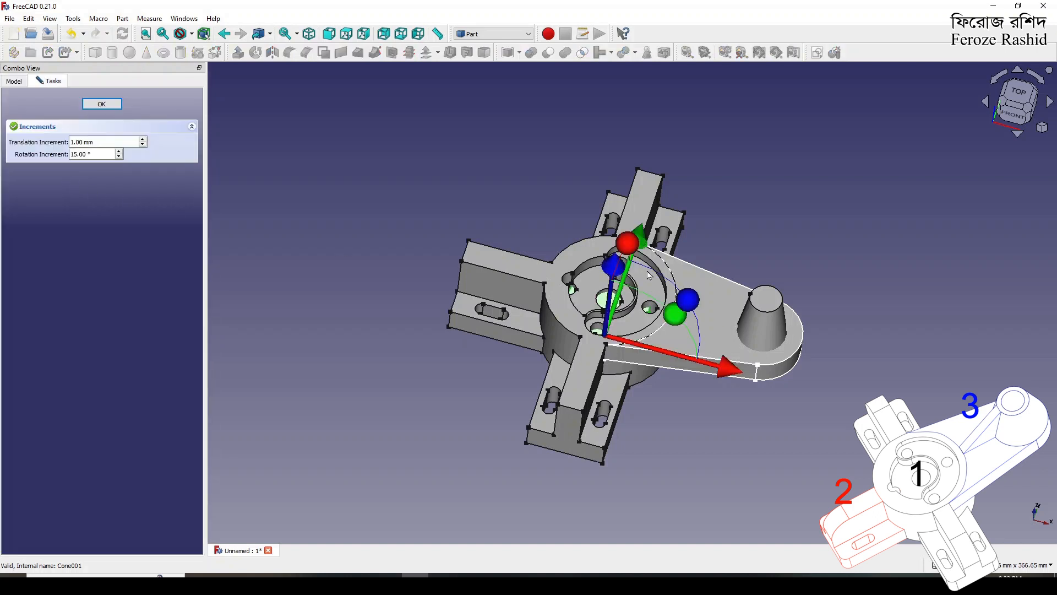
{"action": "left_click_drag", "start_coordinate": [617, 271], "coordinate": [610, 206]}
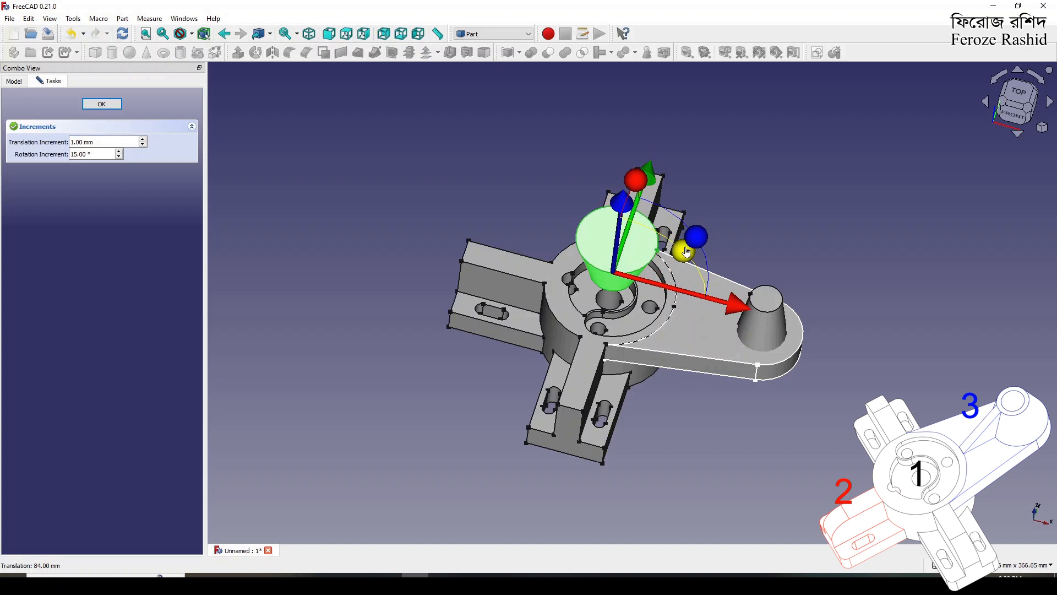
{"action": "left_click_drag", "start_coordinate": [687, 251], "coordinate": [515, 327]}
Step: Transform the inverted second cone outward along the arm and lower it until its wide end sits on the arm's top face
{"action": "left_click_drag", "start_coordinate": [488, 246], "coordinate": [597, 271]}
{"action": "mouse_move", "coordinate": [719, 379]}
{"action": "left_mouse_down"}
{"action": "mouse_move", "coordinate": [716, 348]}
{"action": "mouse_move", "coordinate": [716, 361]}
{"action": "left_mouse_up"}
{"action": "key", "text": "1"}
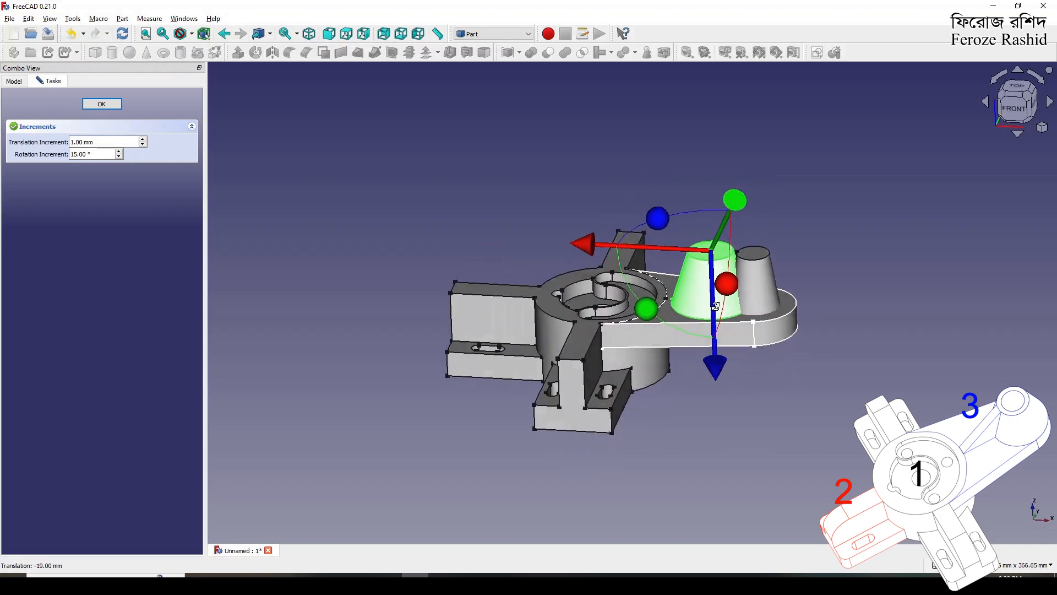
{"action": "middle_click_drag", "start_coordinate": [682, 269], "coordinate": [711, 244]}
{"action": "left_click", "coordinate": [1016, 102]}
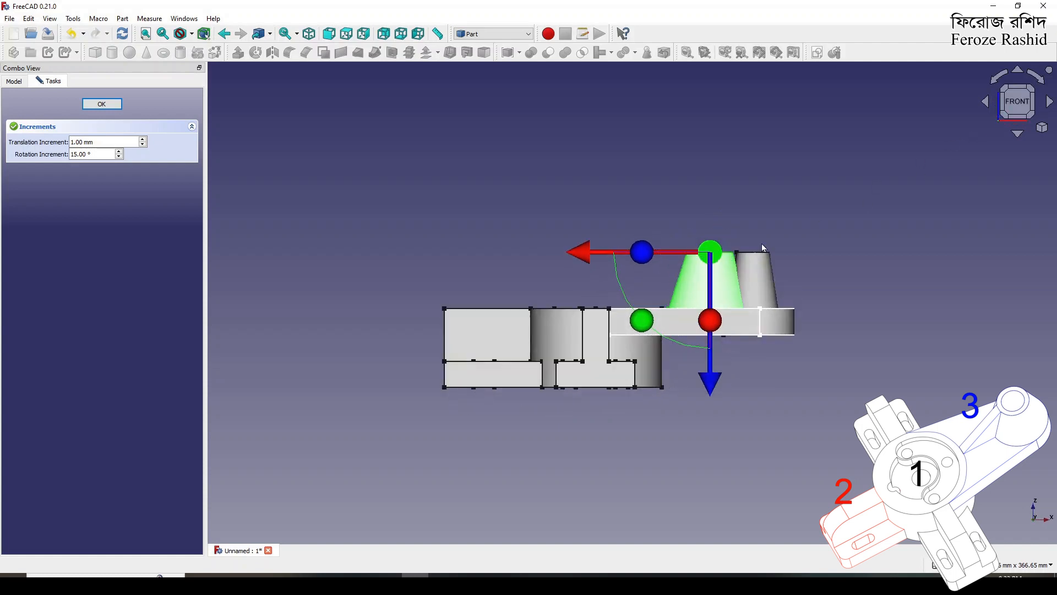
{"action": "scroll", "coordinate": [724, 251], "scroll_direction": "up", "scroll_amount": 7}
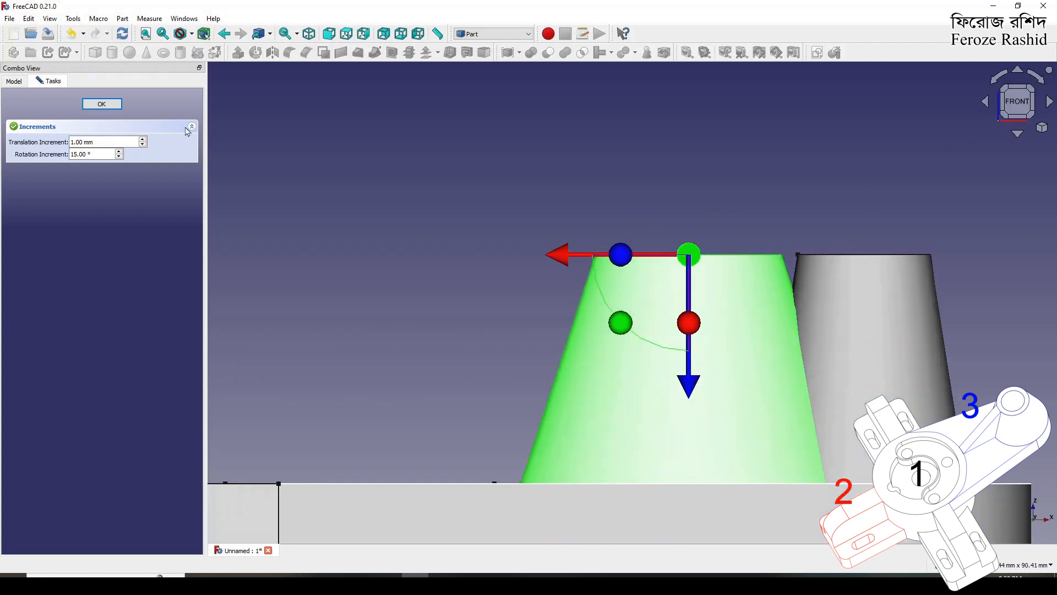
{"action": "left_click", "coordinate": [102, 104]}
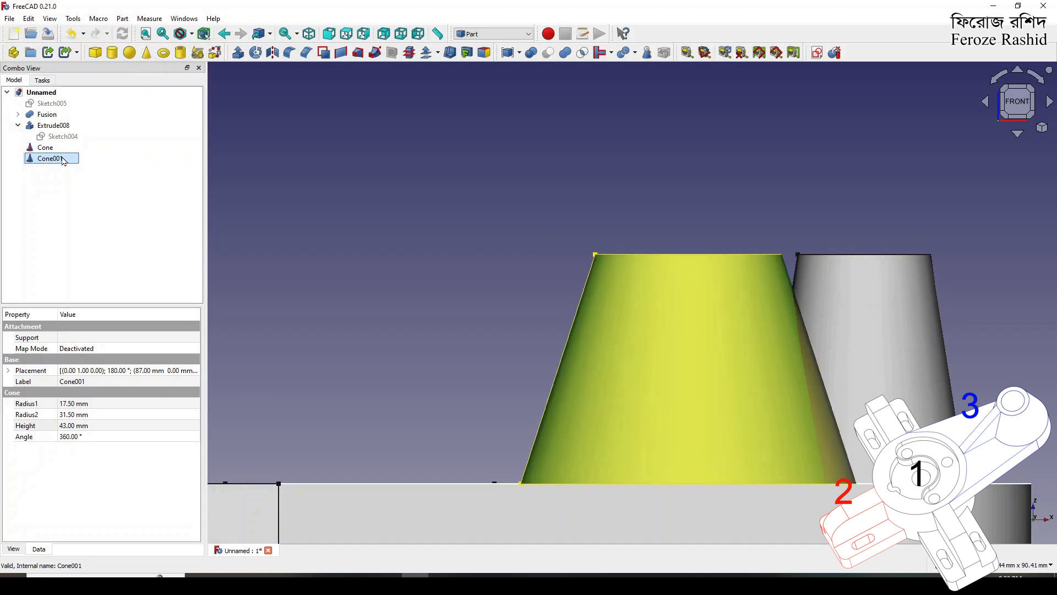
Step: Compare the positions of both cones and set the second cone's X position to 120 mm so the two are concentric
{"action": "left_click", "coordinate": [8, 370]}
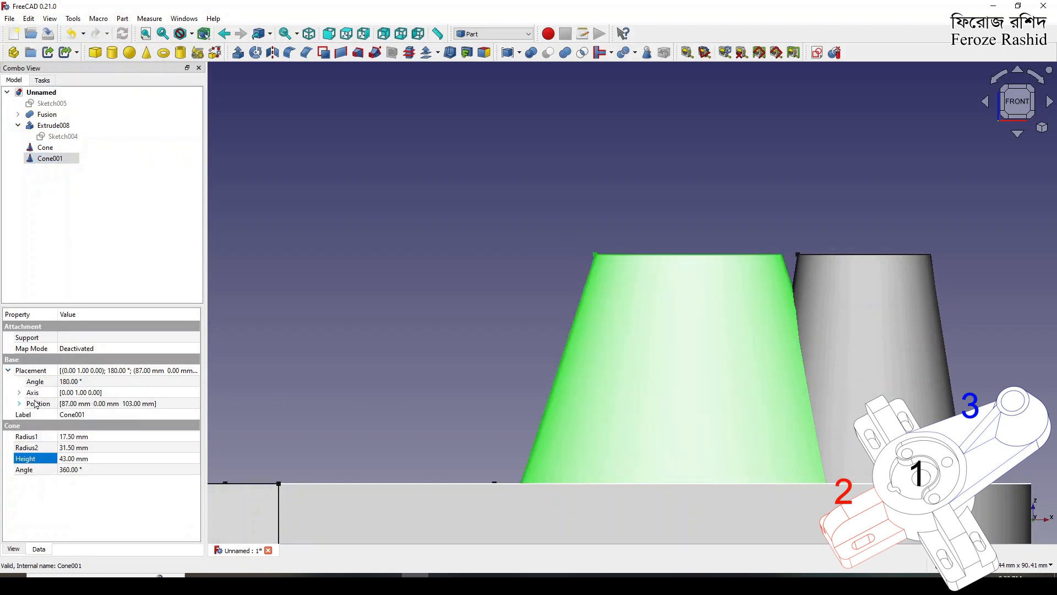
{"action": "left_click", "coordinate": [19, 404]}
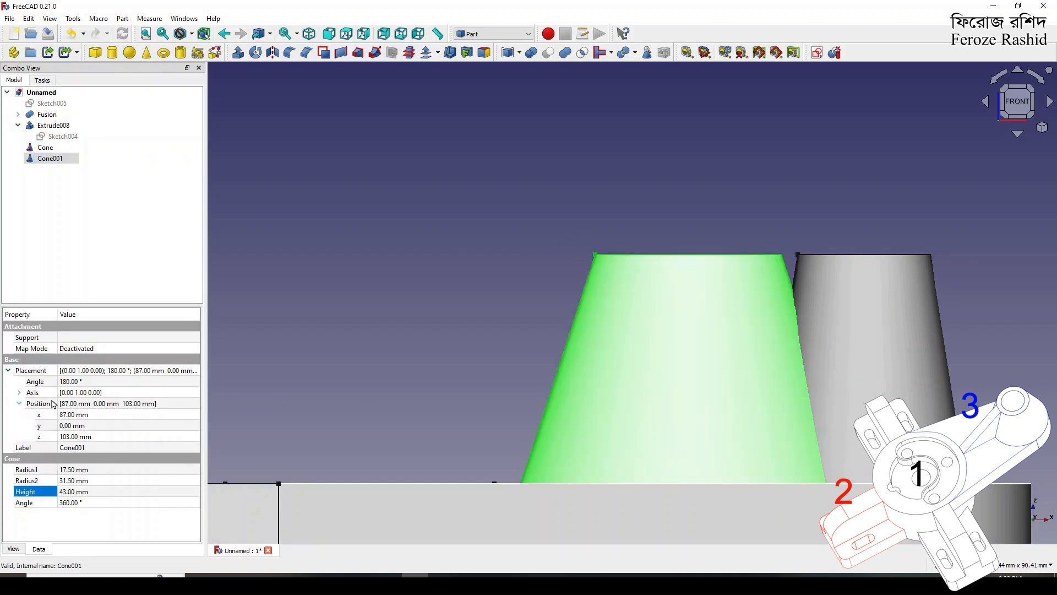
{"action": "left_click", "coordinate": [45, 148]}
{"action": "left_click", "coordinate": [9, 373]}
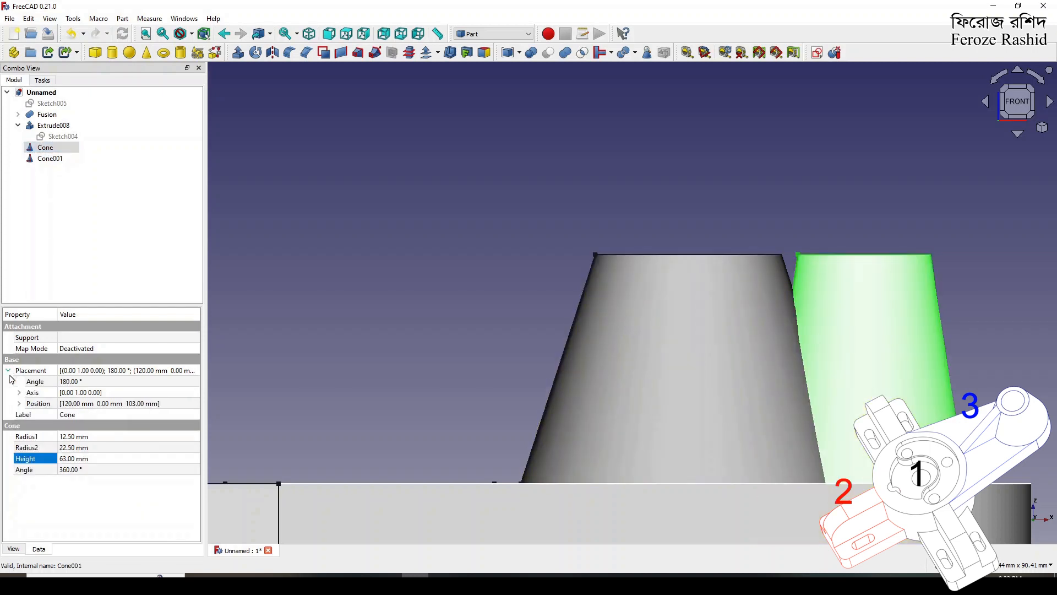
{"action": "left_click", "coordinate": [19, 404]}
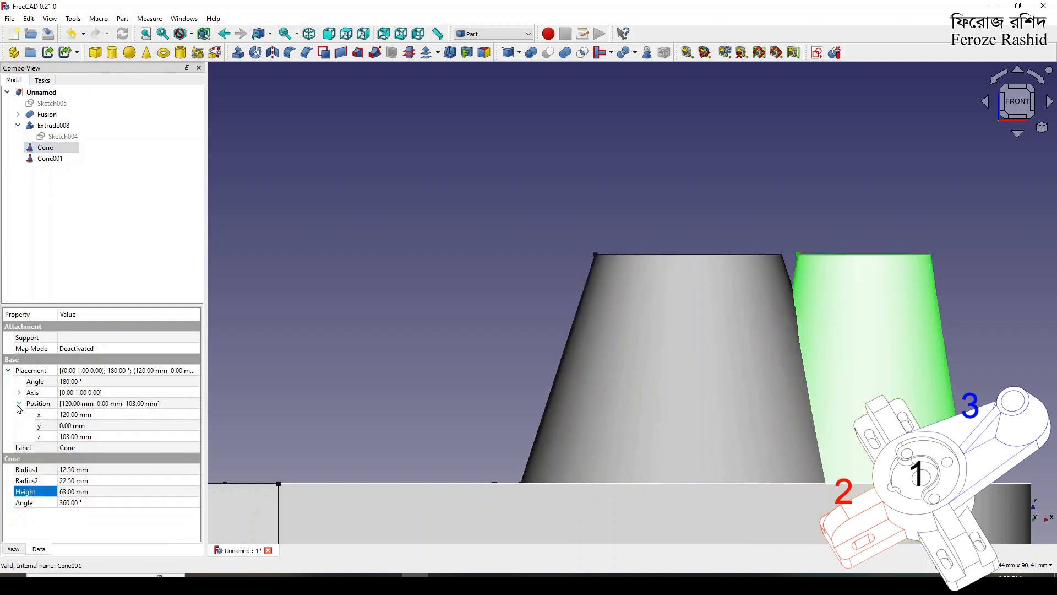
{"action": "left_click", "coordinate": [55, 158]}
{"action": "left_click", "coordinate": [15, 376]}
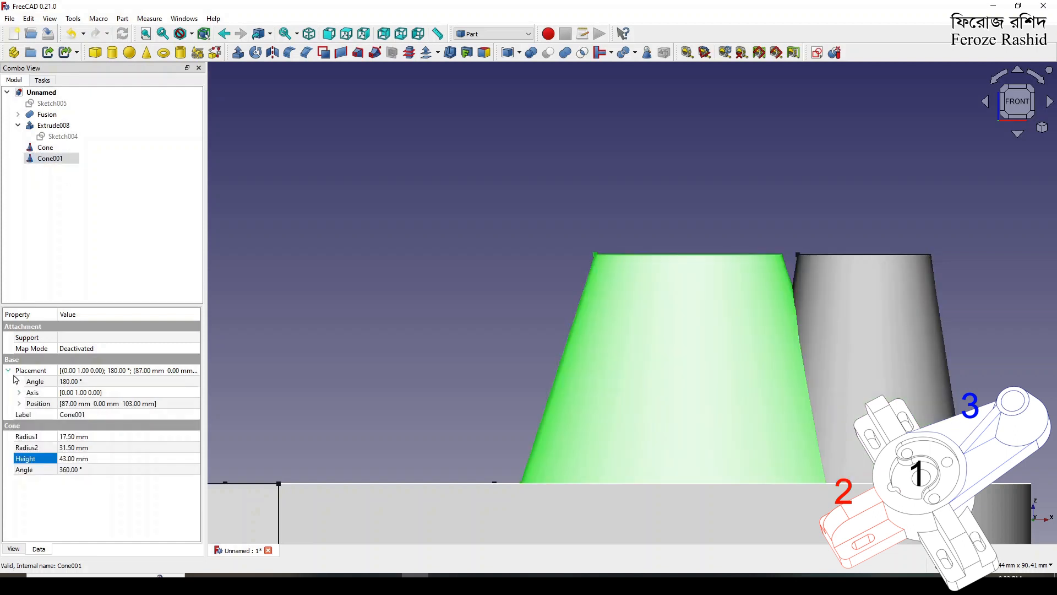
{"action": "left_click", "coordinate": [19, 404]}
{"action": "left_click", "coordinate": [73, 414]}
{"action": "type", "text": "120"}
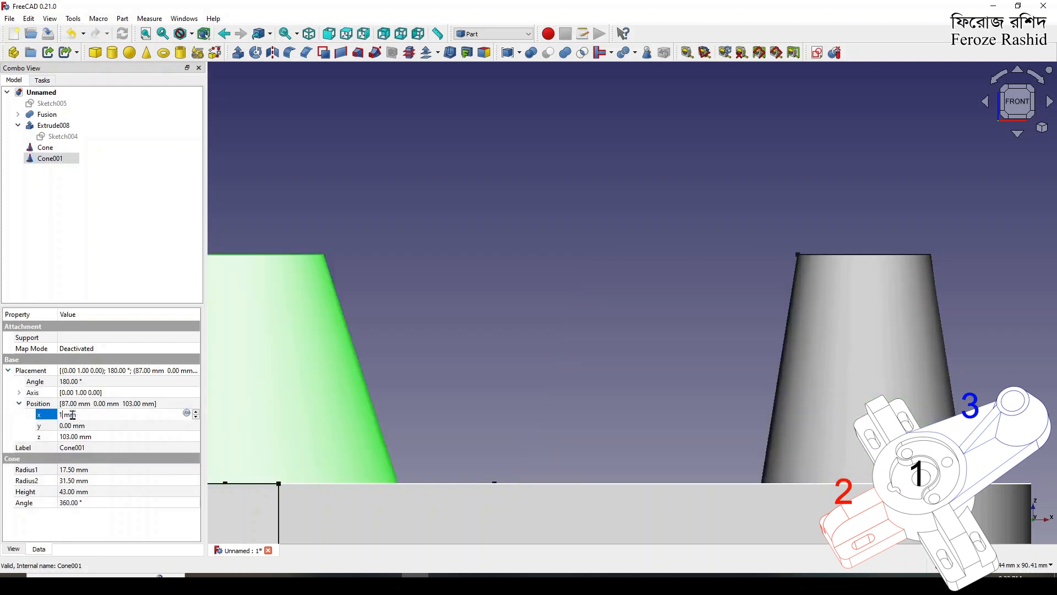
{"action": "key", "text": "Return"}
Step: Fuse the outer cone with the arm extrusion and set the fusion's Refine property to true
{"action": "middle_click_drag", "start_coordinate": [604, 364], "coordinate": [693, 443]}
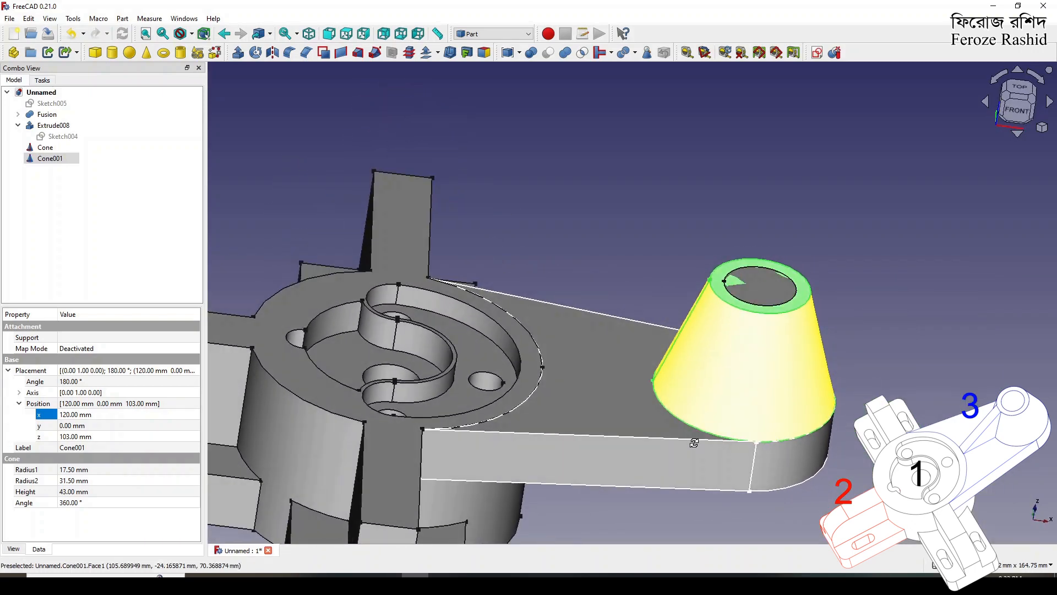
{"action": "left_click", "coordinate": [638, 454], "text": "ctrl"}
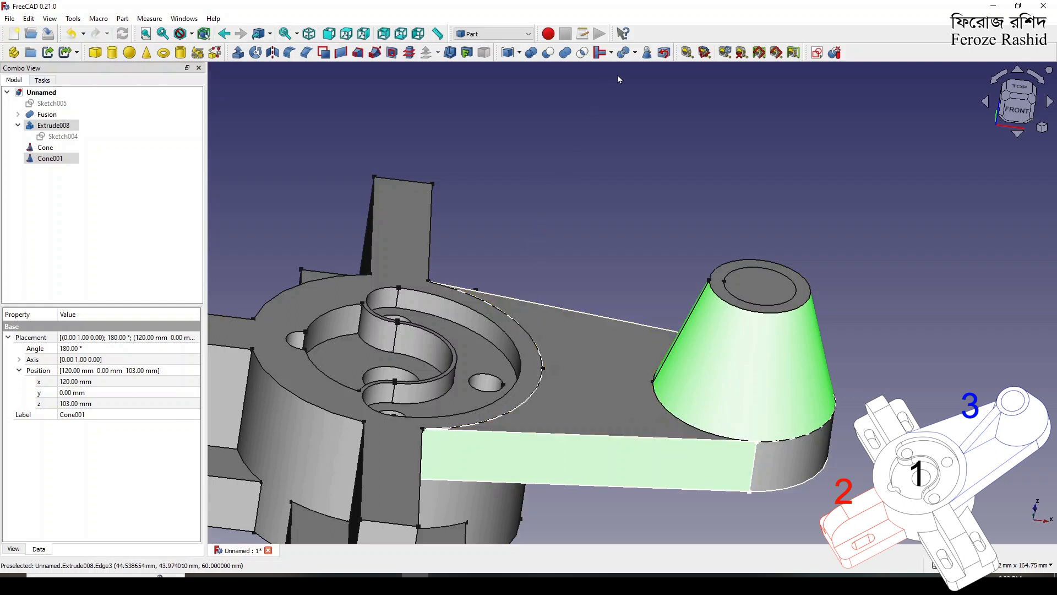
{"action": "left_click", "coordinate": [565, 52]}
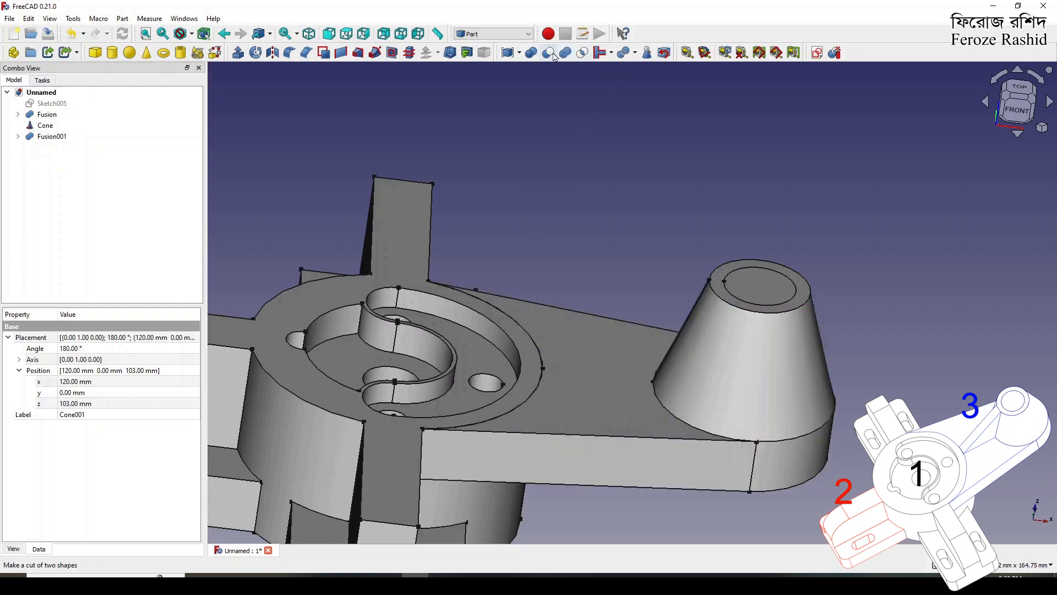
{"action": "left_click", "coordinate": [734, 280]}
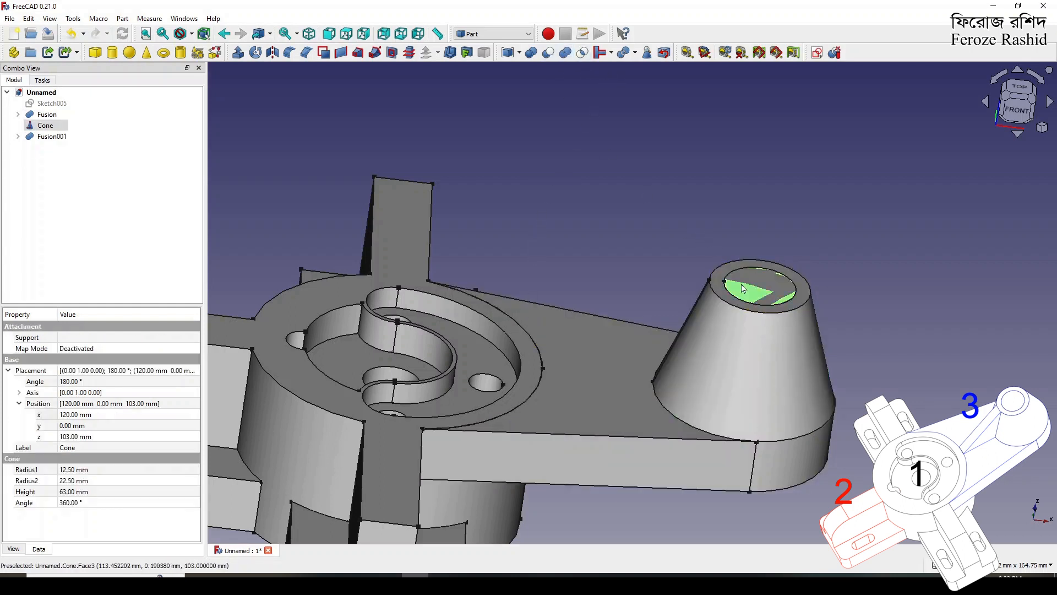
{"action": "left_click", "coordinate": [644, 421]}
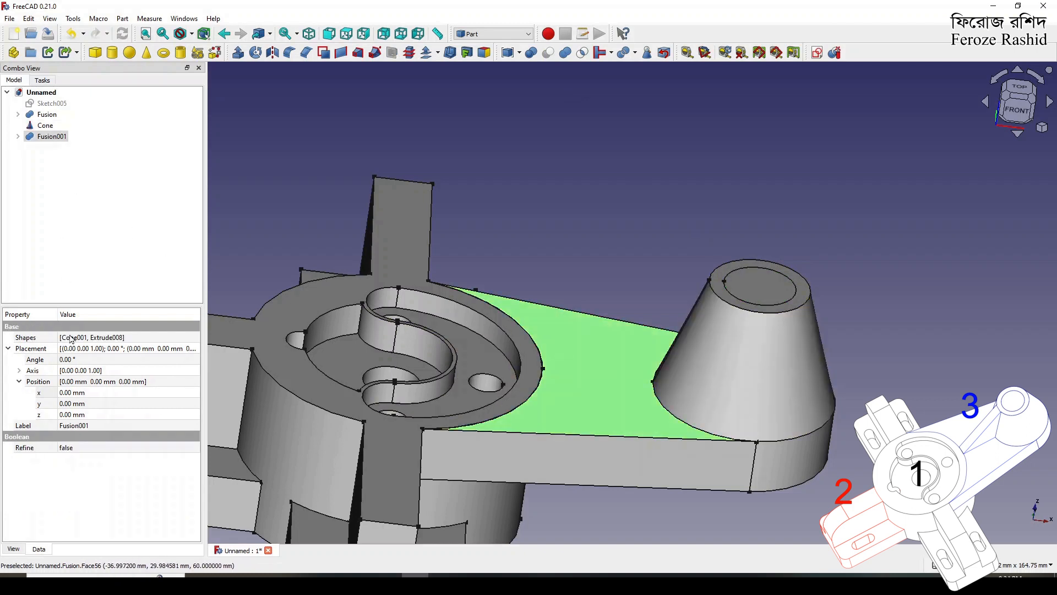
{"action": "left_click", "coordinate": [77, 447]}
{"action": "left_click", "coordinate": [77, 447]}
{"action": "left_click", "coordinate": [83, 467]}
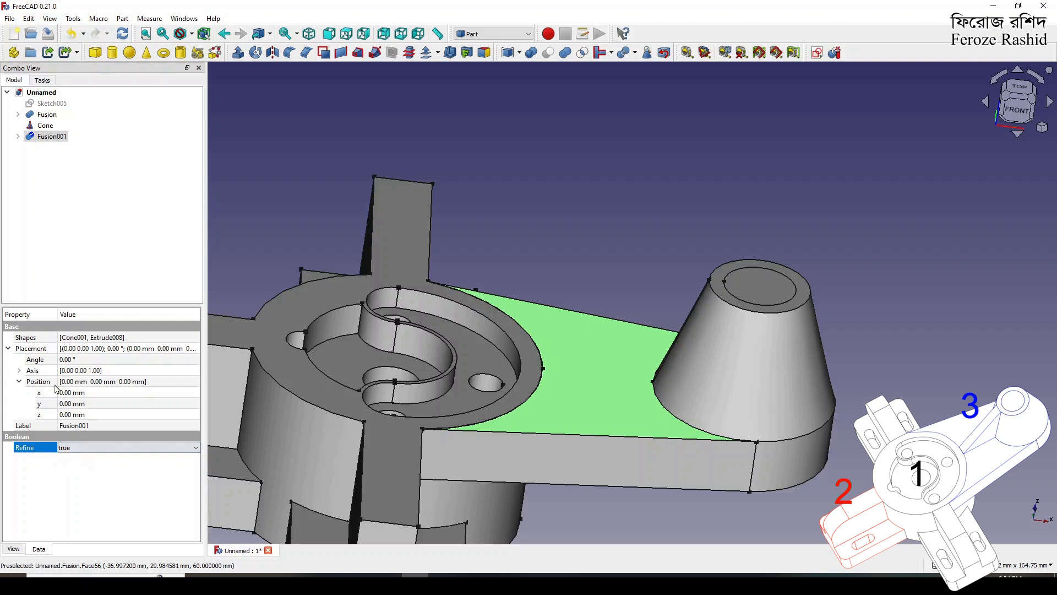
Step: Cut the inner cone out of the fused arm to make a tapered through-hole in the boss
{"action": "left_click", "coordinate": [46, 125]}
{"action": "left_click", "coordinate": [53, 136], "text": "ctrl"}
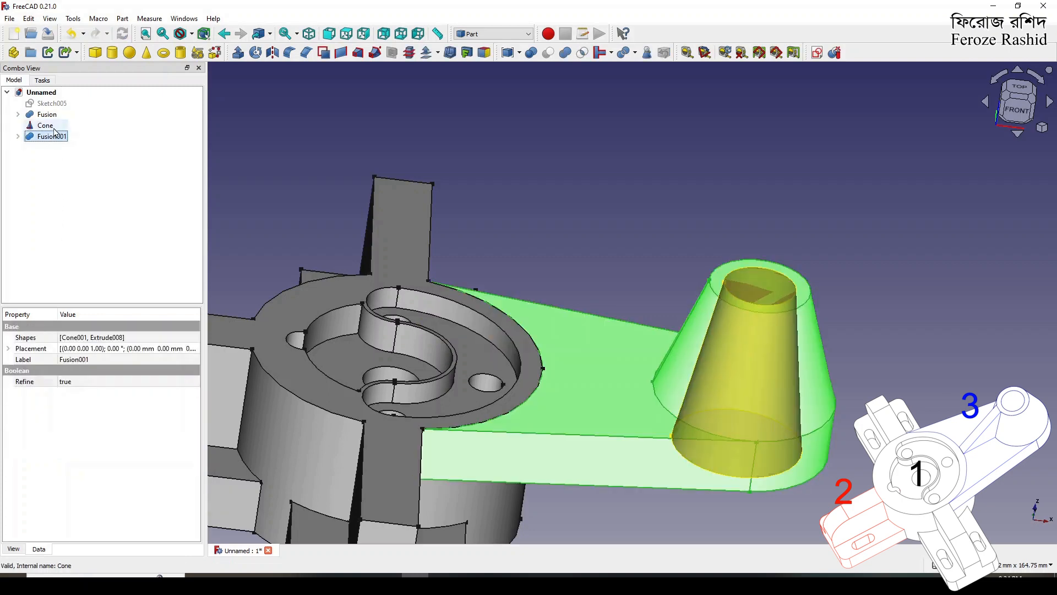
{"action": "left_click", "coordinate": [549, 54]}
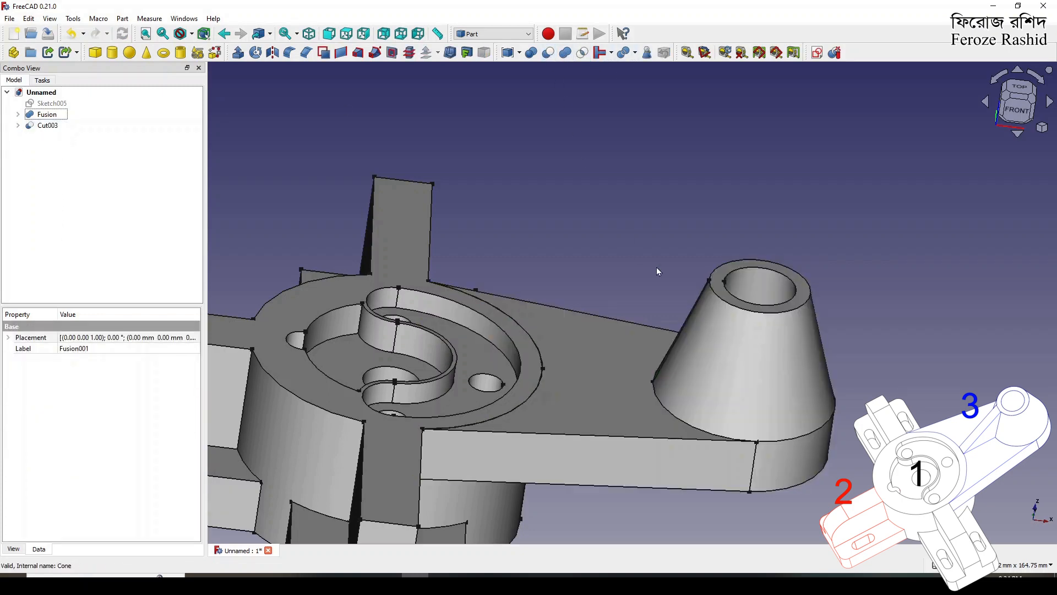
Step: Create a new sketch on the XZ-Plane and show the model in section, viewed from the front at the arm and boss
{"action": "middle_click_drag", "start_coordinate": [747, 332], "coordinate": [661, 333]}
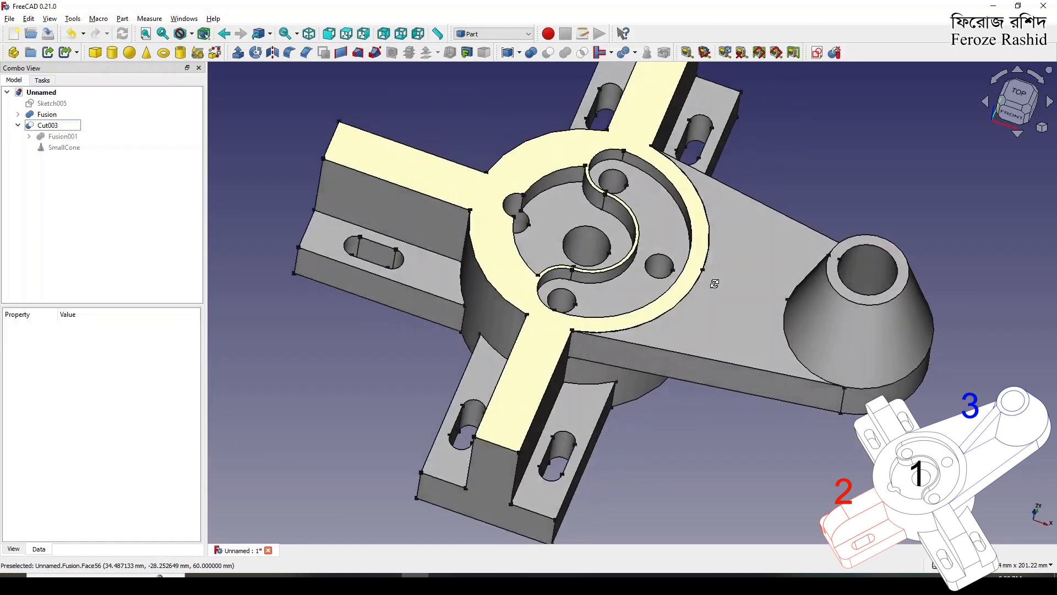
{"action": "middle_click_drag", "start_coordinate": [699, 280], "coordinate": [719, 260]}
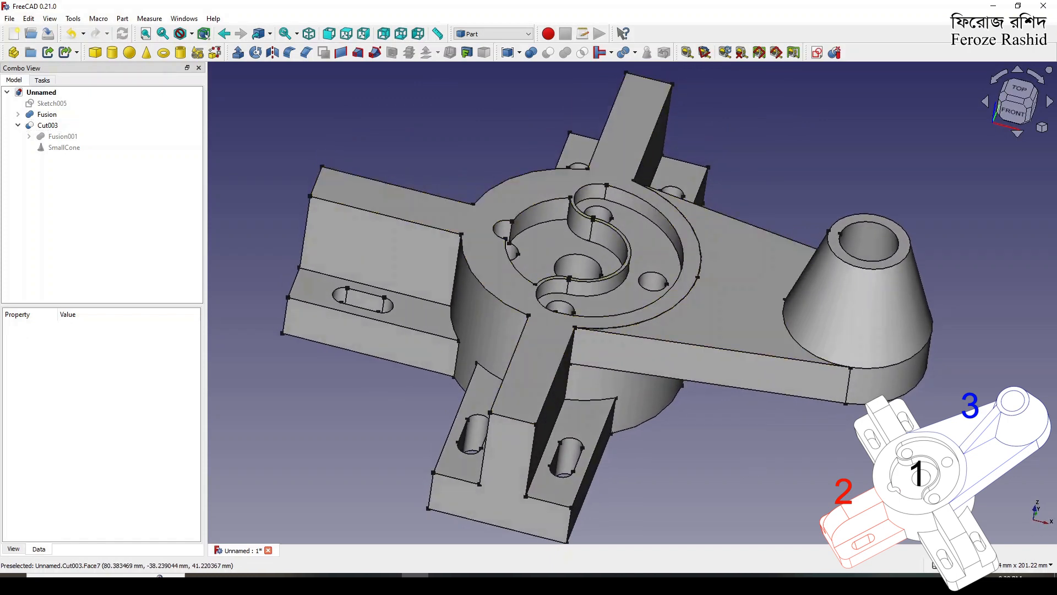
{"action": "left_click", "coordinate": [816, 52]}
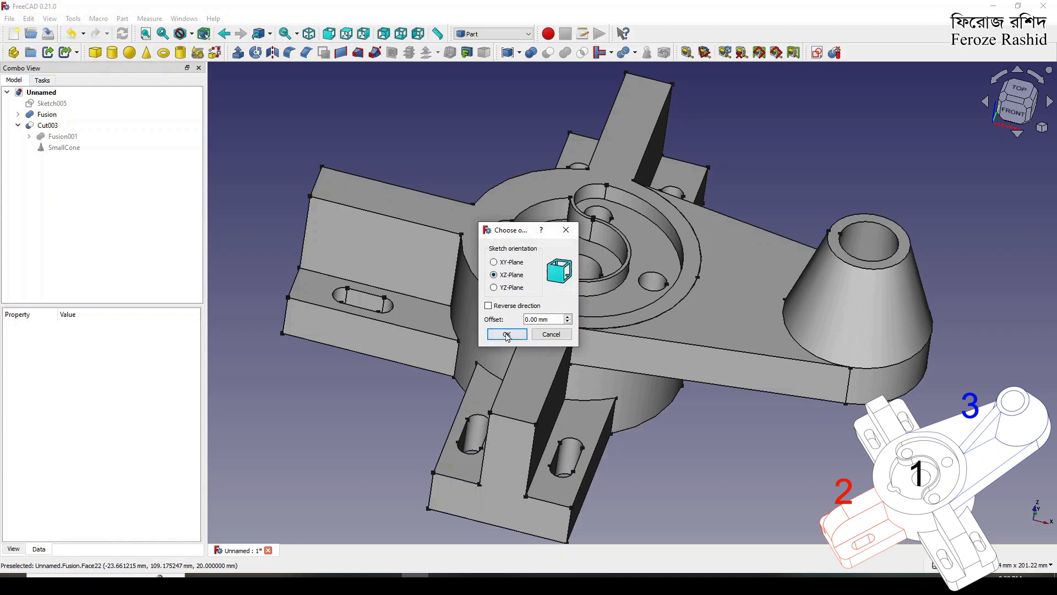
{"action": "left_click", "coordinate": [506, 334]}
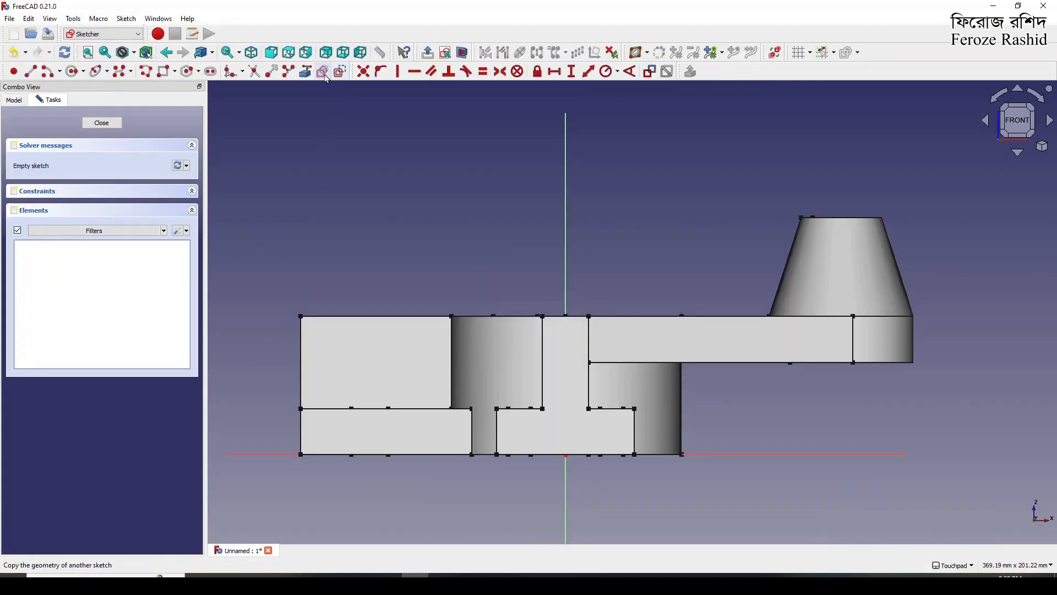
{"action": "left_click", "coordinate": [462, 55]}
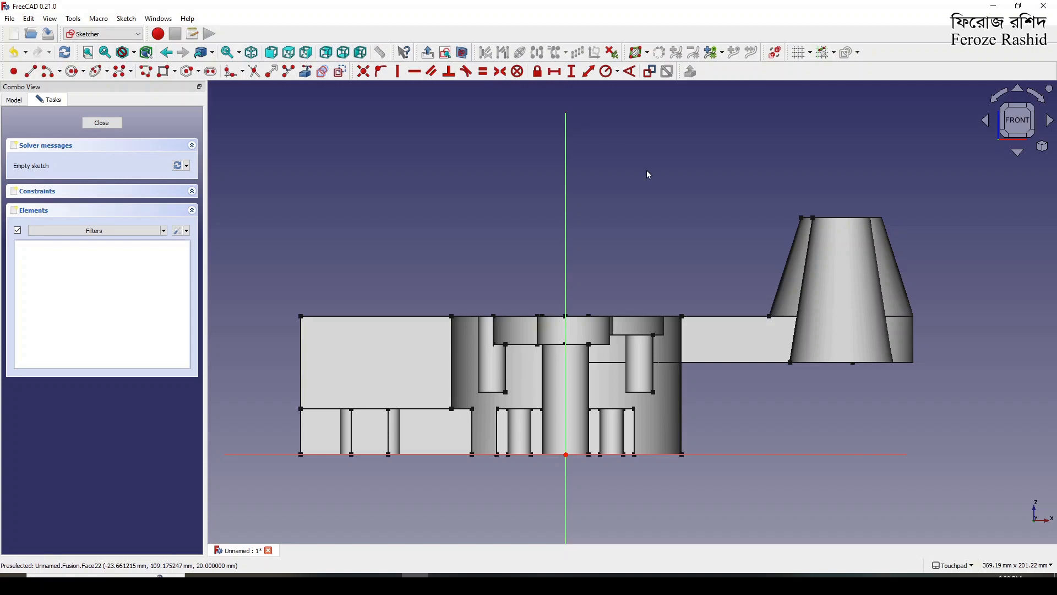
{"action": "scroll", "coordinate": [801, 298], "scroll_direction": "up", "scroll_amount": 3}
{"action": "left_click_drag", "start_coordinate": [798, 321], "coordinate": [803, 318], "text": "shift"}
{"action": "left_click", "coordinate": [1013, 122]}
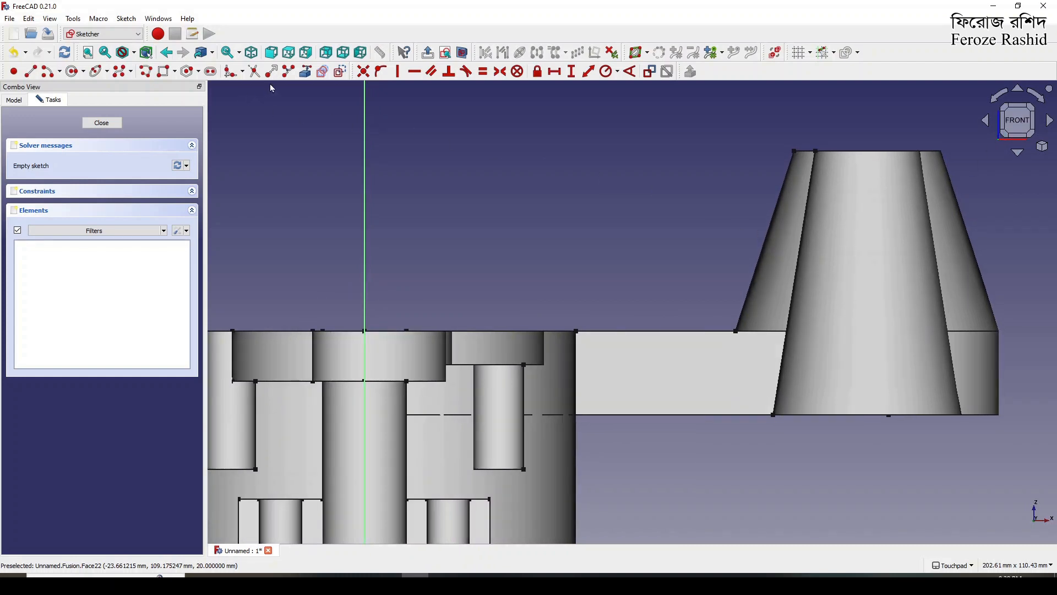
Step: Link the tapered hole's slanted edge and the arm's top edge into the sketch as external geometry
{"action": "left_click", "coordinate": [306, 71]}
{"action": "left_click", "coordinate": [794, 299]}
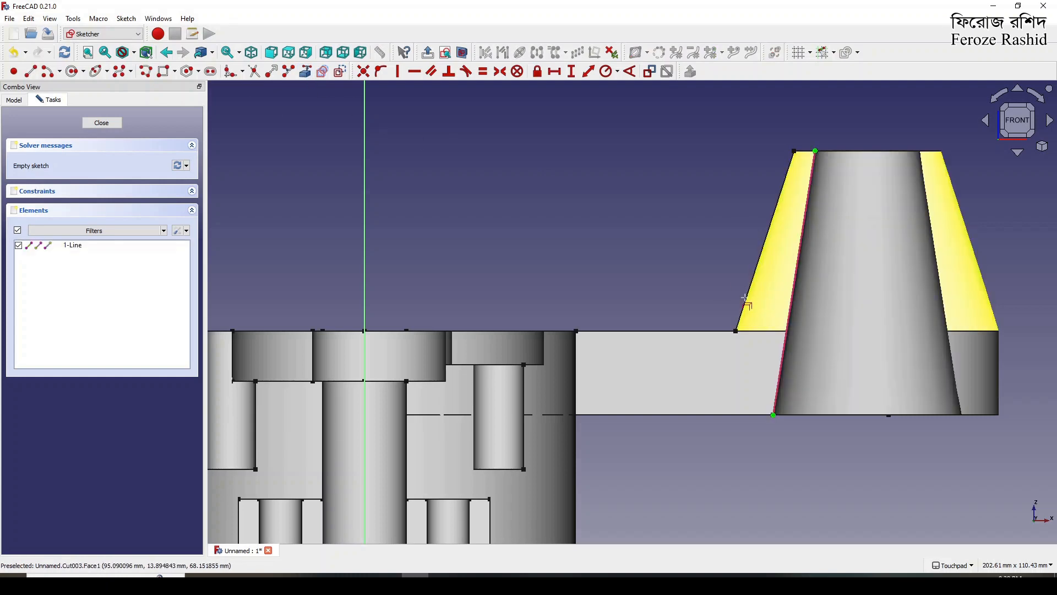
{"action": "left_click", "coordinate": [653, 331]}
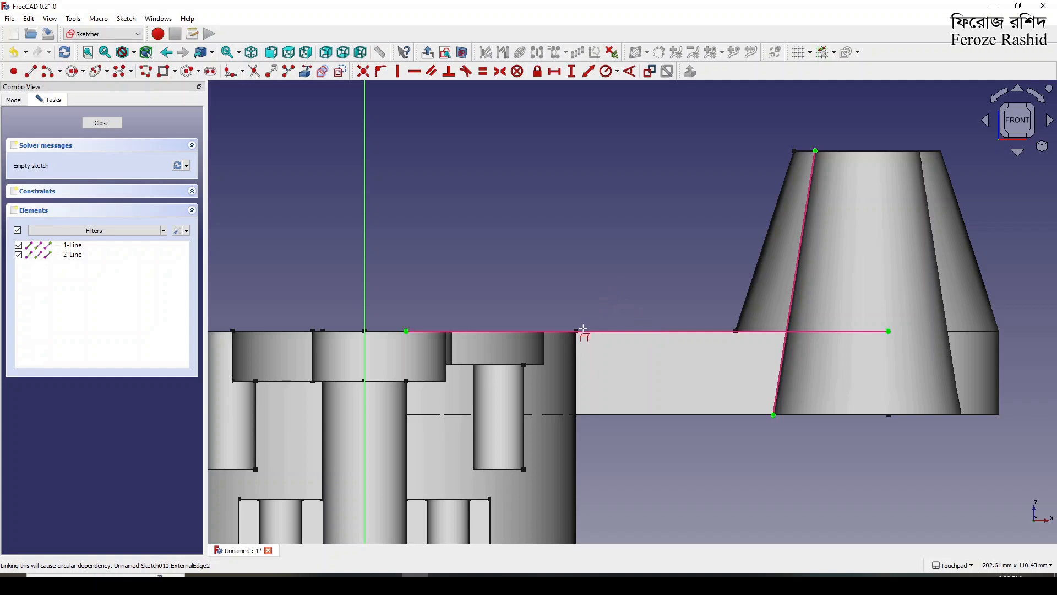
Step: Delete the external reference to the arm's top edge from the sketch, keeping the tapered hole's slanted edge
{"action": "left_click_drag", "start_coordinate": [579, 337], "coordinate": [581, 365], "text": "alt"}
{"action": "left_click", "coordinate": [577, 360]}
{"action": "key", "text": "Escape"}
{"action": "left_click", "coordinate": [587, 368]}
{"action": "key", "text": "Delete"}
{"action": "left_click", "coordinate": [565, 369]}
{"action": "key", "text": "Delete"}
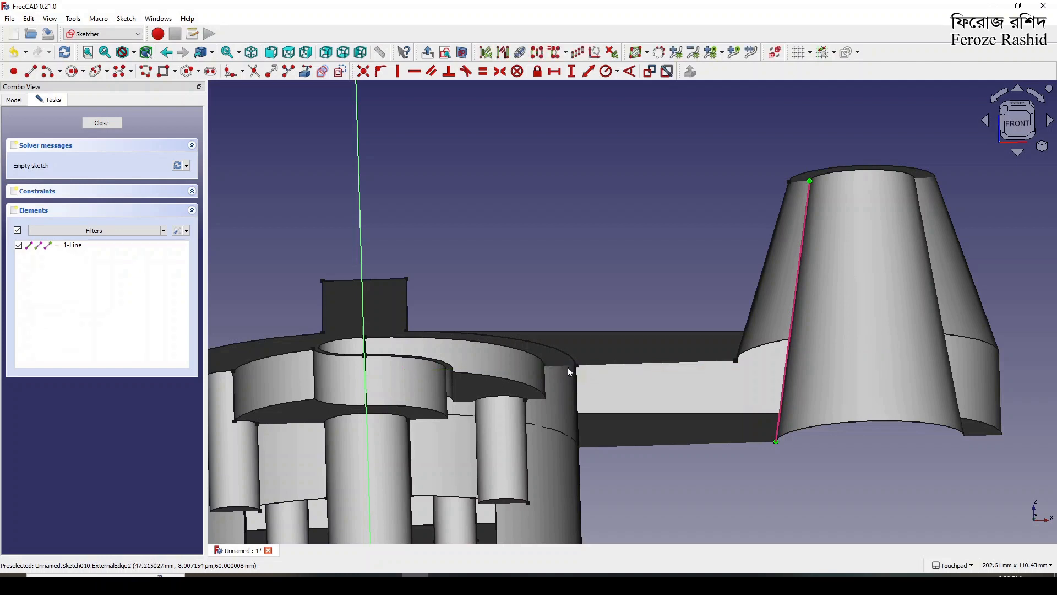
Step: Link the central cylinder's top rim beside the arm as external geometry and return to the front view
{"action": "left_click", "coordinate": [306, 71]}
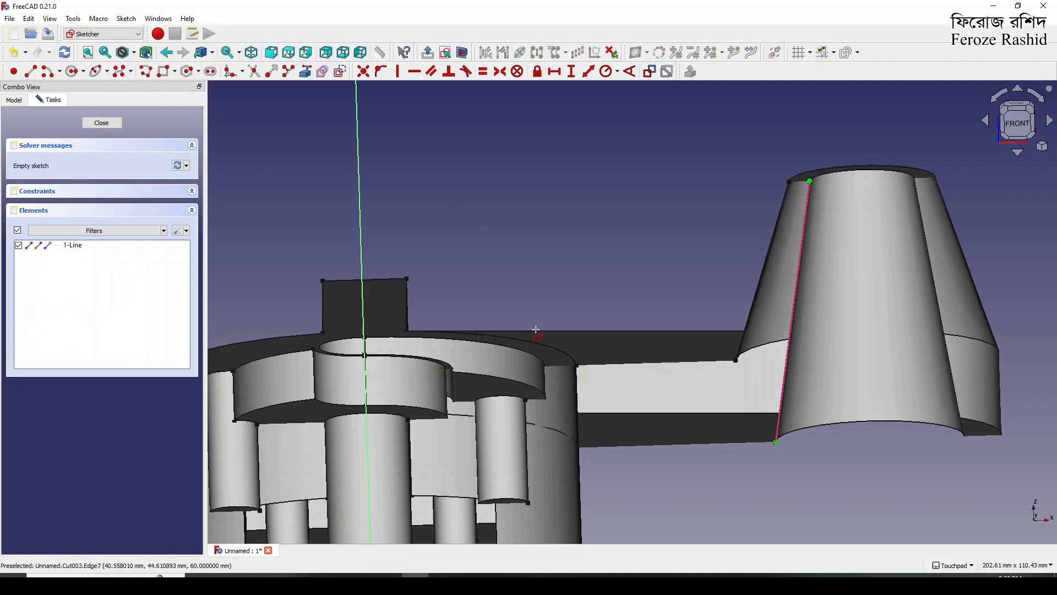
{"action": "left_click", "coordinate": [560, 350]}
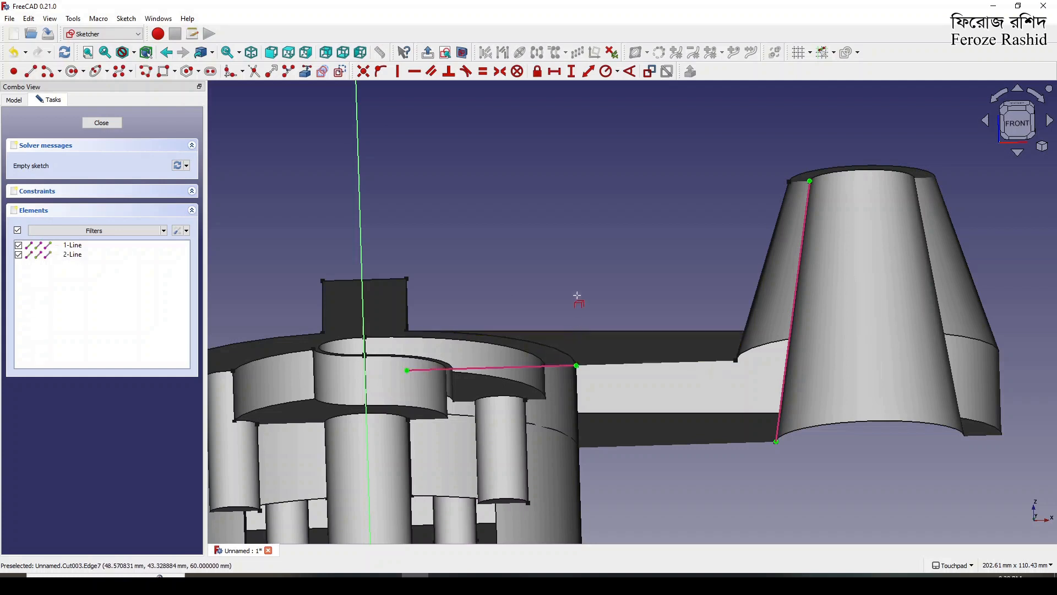
{"action": "left_click_drag", "start_coordinate": [582, 294], "coordinate": [582, 272], "text": "alt"}
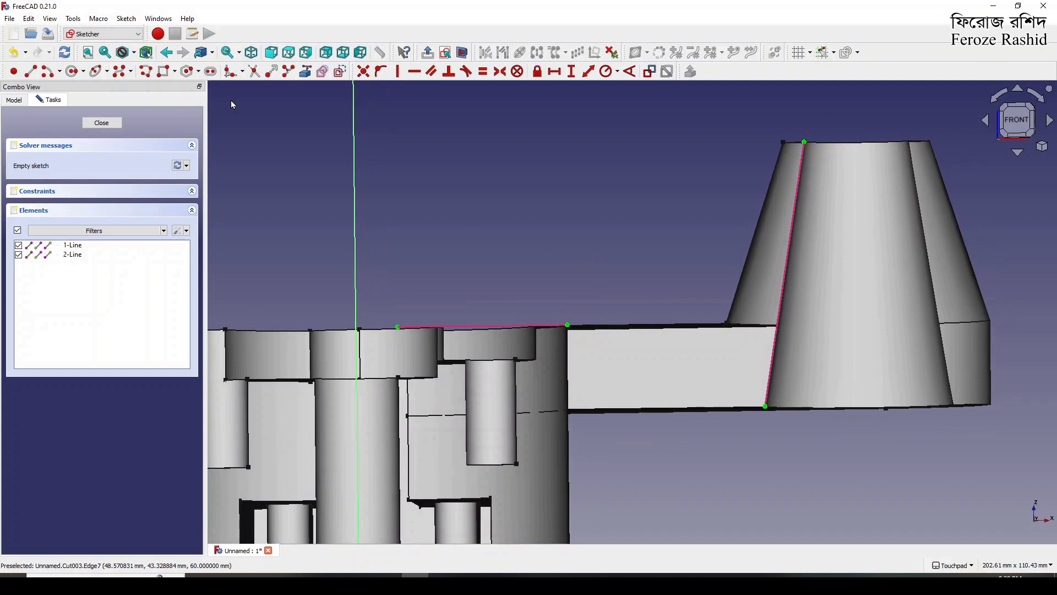
{"action": "left_click", "coordinate": [1018, 132]}
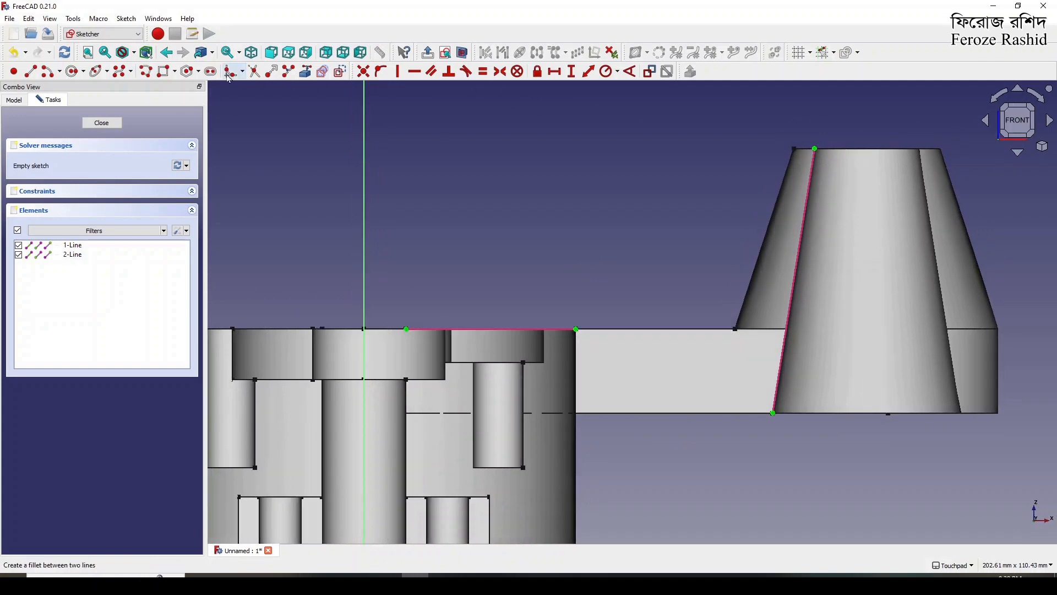
Step: Draw a rectangle from the cylinder's top corner to the hole's slanted edge, delete its vertical side at the boss, and lower its top corner slightly
{"action": "left_click", "coordinate": [163, 71]}
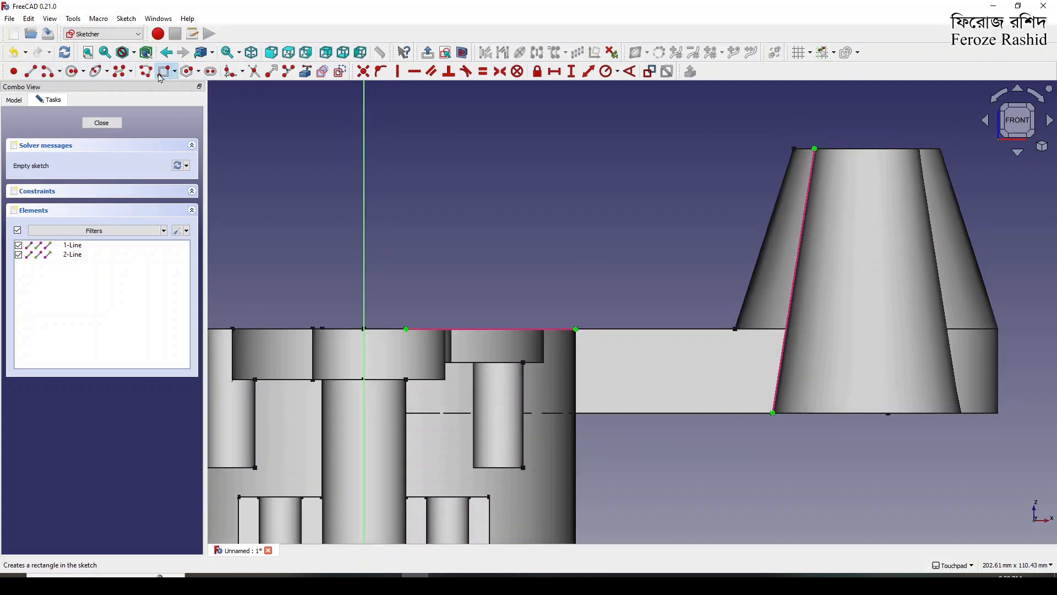
{"action": "left_click", "coordinate": [576, 329]}
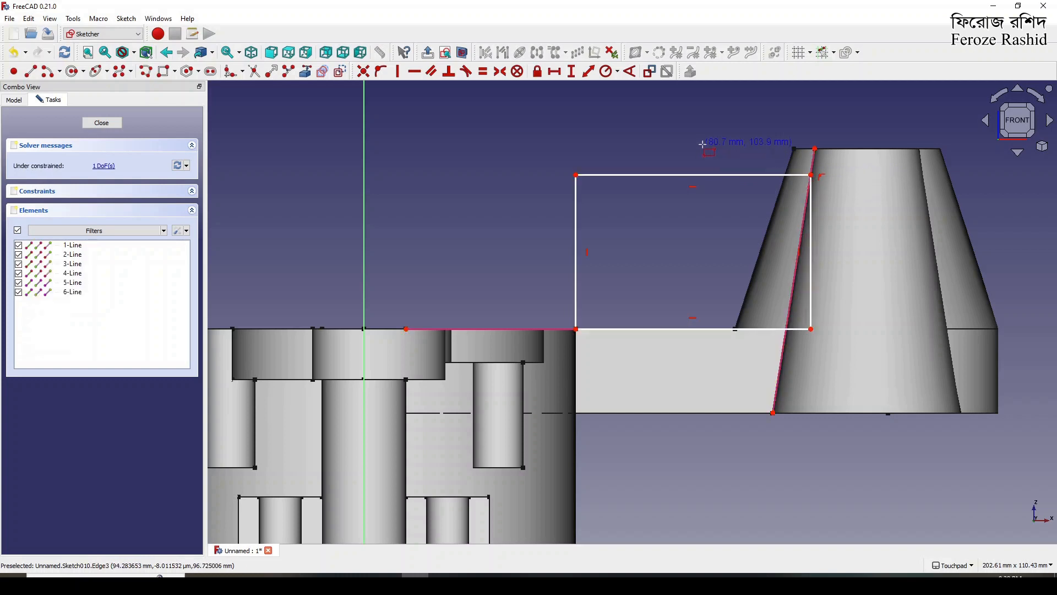
{"action": "left_click", "coordinate": [811, 298]}
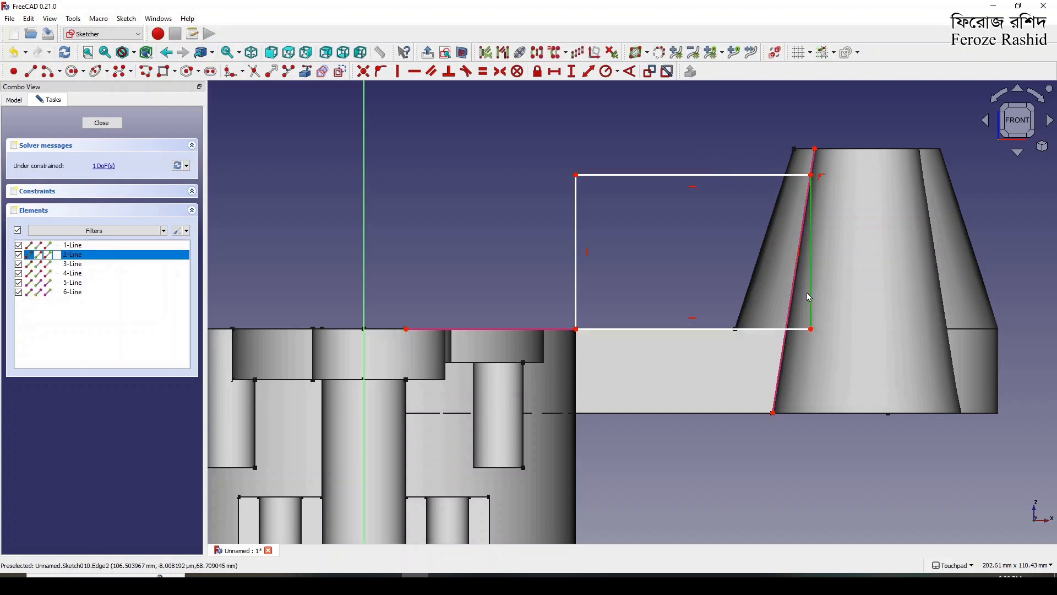
{"action": "key", "text": "Delete"}
{"action": "left_click_drag", "start_coordinate": [815, 181], "coordinate": [815, 184]}
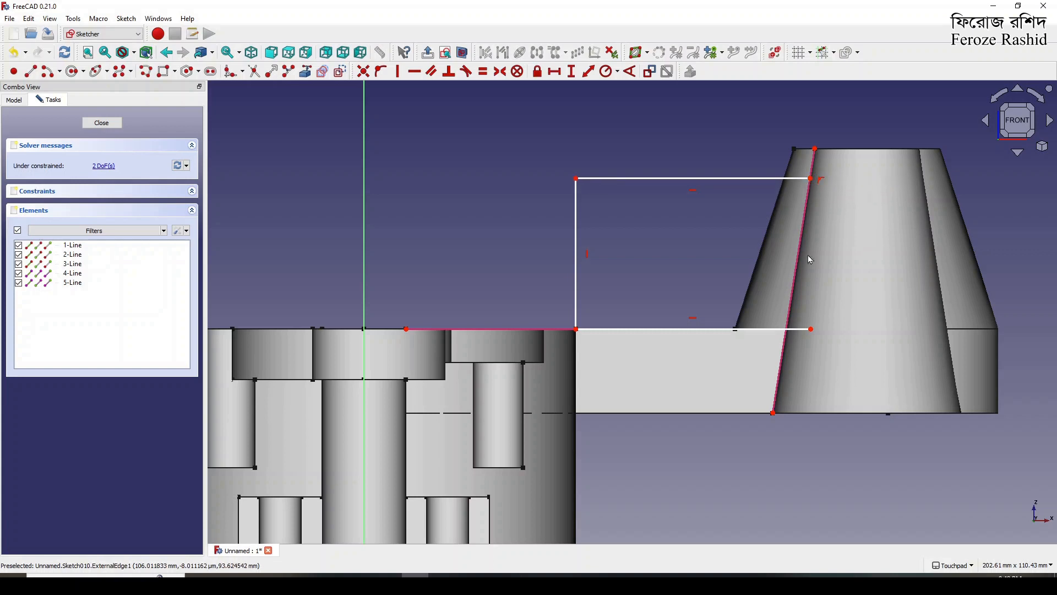
Step: Constrain the profile's lower open corner onto the tapered hole's slanted edge and draw a closing line up to the upper corner
{"action": "left_click", "coordinate": [811, 329]}
{"action": "left_click", "coordinate": [788, 311]}
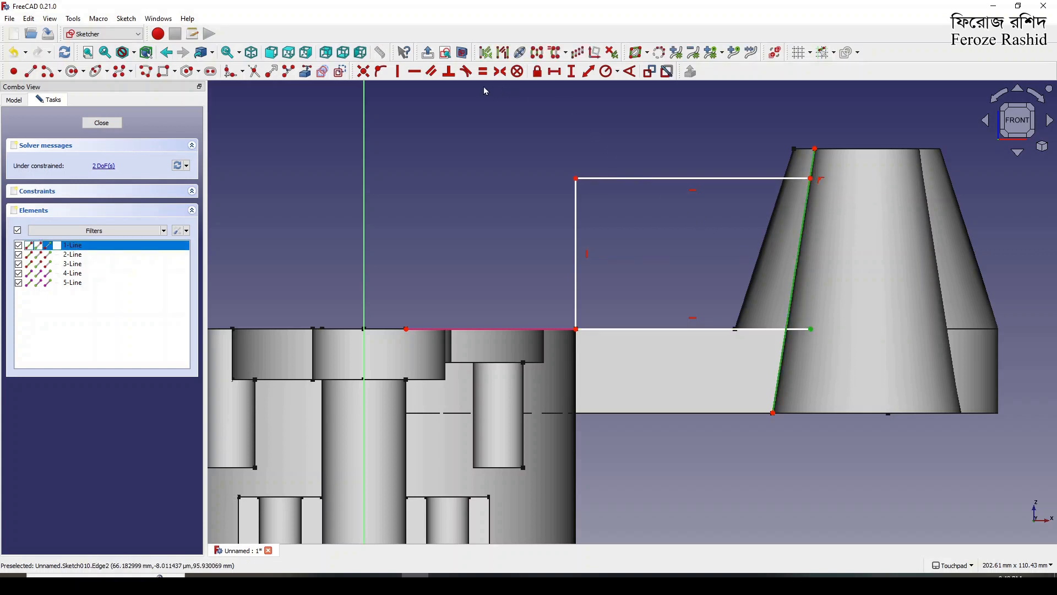
{"action": "left_click", "coordinate": [380, 72]}
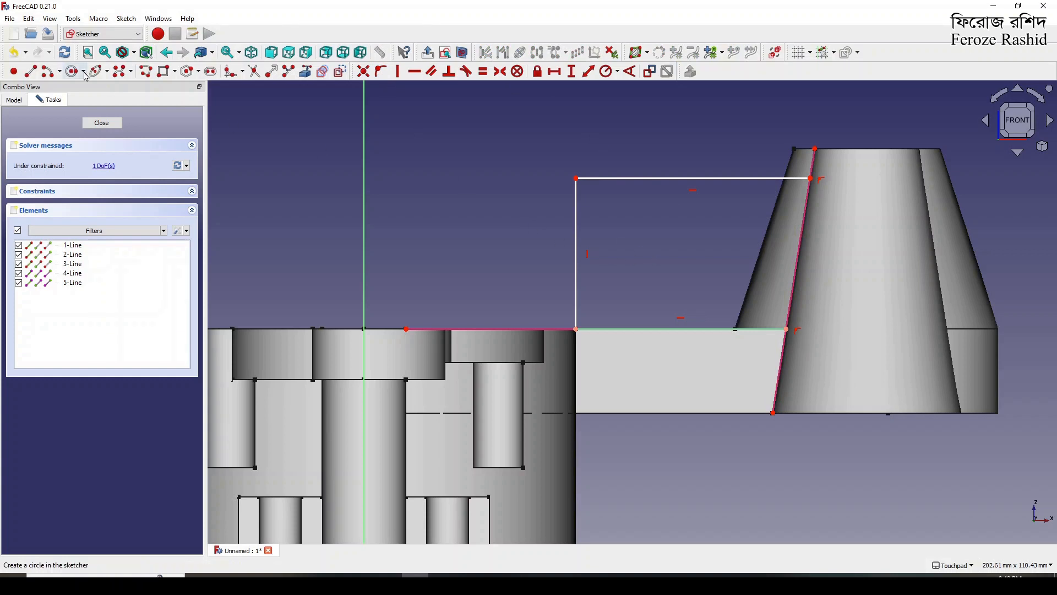
{"action": "left_click", "coordinate": [784, 329]}
{"action": "left_click", "coordinate": [812, 182]}
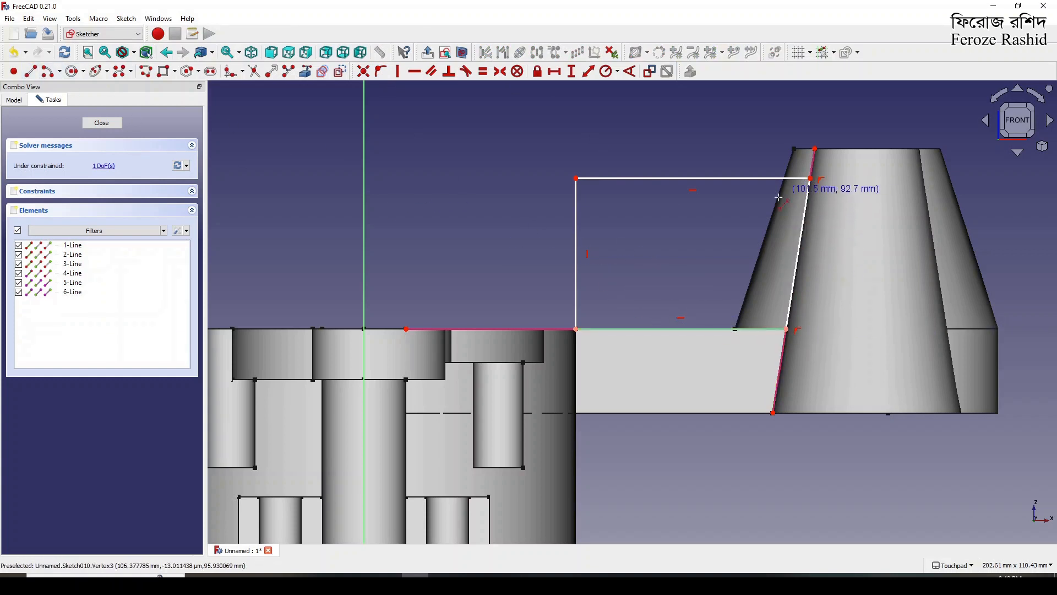
Step: Constrain the profile's upper corner at the boss to the top end of the hole's slanted edge and close the sketch
{"action": "left_click", "coordinate": [813, 177]}
{"action": "left_click", "coordinate": [816, 150]}
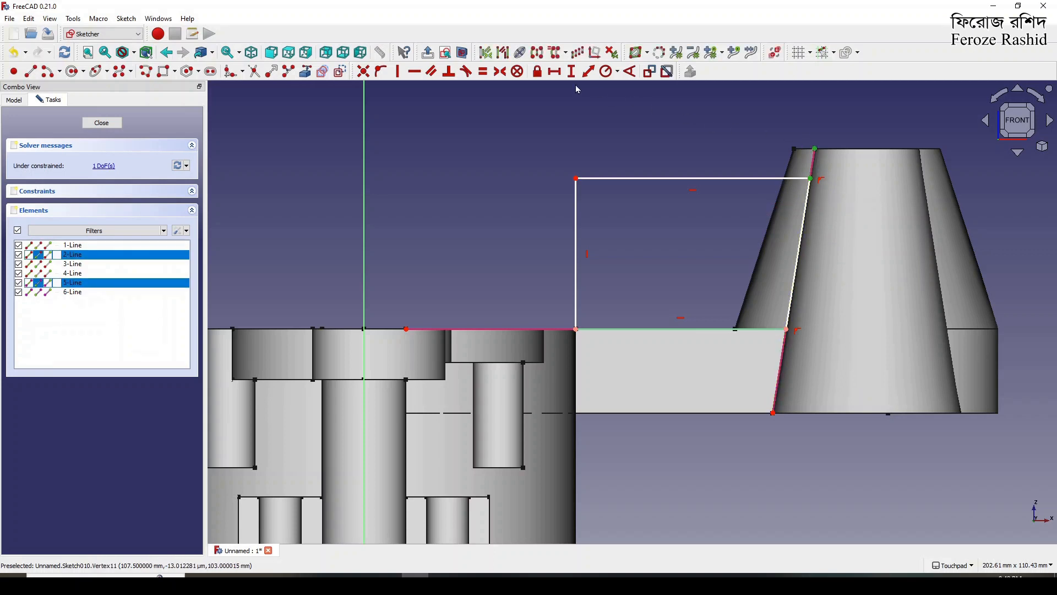
{"action": "left_click", "coordinate": [381, 71]}
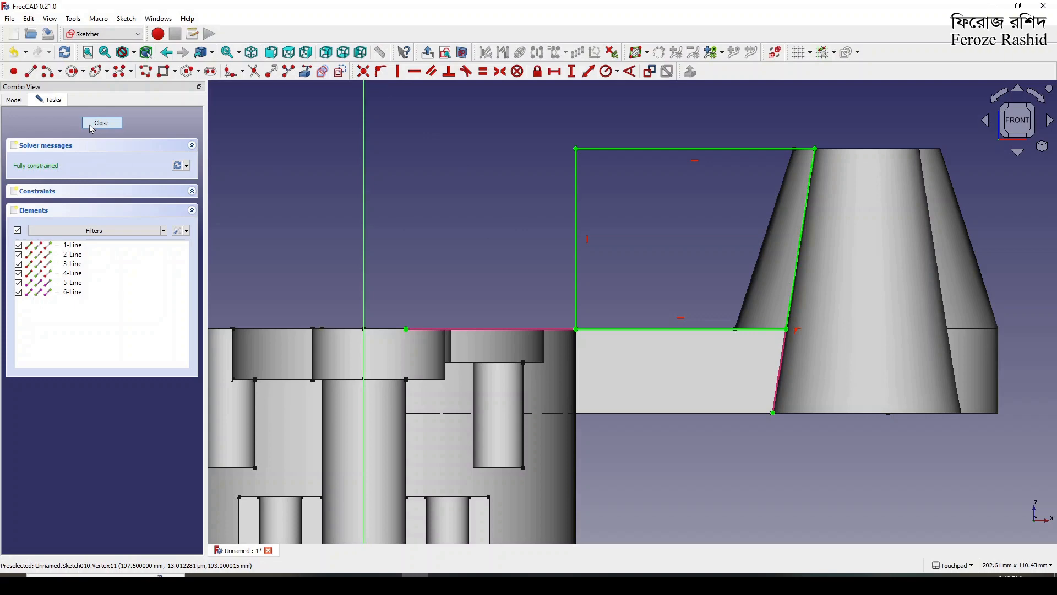
{"action": "left_click", "coordinate": [92, 126]}
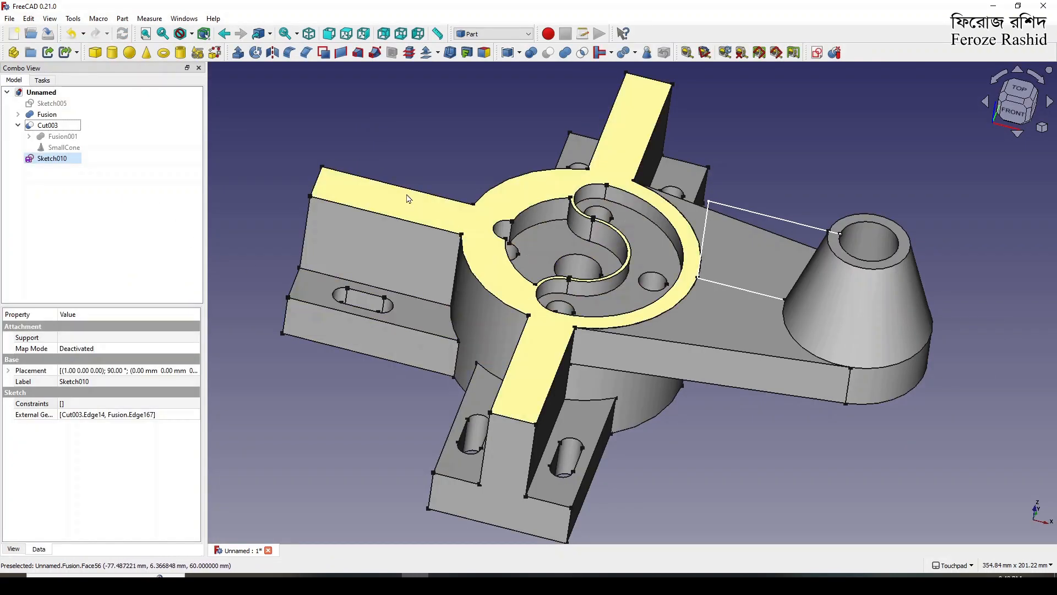
Step: Extrude the rib profile symmetrically 10 mm along its normal as a solid
{"action": "left_click", "coordinate": [238, 52]}
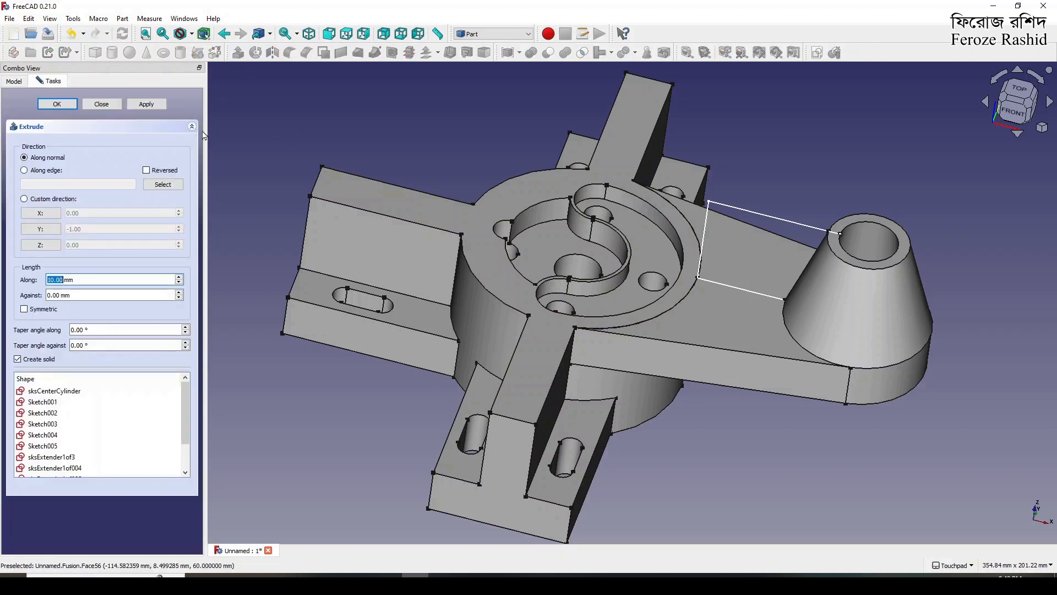
{"action": "left_click", "coordinate": [32, 308]}
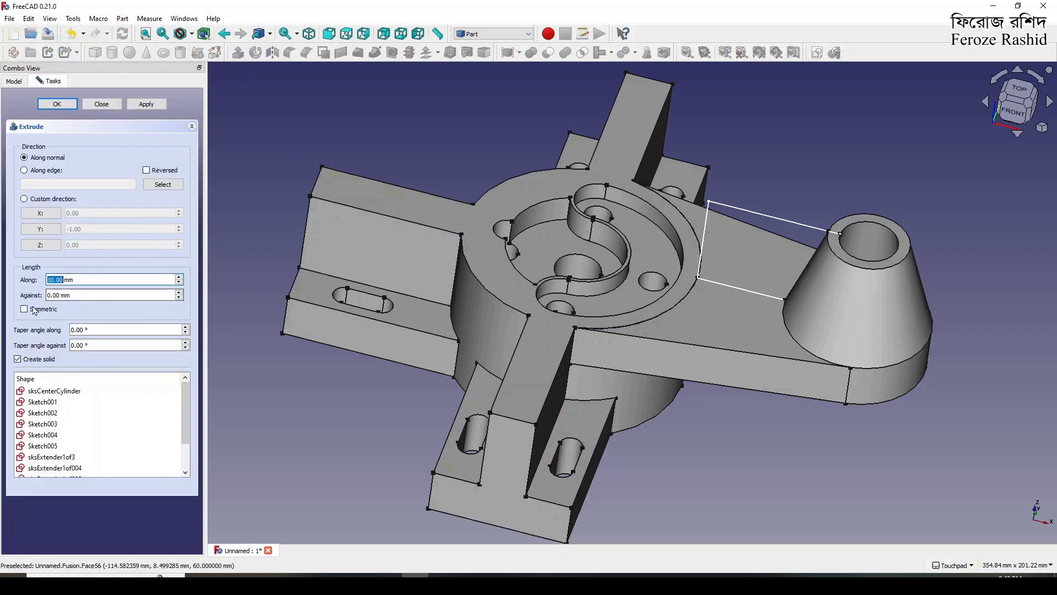
{"action": "left_click", "coordinate": [142, 109]}
{"action": "left_click", "coordinate": [105, 104]}
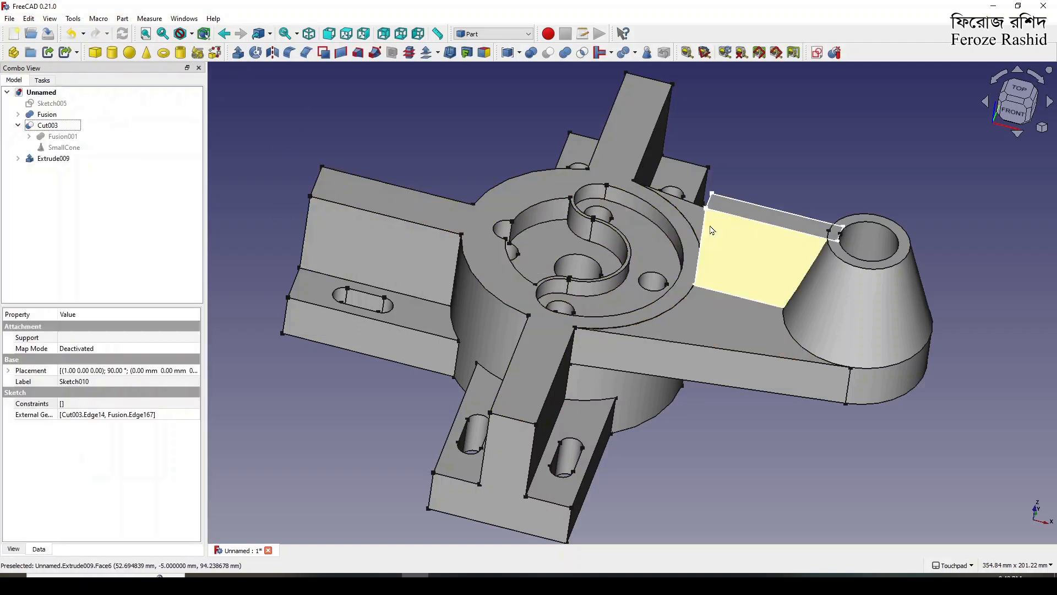
Step: Examine the new rib extrusion, its base sketch and its overlap with the conical boss's top
{"action": "scroll", "coordinate": [754, 230], "scroll_direction": "up", "scroll_amount": 5}
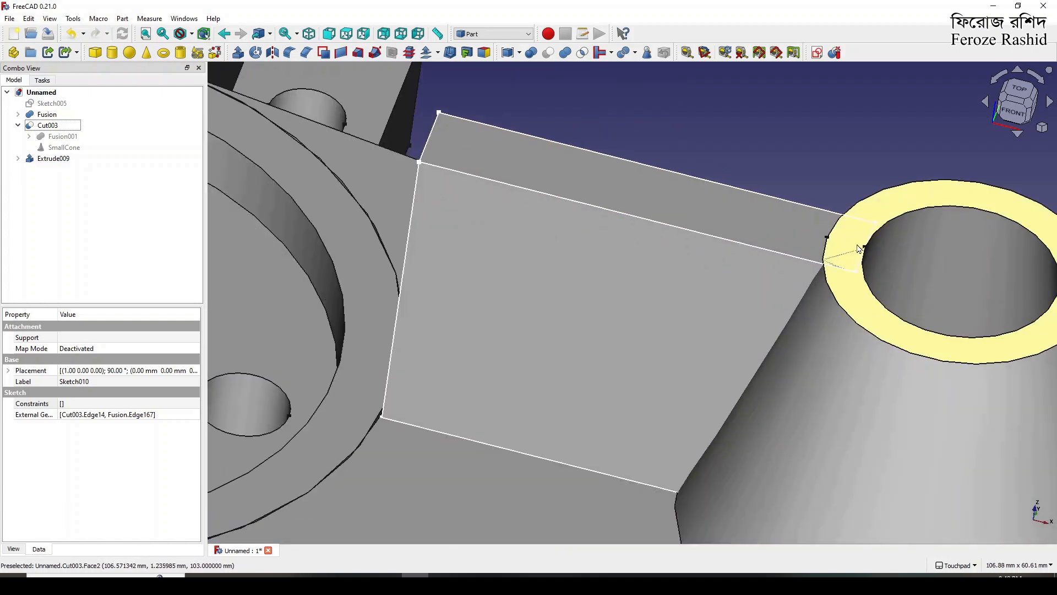
{"action": "left_click", "coordinate": [18, 159]}
{"action": "left_click", "coordinate": [64, 202]}
{"action": "mouse_move", "coordinate": [528, 321]}
{"action": "left_mouse_down", "text": "alt"}
{"action": "mouse_move", "coordinate": [601, 262]}
{"action": "mouse_move", "coordinate": [628, 316]}
{"action": "mouse_move", "coordinate": [610, 307]}
{"action": "left_mouse_up", "text": "alt"}
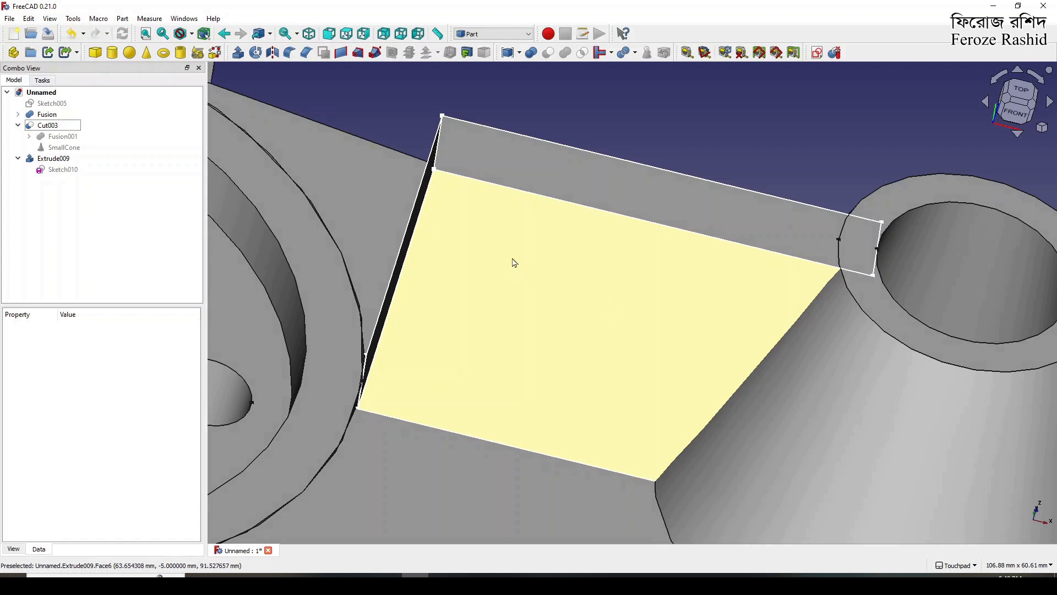
{"action": "left_click", "coordinate": [50, 160]}
{"action": "key", "text": "Down"}
{"action": "left_click", "coordinate": [55, 160]}
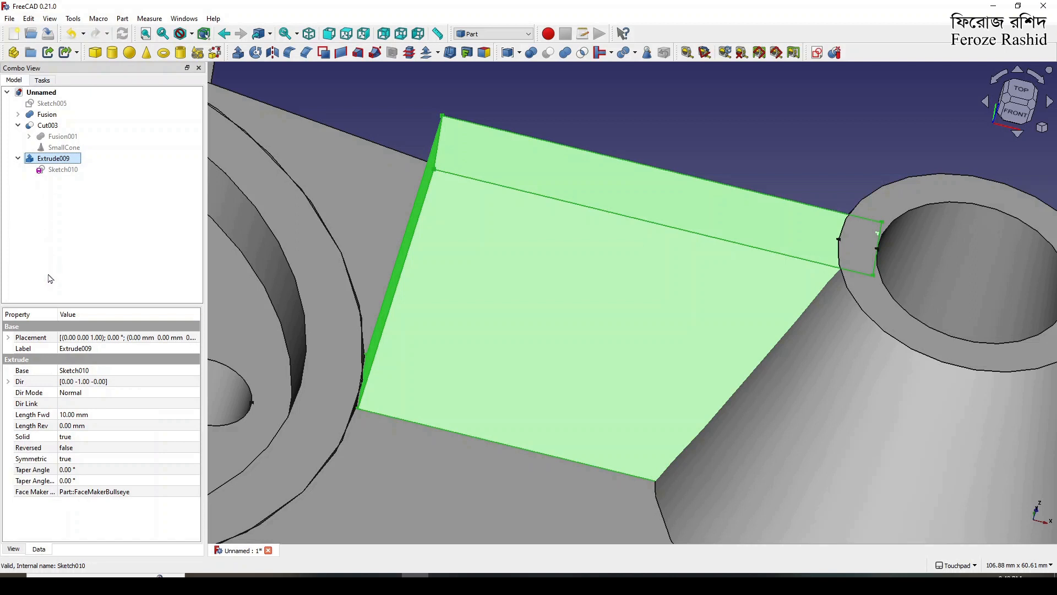
{"action": "left_click", "coordinate": [370, 122]}
{"action": "left_click_drag", "start_coordinate": [695, 254], "coordinate": [683, 224], "text": "alt"}
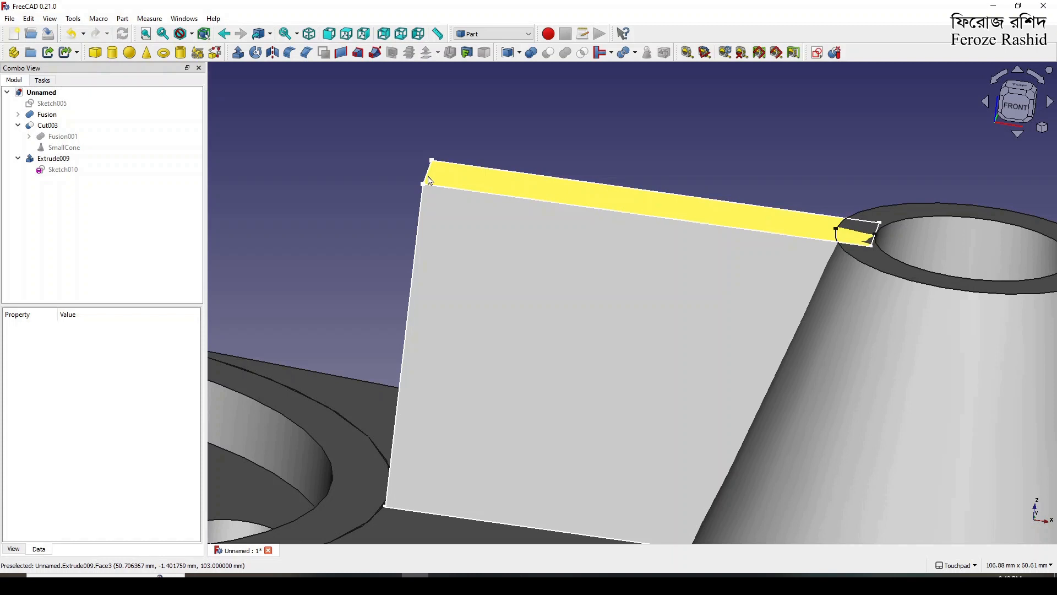
{"action": "scroll", "coordinate": [388, 176], "scroll_direction": "down", "scroll_amount": 1}
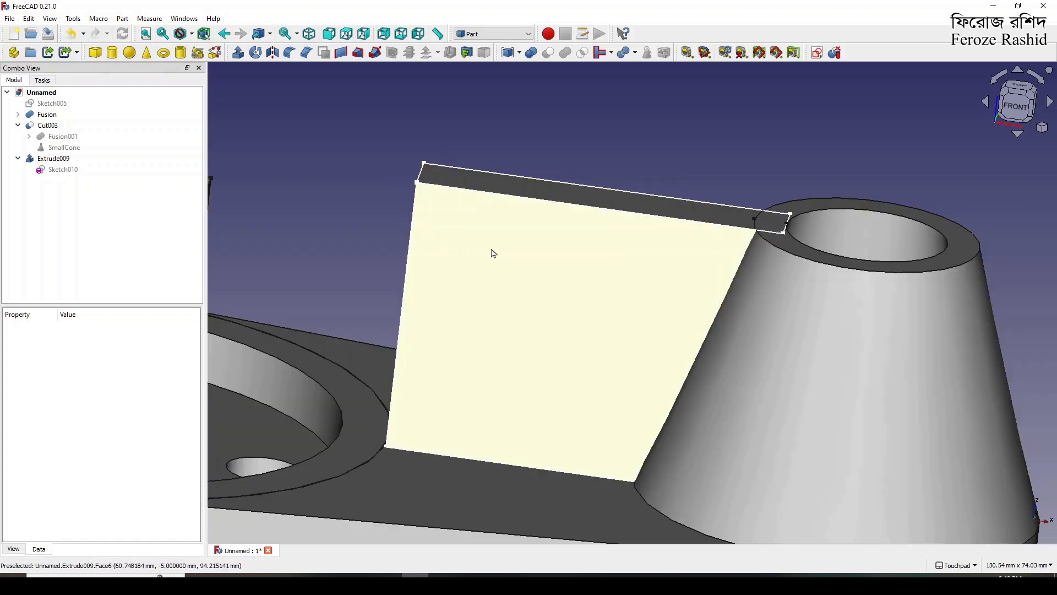
Step: Create a new sketch attached to the front face of the extruded rib
{"action": "left_click", "coordinate": [535, 255]}
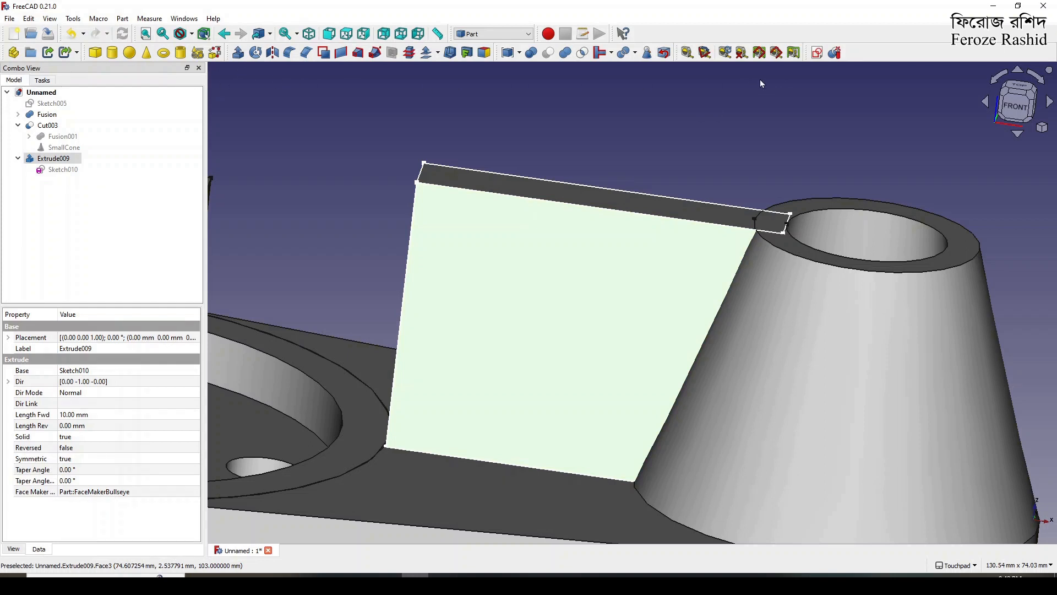
{"action": "left_click", "coordinate": [817, 52]}
{"action": "left_click", "coordinate": [540, 305]}
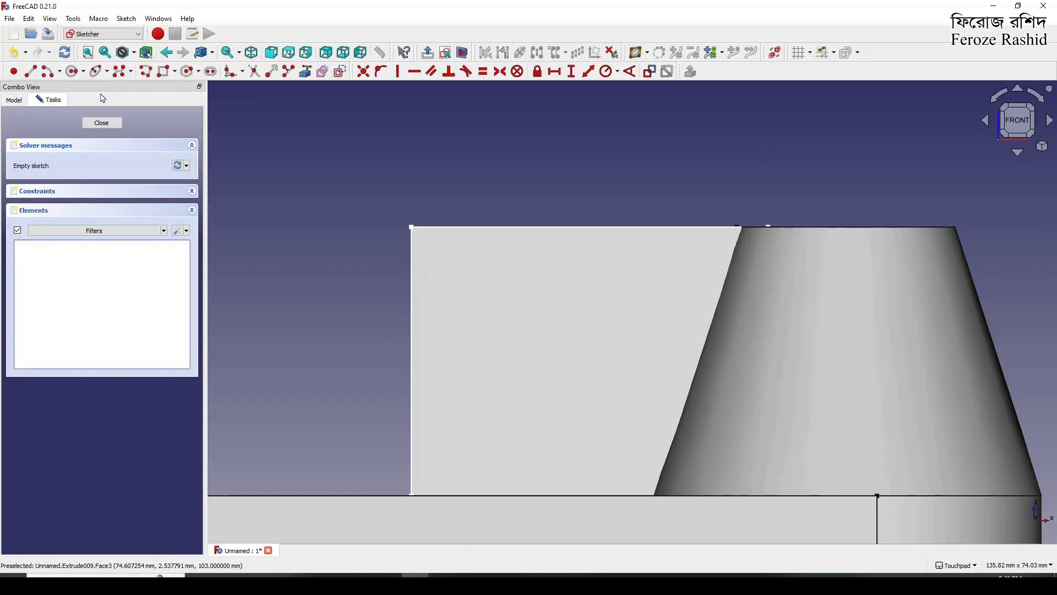
Step: Link the rib face's vertical edge beside the cylinder, its top edge and the conical boss's top outer rim as external geometry
{"action": "left_click", "coordinate": [306, 71]}
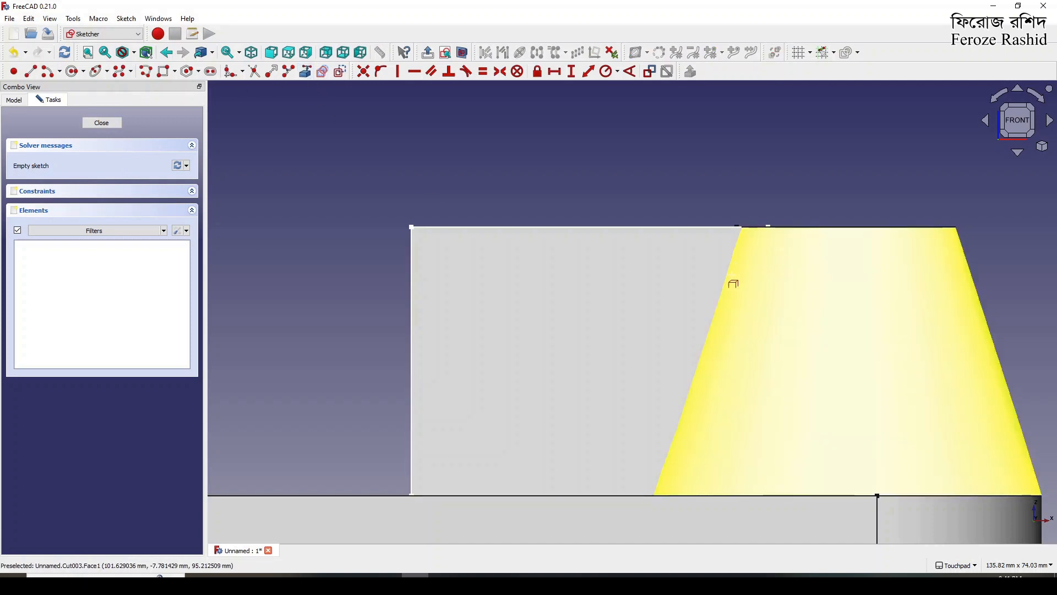
{"action": "mouse_move", "coordinate": [754, 256]}
{"action": "middle_mouse_down", "text": "alt"}
{"action": "mouse_move", "coordinate": [712, 342]}
{"action": "mouse_move", "coordinate": [719, 333]}
{"action": "middle_mouse_up", "text": "alt"}
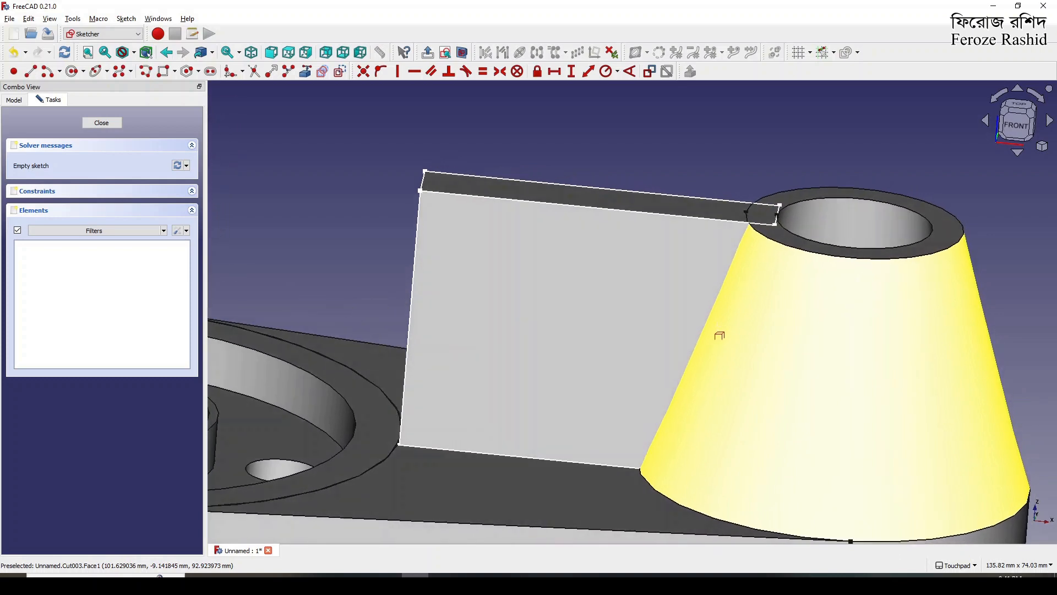
{"action": "left_click", "coordinate": [411, 339]}
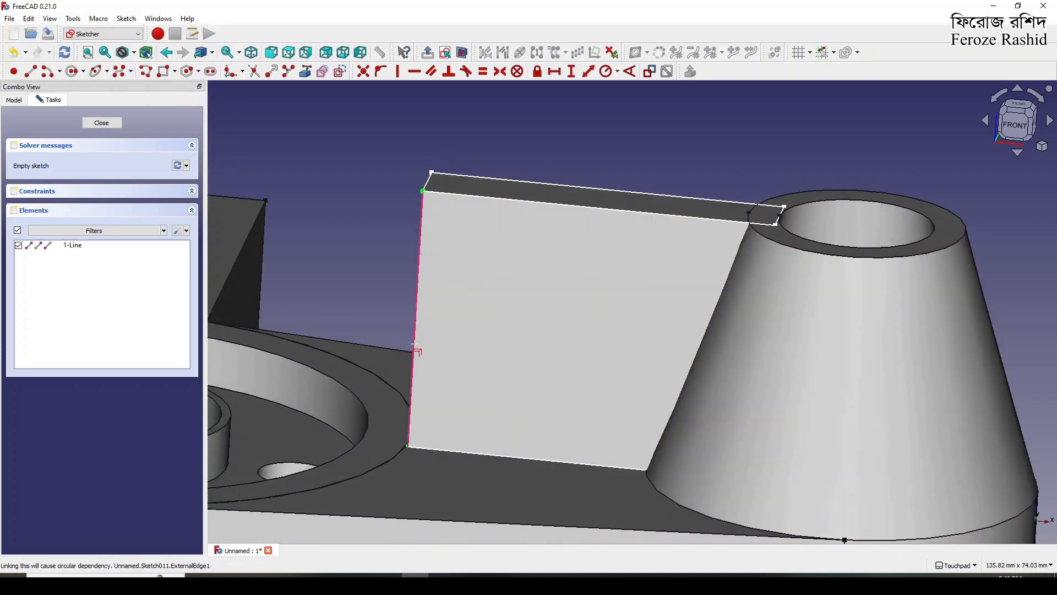
{"action": "left_click", "coordinate": [748, 221]}
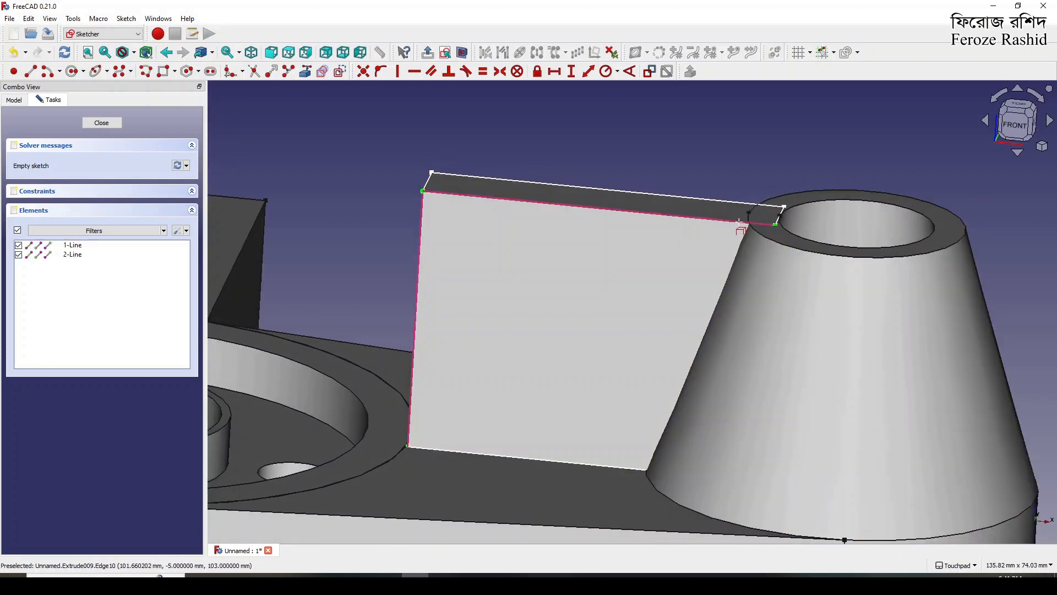
{"action": "left_click", "coordinate": [758, 234]}
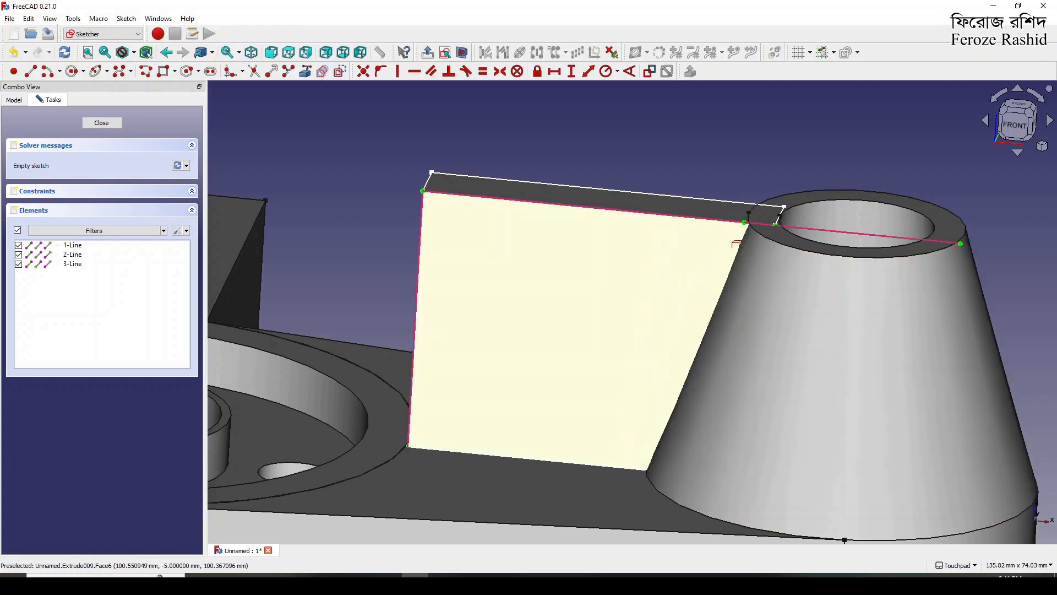
Step: Delete the external reference to the conical boss's top rim from the sketch
{"action": "scroll", "coordinate": [746, 211], "scroll_direction": "up", "scroll_amount": 3}
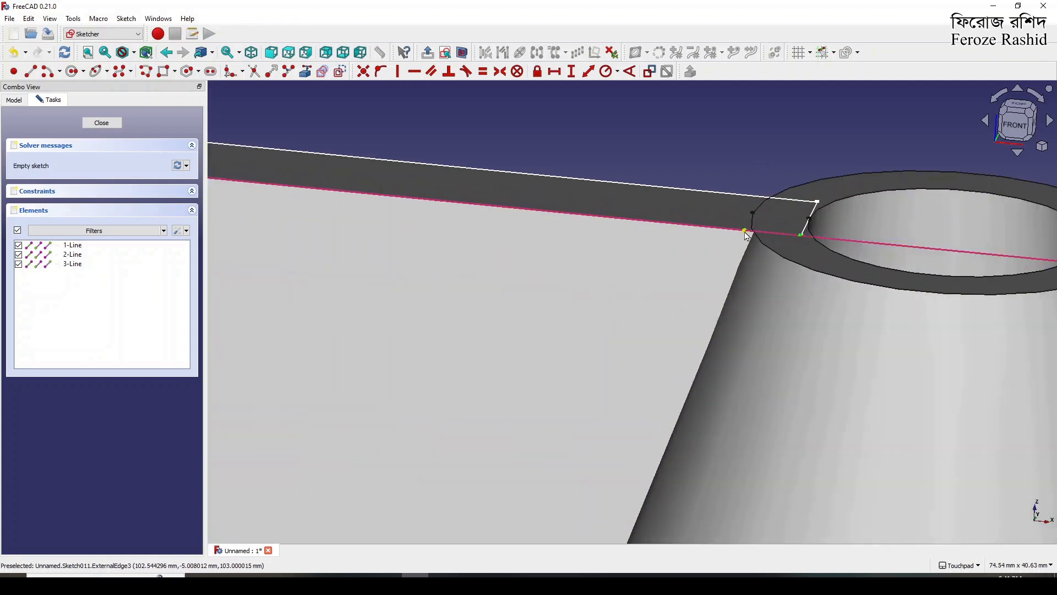
{"action": "left_click", "coordinate": [746, 232]}
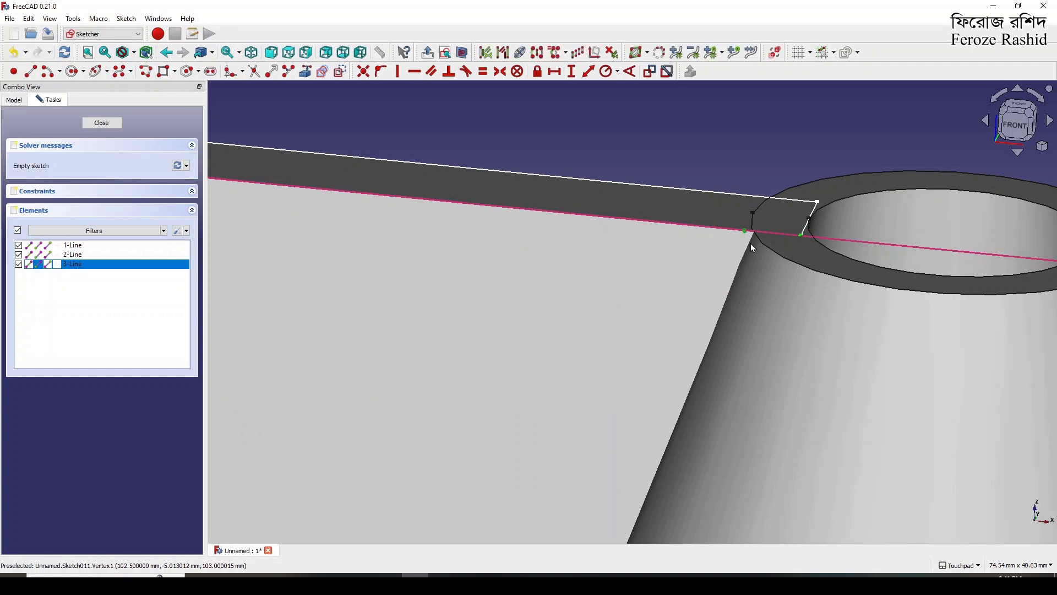
{"action": "left_click", "coordinate": [770, 232]}
{"action": "key", "text": "Delete"}
{"action": "scroll", "coordinate": [756, 227], "scroll_direction": "down", "scroll_amount": 2}
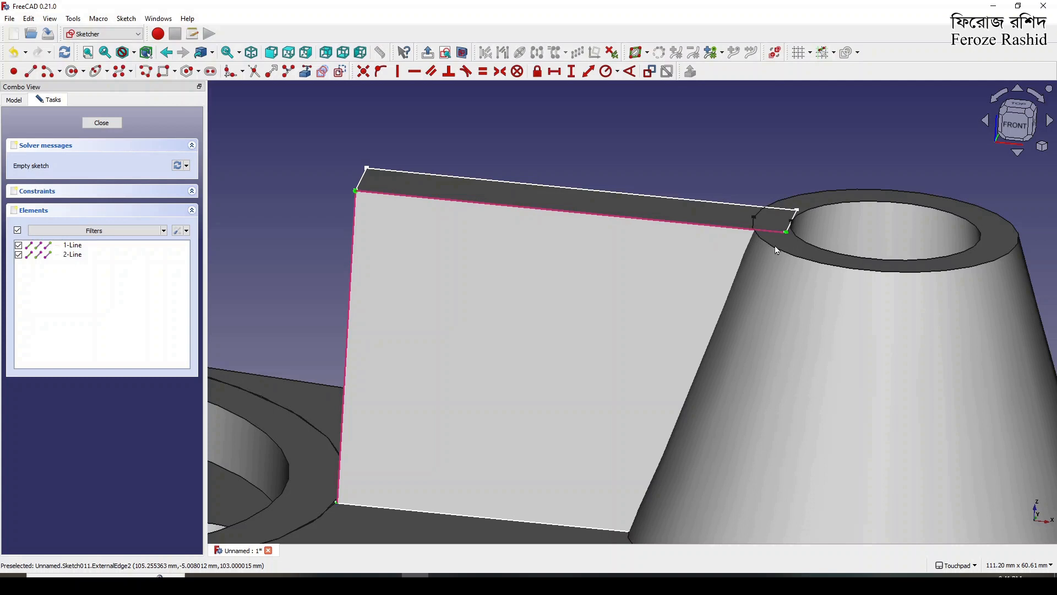
Step: Draw a triangle along the rib face's vertical and top edges, closed by a diagonal from the boss's rim to the lower corner
{"action": "left_click", "coordinate": [31, 71]}
{"action": "left_click", "coordinate": [336, 503]}
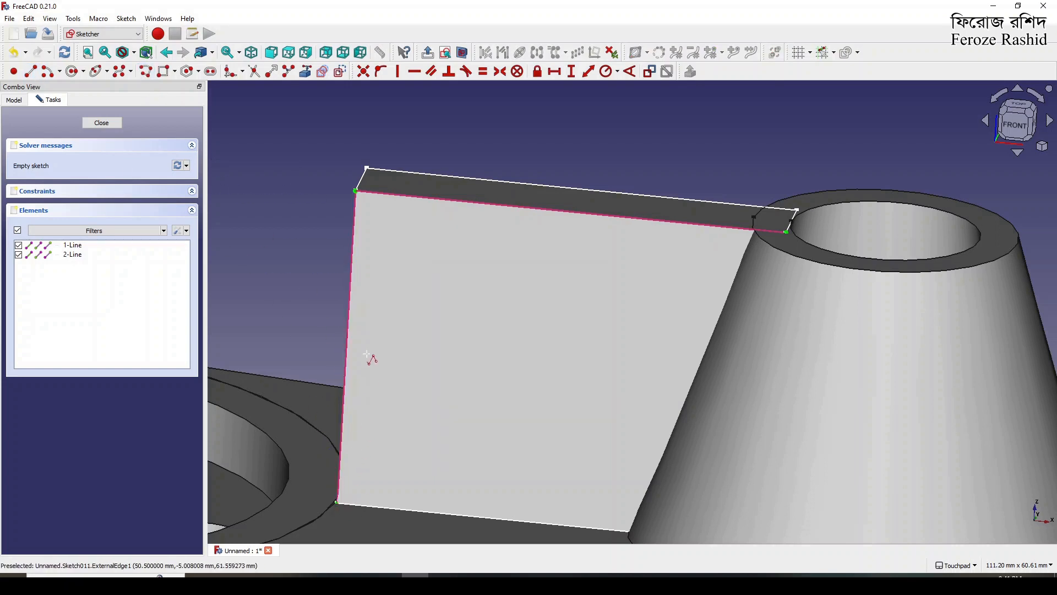
{"action": "left_click", "coordinate": [355, 191]}
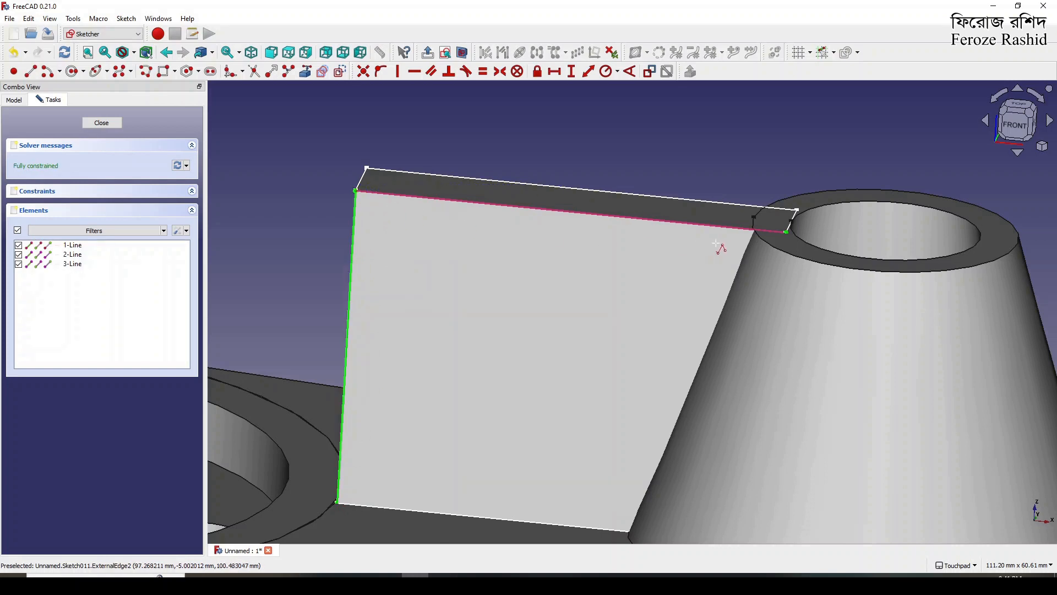
{"action": "left_click", "coordinate": [755, 227]}
{"action": "left_click", "coordinate": [341, 433]}
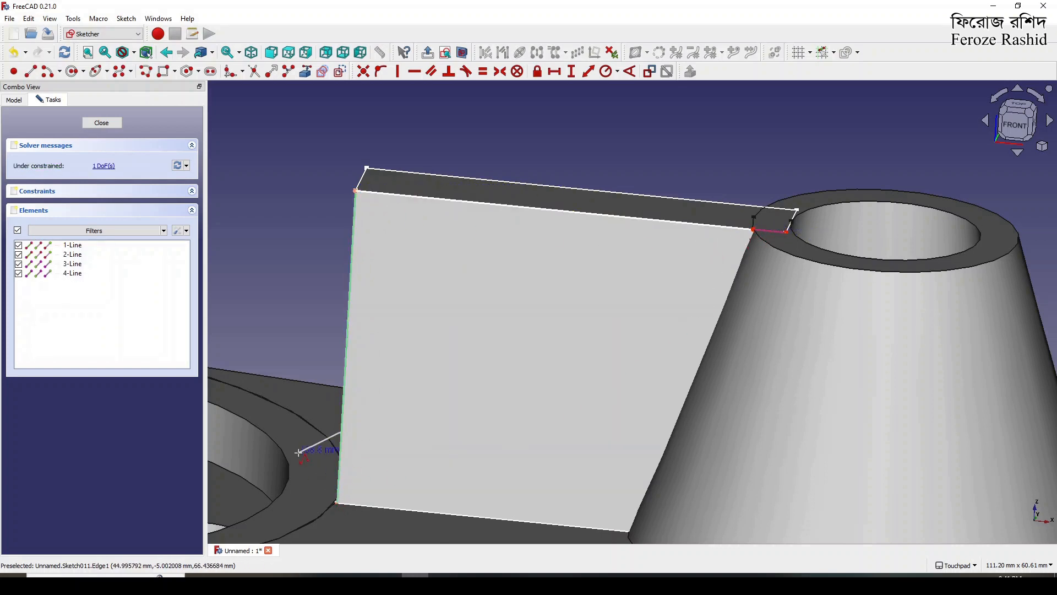
{"action": "left_click", "coordinate": [338, 504]}
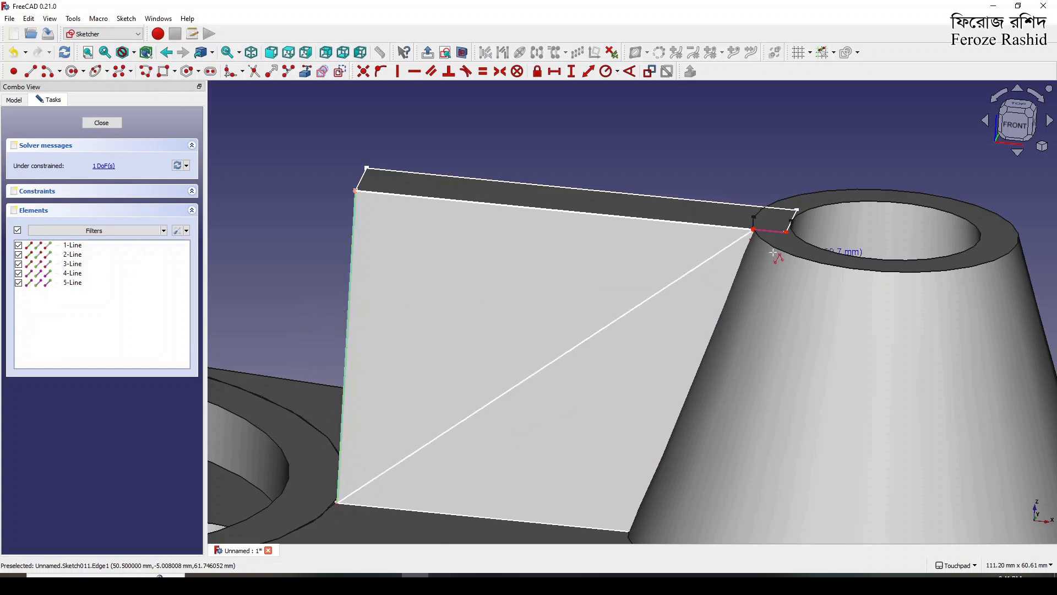
Step: Move the triangle's boss-side corner slightly away from the boss and link the boss's top outer rim as external geometry
{"action": "scroll", "coordinate": [773, 256], "scroll_direction": "up", "scroll_amount": 5}
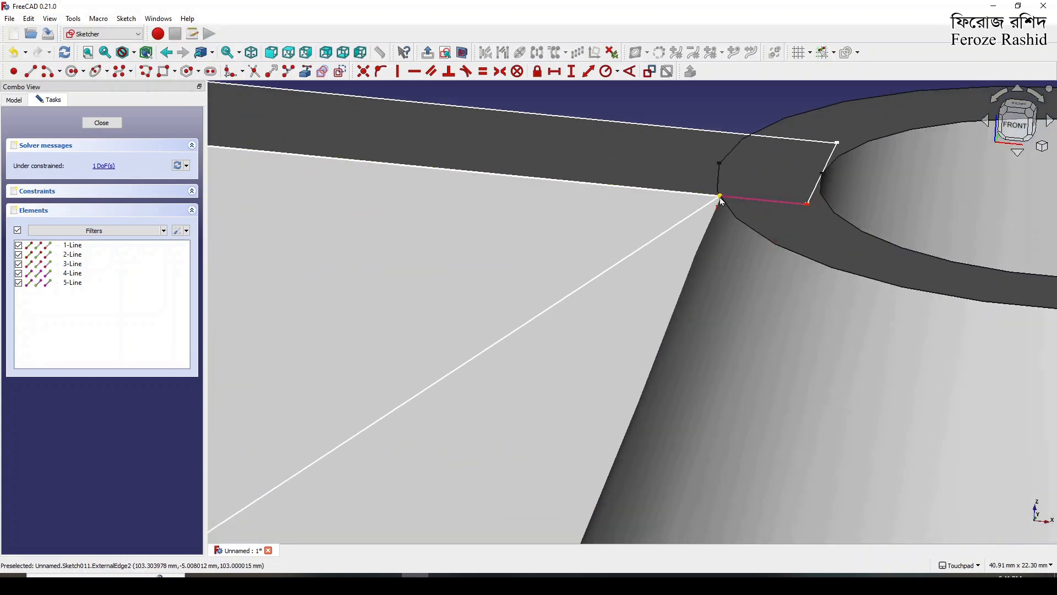
{"action": "mouse_move", "coordinate": [718, 198]}
{"action": "left_mouse_down"}
{"action": "mouse_move", "coordinate": [699, 198]}
{"action": "mouse_move", "coordinate": [717, 200]}
{"action": "mouse_move", "coordinate": [709, 202]}
{"action": "left_mouse_up"}
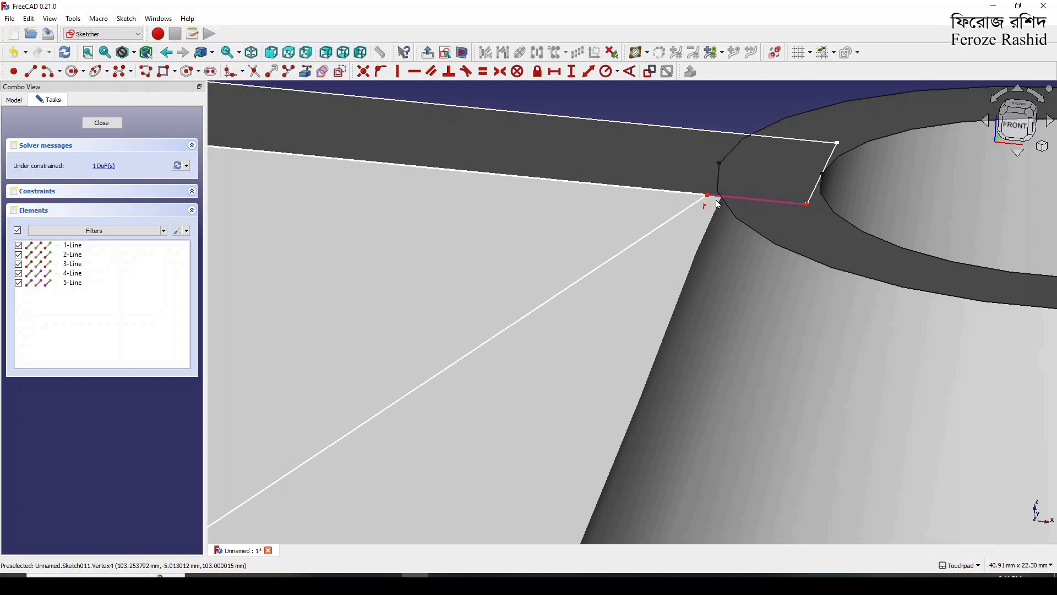
{"action": "left_click", "coordinate": [305, 72]}
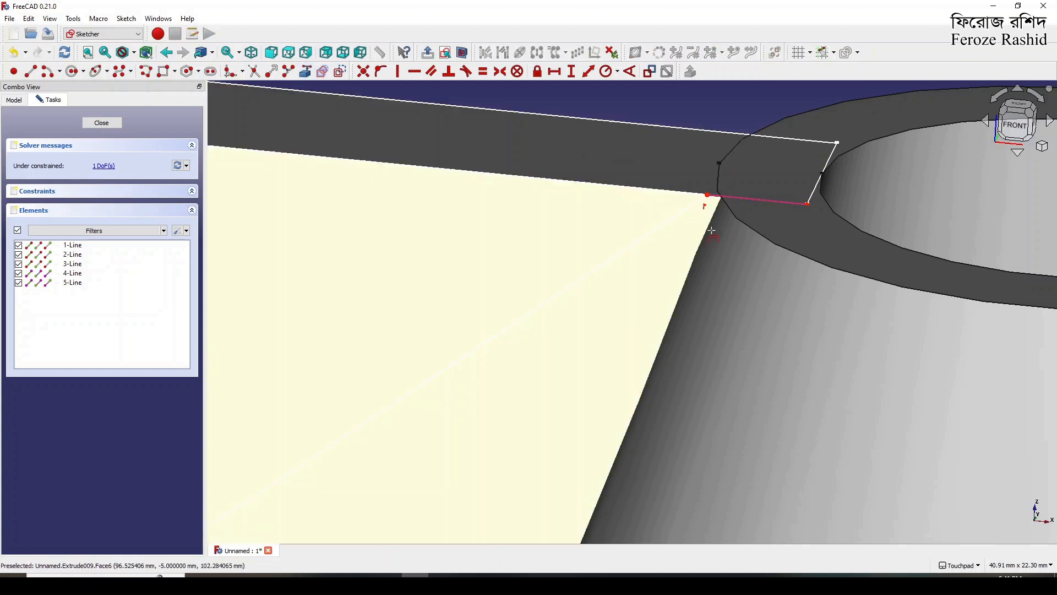
{"action": "left_click", "coordinate": [771, 246]}
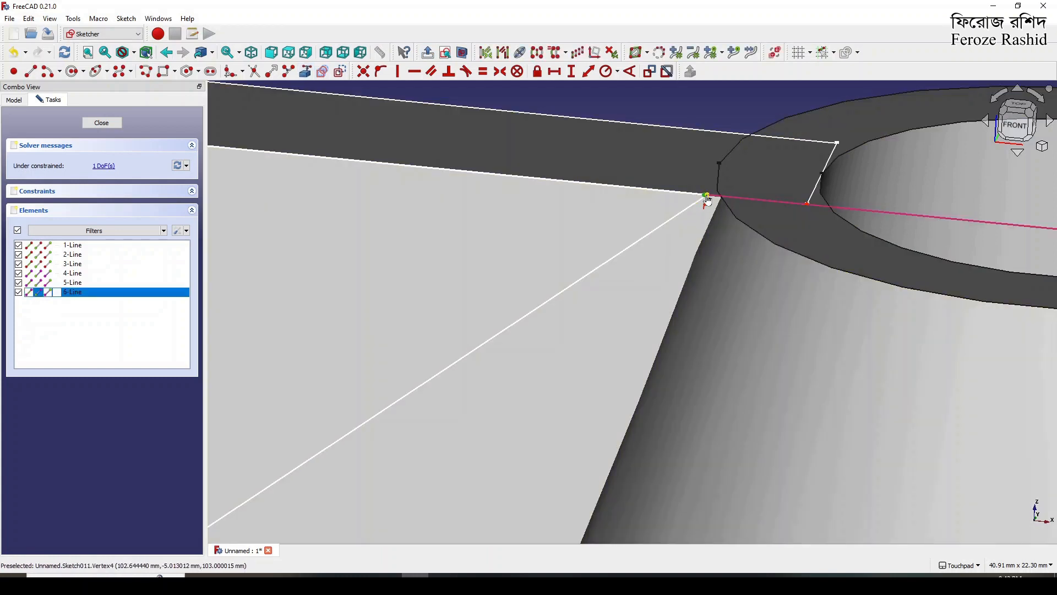
Step: Make the triangle's boss-side corner coincident with the linked rim's near end, close the sketch and select it in the model tree
{"action": "left_click", "coordinate": [706, 196]}
{"action": "left_click", "coordinate": [363, 71]}
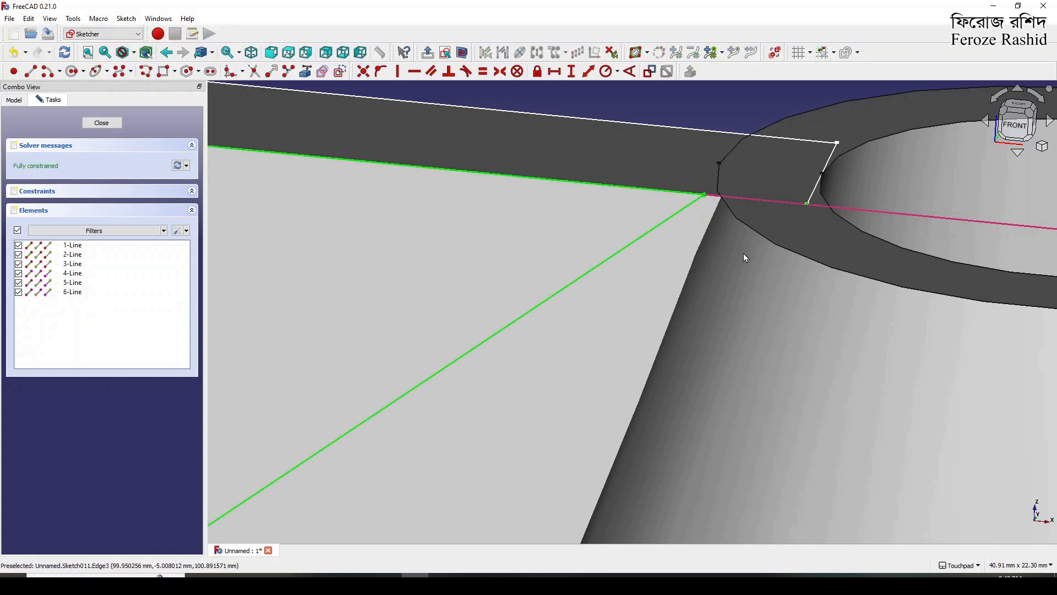
{"action": "scroll", "coordinate": [745, 257], "scroll_direction": "down", "scroll_amount": 5}
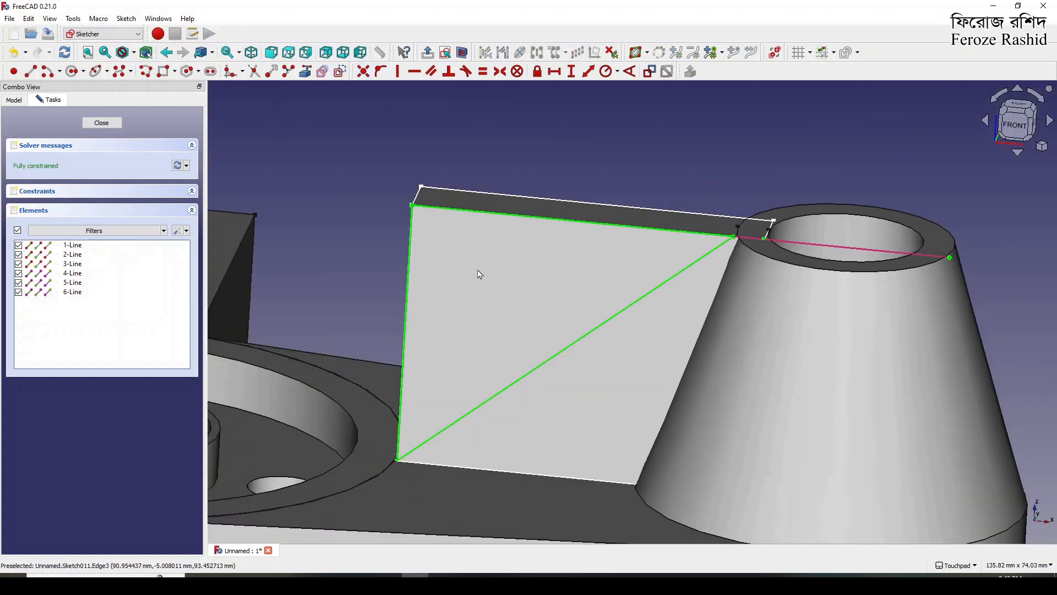
{"action": "left_click", "coordinate": [94, 126]}
{"action": "left_click", "coordinate": [55, 181]}
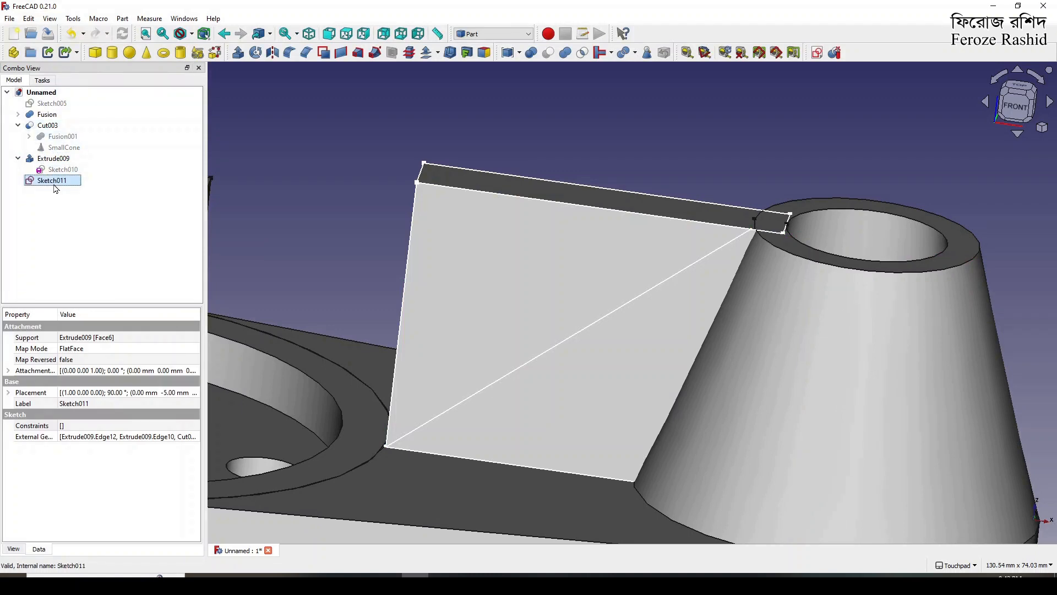
Step: Extrude the triangle sketch as a solid and cut it from the rib extrusion to give the rib a sloped top
{"action": "left_click", "coordinate": [238, 52]}
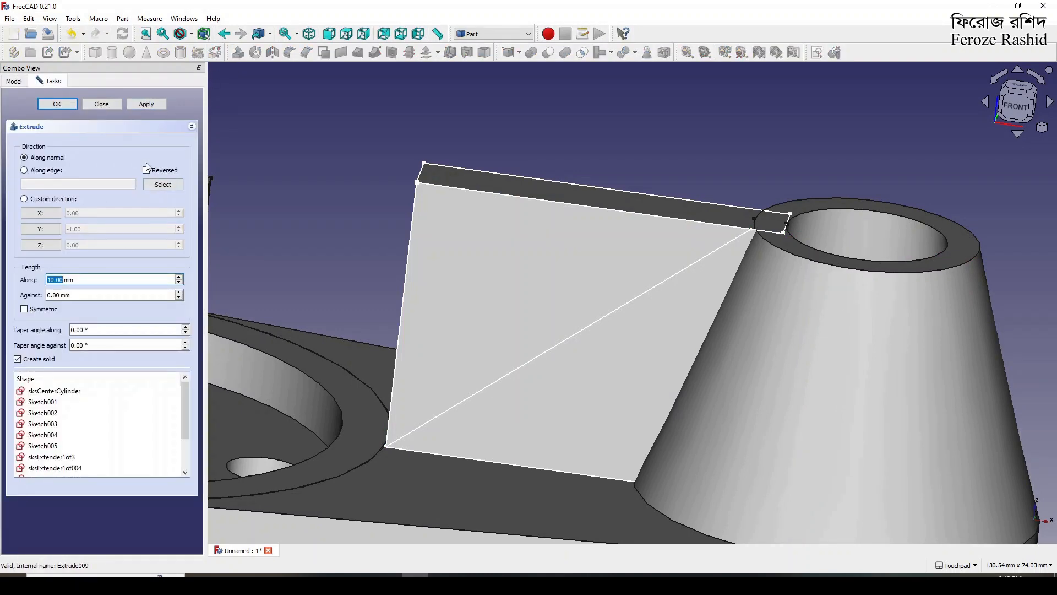
{"action": "left_click", "coordinate": [101, 104]}
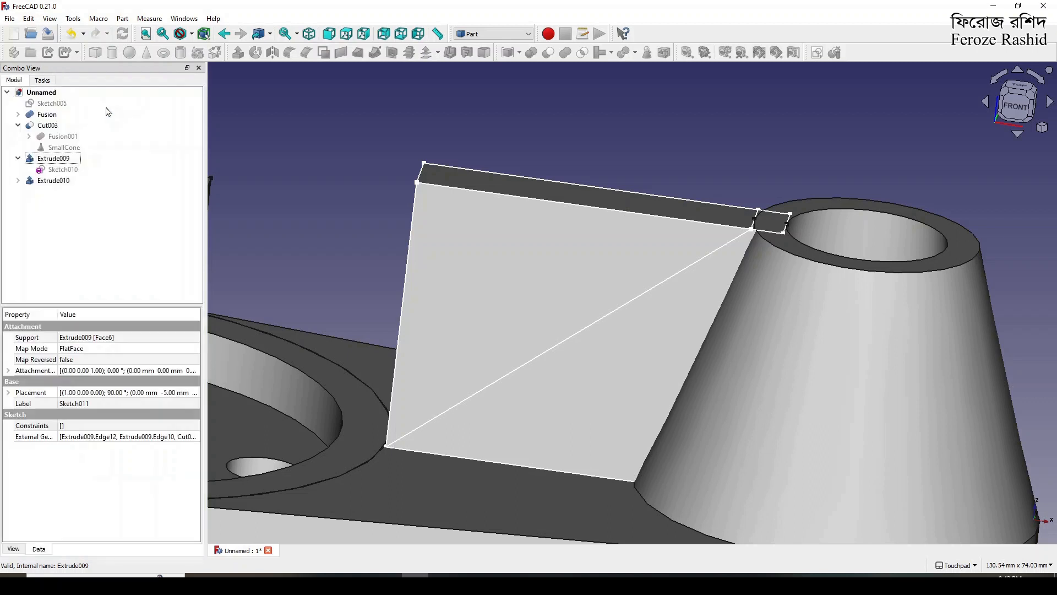
{"action": "left_click", "coordinate": [61, 159]}
{"action": "left_click", "coordinate": [55, 181], "text": "ctrl"}
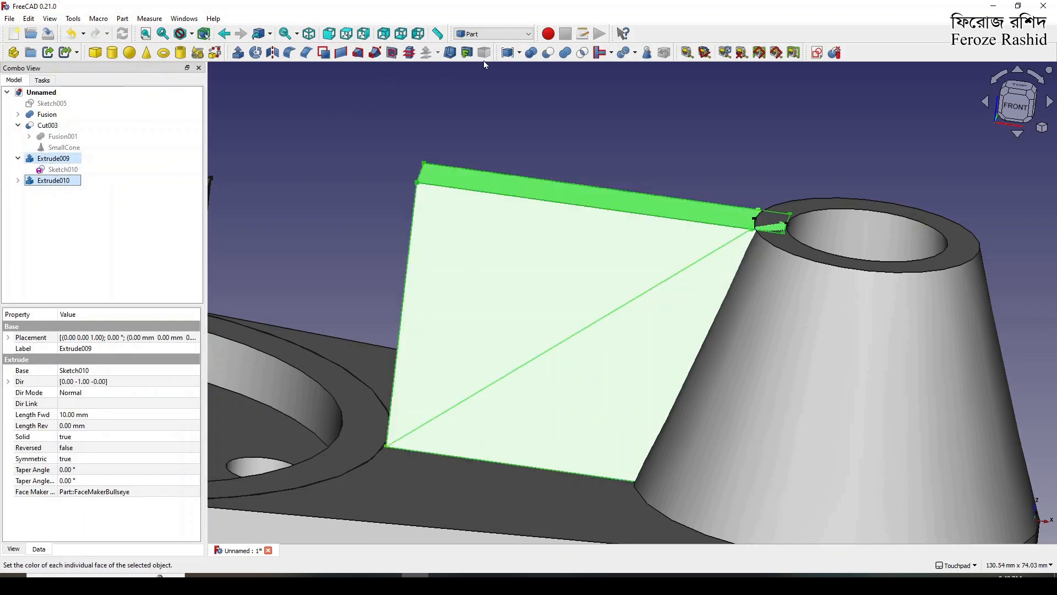
{"action": "left_click", "coordinate": [548, 53]}
{"action": "left_click_drag", "start_coordinate": [609, 244], "coordinate": [654, 297], "text": "alt"}
{"action": "left_click", "coordinate": [654, 297]}
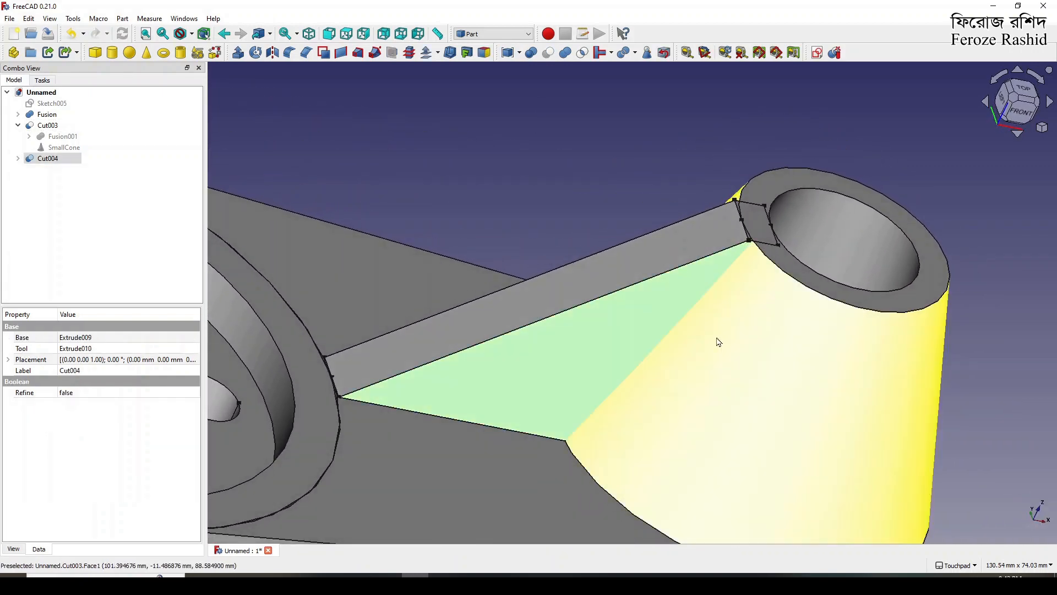
{"action": "left_click", "coordinate": [715, 338], "text": "ctrl"}
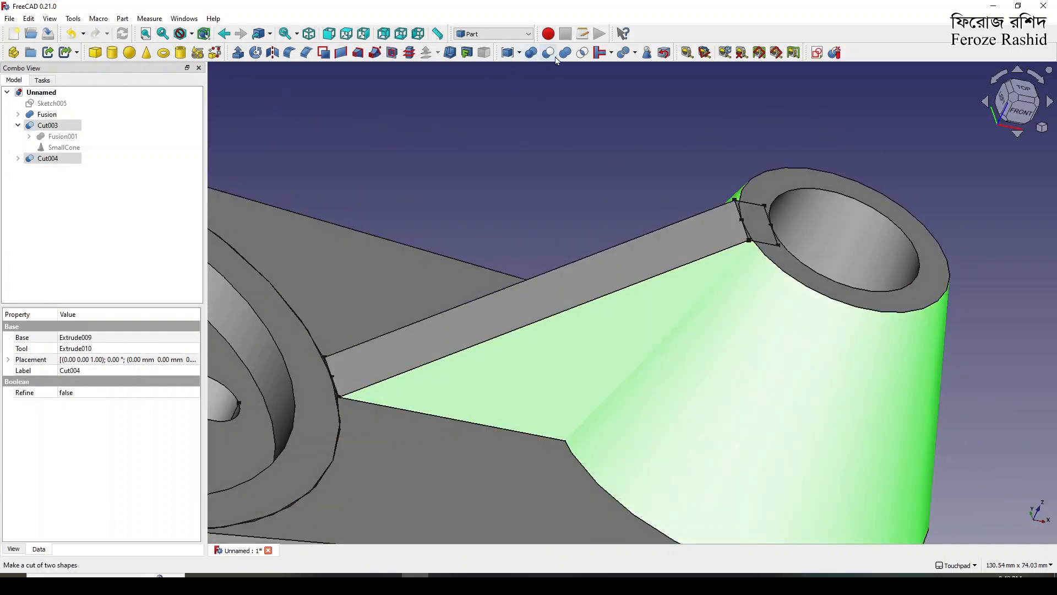
{"action": "left_click", "coordinate": [122, 222]}
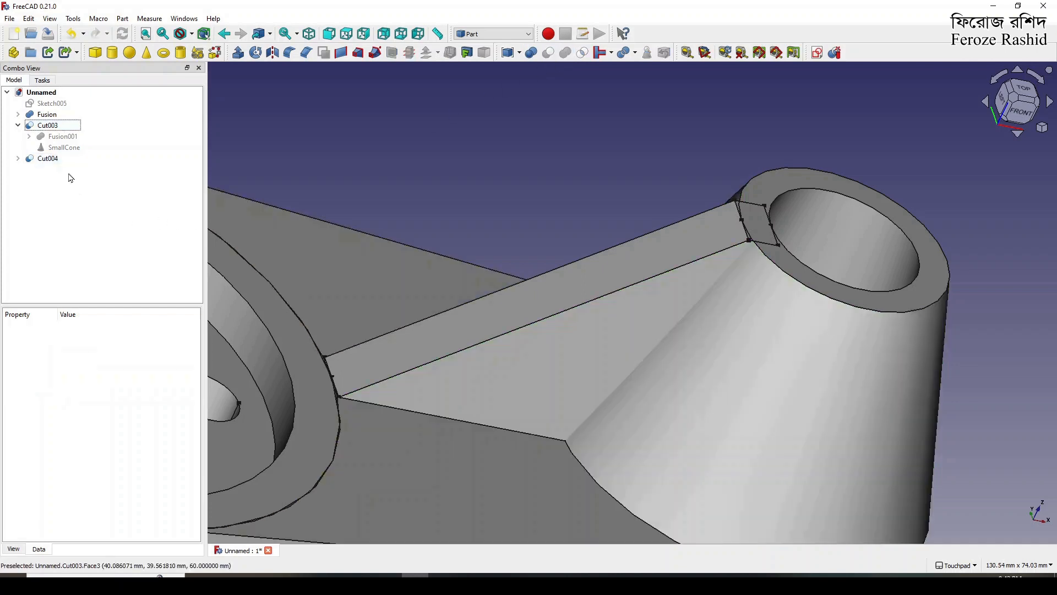
Step: Set Refine to true for both the sloped rib cut and the cut forming the arm with its hollow boss
{"action": "left_click", "coordinate": [59, 159]}
{"action": "left_click", "coordinate": [70, 389]}
{"action": "left_click", "coordinate": [67, 392]}
{"action": "left_click", "coordinate": [67, 406]}
{"action": "left_click", "coordinate": [48, 125]}
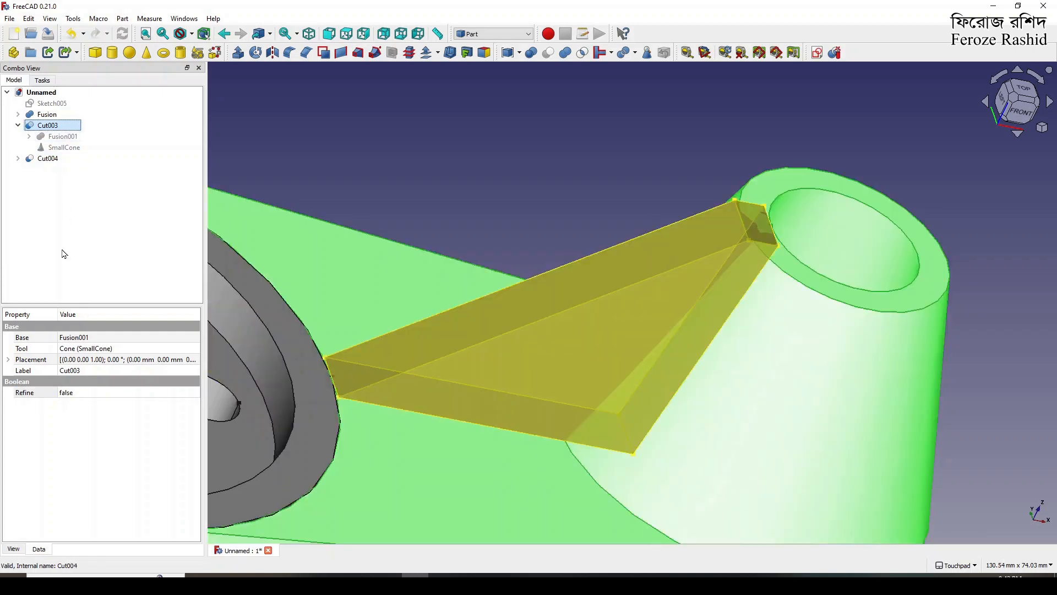
{"action": "left_click", "coordinate": [78, 392]}
{"action": "left_click", "coordinate": [78, 392]}
{"action": "left_click", "coordinate": [67, 403]}
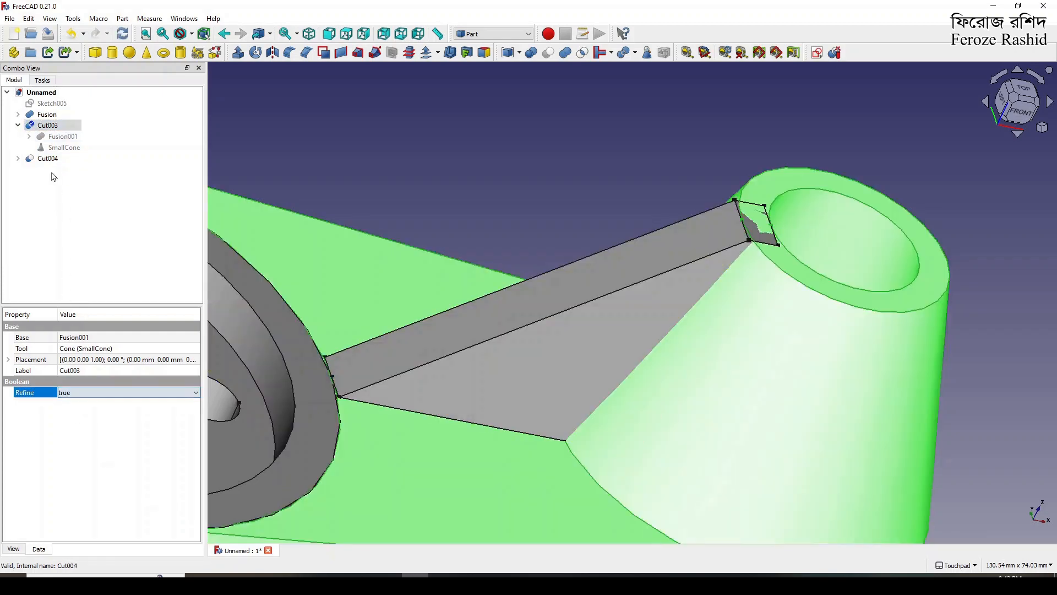
Step: Fuse the arm and boss with the sloped rib, and set Refine to true for that fusion
{"action": "left_click", "coordinate": [565, 52]}
{"action": "scroll", "coordinate": [441, 211], "scroll_direction": "down", "scroll_amount": 3}
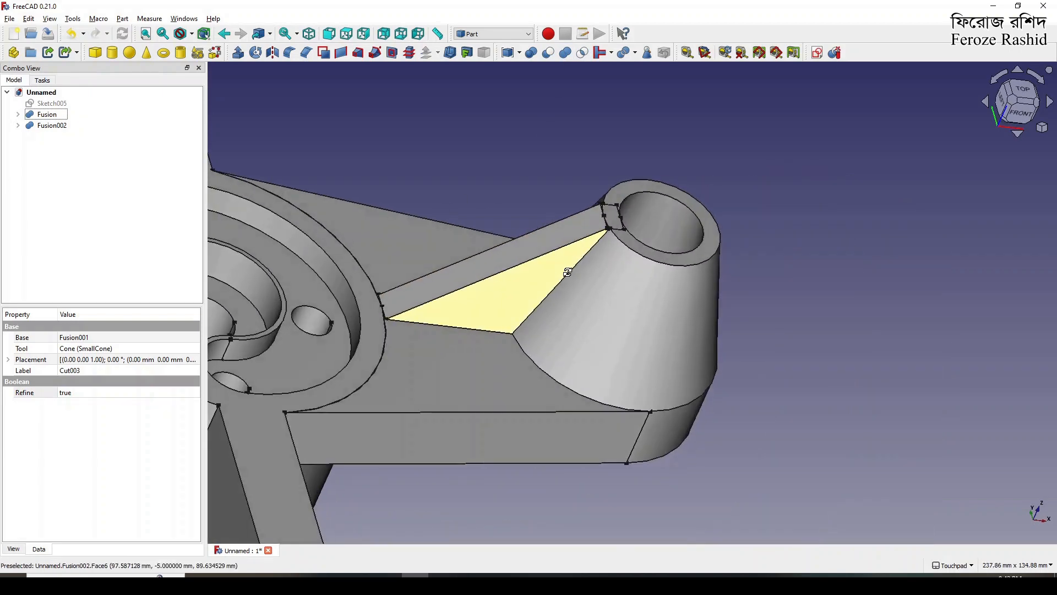
{"action": "left_click", "coordinate": [51, 126]}
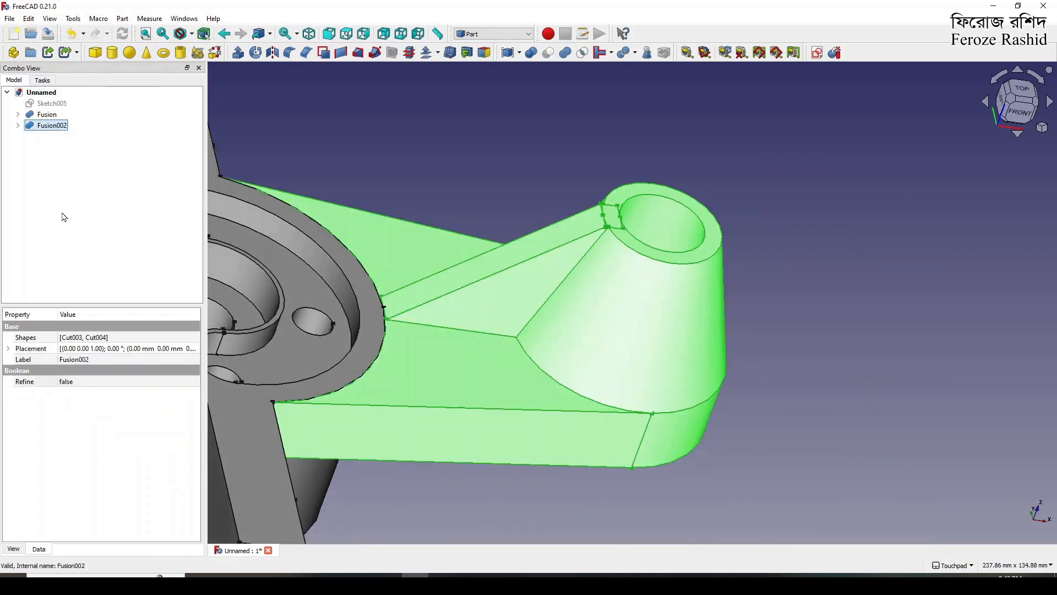
{"action": "left_click", "coordinate": [72, 380]}
{"action": "left_click", "coordinate": [72, 381]}
{"action": "left_click", "coordinate": [73, 399]}
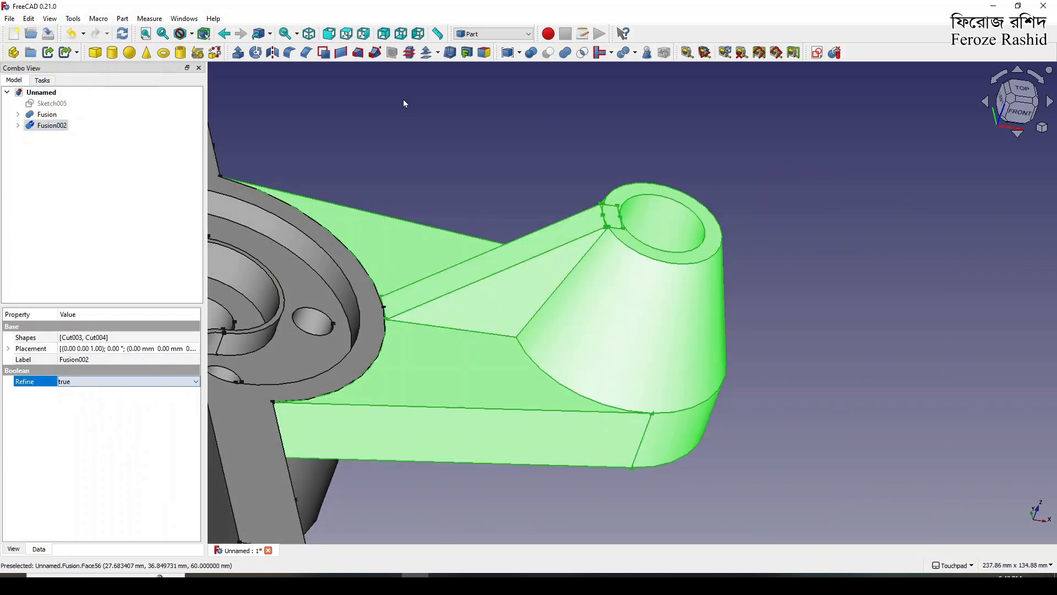
{"action": "left_click", "coordinate": [495, 283]}
Step: Fuse the central cylinder body with the finished arm and set Refine to true for the combined solid
{"action": "scroll", "coordinate": [493, 280], "scroll_direction": "down", "scroll_amount": 3}
{"action": "middle_click_drag", "start_coordinate": [487, 280], "coordinate": [435, 278], "text": "alt"}
{"action": "left_click", "coordinate": [47, 114]}
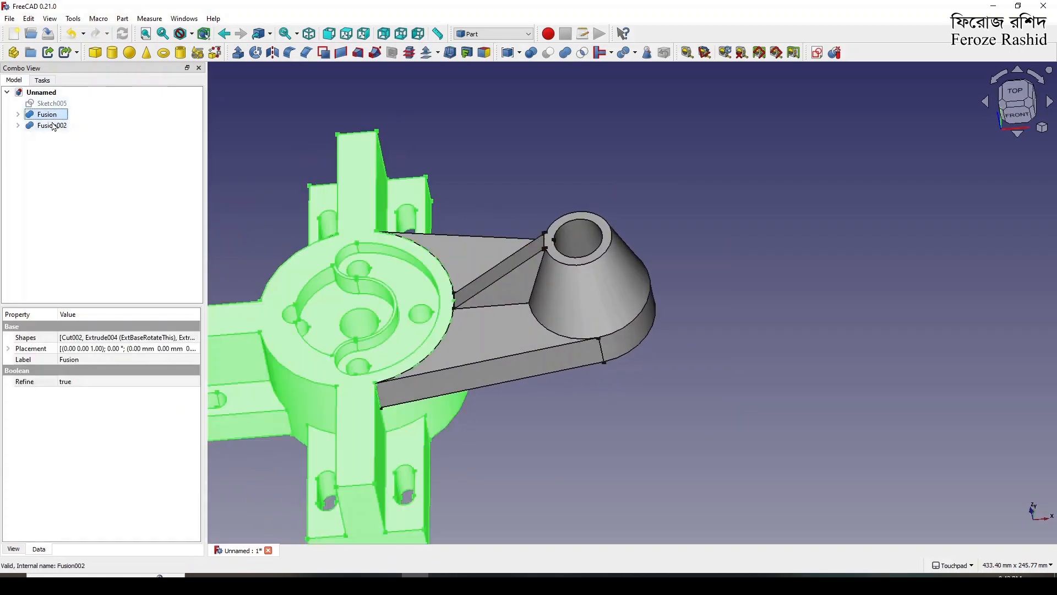
{"action": "left_click", "coordinate": [55, 126], "text": "ctrl"}
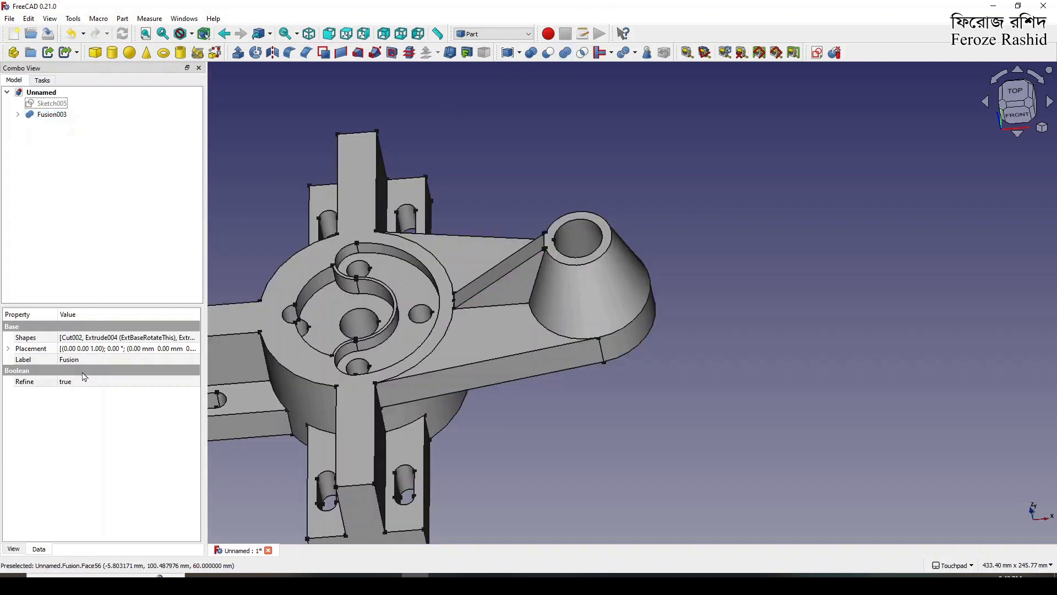
{"action": "left_click", "coordinate": [82, 381]}
{"action": "left_click", "coordinate": [83, 381]}
{"action": "left_click", "coordinate": [82, 400]}
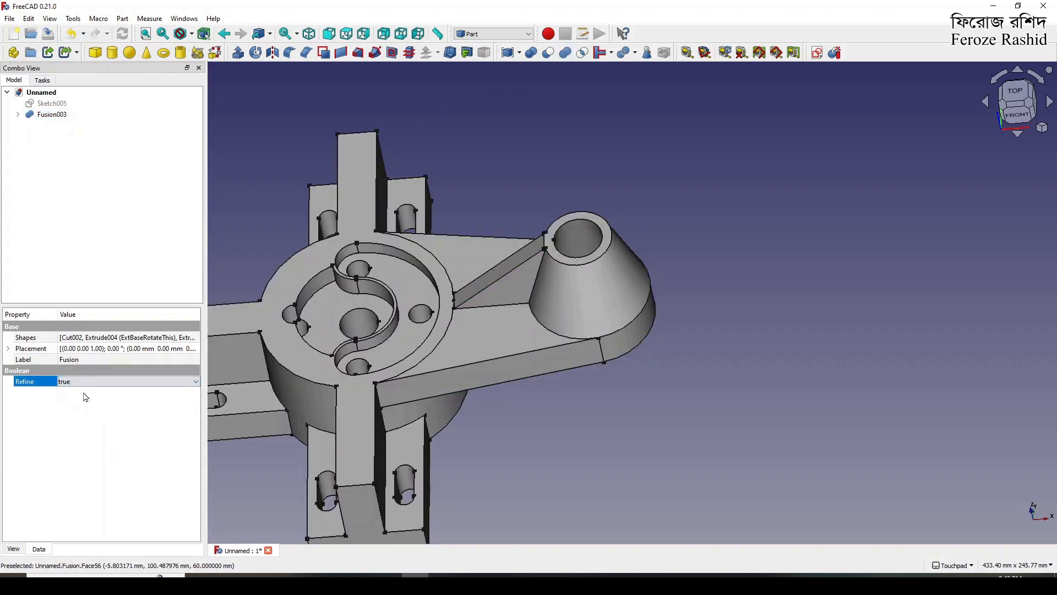
{"action": "left_click", "coordinate": [236, 229]}
Step: Fillet the upper outer end edges of the three base plate ribs with a 25 mm constant radius
{"action": "scroll", "coordinate": [652, 250], "scroll_direction": "down", "scroll_amount": 3}
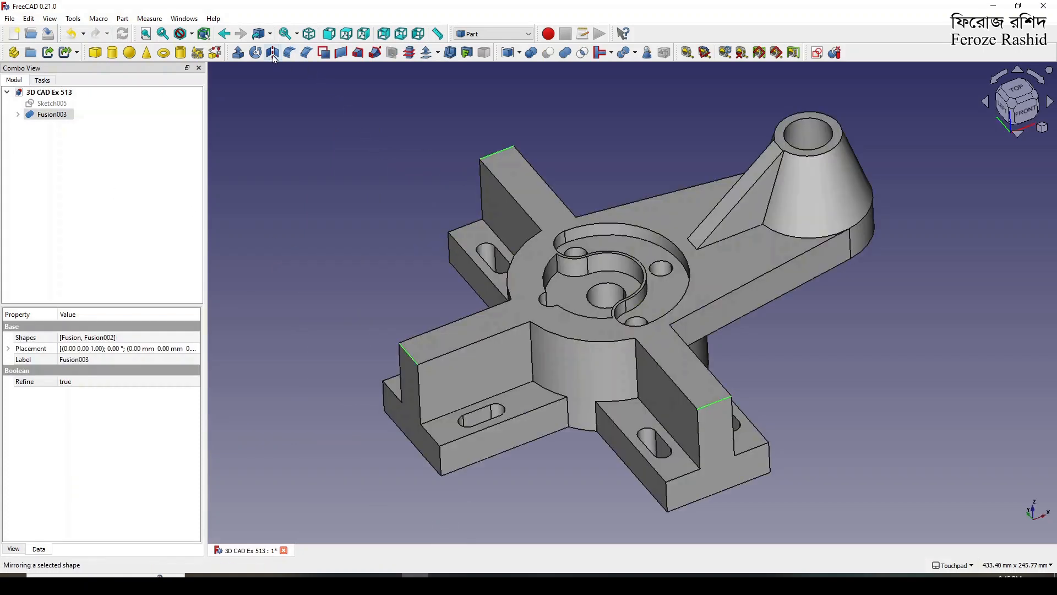
{"action": "left_click", "coordinate": [289, 53]}
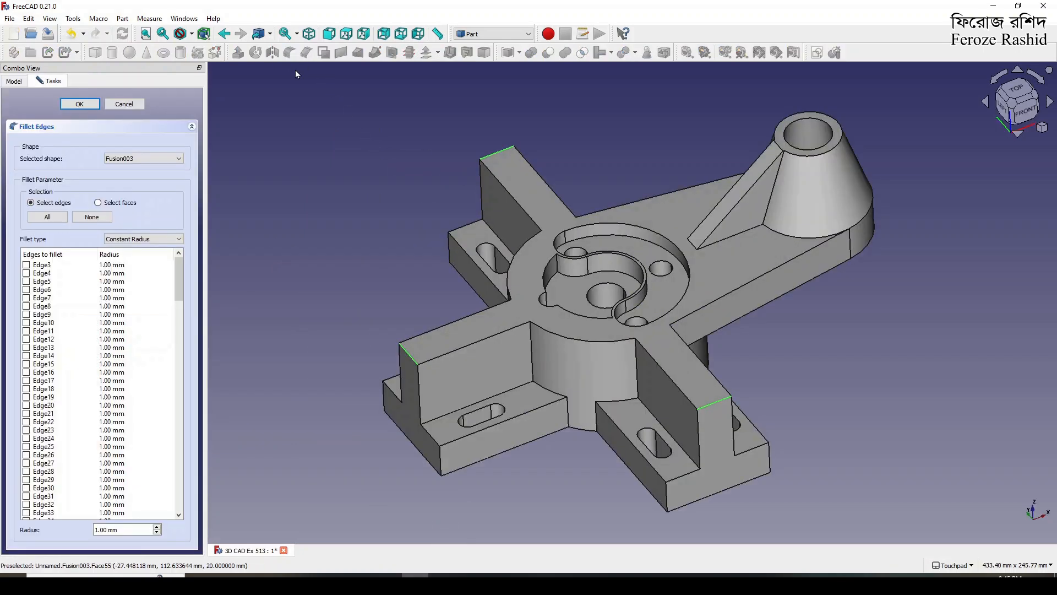
{"action": "key", "text": "5"}
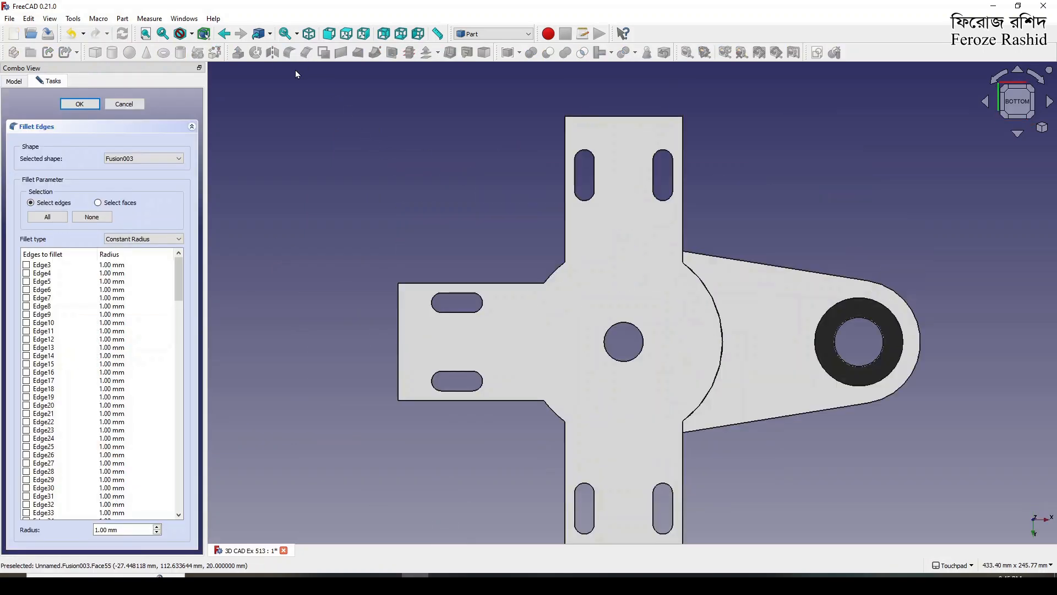
{"action": "middle_click_drag", "start_coordinate": [463, 204], "coordinate": [623, 323]}
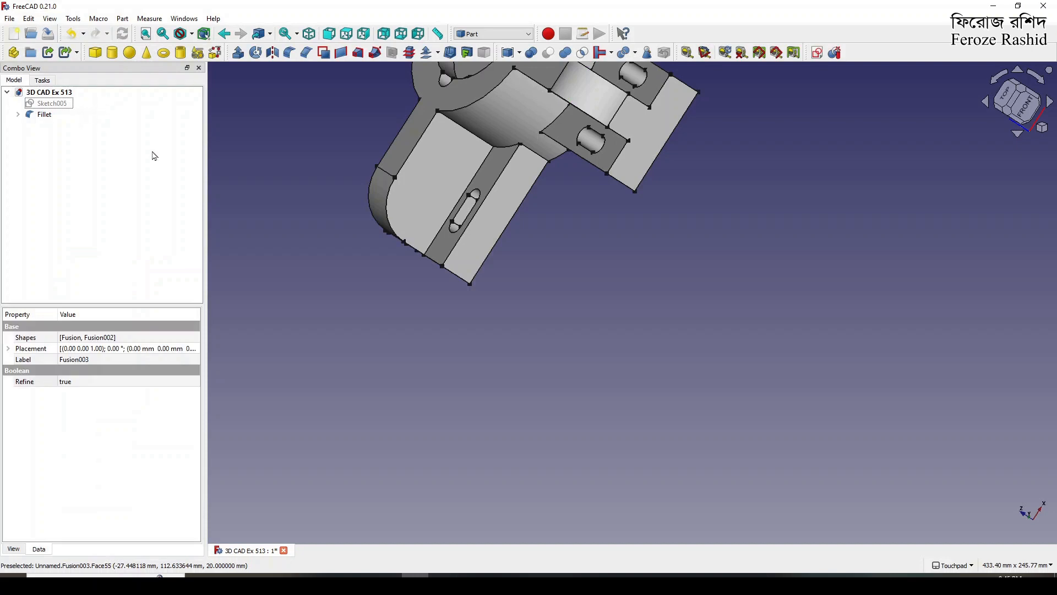
{"action": "scroll", "coordinate": [603, 306], "scroll_direction": "down", "scroll_amount": 3}
{"action": "middle_click_drag", "start_coordinate": [612, 223], "coordinate": [711, 246]}
{"action": "scroll", "coordinate": [358, 406], "scroll_direction": "down", "scroll_amount": 3}
{"action": "middle_click_drag", "start_coordinate": [358, 405], "coordinate": [390, 215]}
{"action": "scroll", "coordinate": [392, 219], "scroll_direction": "up", "scroll_amount": 3}
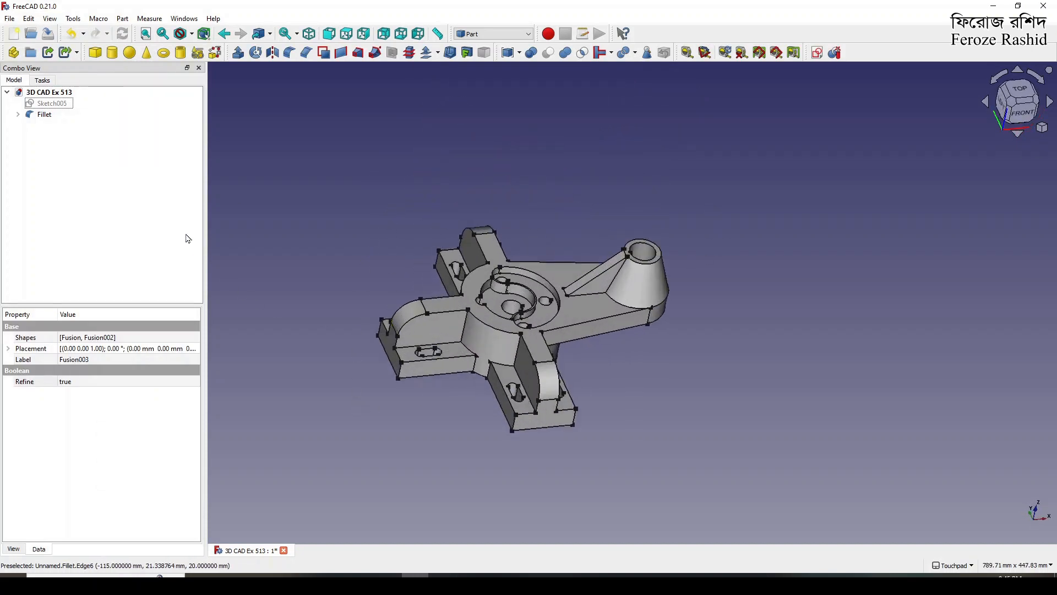
Step: Edit the fillet to also round the vertical outer corners of the base plates with an 8 mm radius
{"action": "double_click", "coordinate": [43, 114]}
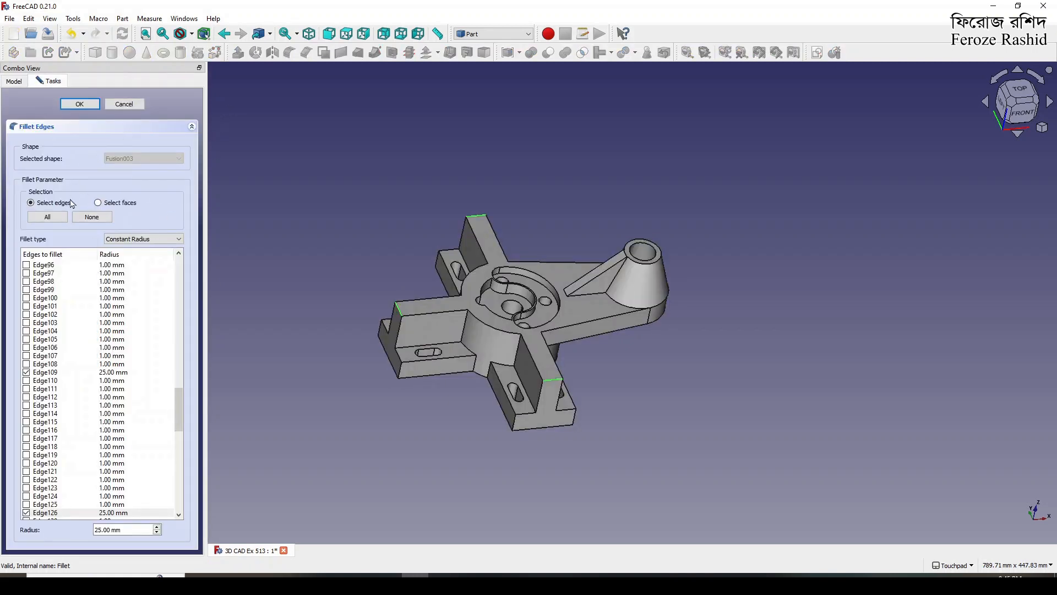
{"action": "left_click", "coordinate": [576, 423]}
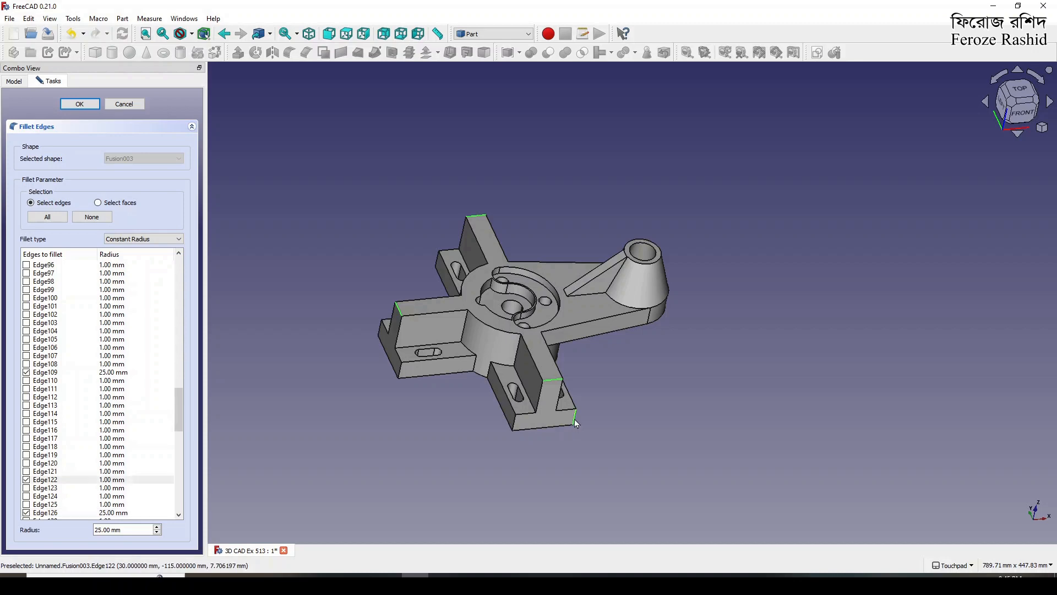
{"action": "middle_click_drag", "start_coordinate": [410, 382], "coordinate": [625, 153]}
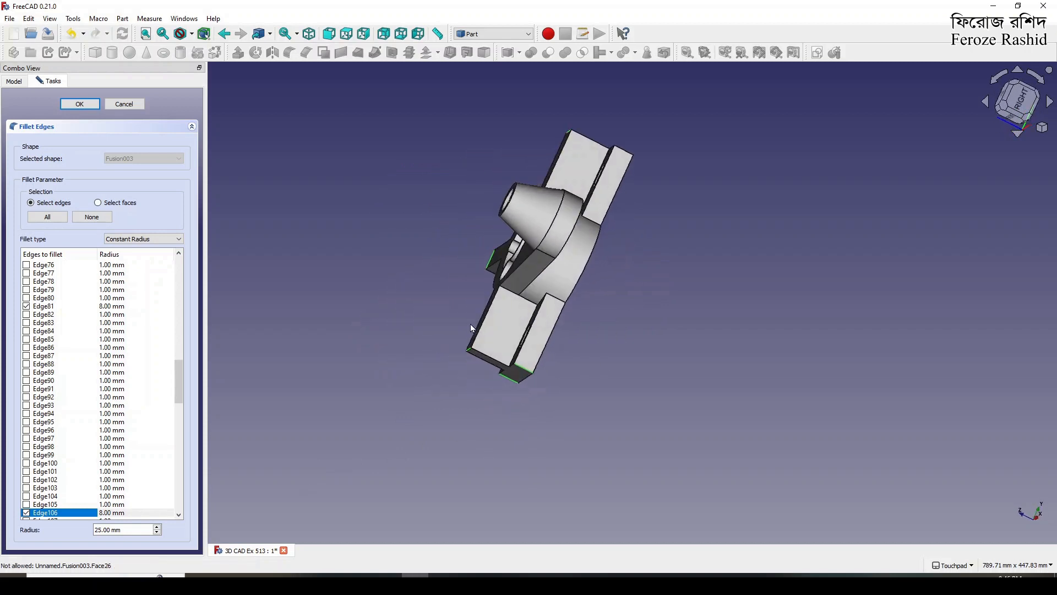
{"action": "left_click", "coordinate": [627, 154]}
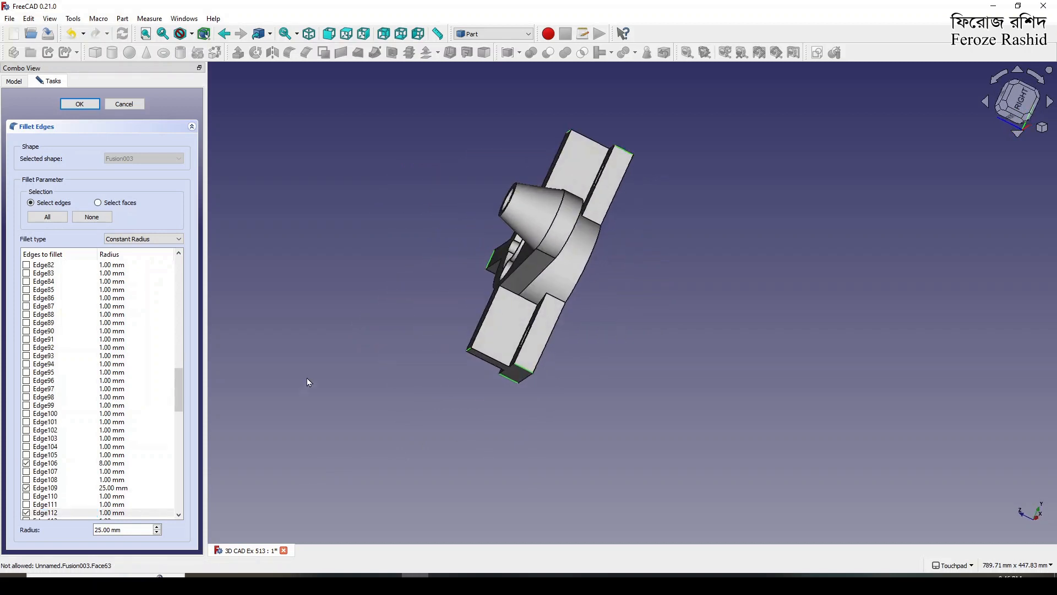
{"action": "left_click", "coordinate": [114, 512]}
{"action": "double_click", "coordinate": [114, 512]}
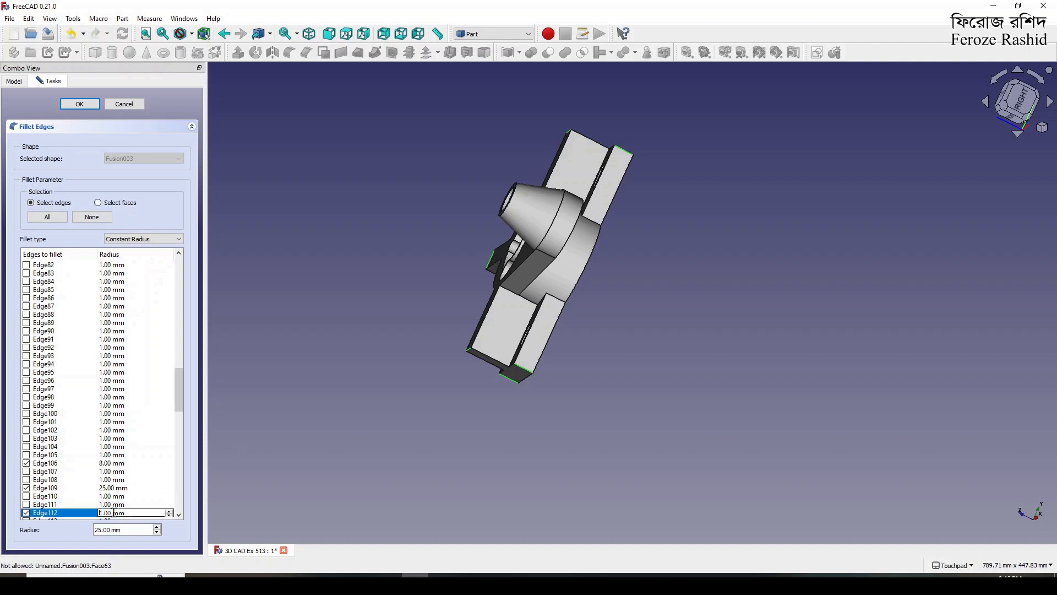
{"action": "scroll", "coordinate": [34, 517], "scroll_direction": "down", "scroll_amount": 3}
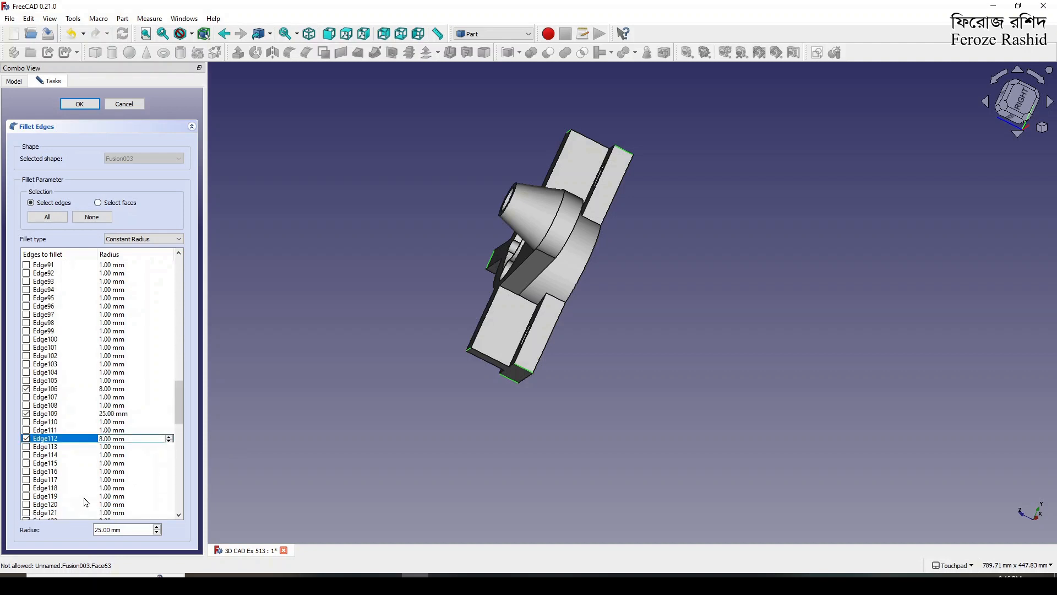
{"action": "key", "text": "Return"}
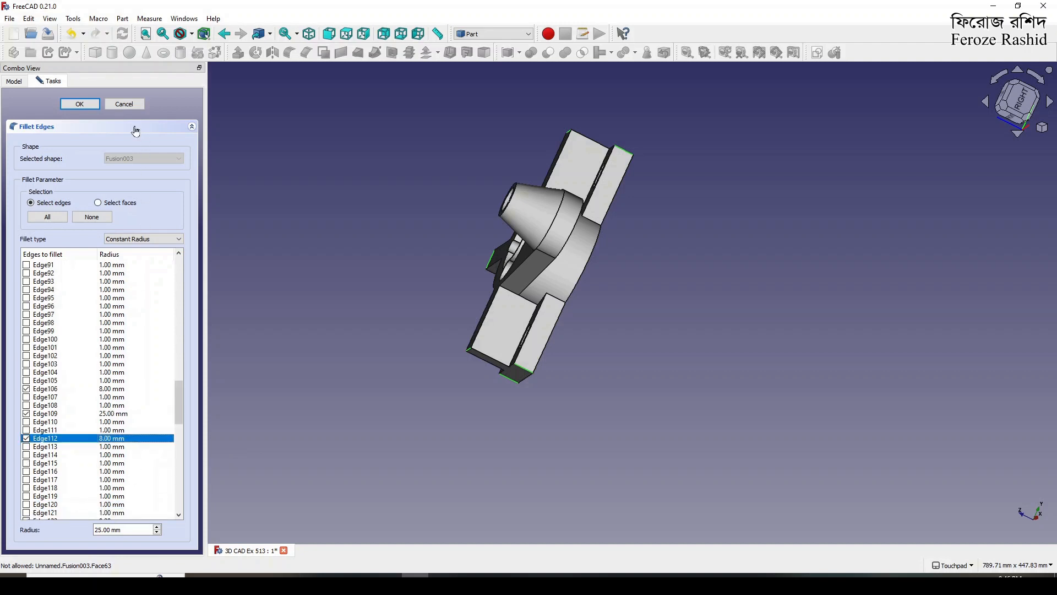
{"action": "left_click", "coordinate": [93, 105]}
{"action": "left_click_drag", "start_coordinate": [535, 278], "coordinate": [770, 236], "text": "shift"}
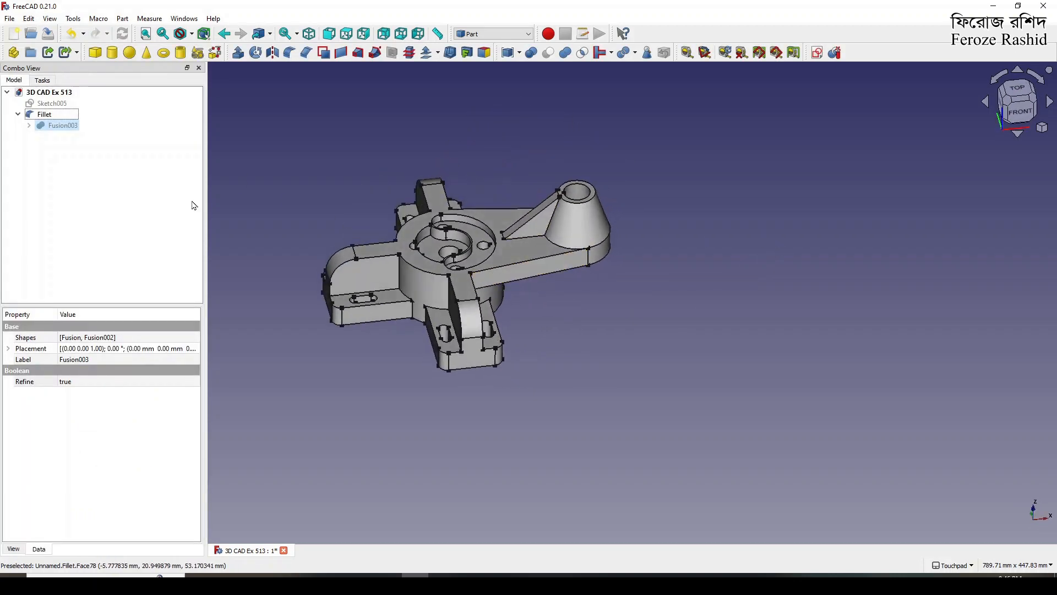
Step: Set the displayed point size of the filleted part to 1 and clear the selection
{"action": "left_click", "coordinate": [44, 114]}
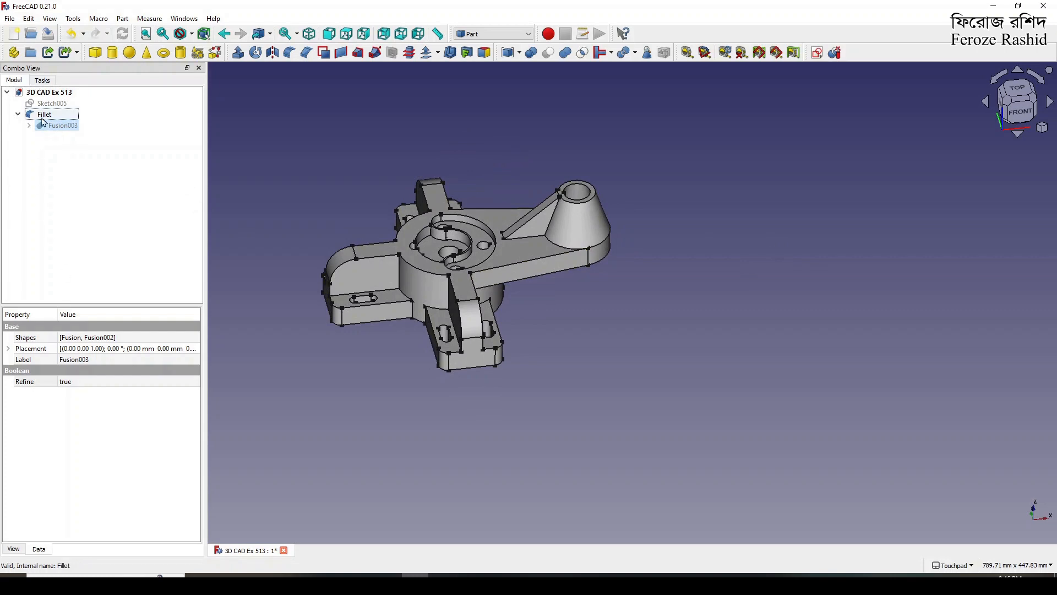
{"action": "left_click", "coordinate": [13, 549]}
{"action": "left_click", "coordinate": [64, 472]}
{"action": "type", "text": "1"}
{"action": "key", "text": "Return"}
{"action": "left_click", "coordinate": [400, 397]}
Step: Save the document with the completed part shown from above at an angle
{"action": "scroll", "coordinate": [759, 382], "scroll_direction": "down", "scroll_amount": 1}
{"action": "scroll", "coordinate": [353, 277], "scroll_direction": "up", "scroll_amount": 2}
{"action": "left_click_drag", "start_coordinate": [354, 276], "coordinate": [425, 339], "text": "alt"}
{"action": "scroll", "coordinate": [515, 411], "scroll_direction": "down", "scroll_amount": 1}
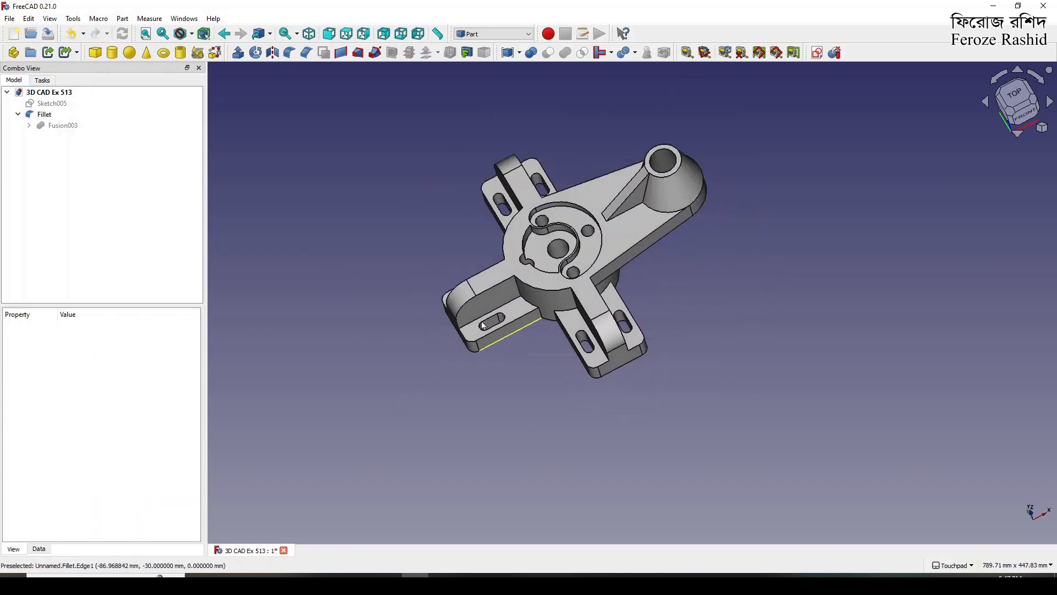
{"action": "scroll", "coordinate": [437, 237], "scroll_direction": "up", "scroll_amount": 2}
{"action": "key", "text": "ctrl+s"}
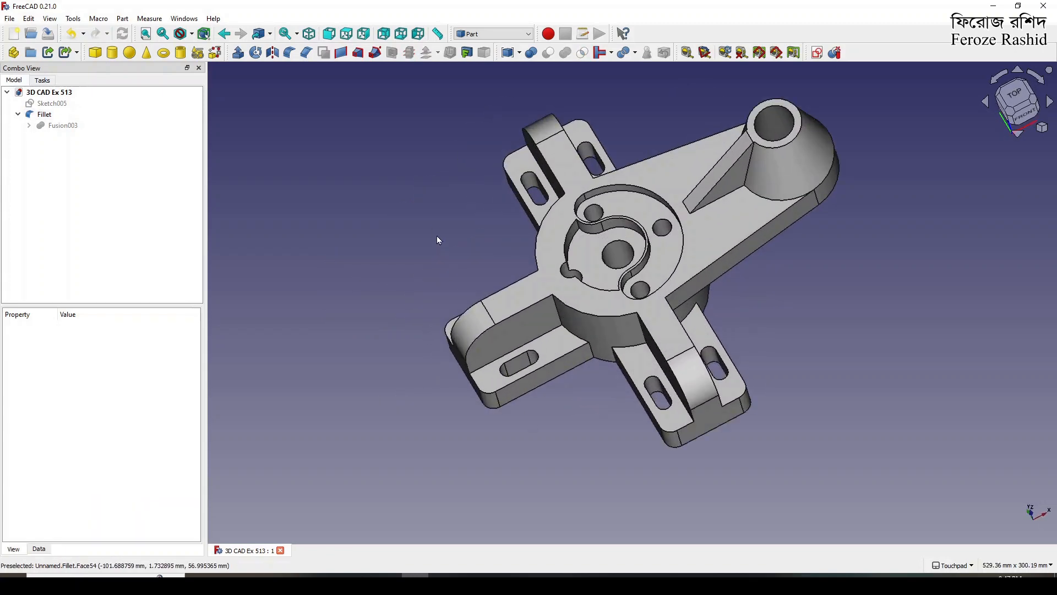